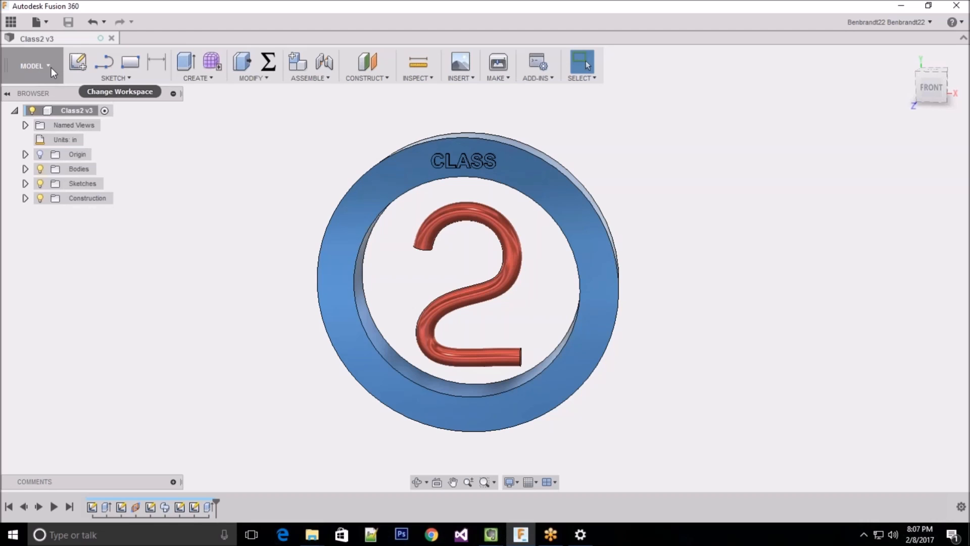
{"action": "left_click", "coordinate": [53, 72]}
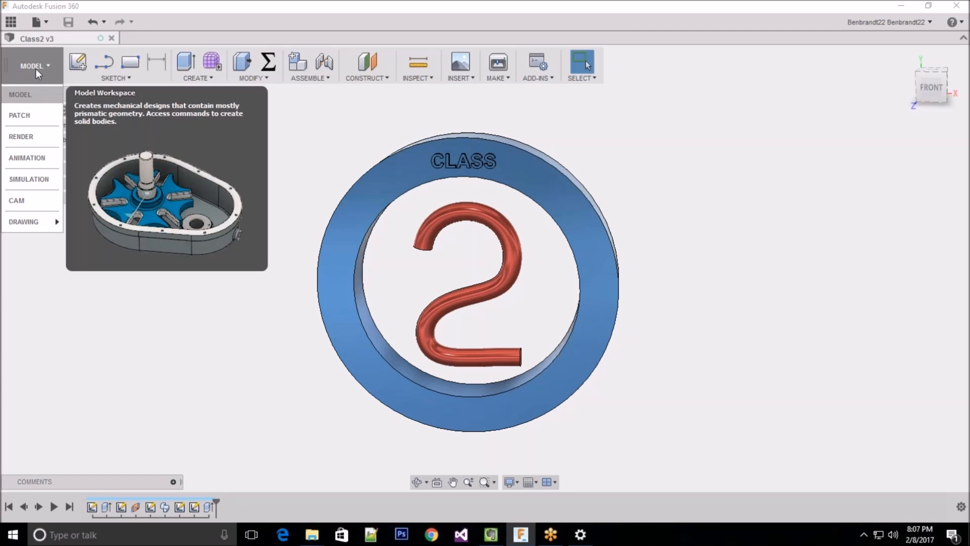
{"action": "left_click", "coordinate": [28, 95]}
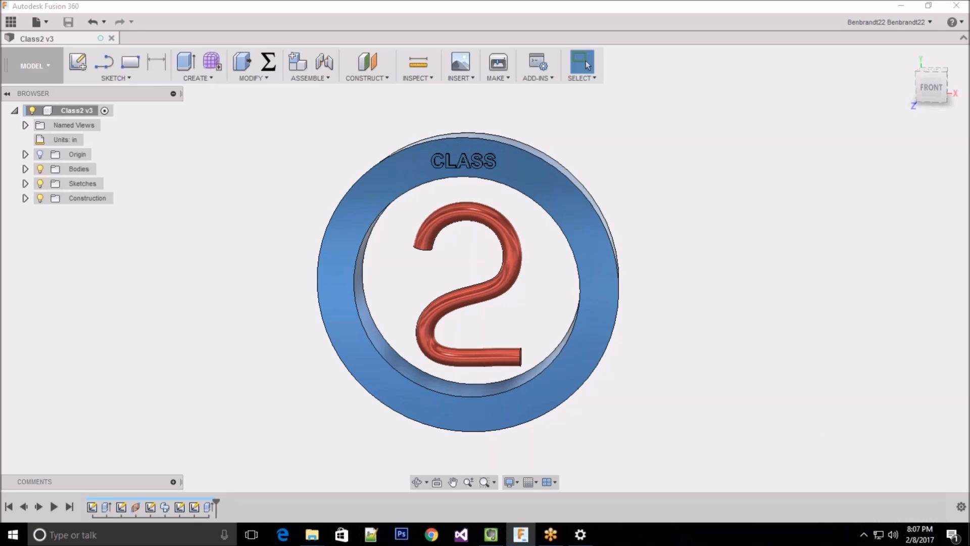
{"action": "left_click", "coordinate": [653, 5]}
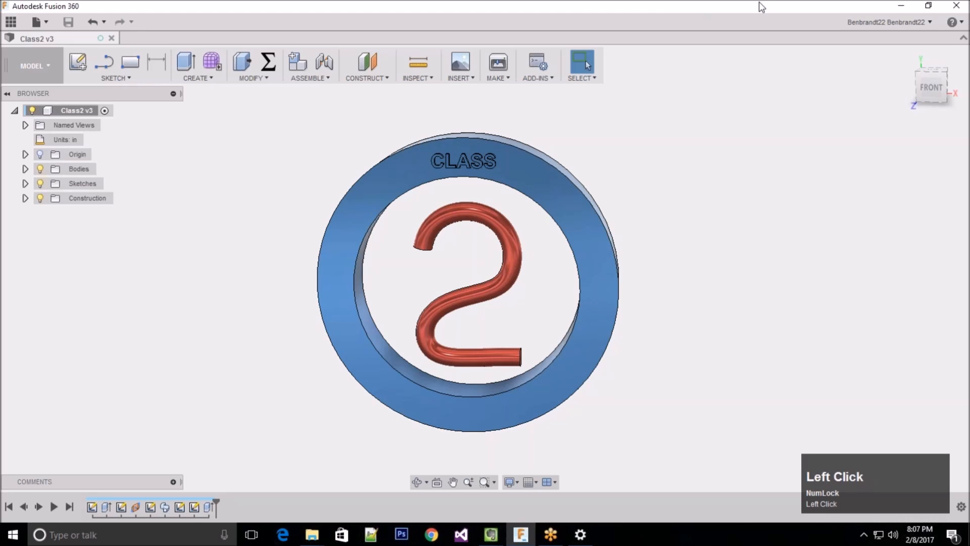
Step: Open the Graphics Diagnostic report and examine the hardware information, effect settings and troubleshooting options
{"action": "left_click", "coordinate": [961, 22]}
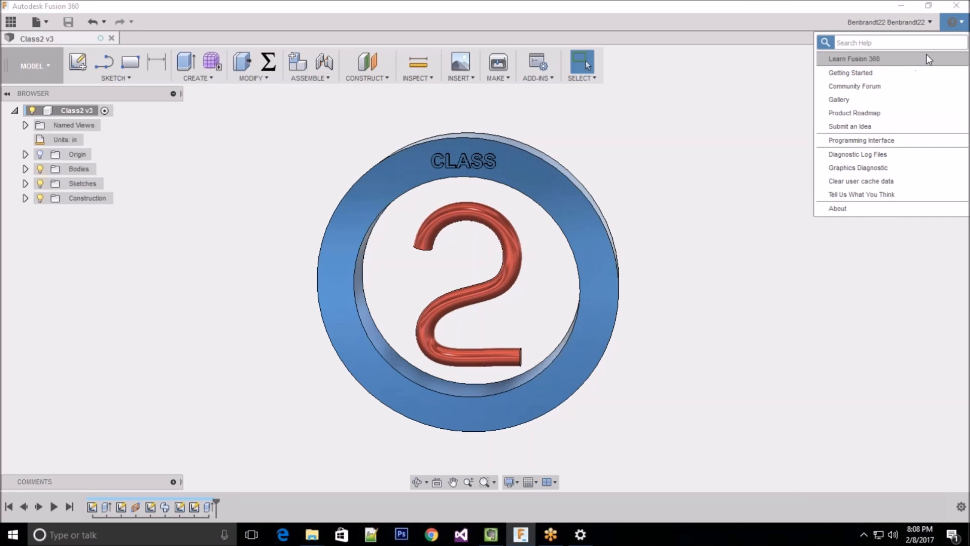
{"action": "left_click", "coordinate": [956, 25]}
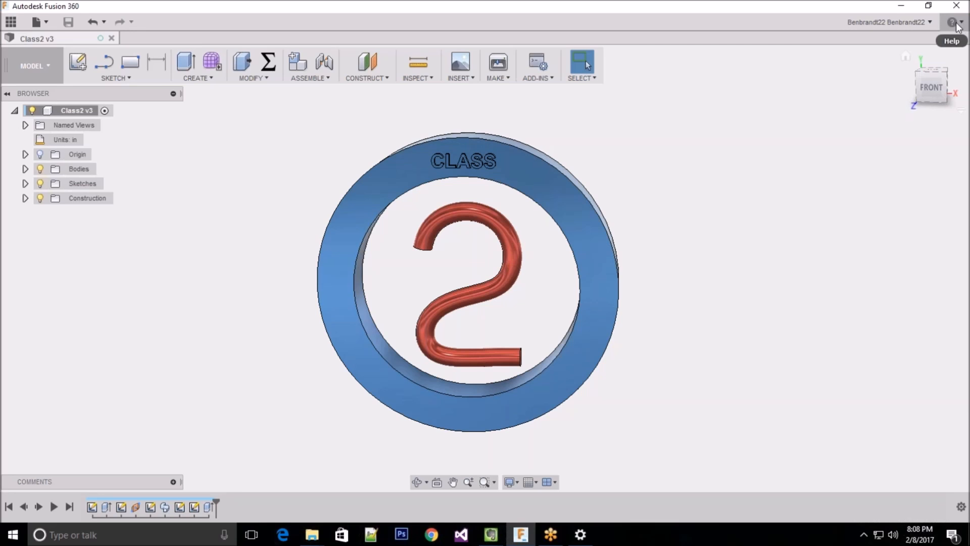
{"action": "left_click", "coordinate": [960, 22]}
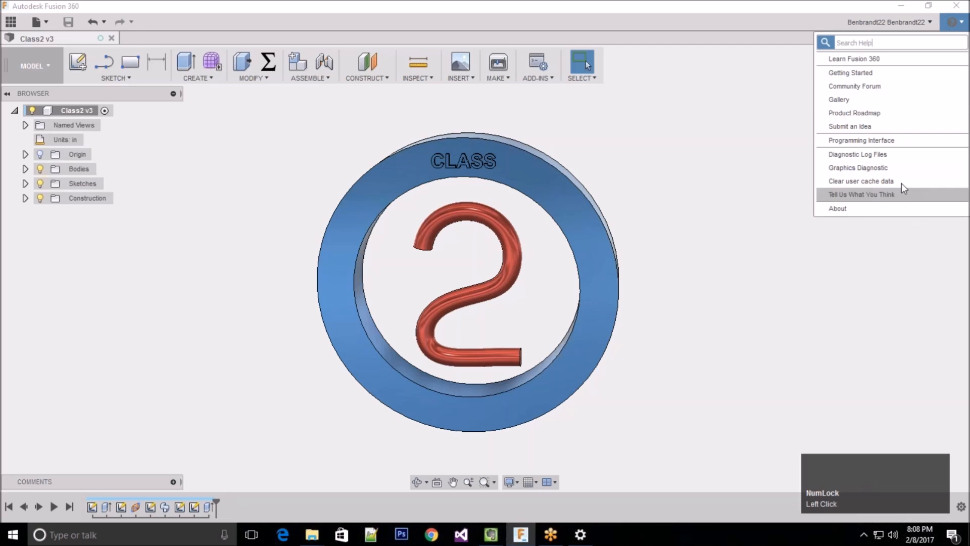
{"action": "left_click", "coordinate": [878, 169]}
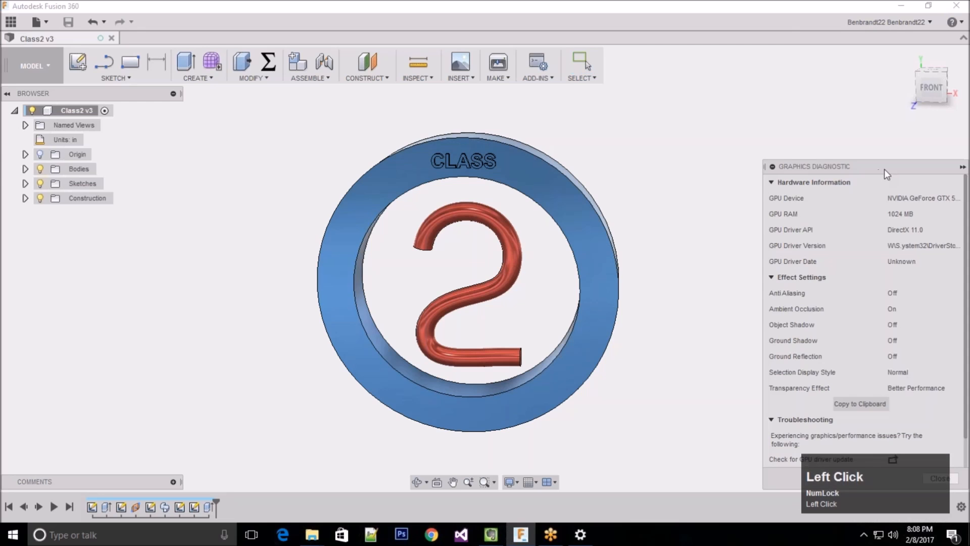
{"action": "left_click_drag", "start_coordinate": [878, 166], "coordinate": [796, 95]}
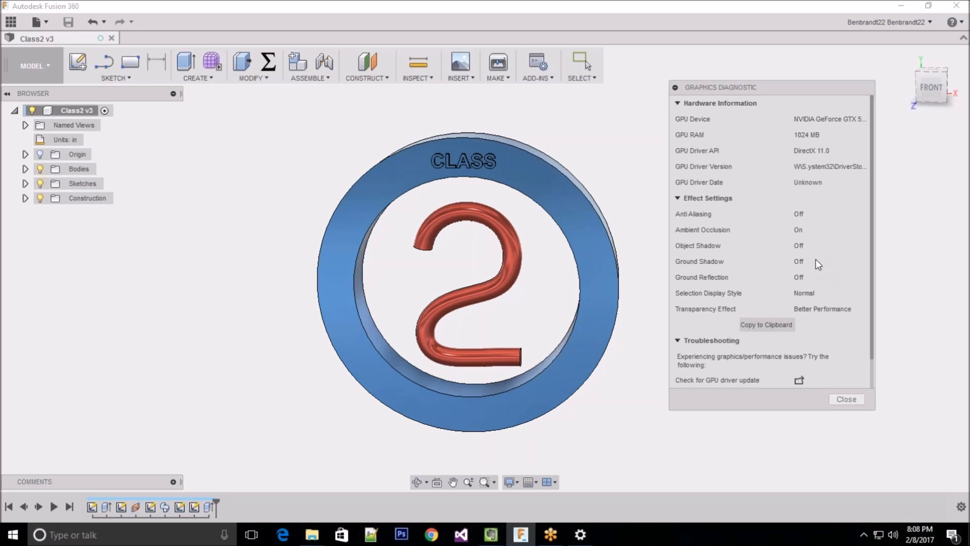
{"action": "left_click", "coordinate": [804, 243]}
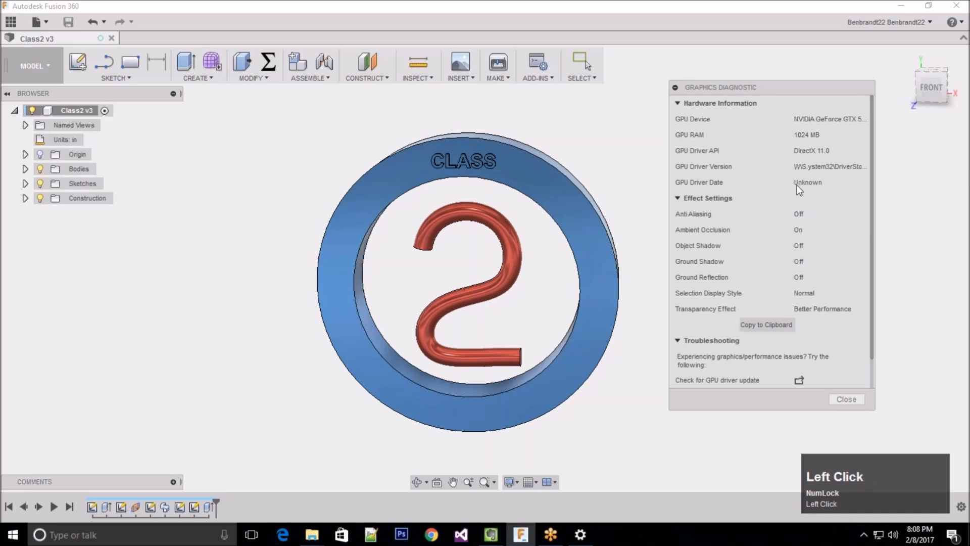
{"action": "left_click", "coordinate": [801, 227]}
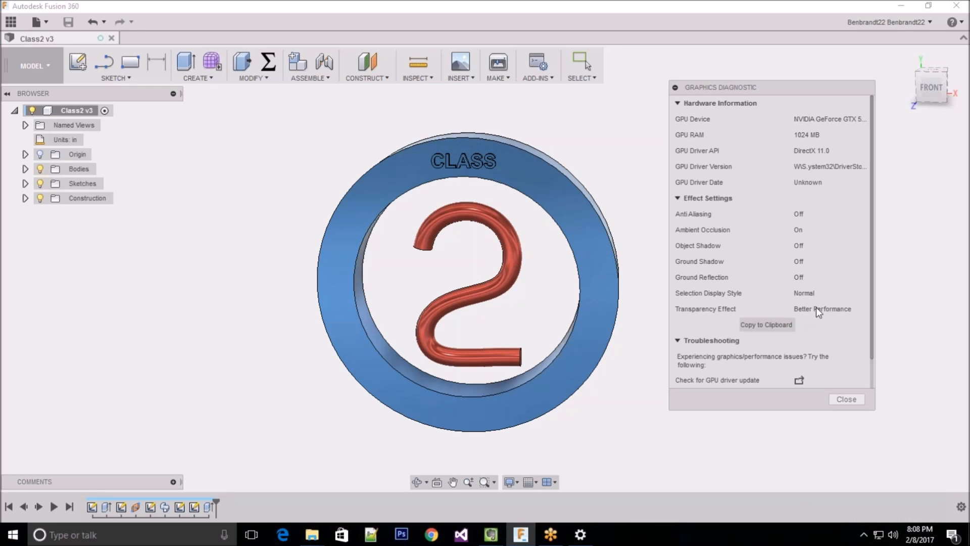
{"action": "left_click_drag", "start_coordinate": [872, 227], "coordinate": [866, 271]}
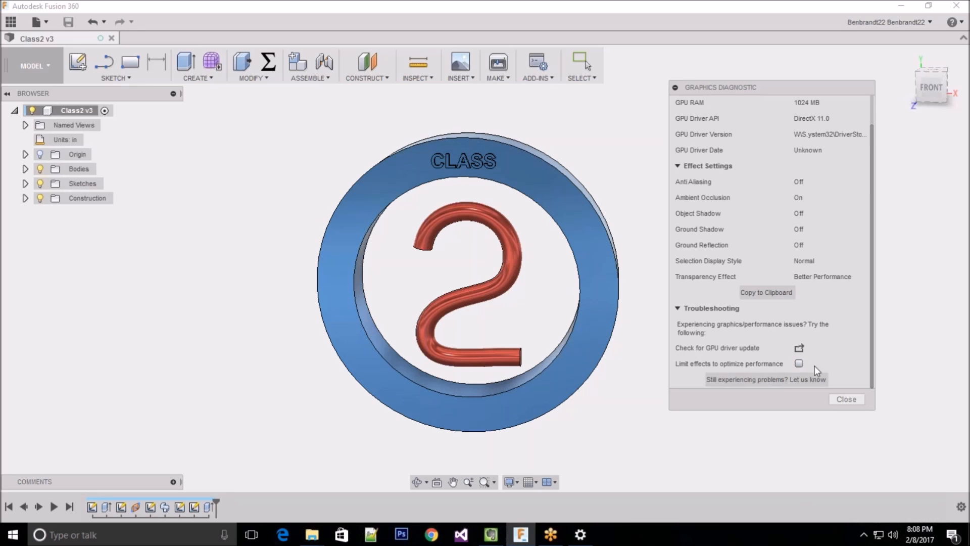
Step: Try limiting effects to optimize performance, restore the setting and close the Graphics Diagnostic report
{"action": "left_click", "coordinate": [798, 364]}
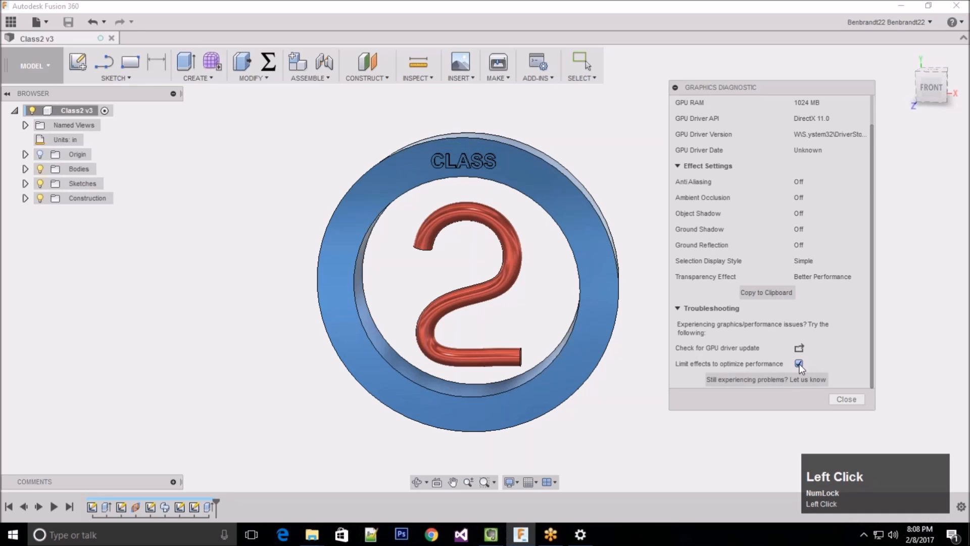
{"action": "left_click", "coordinate": [799, 364]}
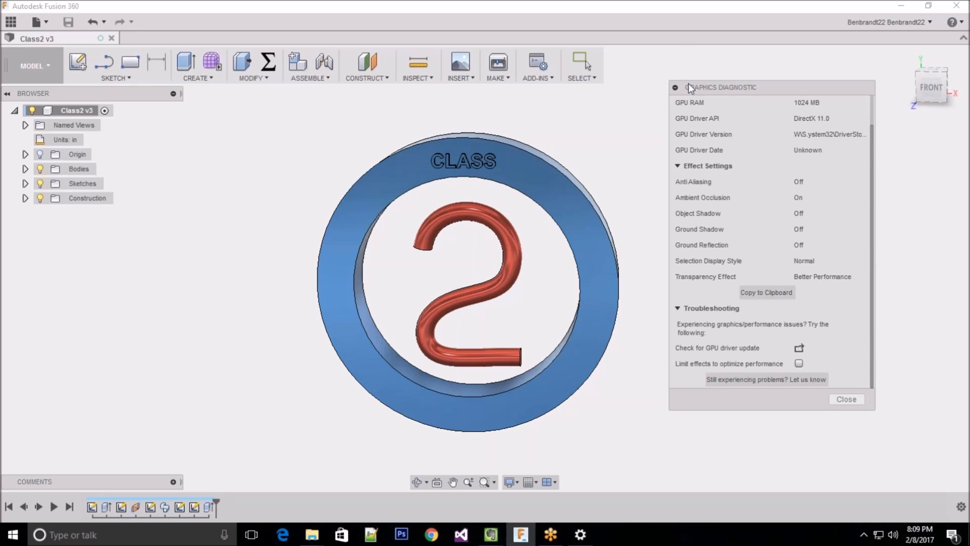
{"action": "left_click", "coordinate": [852, 400]}
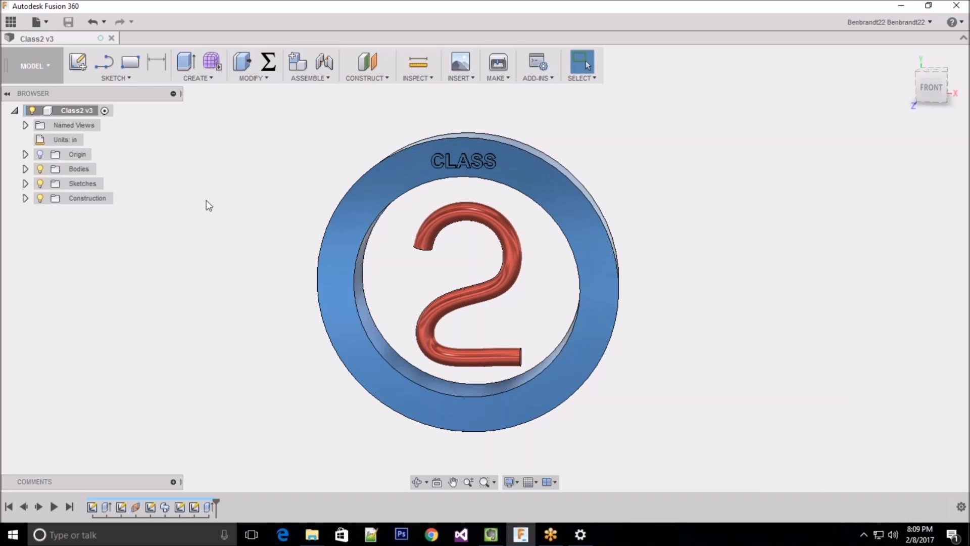
Step: Browse the cloud project data from TMA Fusion back to the project list and open the Fusion Demos project
{"action": "left_click", "coordinate": [23, 23]}
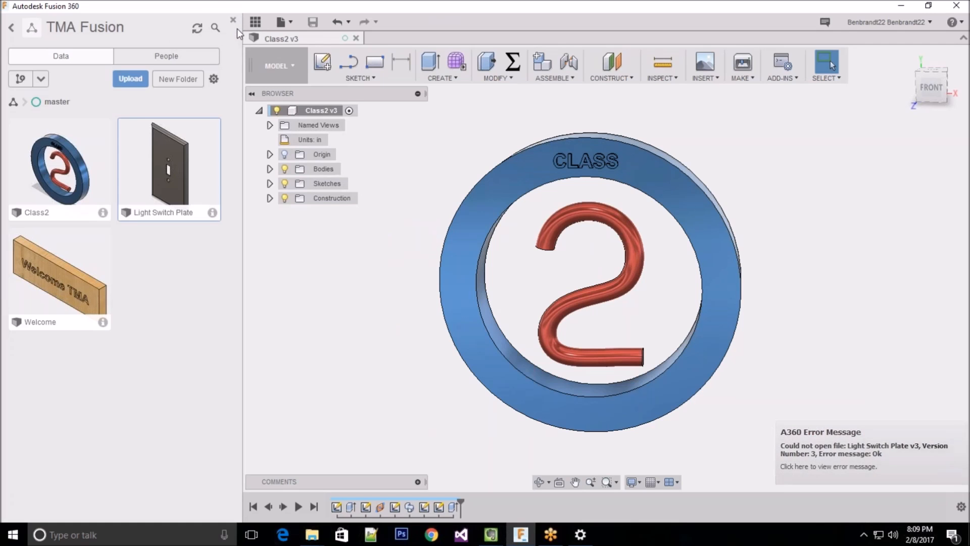
{"action": "left_click", "coordinate": [165, 176]}
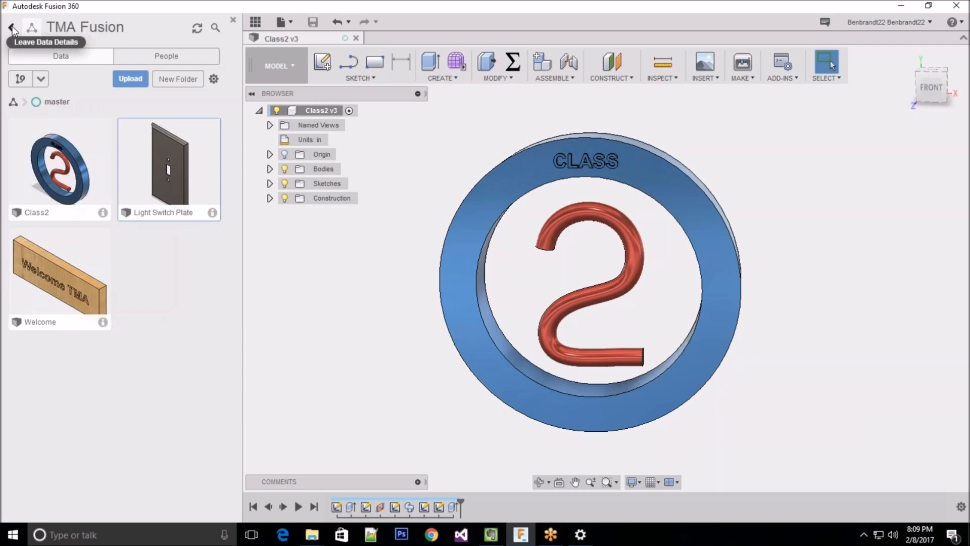
{"action": "left_click", "coordinate": [12, 29]}
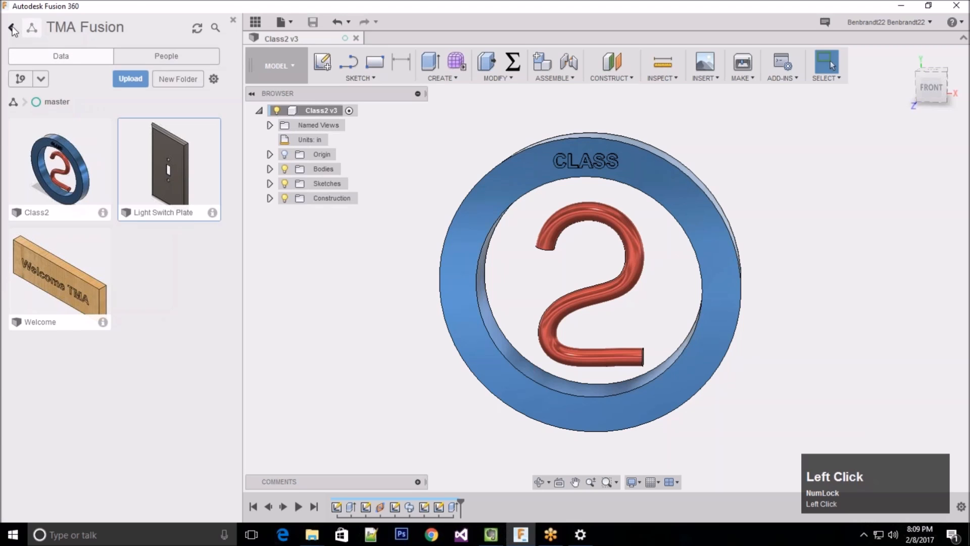
{"action": "scroll", "coordinate": [130, 227], "scroll_direction": "down", "scroll_amount": 2}
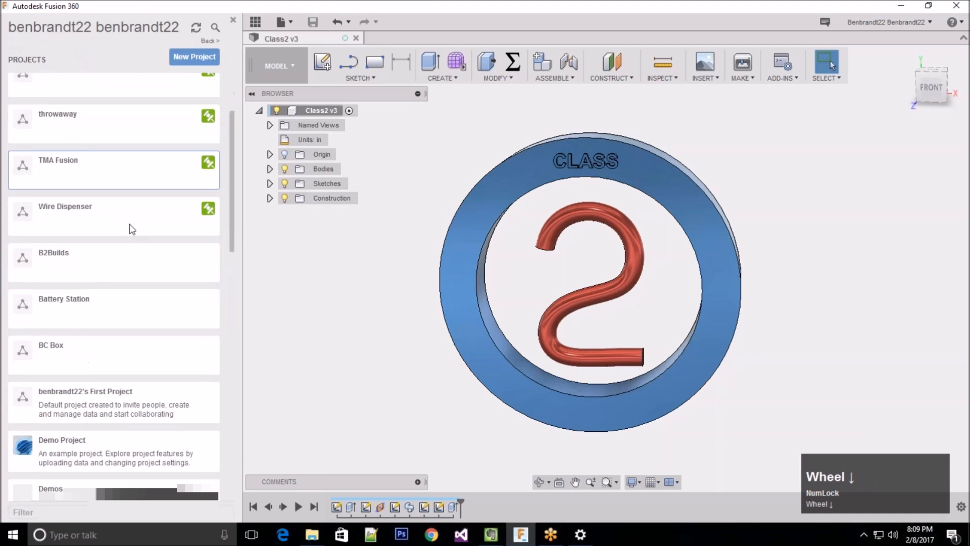
{"action": "scroll", "coordinate": [137, 225], "scroll_direction": "up", "scroll_amount": 3}
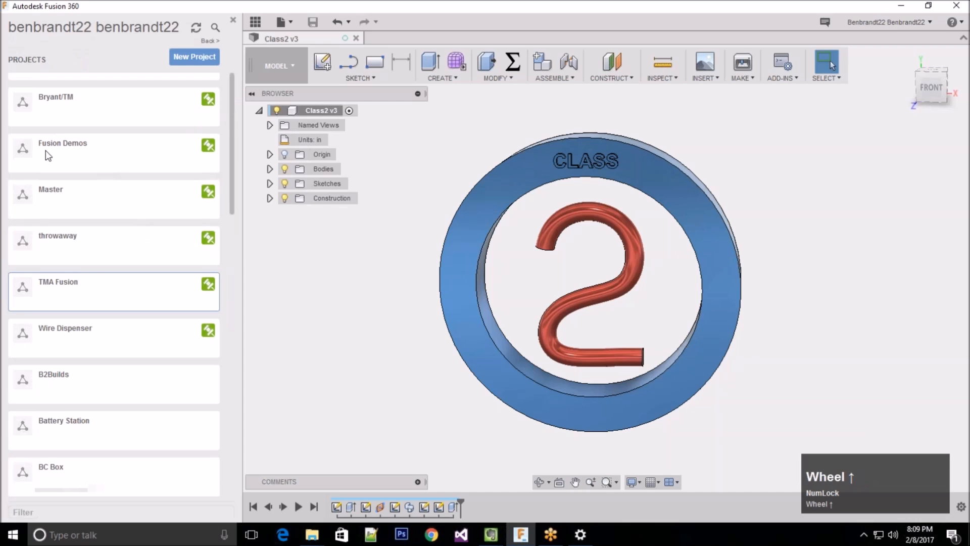
{"action": "left_click", "coordinate": [89, 153]}
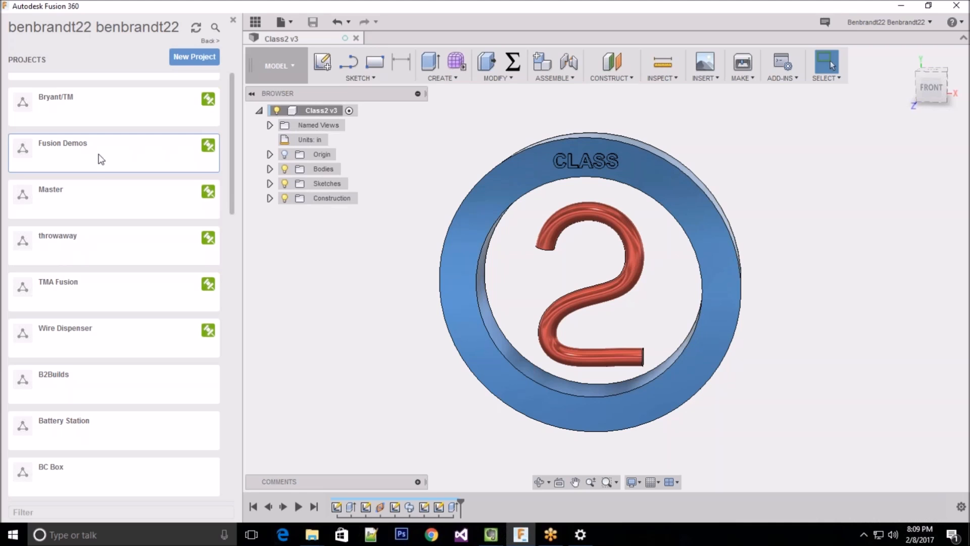
{"action": "left_click", "coordinate": [88, 147]}
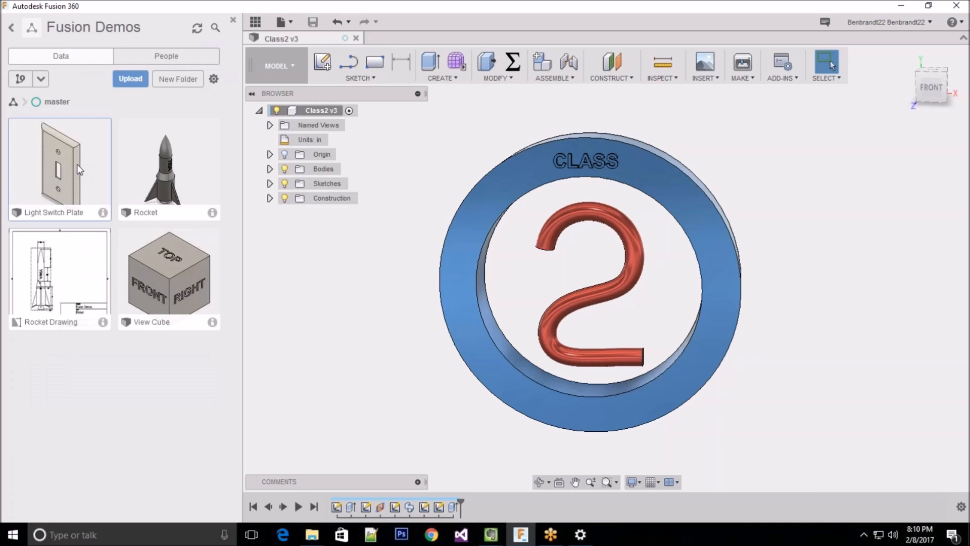
Step: Open the Light Switch Plate design from the project and close the Class2 design
{"action": "left_click", "coordinate": [77, 164]}
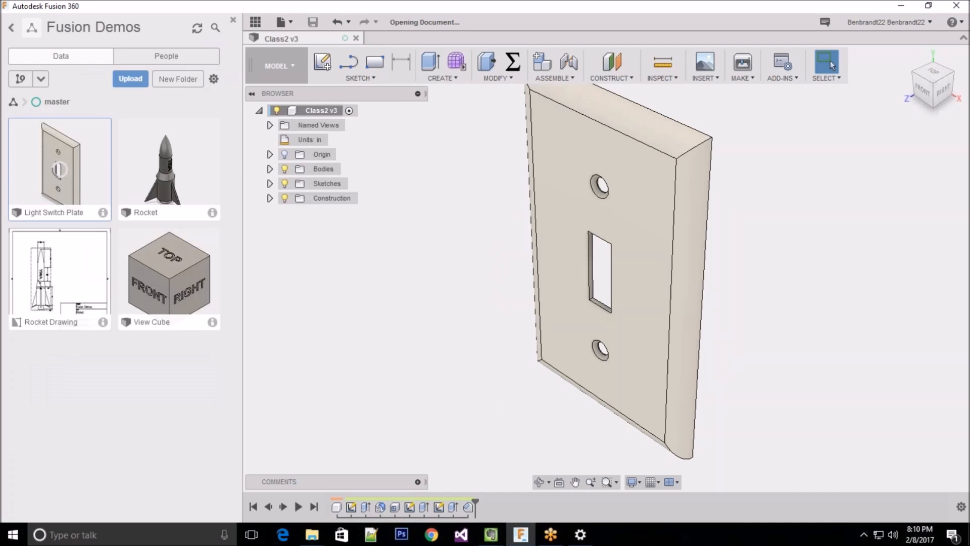
{"action": "left_click", "coordinate": [318, 42]}
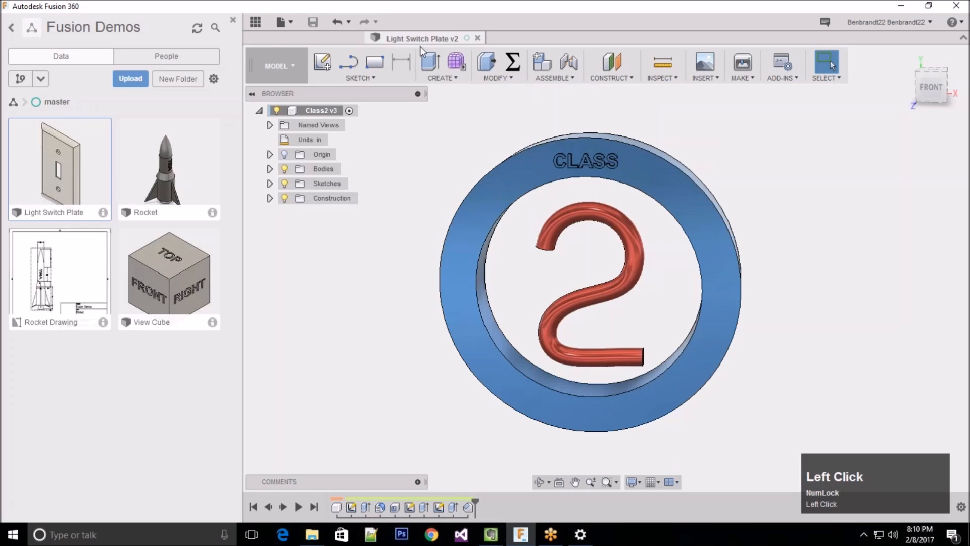
{"action": "left_click", "coordinate": [421, 41]}
{"action": "scroll", "coordinate": [821, 245], "scroll_direction": "up", "scroll_amount": 3}
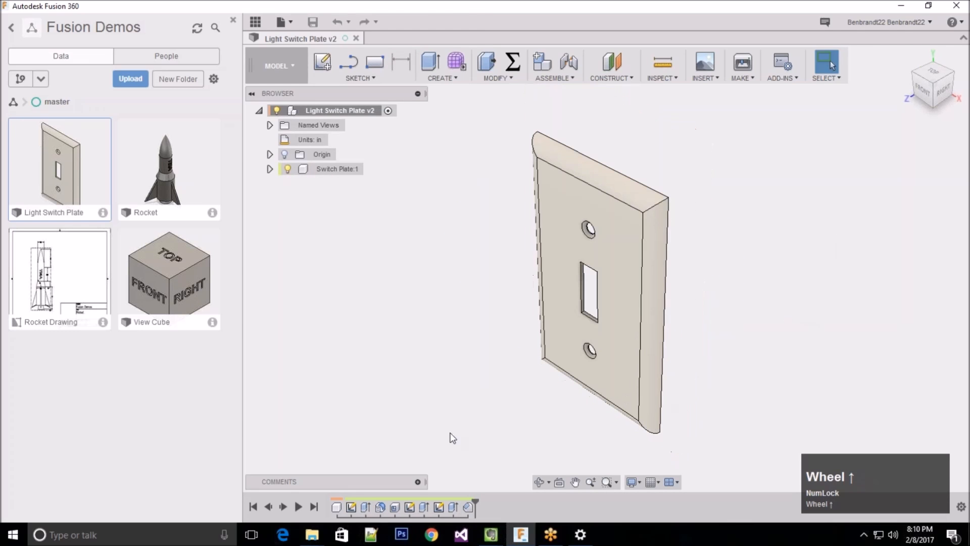
Step: Edit the switch plate's first sketch and delete the rectangle's height and width dimensions
{"action": "left_click", "coordinate": [352, 507]}
{"action": "right_click", "coordinate": [351, 508]}
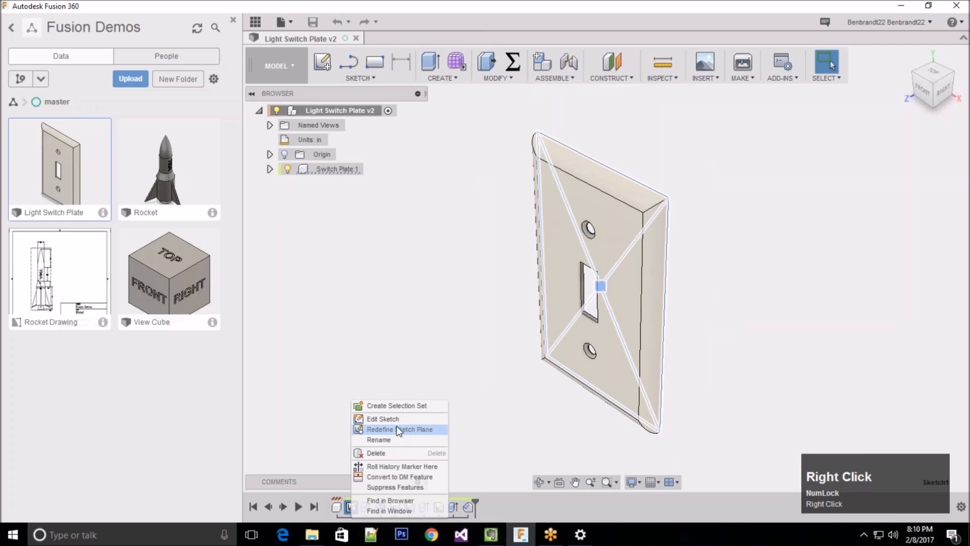
{"action": "left_click", "coordinate": [405, 420]}
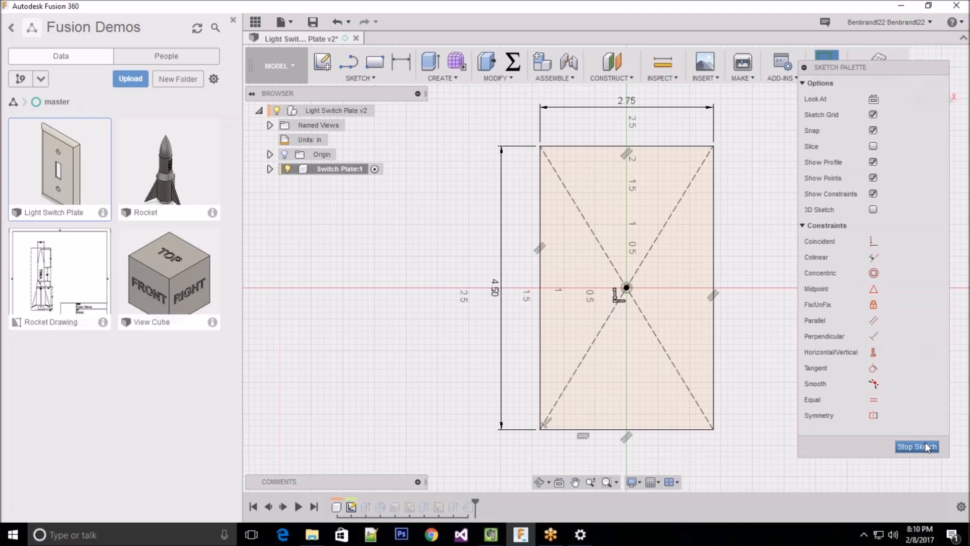
{"action": "left_click", "coordinate": [496, 289]}
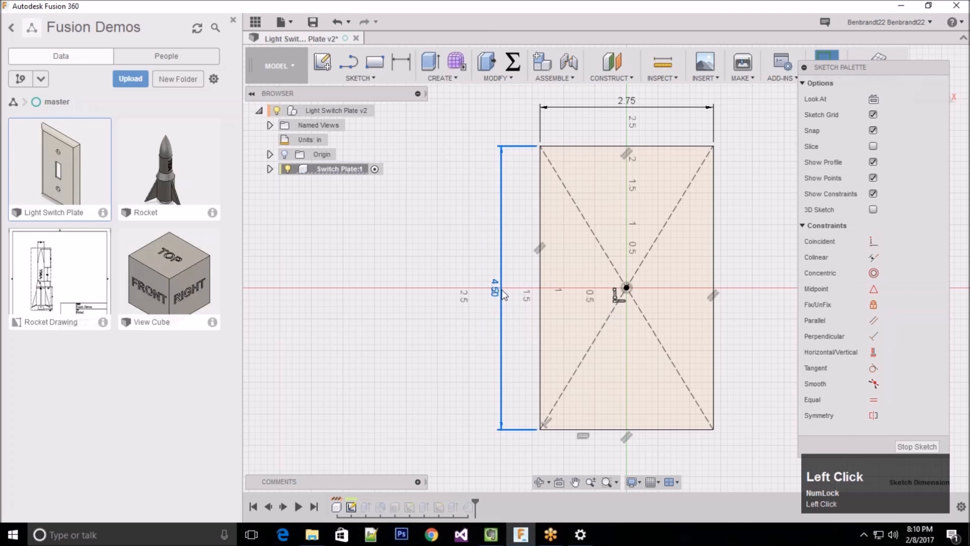
{"action": "key", "text": "Delete"}
{"action": "left_click", "coordinate": [627, 104]}
{"action": "key", "text": "Delete"}
Step: Move the rectangle's upper-left corner outward to about X -1.40, Y 2.40 in and finish the sketch
{"action": "left_click", "coordinate": [541, 147]}
{"action": "mouse_move", "coordinate": [526, 150]}
{"action": "left_mouse_down"}
{"action": "mouse_move", "coordinate": [534, 177]}
{"action": "mouse_move", "coordinate": [574, 162]}
{"action": "mouse_move", "coordinate": [549, 147]}
{"action": "mouse_move", "coordinate": [547, 180]}
{"action": "mouse_move", "coordinate": [532, 147]}
{"action": "mouse_move", "coordinate": [546, 142]}
{"action": "mouse_move", "coordinate": [533, 129]}
{"action": "mouse_move", "coordinate": [540, 146]}
{"action": "mouse_move", "coordinate": [526, 144]}
{"action": "mouse_move", "coordinate": [538, 130]}
{"action": "mouse_move", "coordinate": [528, 132]}
{"action": "mouse_move", "coordinate": [541, 135]}
{"action": "left_mouse_up"}
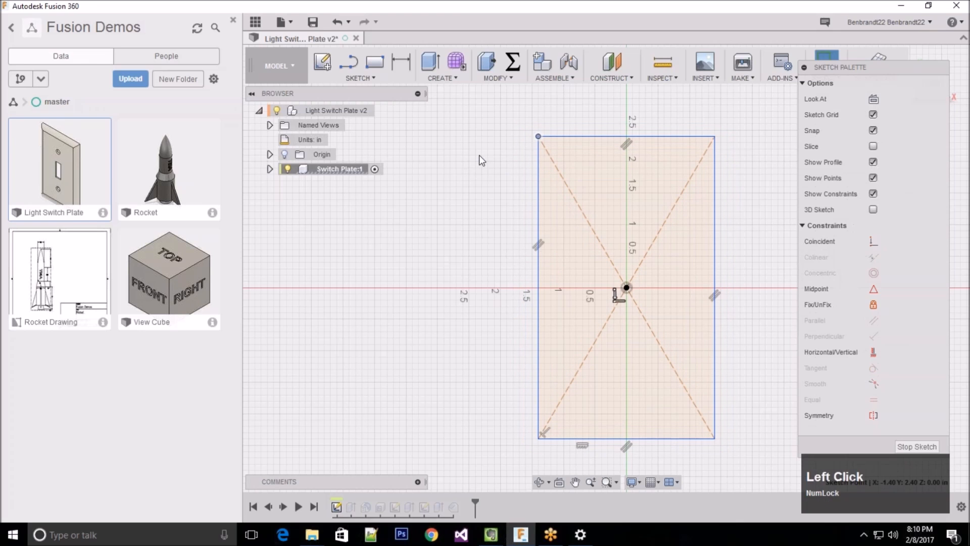
{"action": "left_click", "coordinate": [751, 146]}
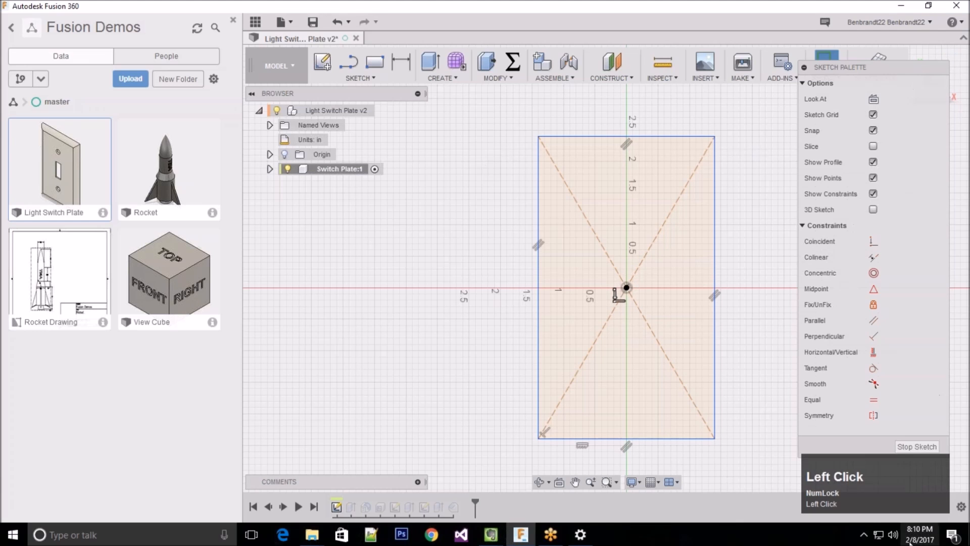
{"action": "left_click", "coordinate": [924, 447]}
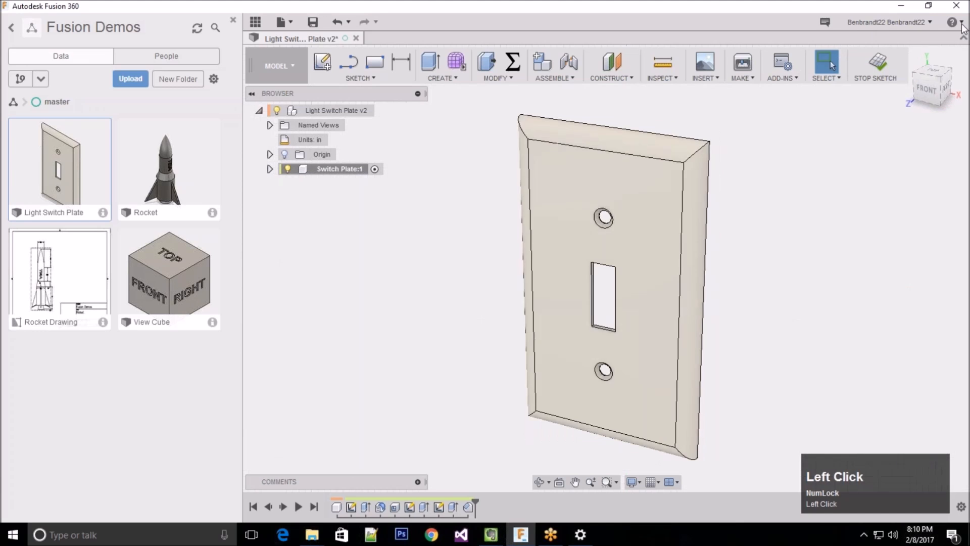
Step: Reopen the plate's first sketch for editing and display the Preview functionality options in the preferences
{"action": "right_click", "coordinate": [356, 510]}
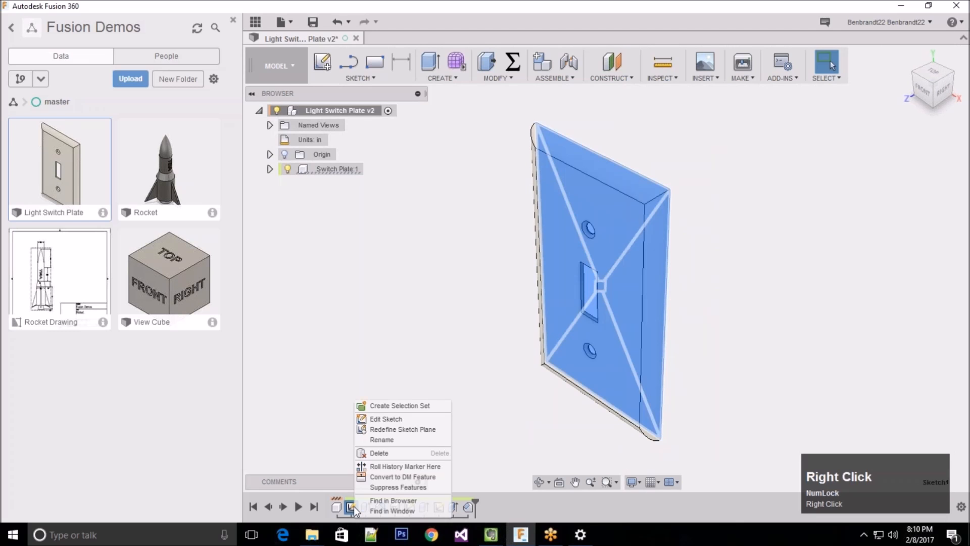
{"action": "left_click", "coordinate": [392, 420]}
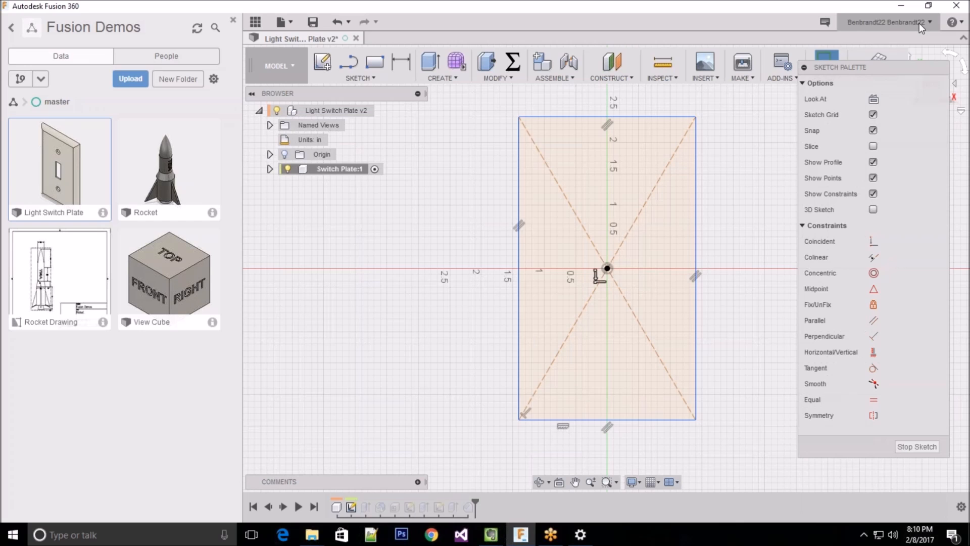
{"action": "left_click", "coordinate": [920, 23]}
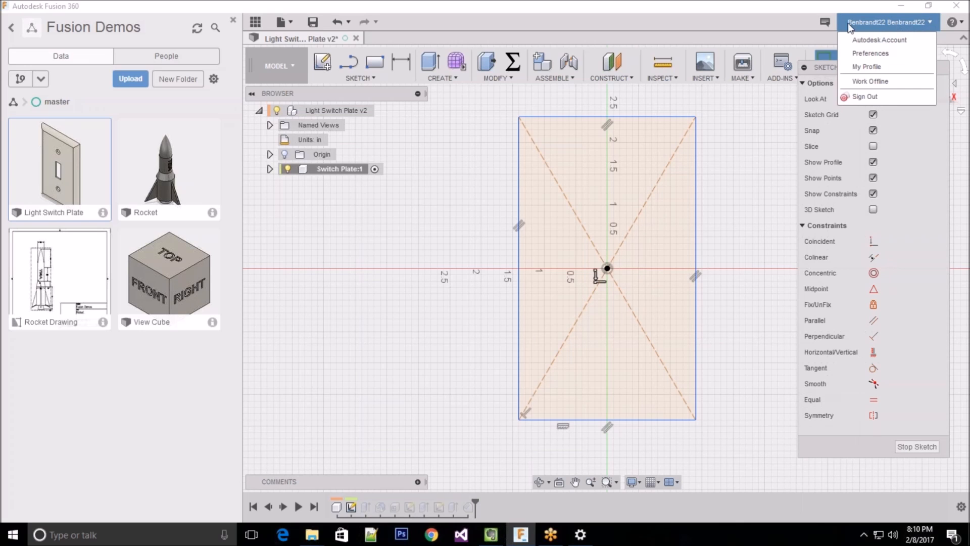
{"action": "left_click", "coordinate": [878, 55]}
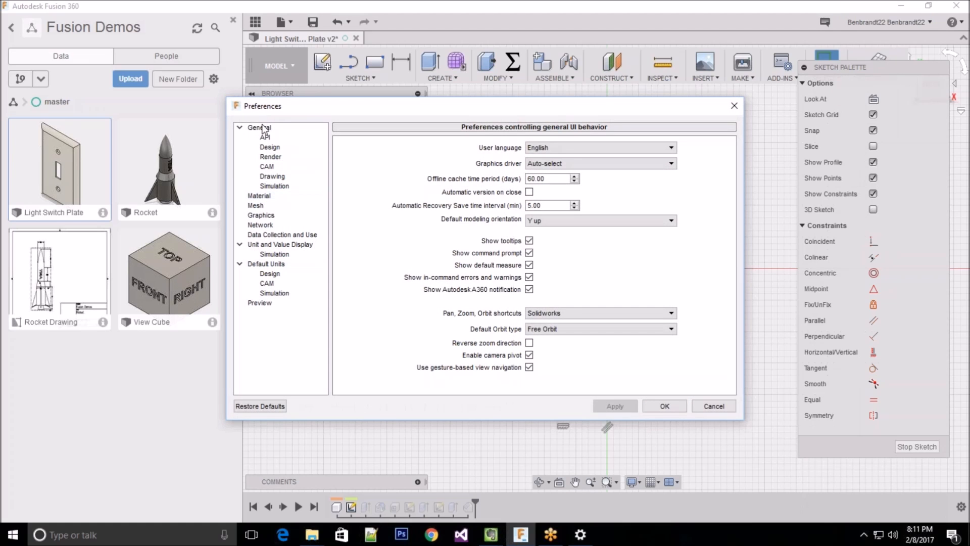
{"action": "left_click", "coordinate": [263, 306]}
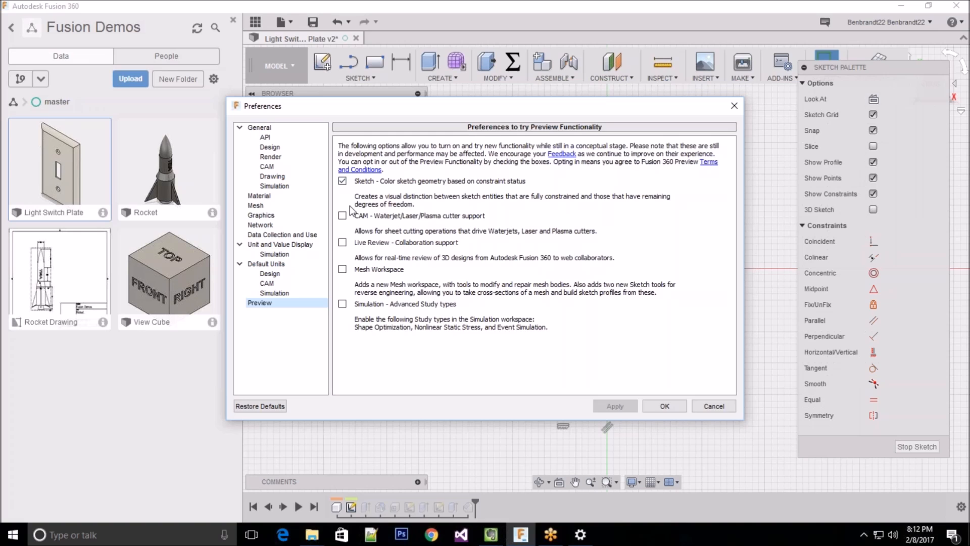
Step: Close the preferences and shrink the unconstrained rectangle inward to about 2.43 in wide
{"action": "left_click", "coordinate": [672, 406]}
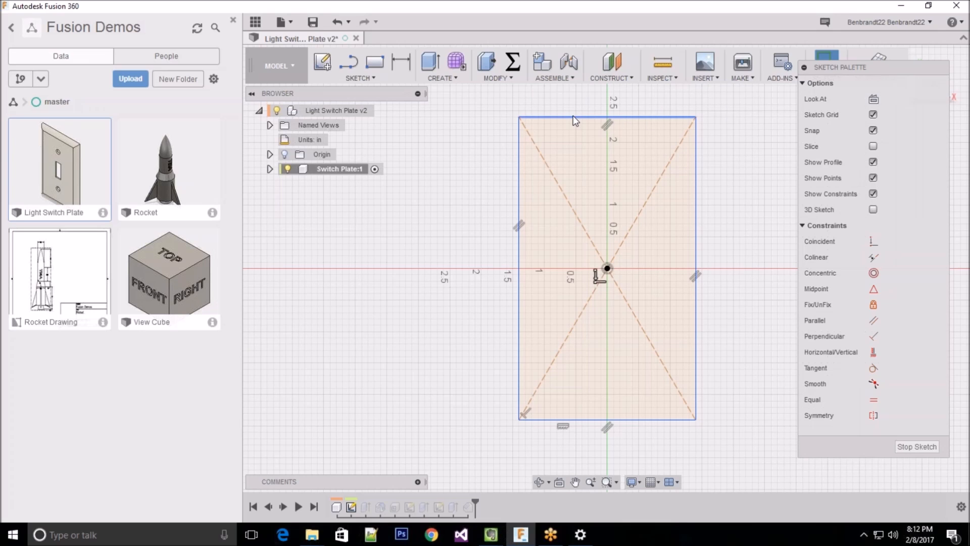
{"action": "left_click", "coordinate": [543, 121]}
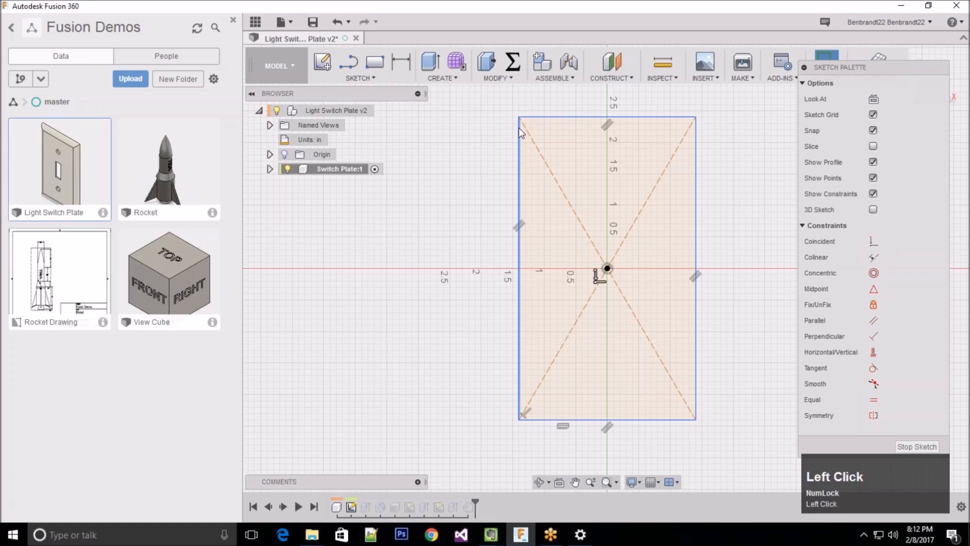
{"action": "mouse_move", "coordinate": [511, 156]}
{"action": "left_mouse_down"}
{"action": "mouse_move", "coordinate": [529, 159]}
{"action": "mouse_move", "coordinate": [499, 121]}
{"action": "mouse_move", "coordinate": [555, 166]}
{"action": "mouse_move", "coordinate": [466, 143]}
{"action": "mouse_move", "coordinate": [502, 106]}
{"action": "mouse_move", "coordinate": [478, 156]}
{"action": "mouse_move", "coordinate": [531, 158]}
{"action": "mouse_move", "coordinate": [530, 172]}
{"action": "left_mouse_up"}
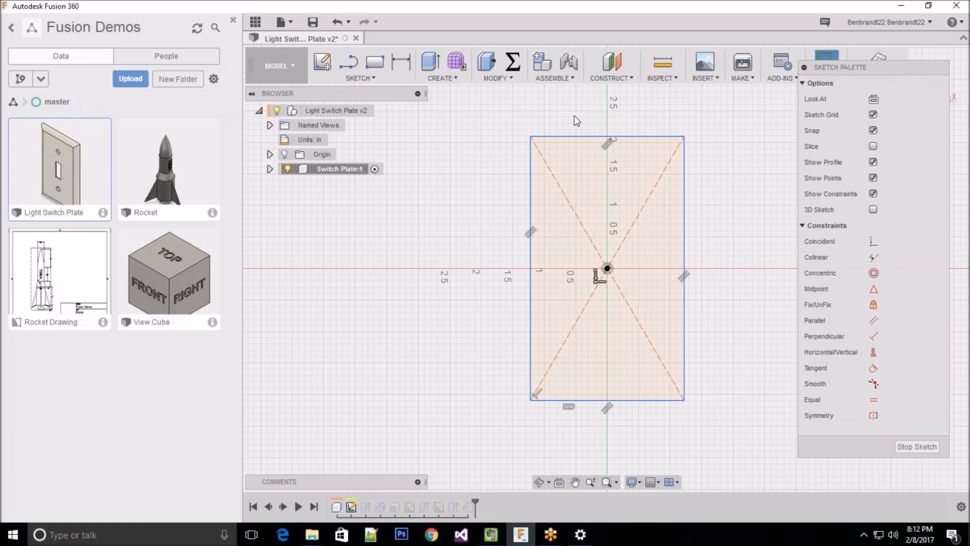
Step: Dimension the rectangle's top edge at its drawn width of about 2.433 in, placing the dimension above the edge
{"action": "key", "text": "d"}
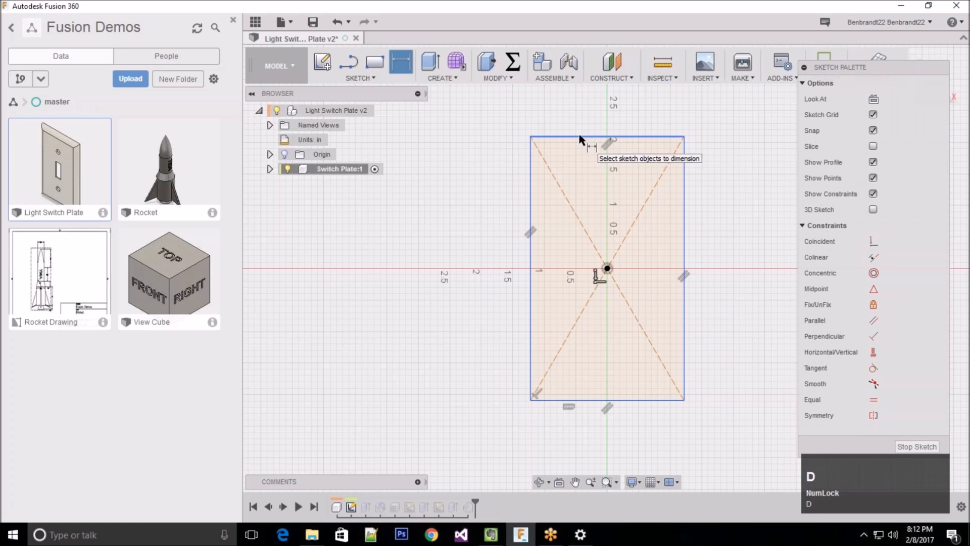
{"action": "left_click", "coordinate": [593, 137]}
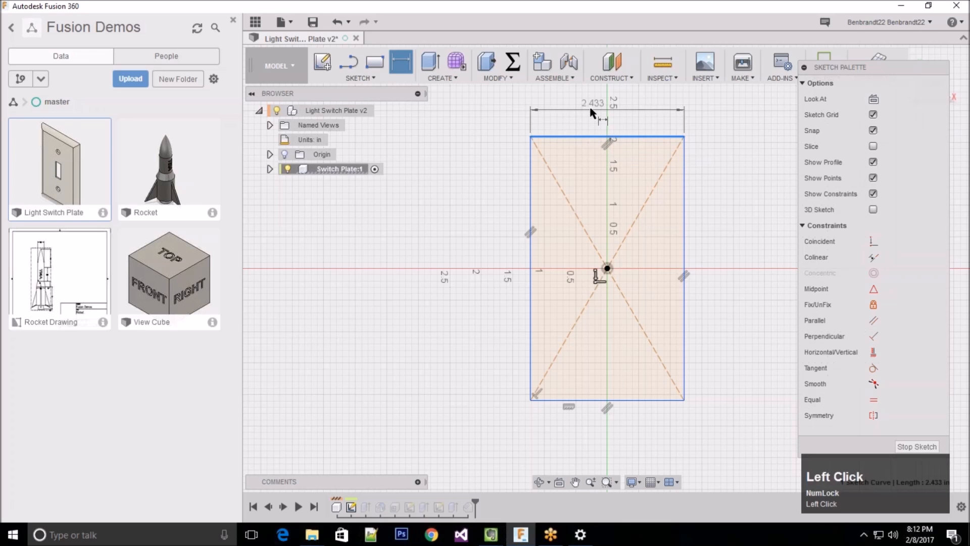
{"action": "left_click", "coordinate": [590, 115]}
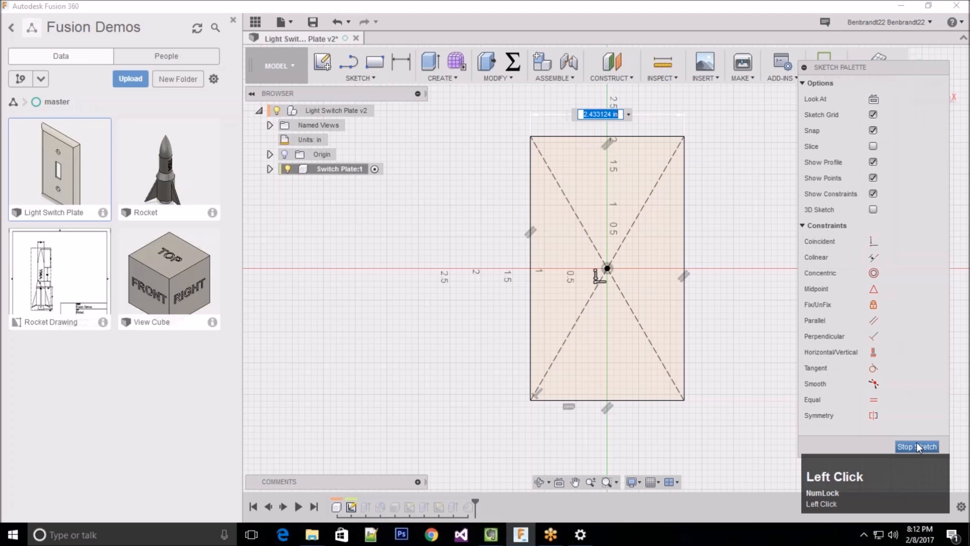
{"action": "key", "text": "Return"}
{"action": "left_click", "coordinate": [759, 344]}
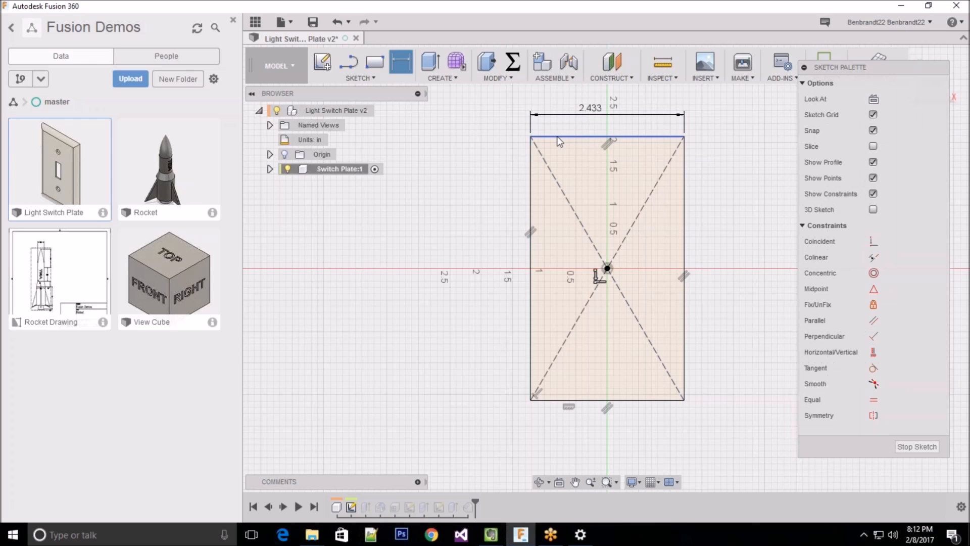
Step: Test the rectangle's remaining freedom by moving its left and bottom edges, and stretch it taller from the lower-left corner
{"action": "left_click", "coordinate": [529, 175]}
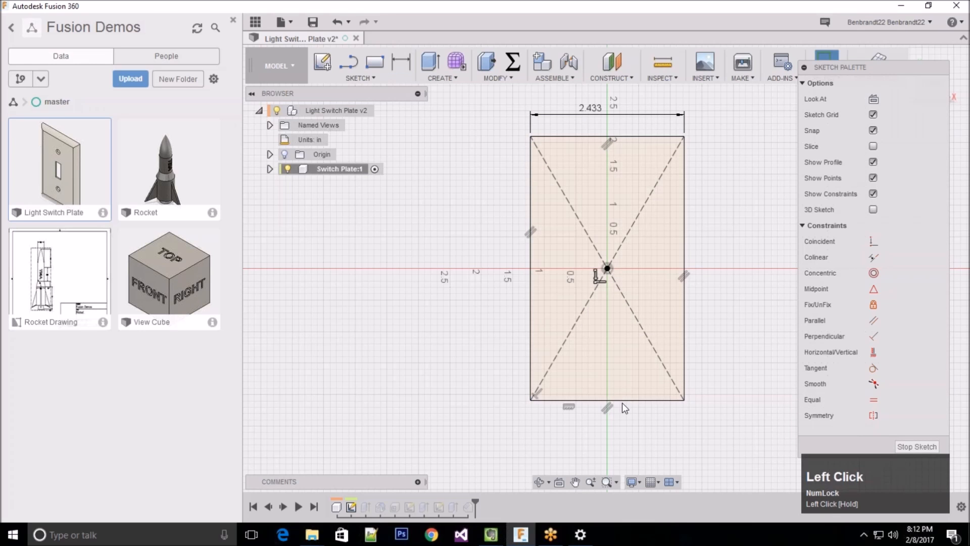
{"action": "left_click_drag", "start_coordinate": [626, 402], "coordinate": [670, 402]}
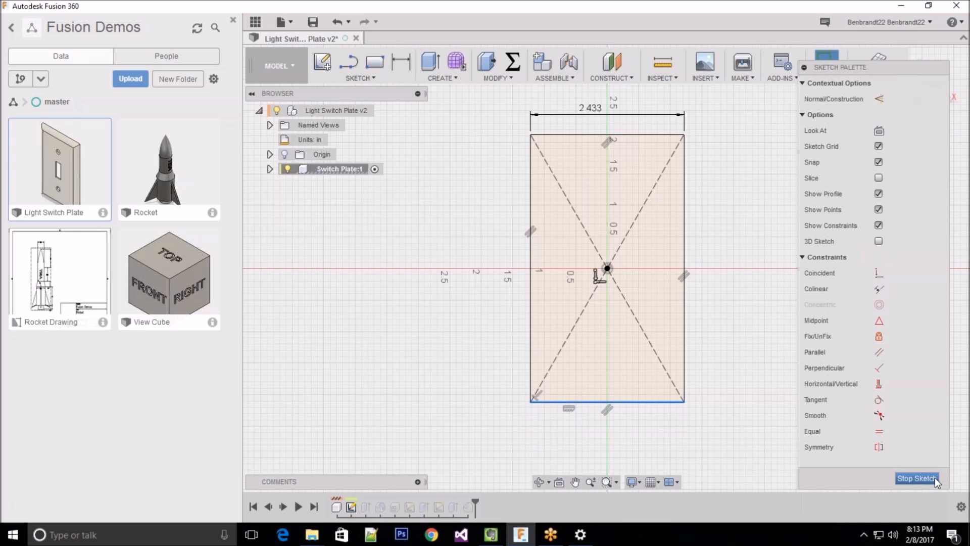
{"action": "left_click", "coordinate": [746, 418]}
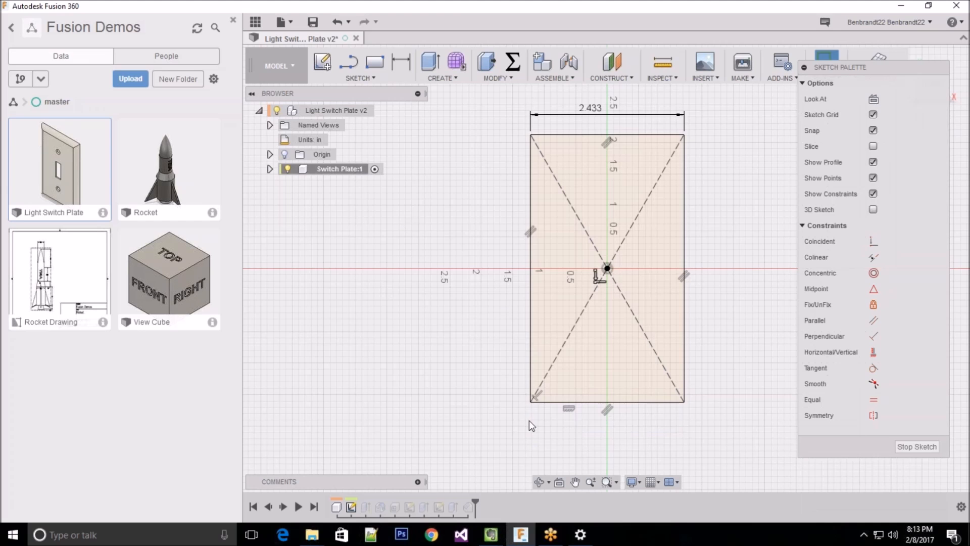
{"action": "left_click_drag", "start_coordinate": [532, 403], "coordinate": [626, 489]}
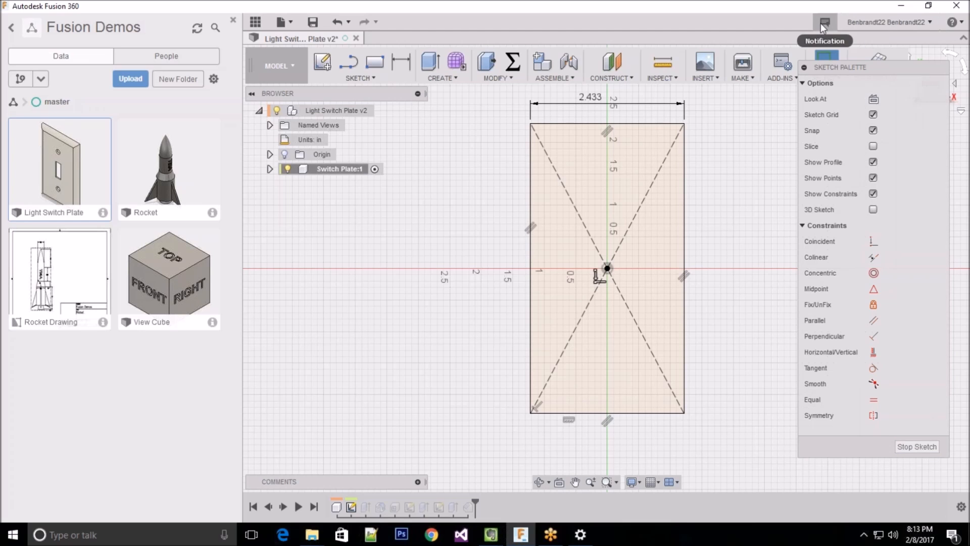
Step: Review the Preview preference for coloring sketch geometry by constraint status, keep it enabled and close the preferences
{"action": "left_click", "coordinate": [912, 22]}
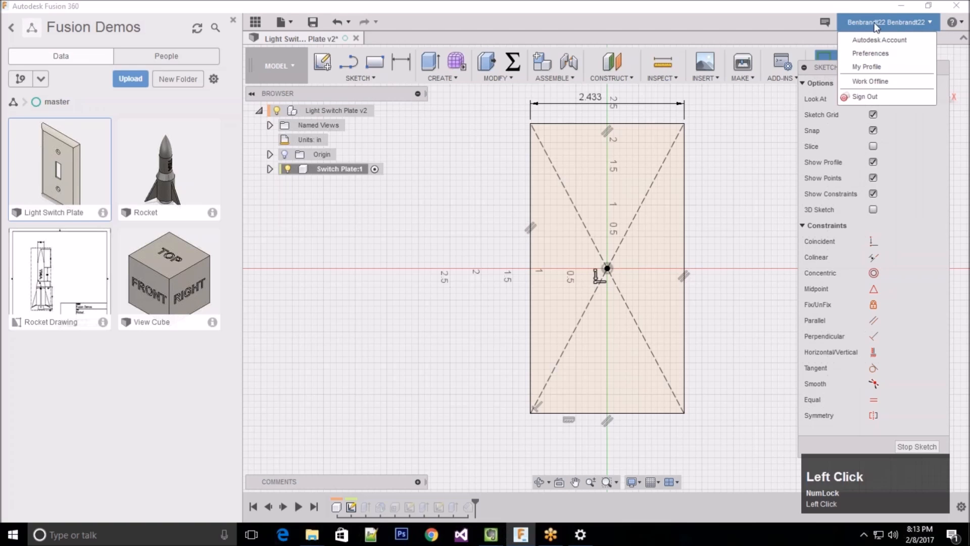
{"action": "left_click", "coordinate": [882, 54]}
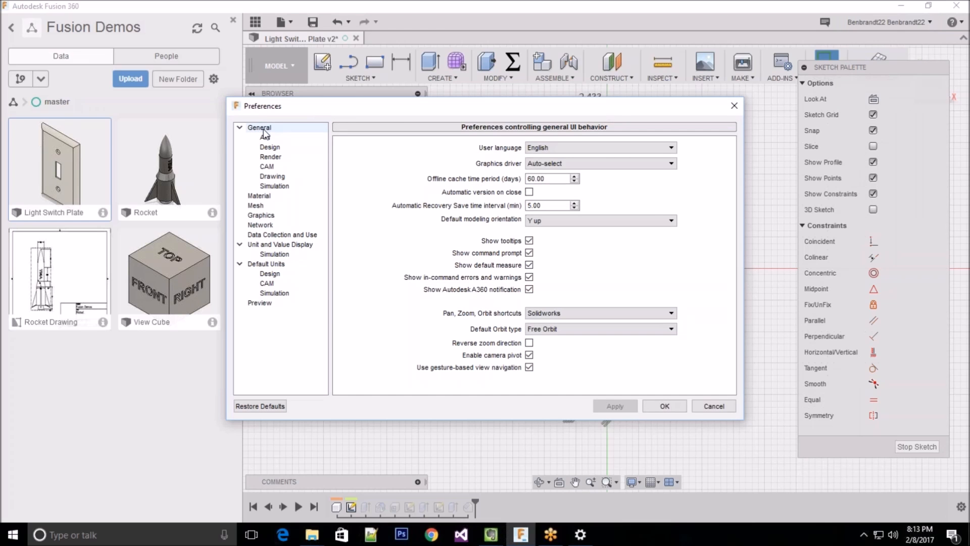
{"action": "left_click", "coordinate": [258, 303]}
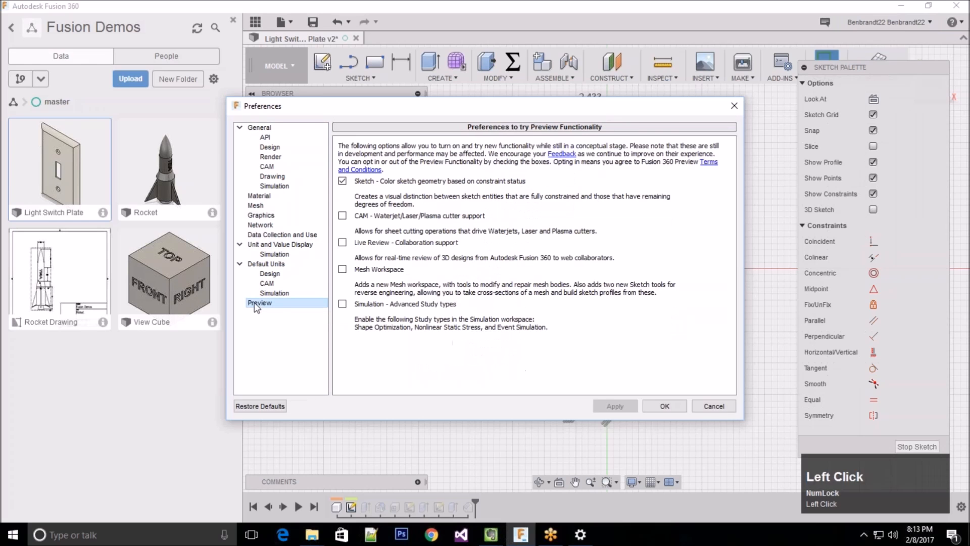
{"action": "left_click", "coordinate": [343, 181]}
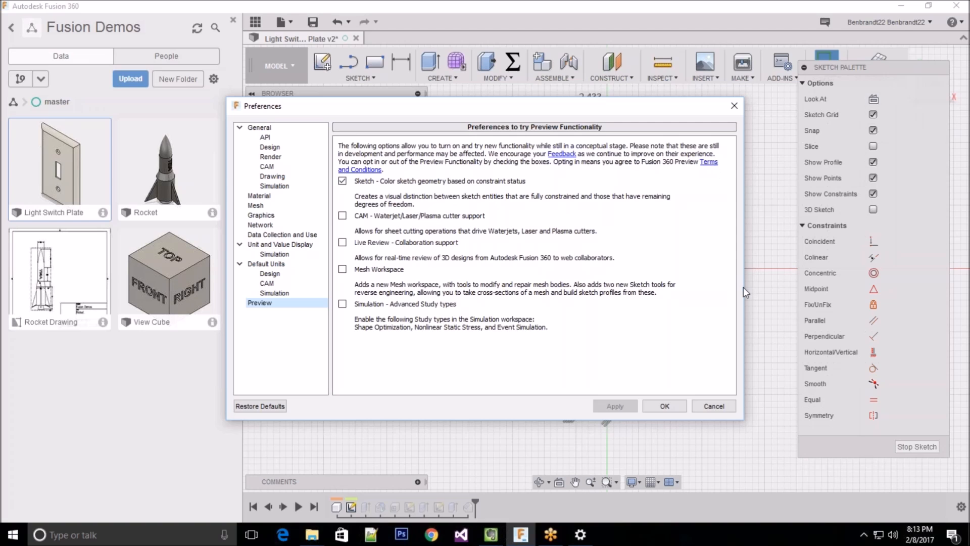
{"action": "left_click", "coordinate": [673, 412]}
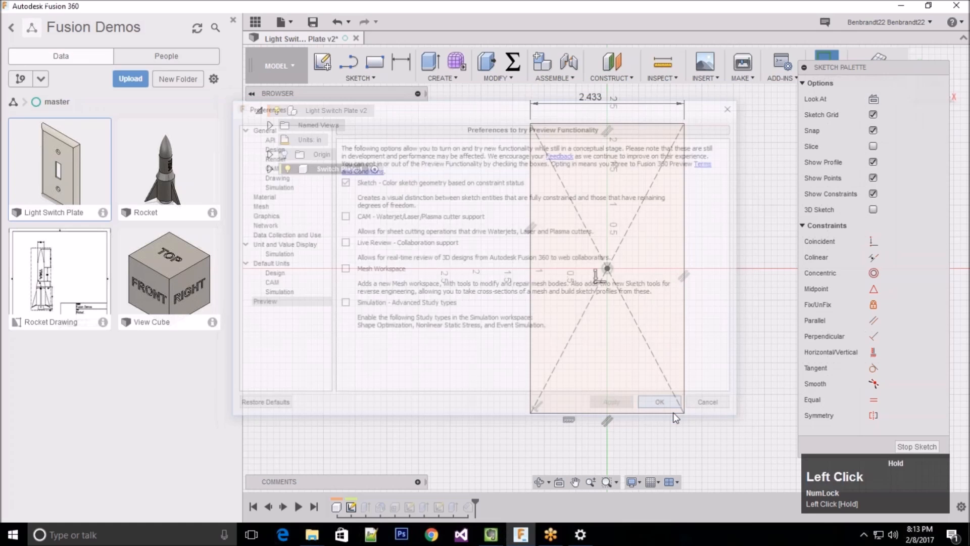
Step: Finish the sketch, inspect the switch plate in 3D and close the Light Switch Plate design
{"action": "left_click", "coordinate": [916, 445]}
{"action": "scroll", "coordinate": [597, 231], "scroll_direction": "up", "scroll_amount": 3}
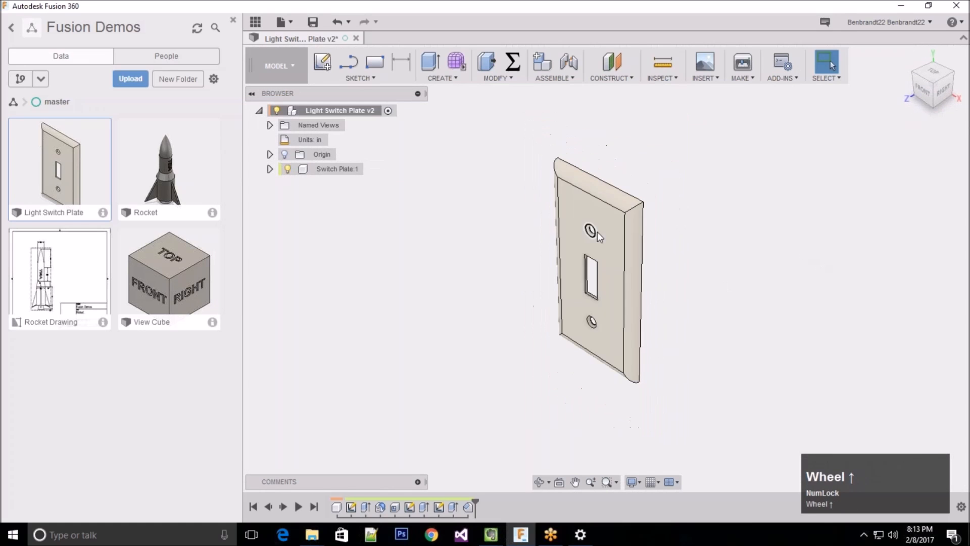
{"action": "middle_click_drag", "start_coordinate": [784, 255], "coordinate": [682, 242], "text": "shift"}
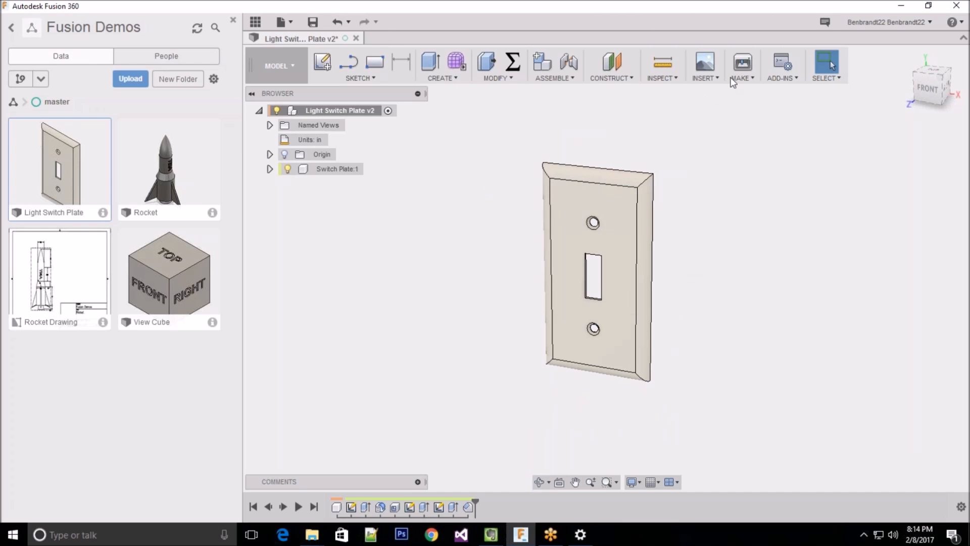
{"action": "left_click", "coordinate": [376, 42]}
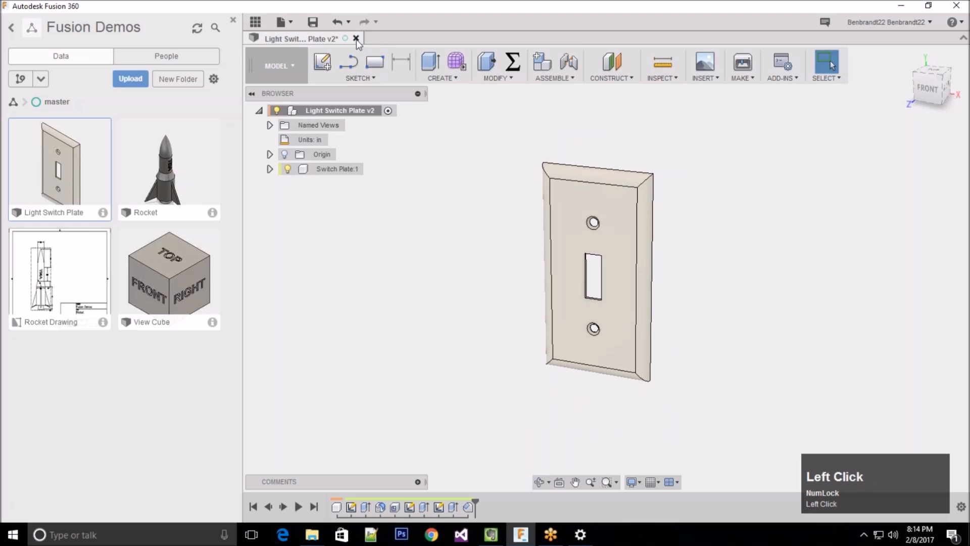
{"action": "left_click", "coordinate": [484, 325]}
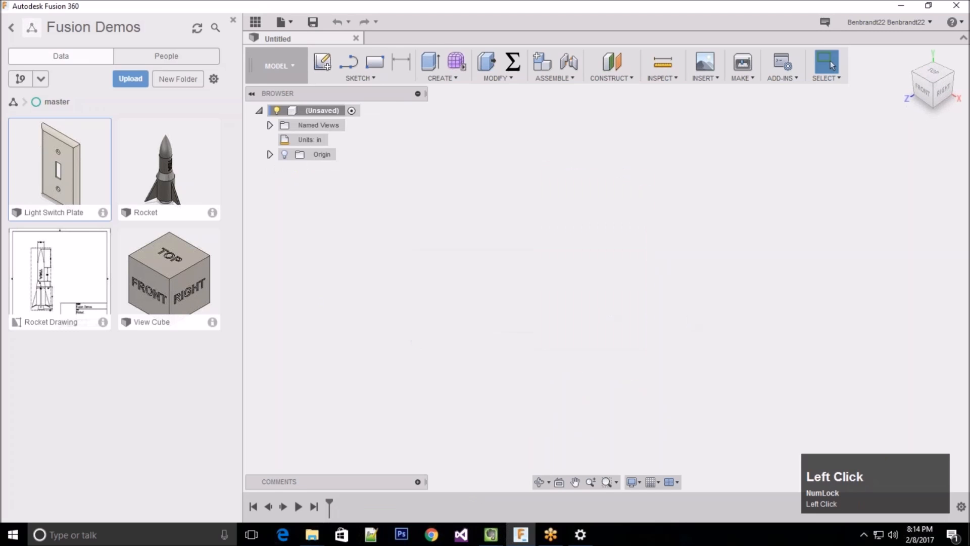
{"action": "left_click", "coordinate": [831, 64]}
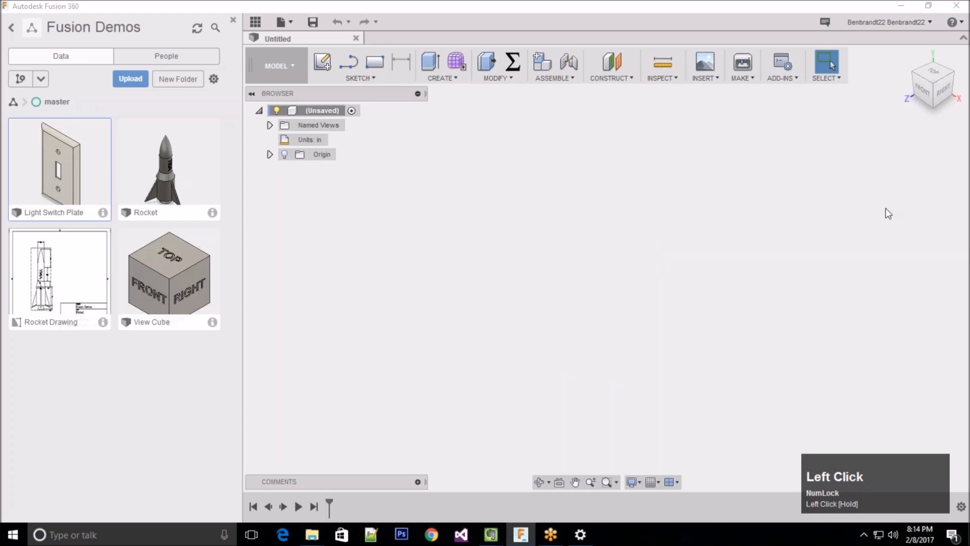
{"action": "left_click", "coordinate": [592, 266]}
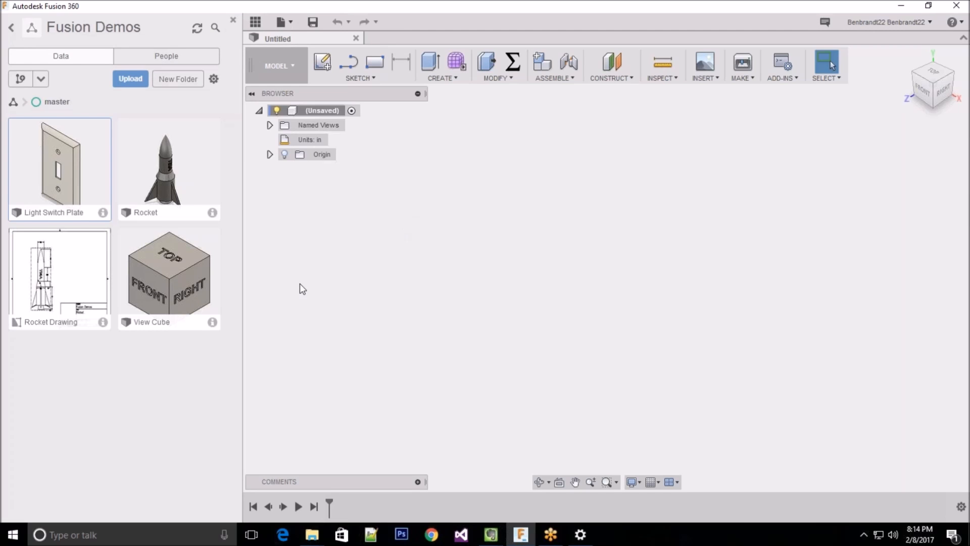
{"action": "left_click", "coordinate": [169, 411]}
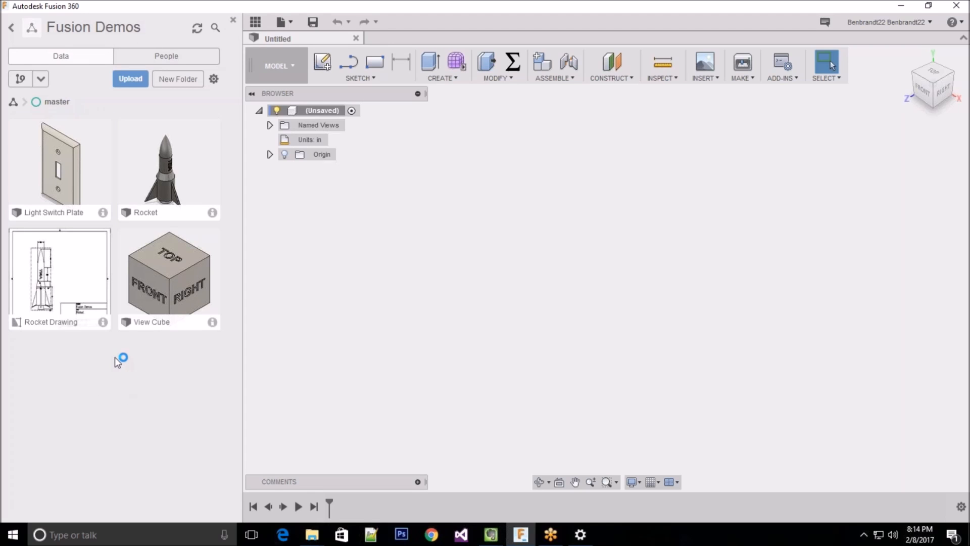
{"action": "left_click", "coordinate": [54, 299]}
Step: Upload the SketchUp file Free Woodworking Plans Flip Tool Cart.skp to the master branch of the Fusion Demos project
{"action": "left_click", "coordinate": [135, 81]}
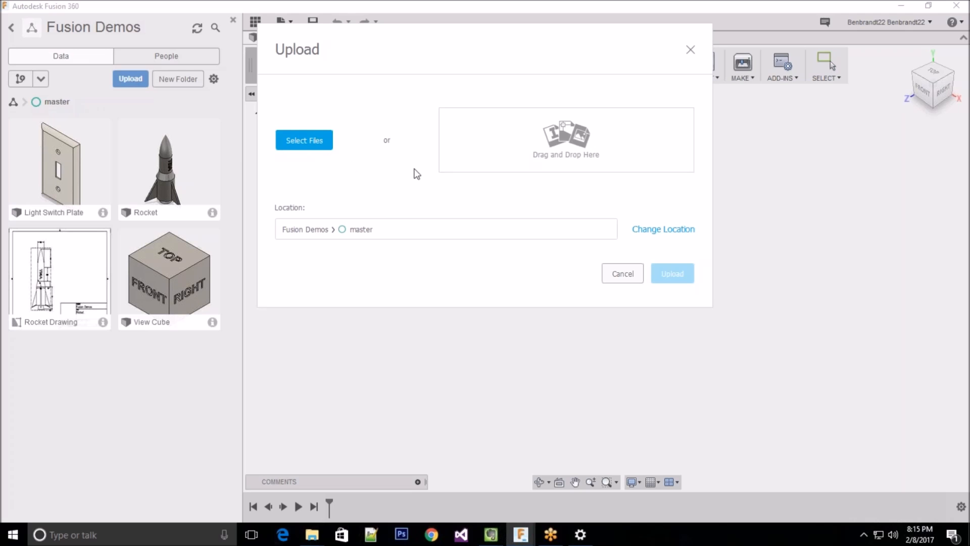
{"action": "left_click", "coordinate": [14, 464]}
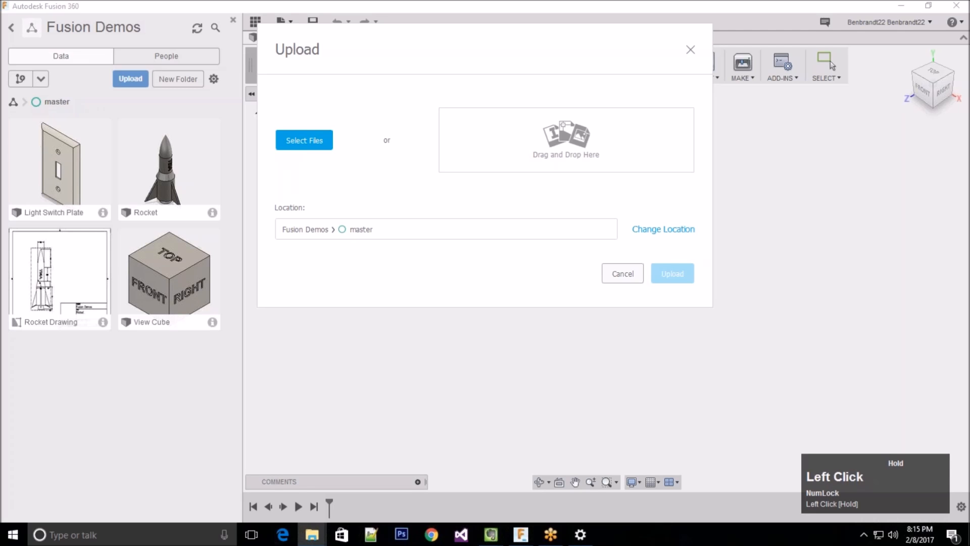
{"action": "left_click_drag", "start_coordinate": [336, 314], "coordinate": [562, 144]}
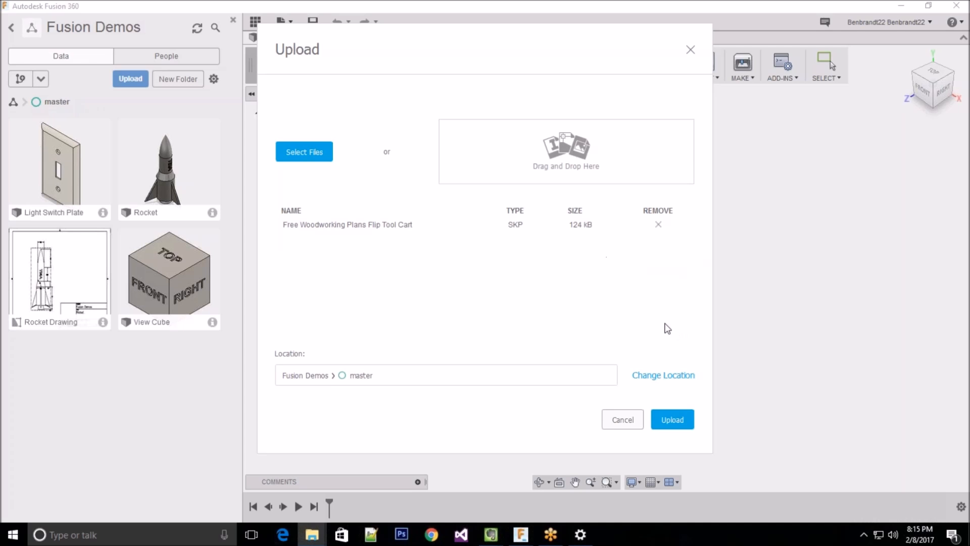
{"action": "left_click", "coordinate": [668, 423]}
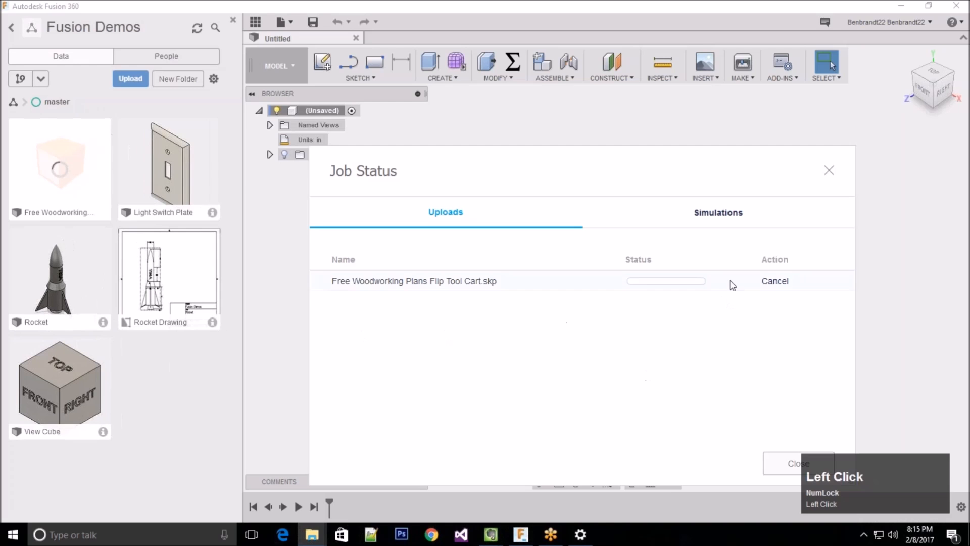
Step: Check the upload's progress in the Job Status window while repositioning it, and close the window
{"action": "left_click_drag", "start_coordinate": [623, 157], "coordinate": [616, 96]}
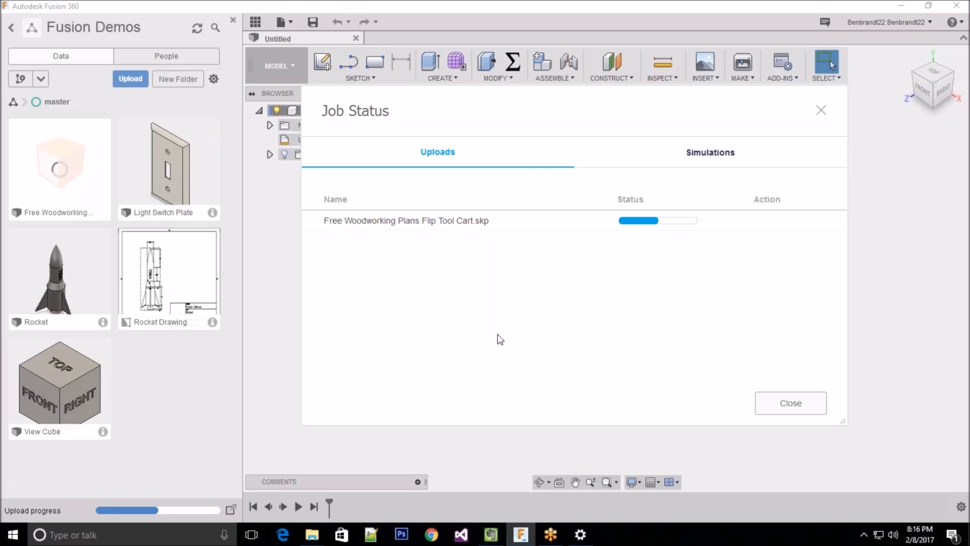
{"action": "left_click", "coordinate": [467, 220]}
{"action": "left_click", "coordinate": [666, 96]}
{"action": "left_click_drag", "start_coordinate": [668, 101], "coordinate": [648, 241]}
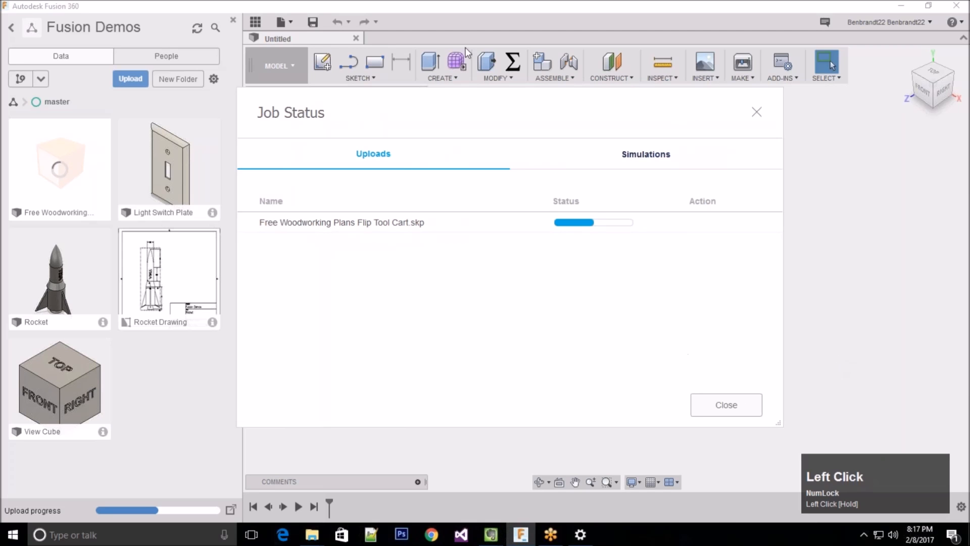
{"action": "left_click_drag", "start_coordinate": [481, 100], "coordinate": [499, 108]}
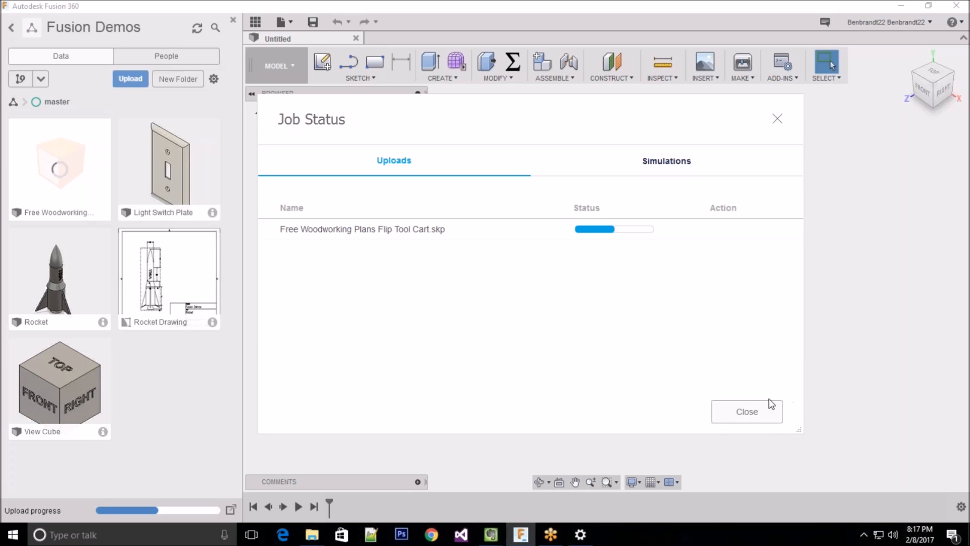
{"action": "left_click", "coordinate": [750, 413]}
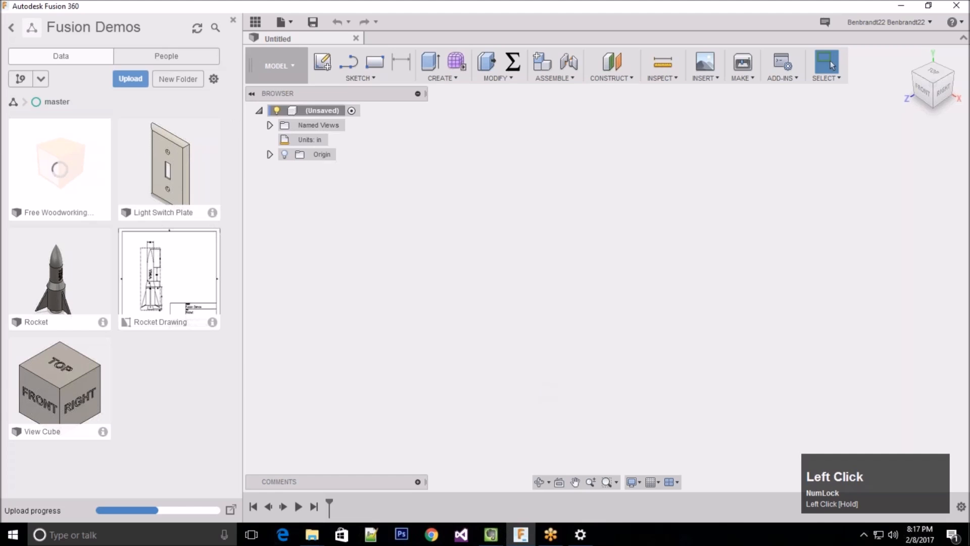
{"action": "right_click", "coordinate": [75, 169]}
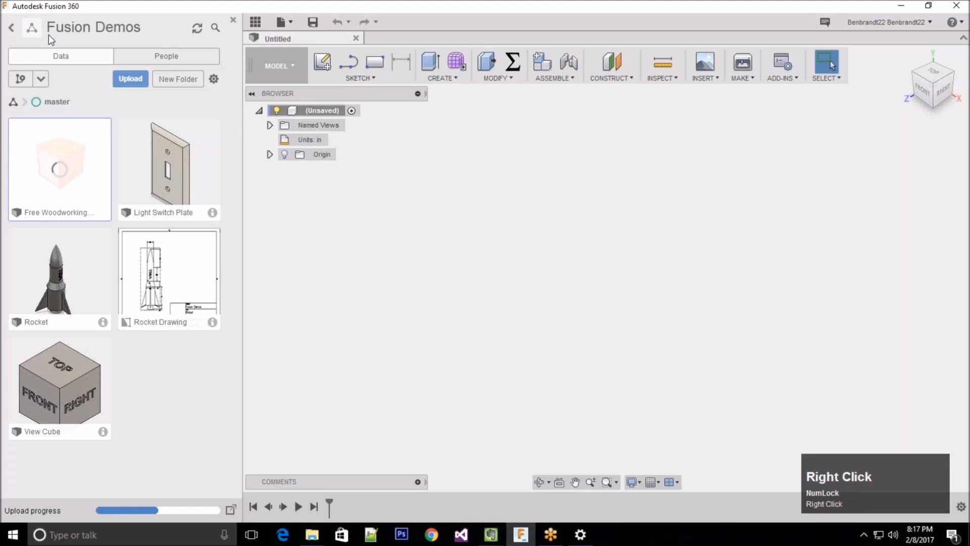
{"action": "right_click", "coordinate": [88, 159]}
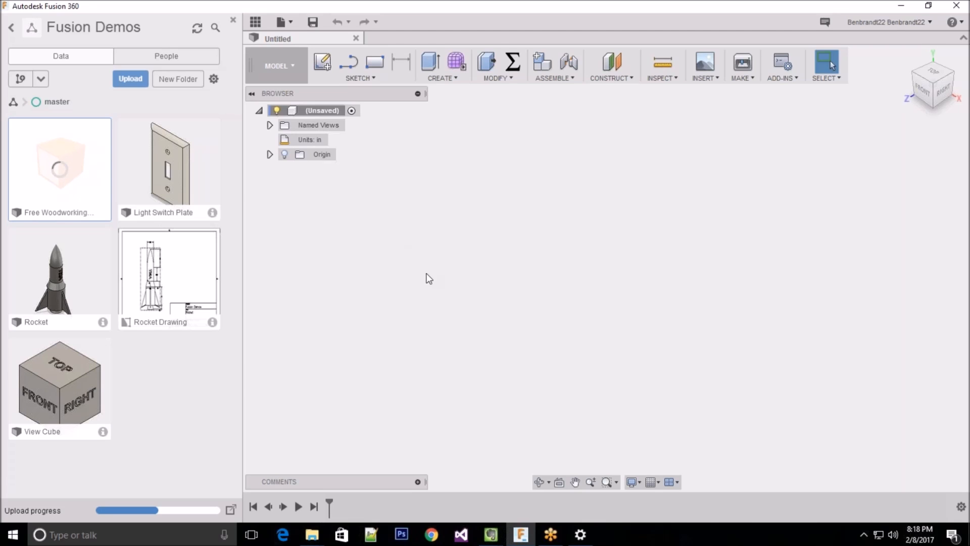
{"action": "left_click", "coordinate": [75, 168]}
{"action": "left_click", "coordinate": [164, 375]}
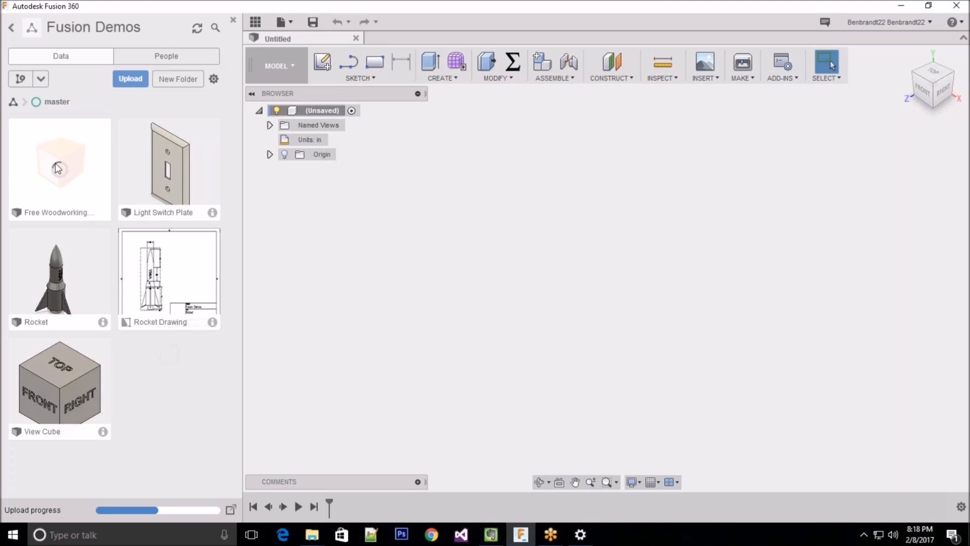
{"action": "left_click", "coordinate": [104, 183]}
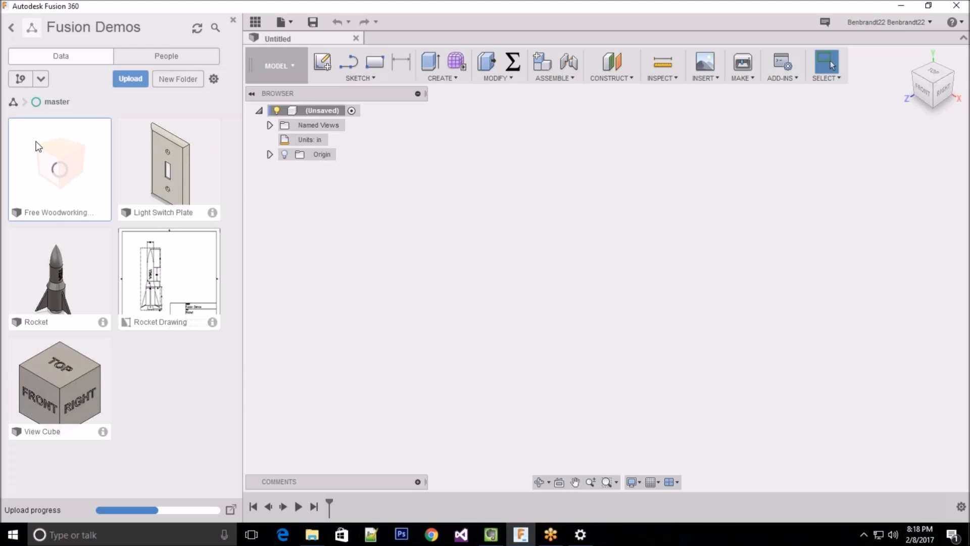
Step: Leave the Fusion Demos project and open the TMA Fusion project from the project list
{"action": "right_click", "coordinate": [74, 157]}
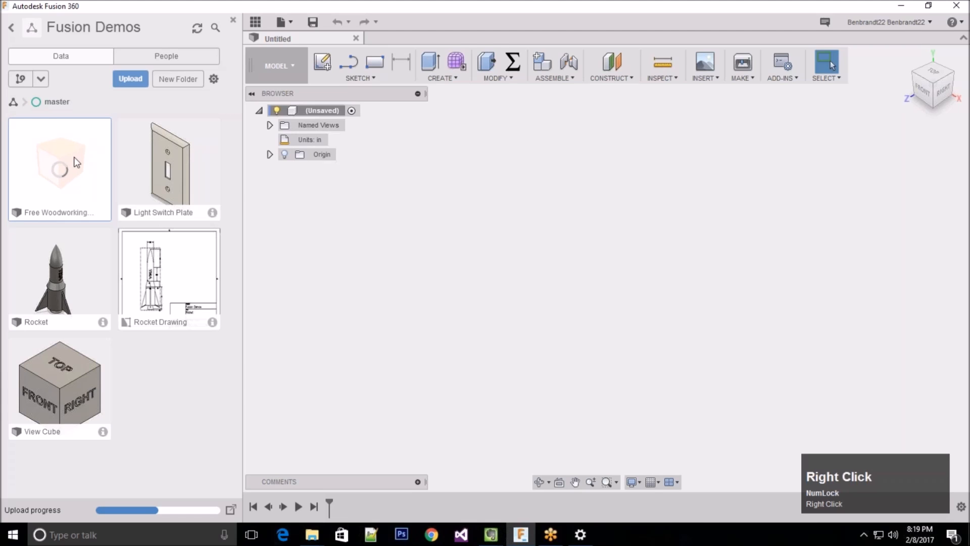
{"action": "left_click", "coordinate": [13, 28]}
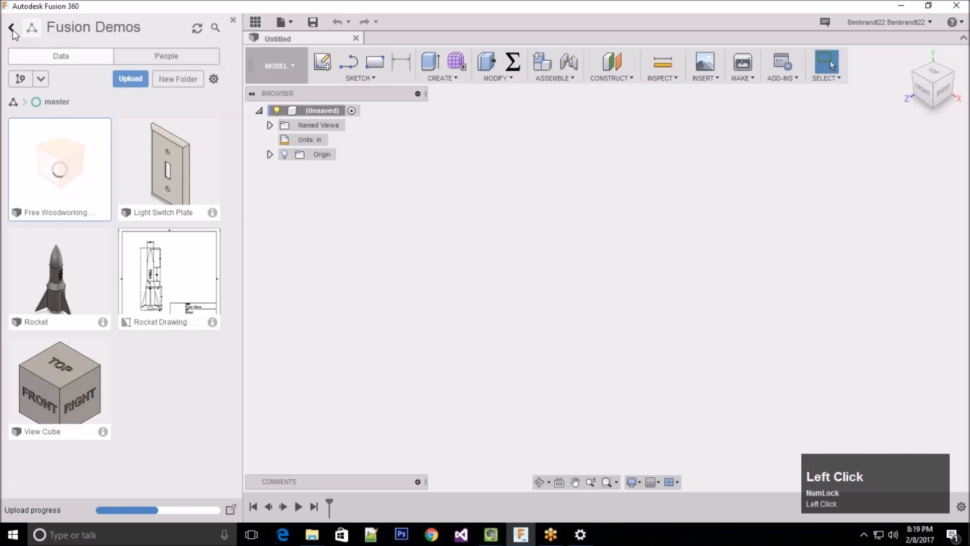
{"action": "scroll", "coordinate": [193, 214], "scroll_direction": "up", "scroll_amount": 2}
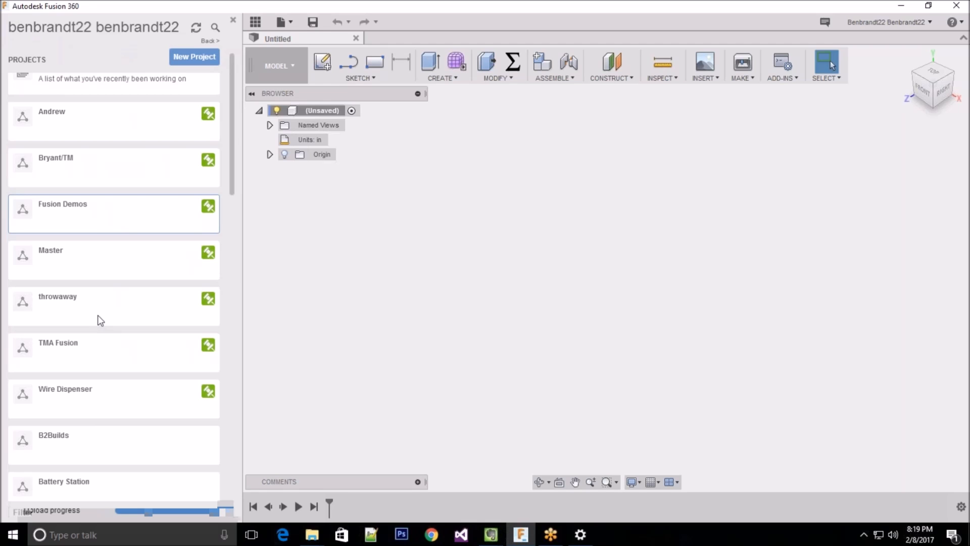
{"action": "left_click", "coordinate": [101, 356]}
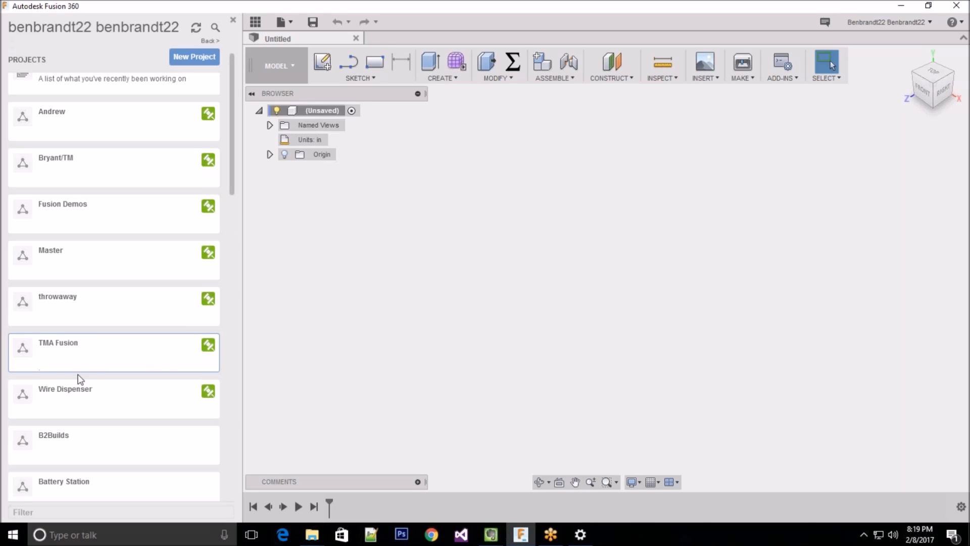
{"action": "left_click", "coordinate": [145, 351]}
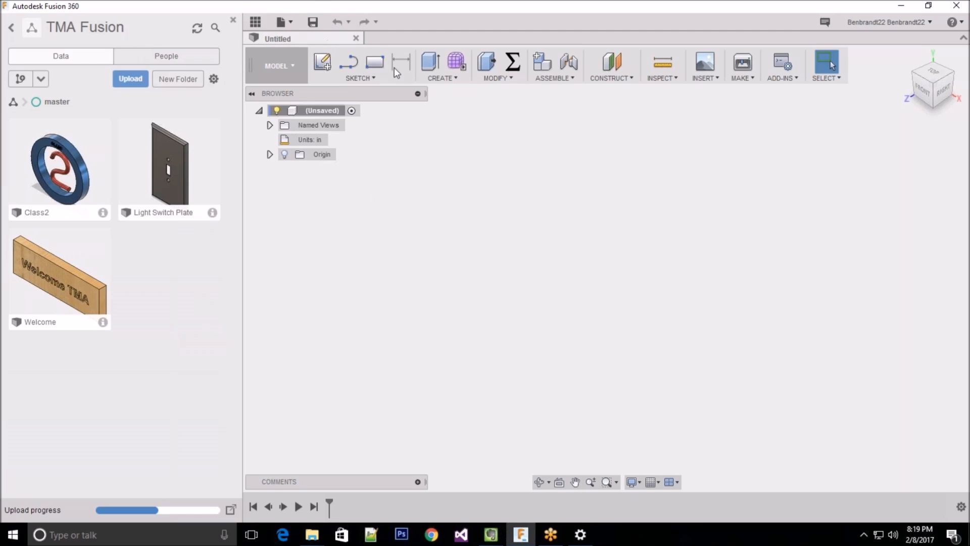
Step: Save the untitled design as Rocket in the master branch of the TMA Fusion project
{"action": "left_click", "coordinate": [313, 24]}
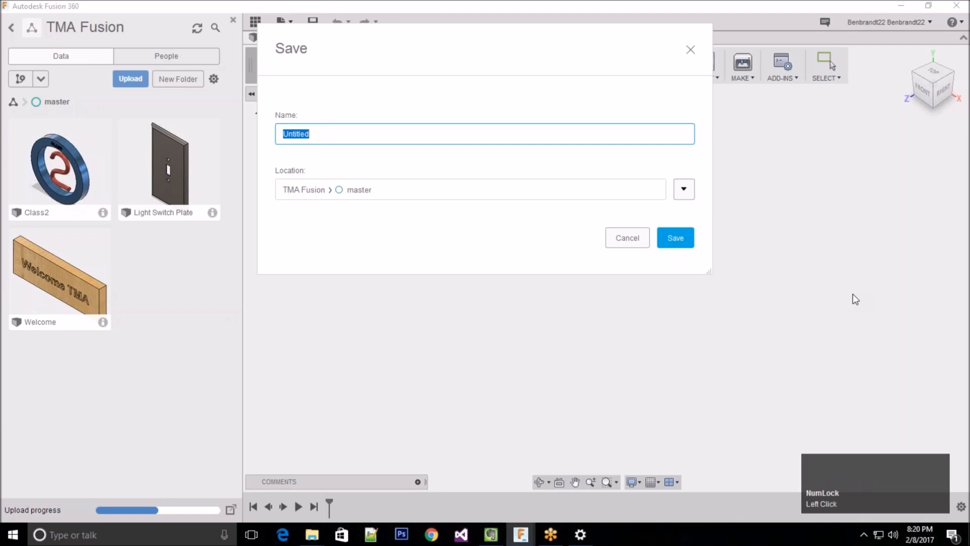
{"action": "key", "text": "shift"}
{"action": "type", "text": "Rock"}
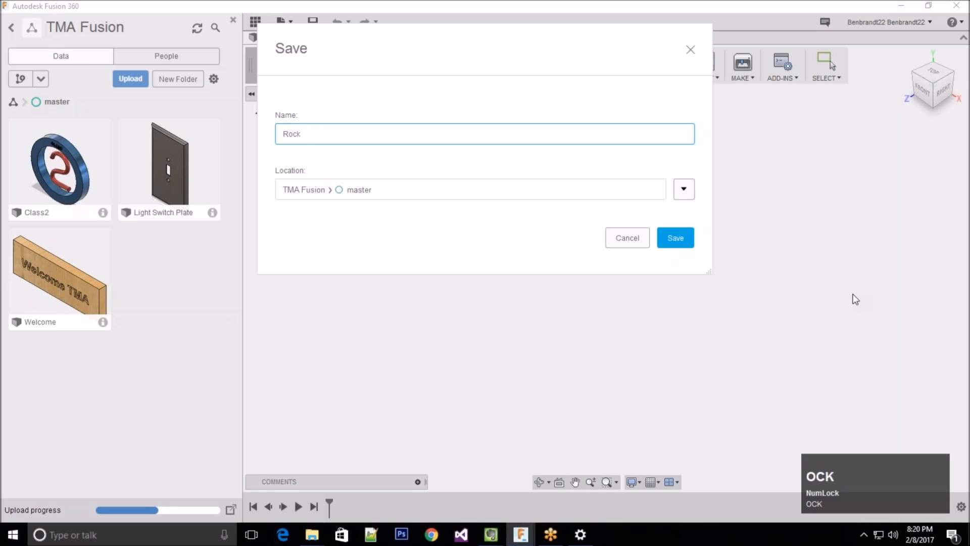
{"action": "type", "text": "et"}
{"action": "left_click", "coordinate": [679, 241]}
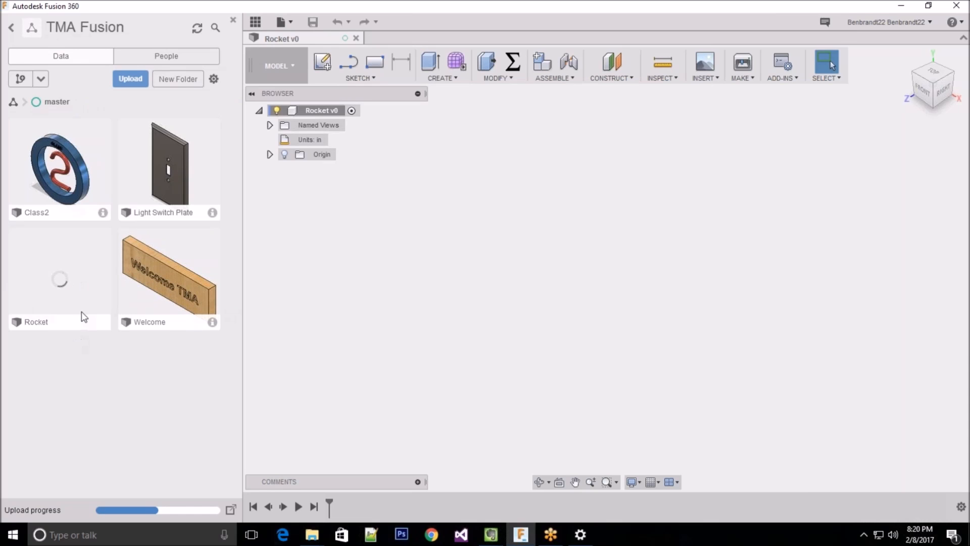
Step: Return to the project list, reopen the TMA Fusion project and hide the project data
{"action": "left_click", "coordinate": [13, 28]}
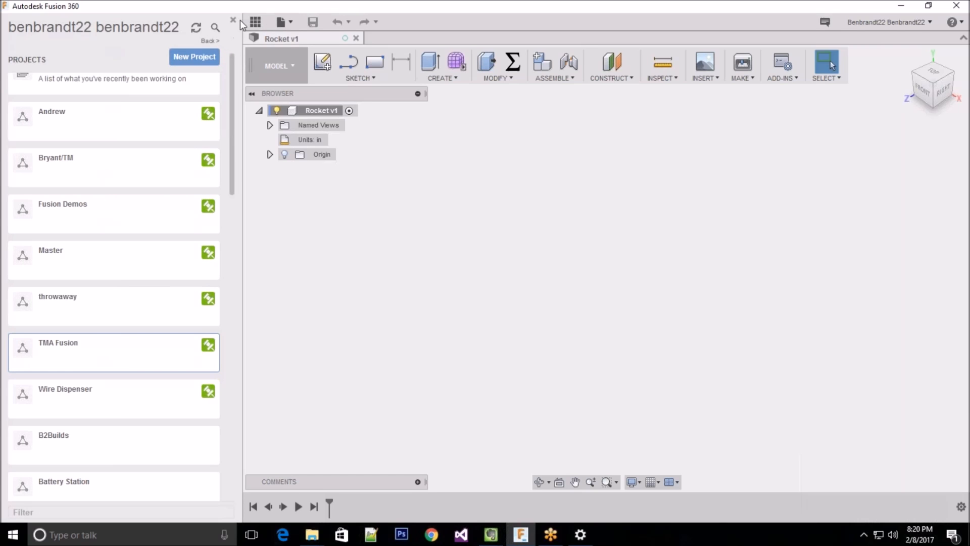
{"action": "left_click", "coordinate": [83, 348]}
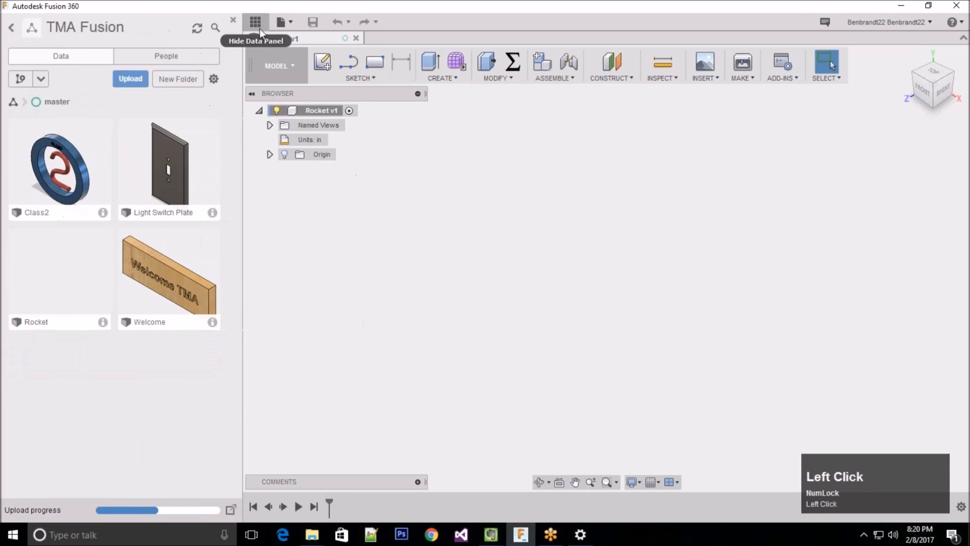
{"action": "left_click", "coordinate": [254, 22]}
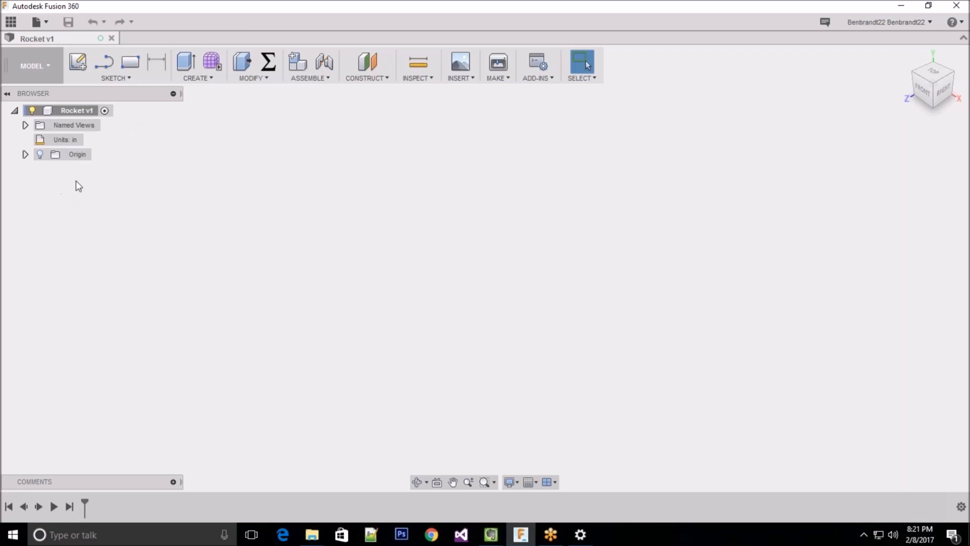
Step: Create a new component under the design's root, name it Rocket and expand its contents
{"action": "right_click", "coordinate": [91, 114]}
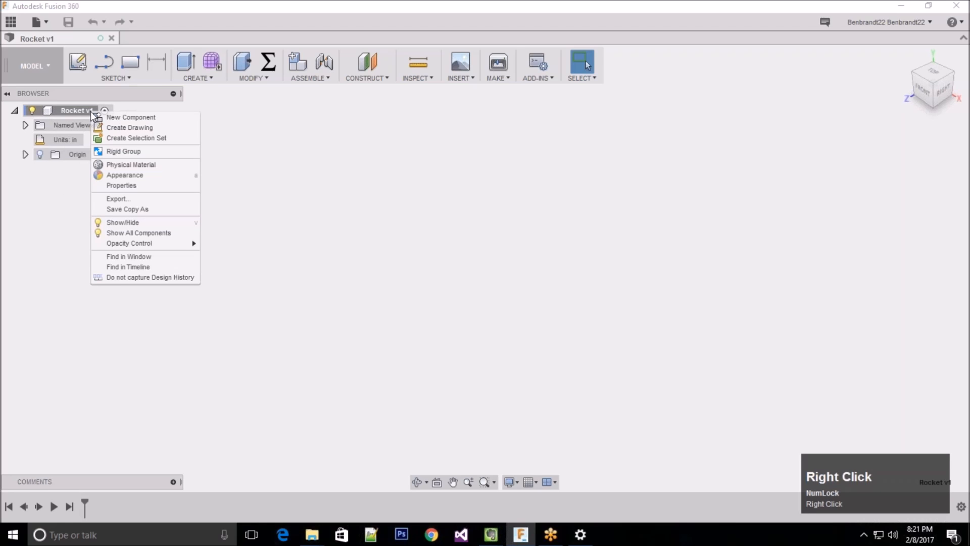
{"action": "left_click", "coordinate": [160, 123]}
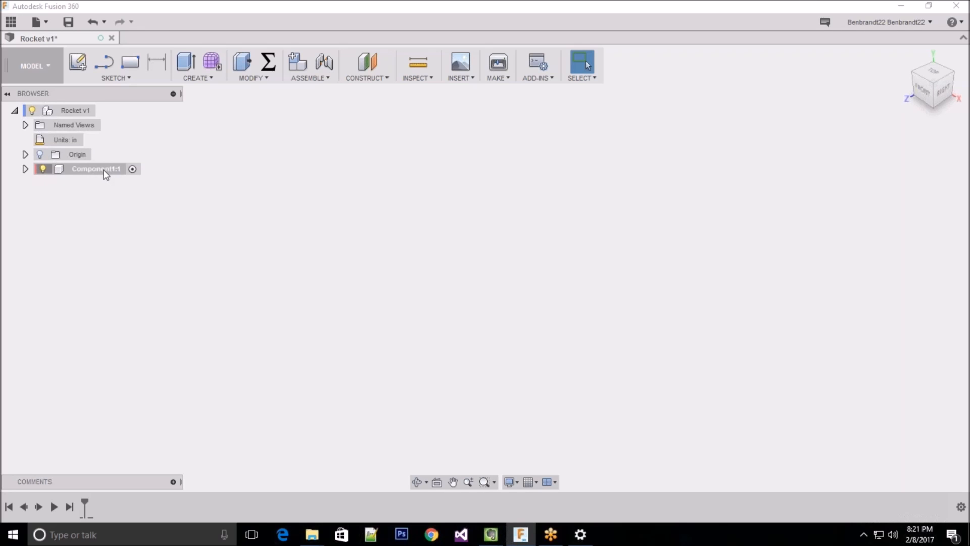
{"action": "double_click", "coordinate": [105, 171]}
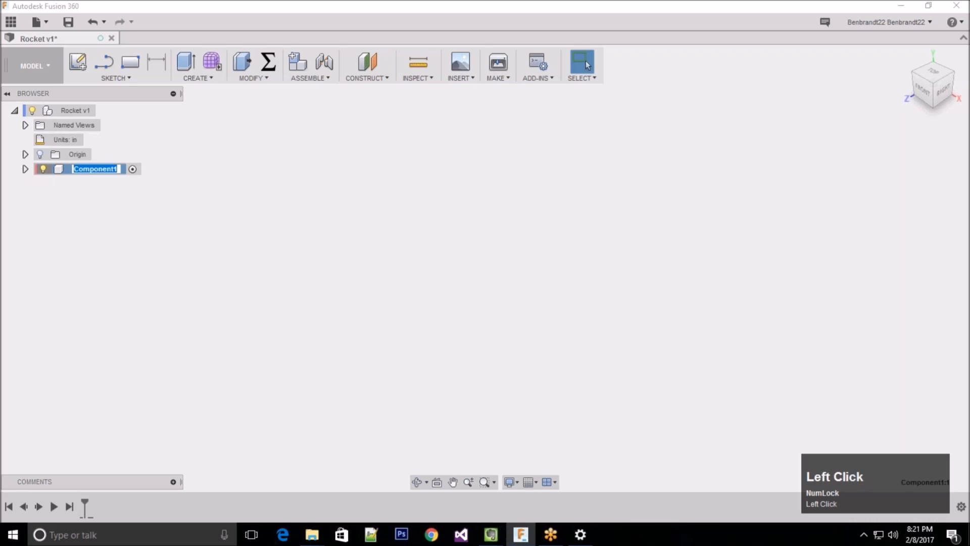
{"action": "type", "text": "Rocket"}
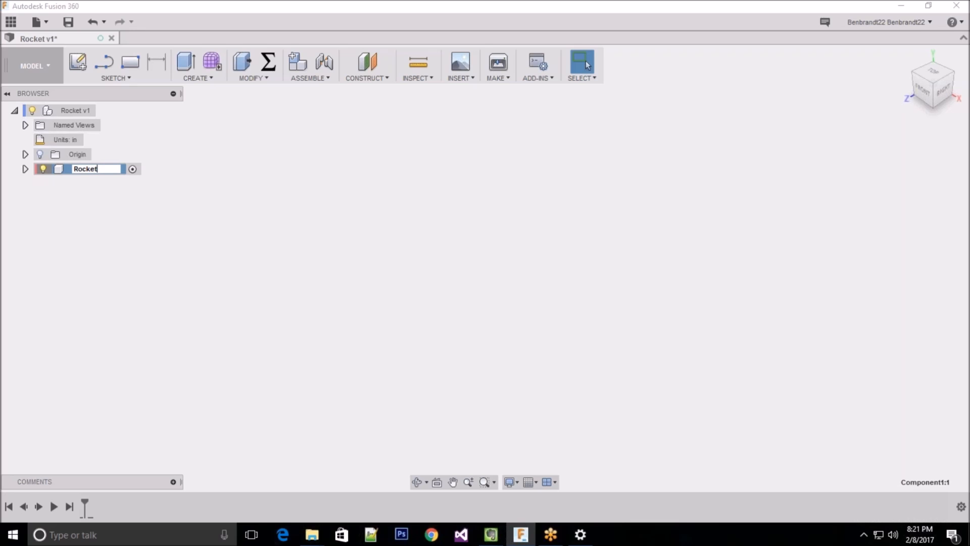
{"action": "key", "text": "Return"}
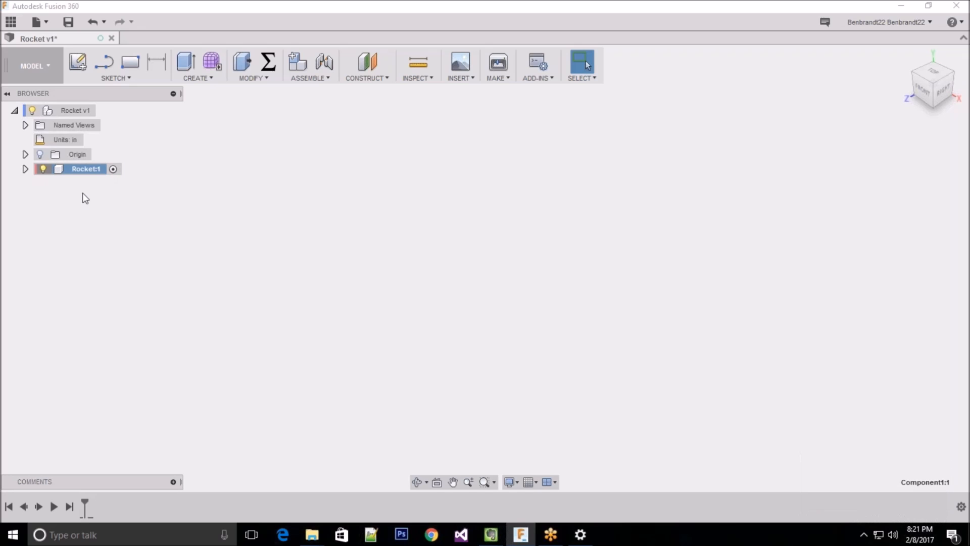
{"action": "left_click", "coordinate": [25, 168]}
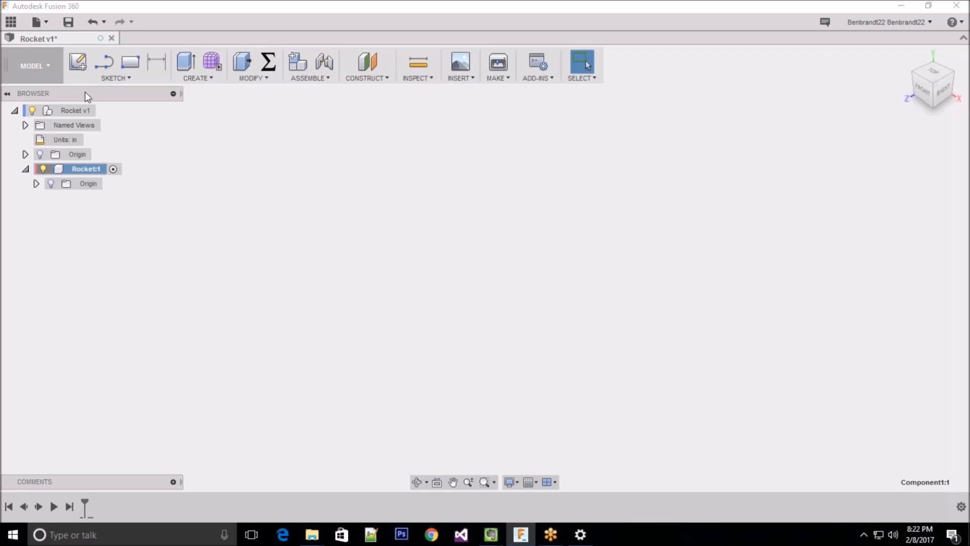
Step: Start a new sketch in the Rocket component on the horizontal XZ origin plane
{"action": "left_click", "coordinate": [121, 79]}
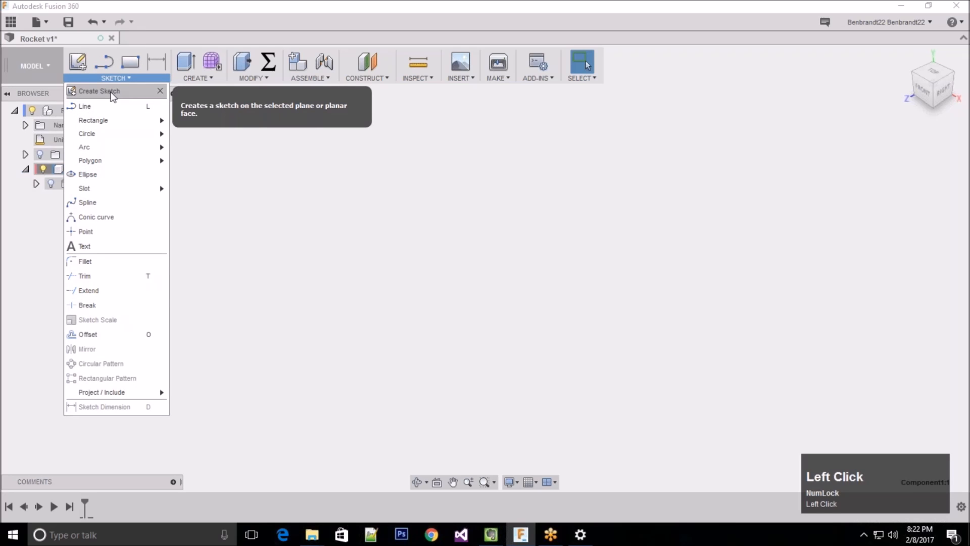
{"action": "left_click", "coordinate": [112, 93]}
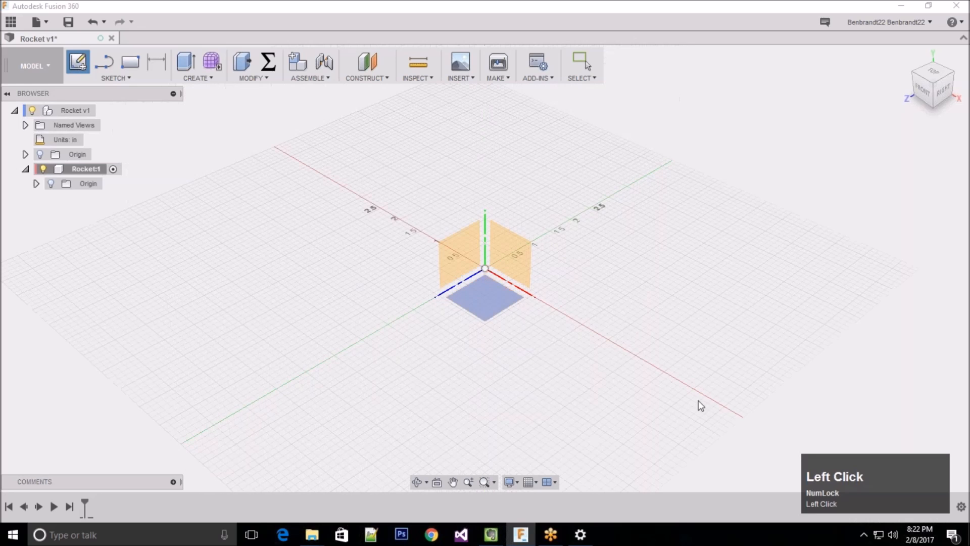
{"action": "left_click", "coordinate": [491, 293]}
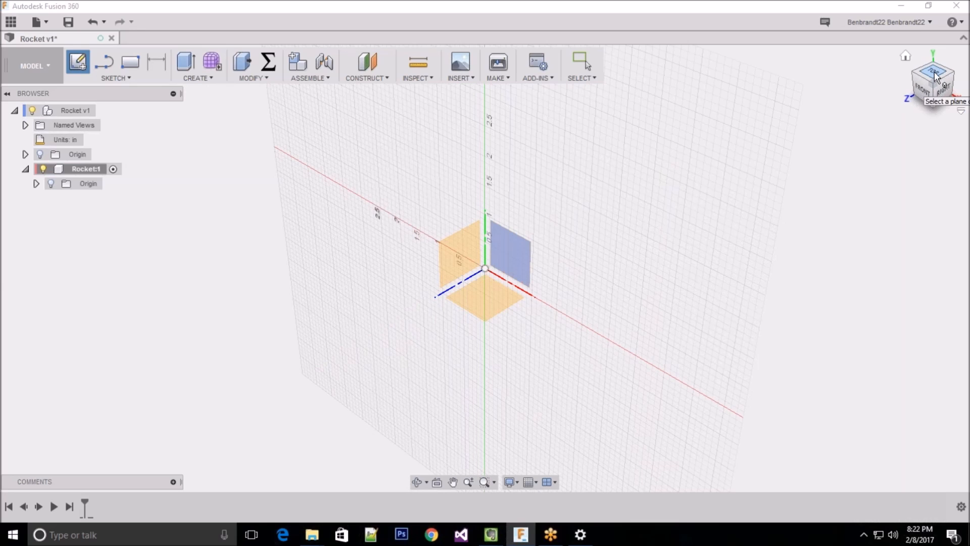
{"action": "left_click", "coordinate": [489, 305]}
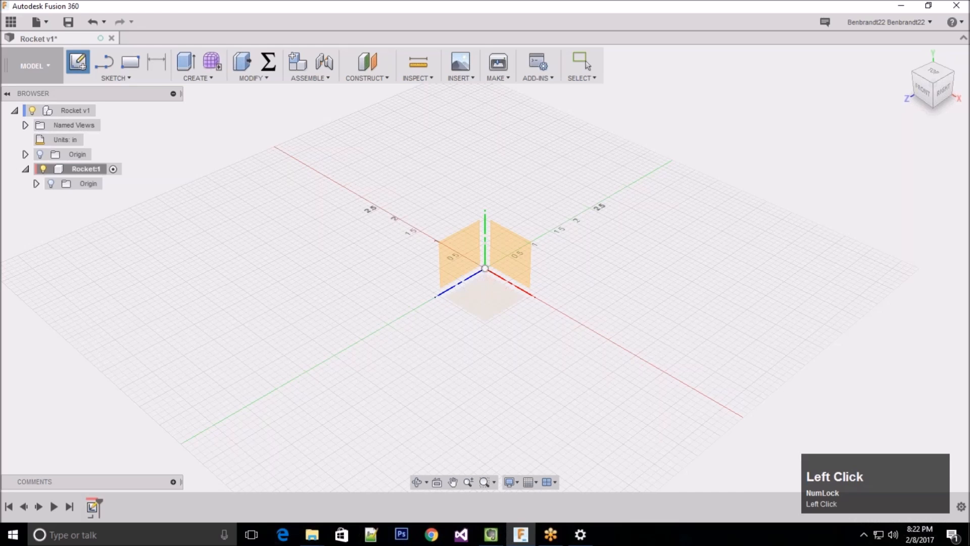
{"action": "scroll", "coordinate": [598, 428], "scroll_direction": "up", "scroll_amount": 2}
{"action": "scroll", "coordinate": [492, 256], "scroll_direction": "down", "scroll_amount": 2}
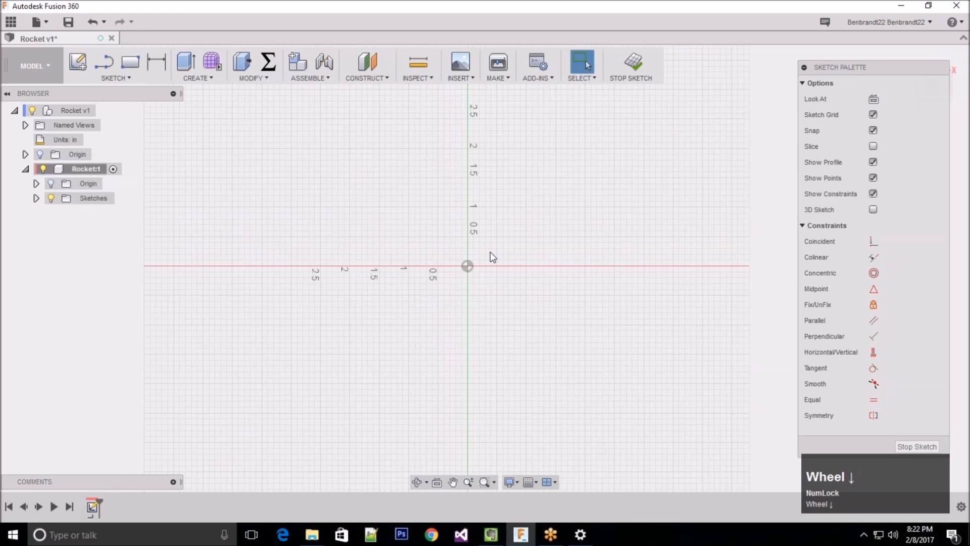
Step: Sketch a center diameter circle on the origin, trying a diameter of 20 mm before setting it to 0.75 in
{"action": "left_click", "coordinate": [115, 77]}
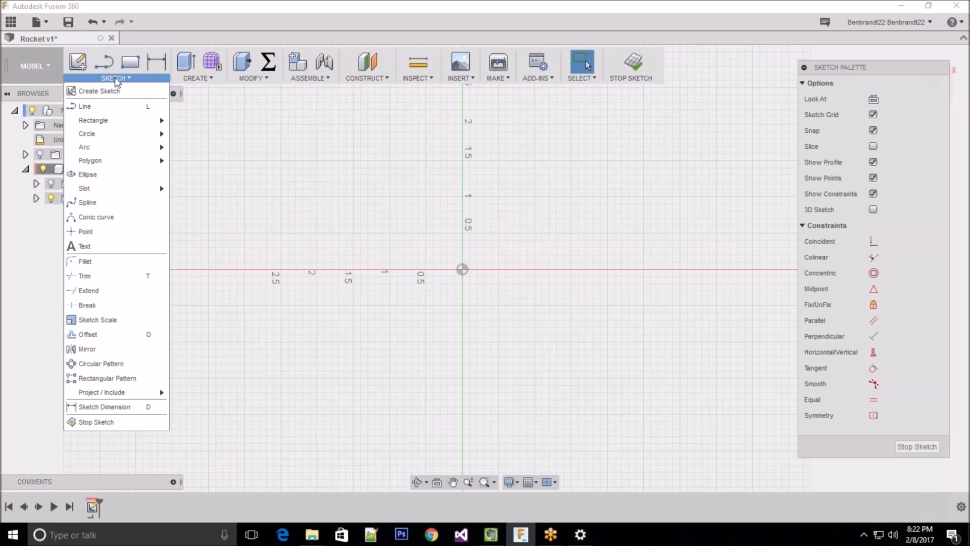
{"action": "mouse_move", "coordinate": [111, 134]}
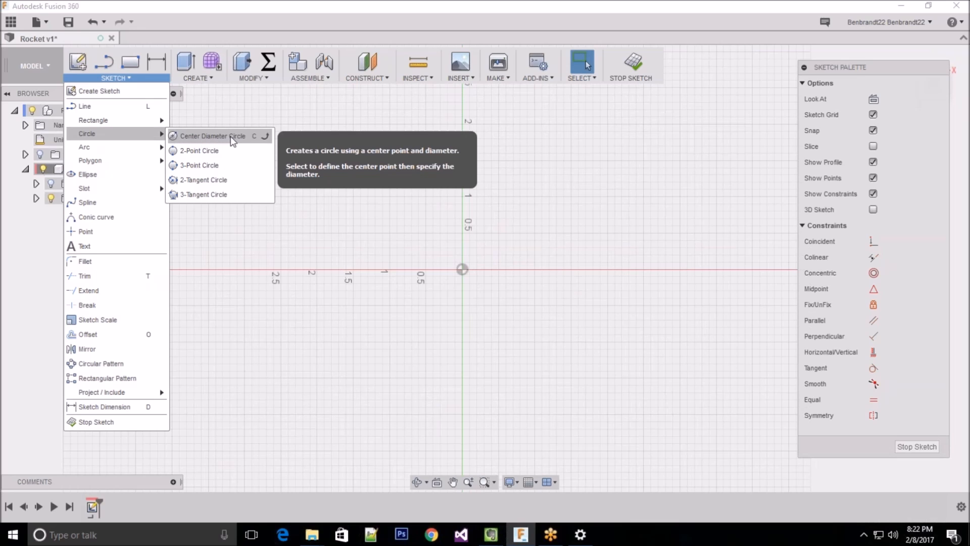
{"action": "left_click", "coordinate": [202, 134]}
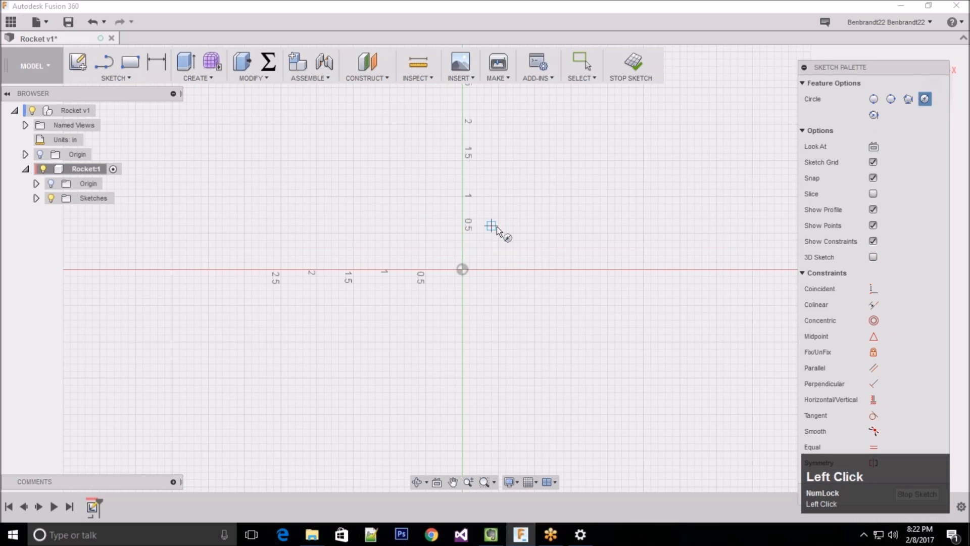
{"action": "left_click", "coordinate": [463, 268]}
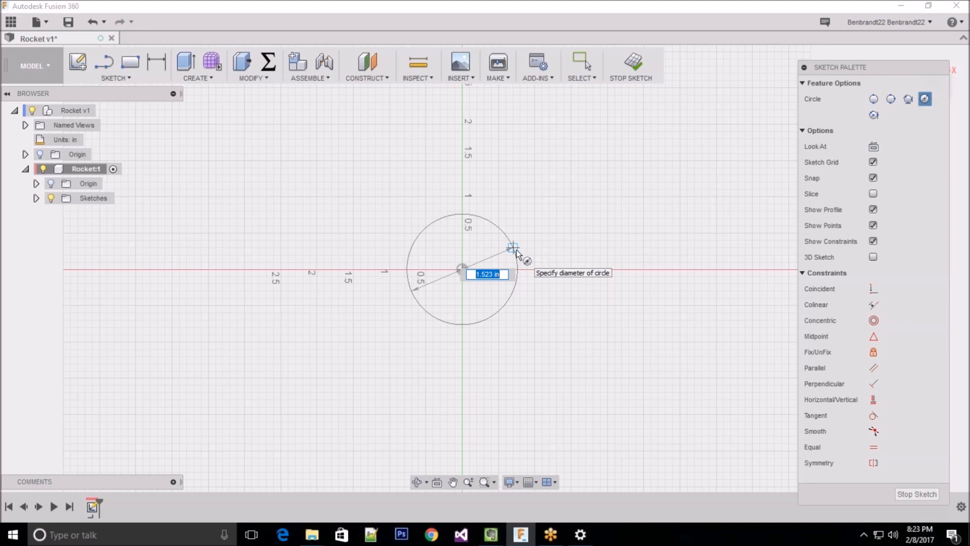
{"action": "type", "text": "0.75"}
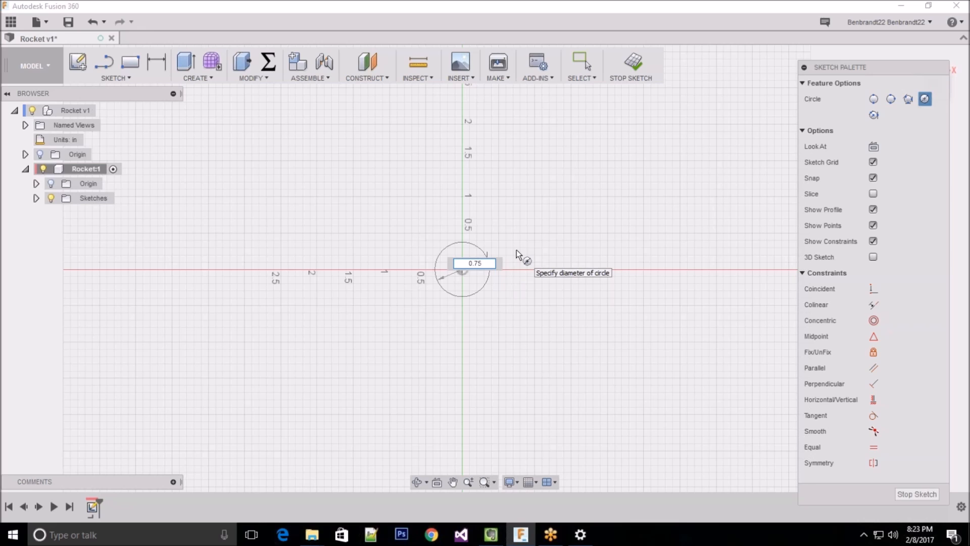
{"action": "key", "text": "shift+Home"}
{"action": "type", "text": "20 mm"}
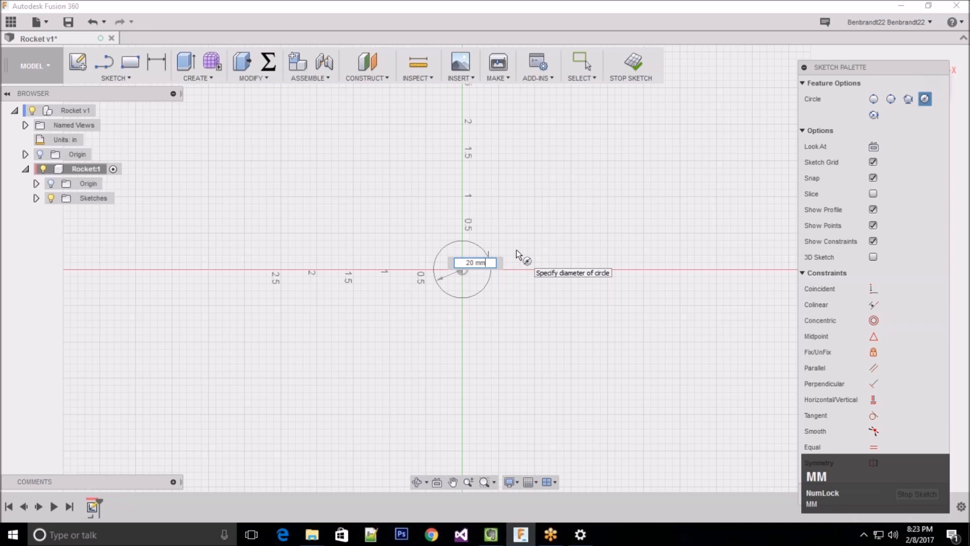
{"action": "key", "text": "shift+Home"}
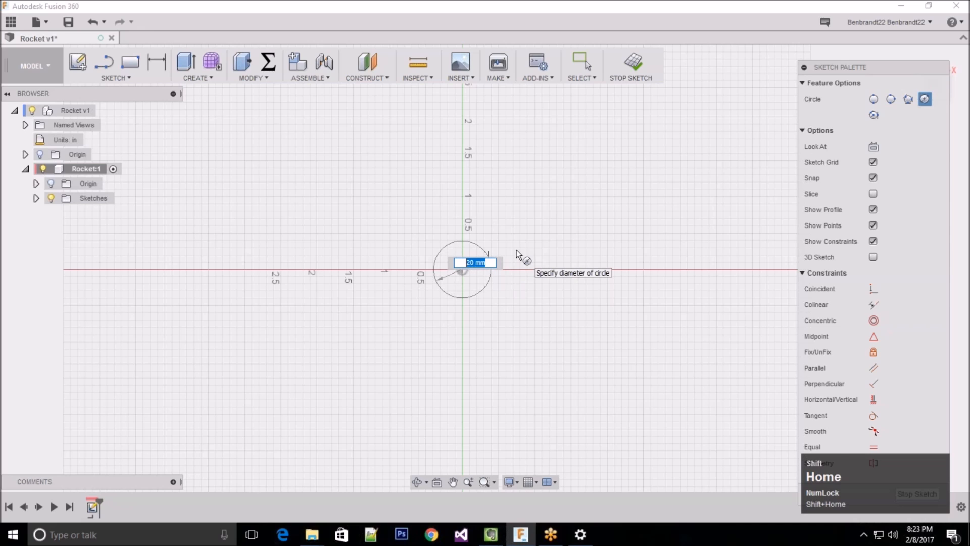
{"action": "type", "text": "0.75"}
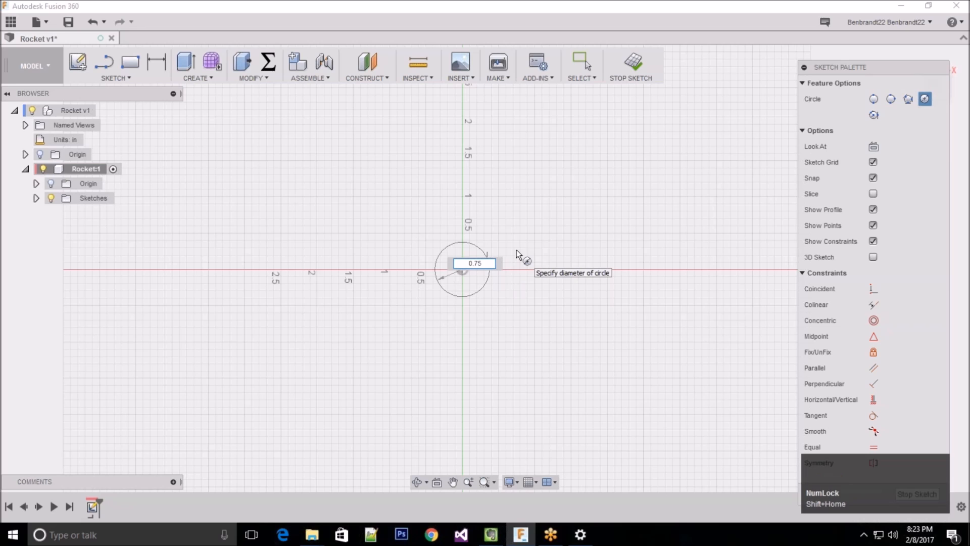
{"action": "key", "text": "Return"}
{"action": "key", "text": "Escape"}
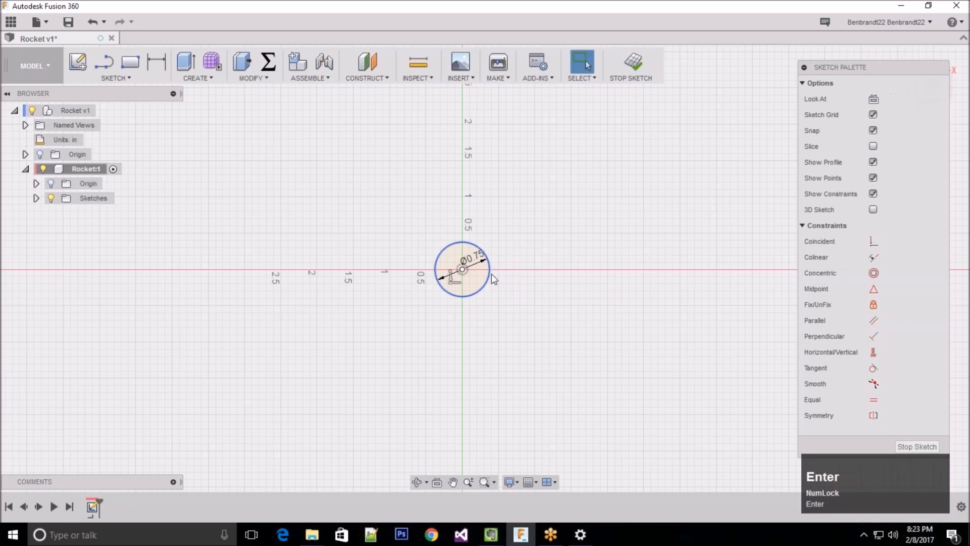
Step: Reposition the sketch palette slightly and finish the circle sketch
{"action": "scroll", "coordinate": [490, 274], "scroll_direction": "down", "scroll_amount": 1}
{"action": "scroll", "coordinate": [490, 274], "scroll_direction": "down", "scroll_amount": 1}
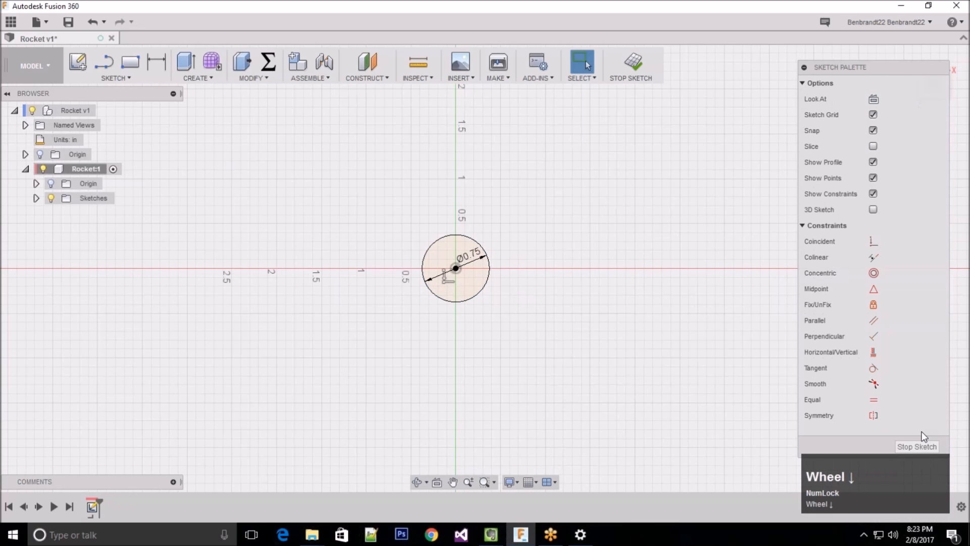
{"action": "mouse_move", "coordinate": [881, 68]}
{"action": "left_mouse_down"}
{"action": "mouse_move", "coordinate": [884, 55]}
{"action": "mouse_move", "coordinate": [866, 61]}
{"action": "left_mouse_up"}
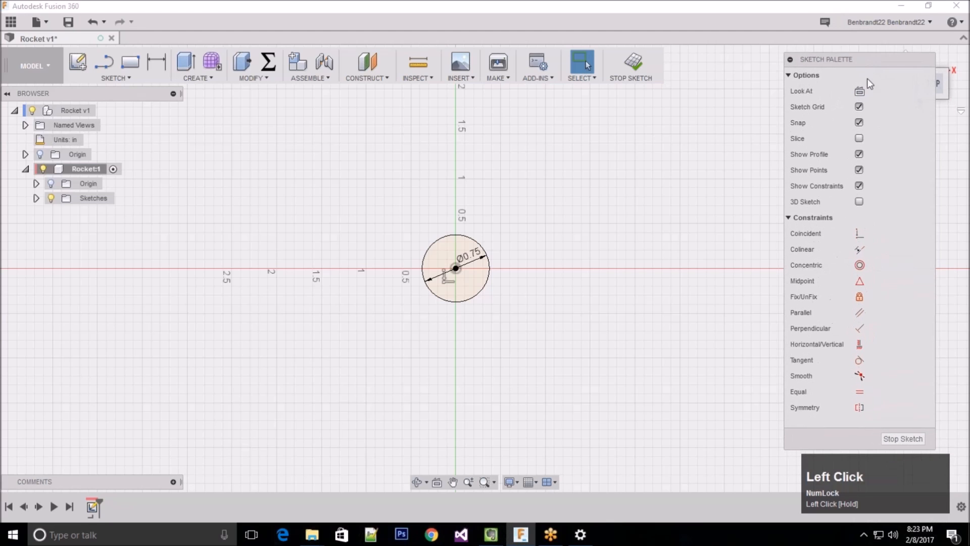
{"action": "left_click", "coordinate": [905, 438]}
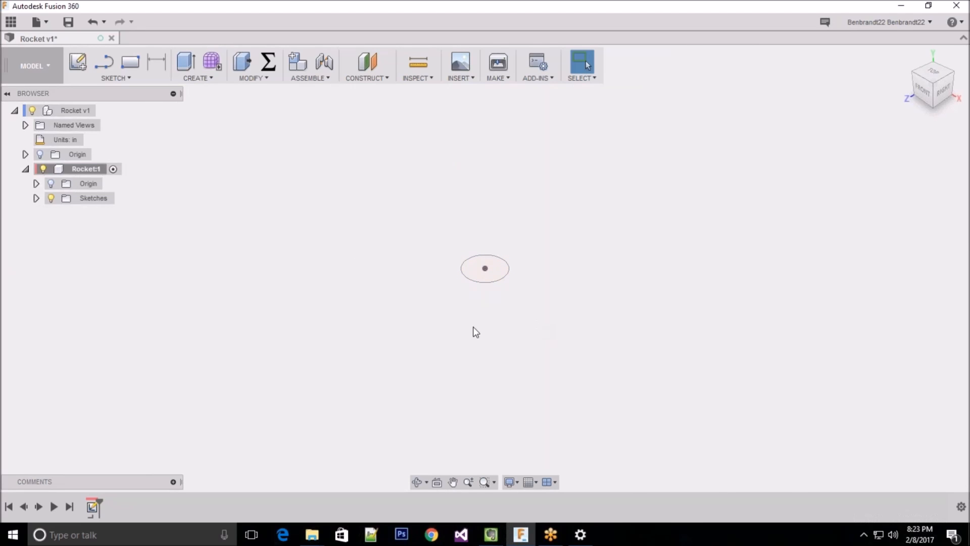
Step: Extrude the circle profile upward as a new body, trying heights of 1.40 in, 1.10 in and 1.20 in
{"action": "left_click", "coordinate": [194, 78]}
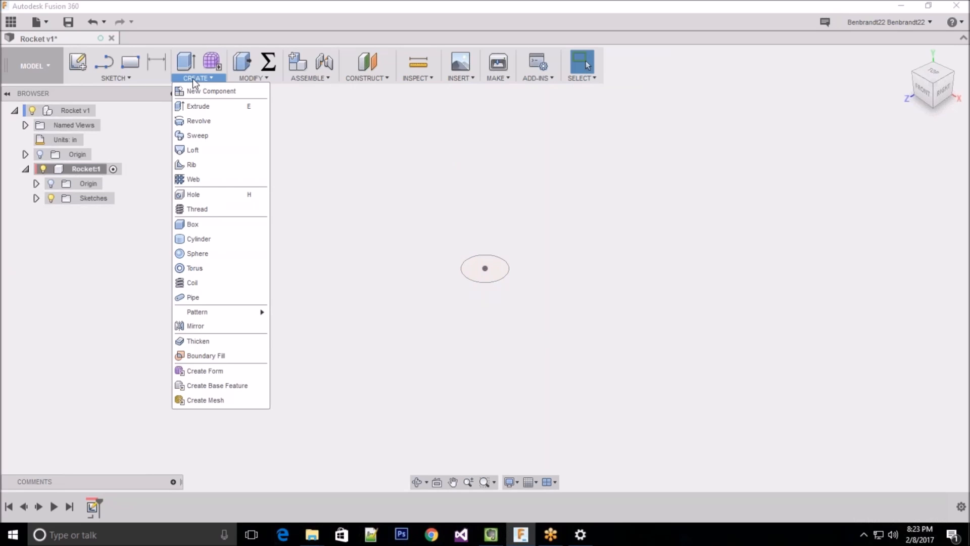
{"action": "left_click", "coordinate": [205, 106]}
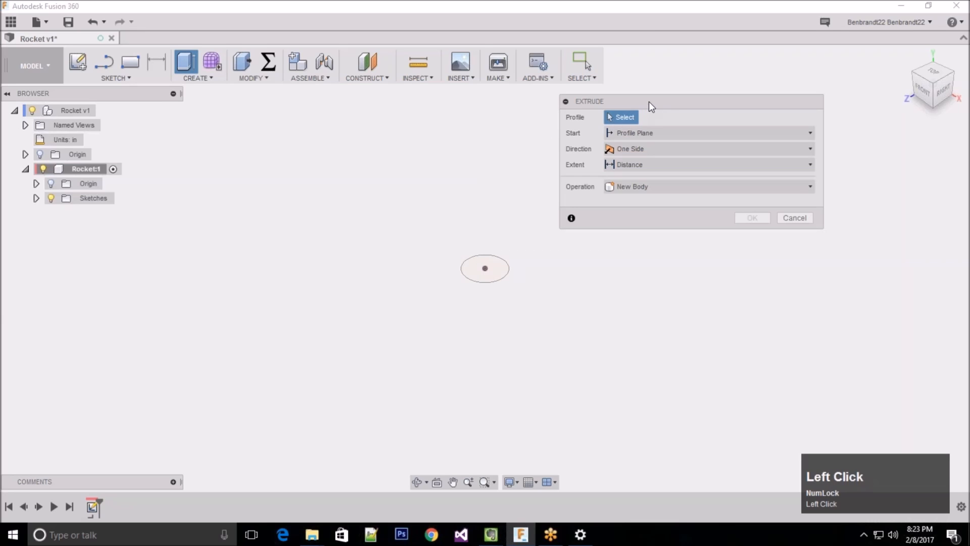
{"action": "left_click_drag", "start_coordinate": [648, 101], "coordinate": [688, 131]}
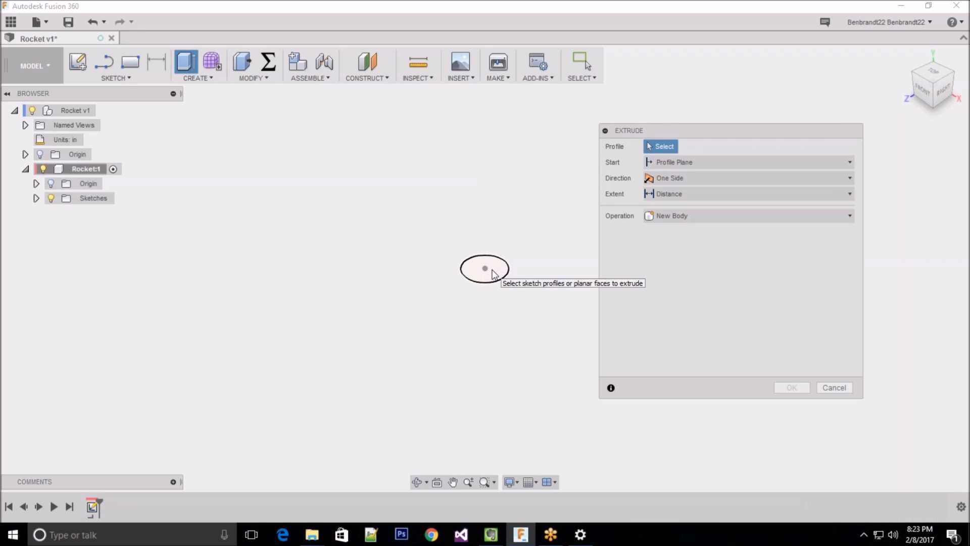
{"action": "left_click", "coordinate": [492, 273]}
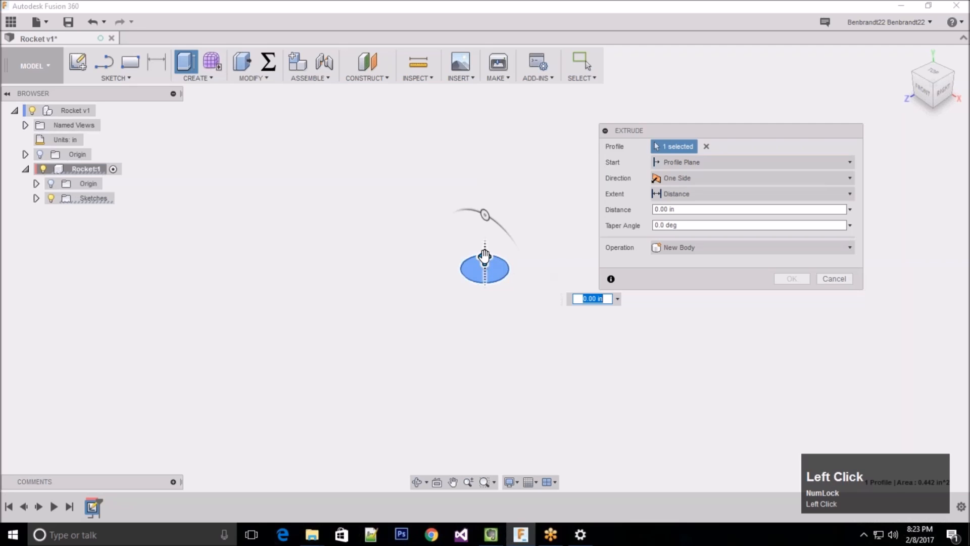
{"action": "left_click_drag", "start_coordinate": [485, 260], "coordinate": [488, 187]}
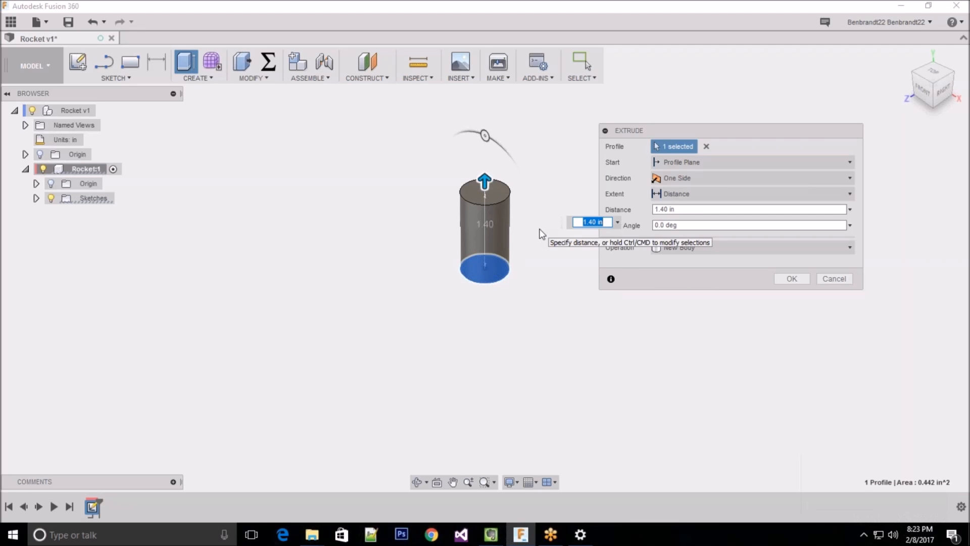
{"action": "left_click_drag", "start_coordinate": [491, 186], "coordinate": [487, 197]}
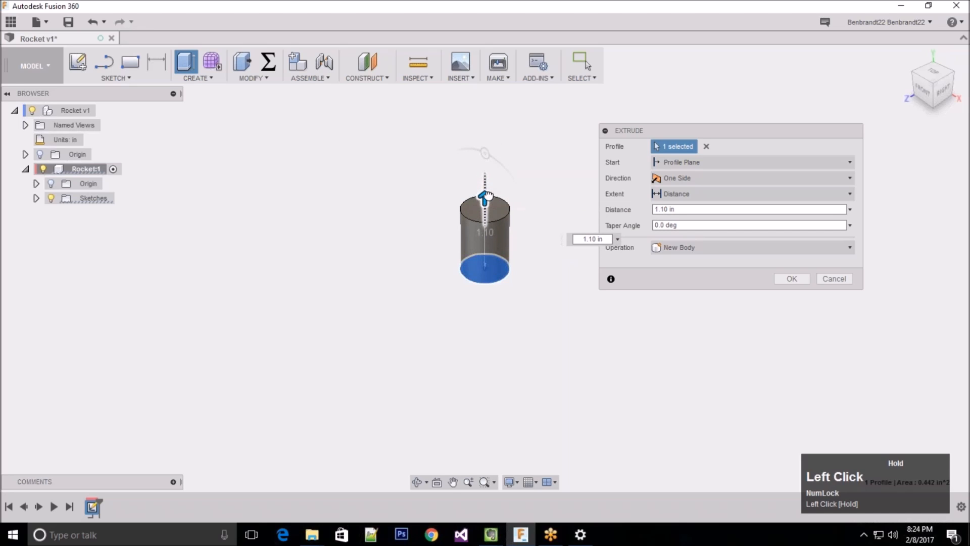
{"action": "left_click_drag", "start_coordinate": [491, 196], "coordinate": [491, 190]}
Step: Set the cylinder's extrusion distance to 1 in and complete the extrusion
{"action": "scroll", "coordinate": [503, 193], "scroll_direction": "down", "scroll_amount": 4}
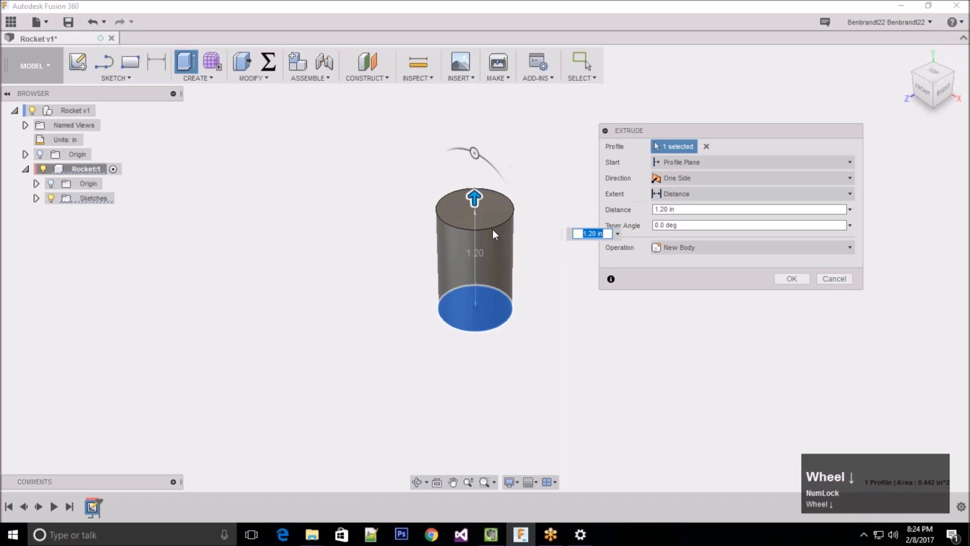
{"action": "scroll", "coordinate": [492, 230], "scroll_direction": "down", "scroll_amount": 6}
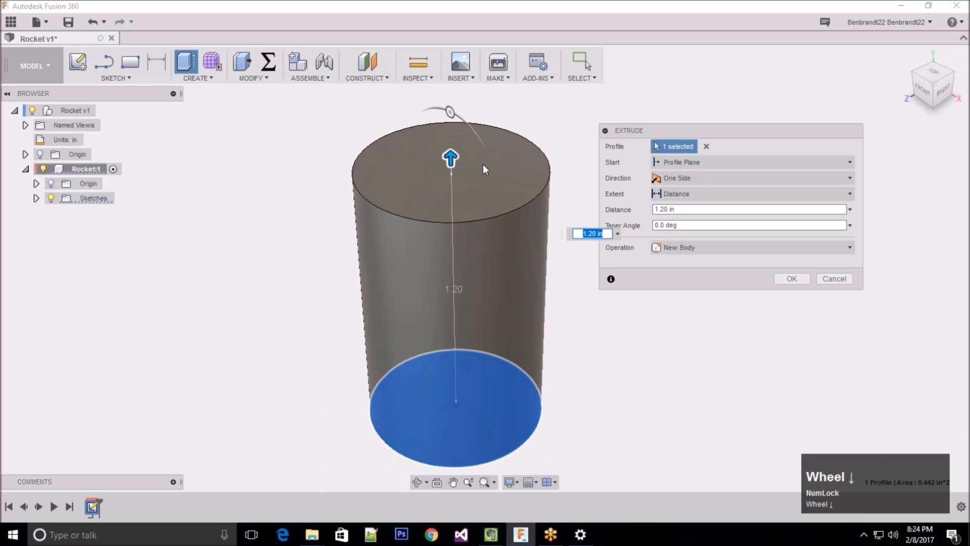
{"action": "left_click_drag", "start_coordinate": [450, 158], "coordinate": [451, 201]}
{"action": "left_click", "coordinate": [549, 246]}
{"action": "type", "text": "1"}
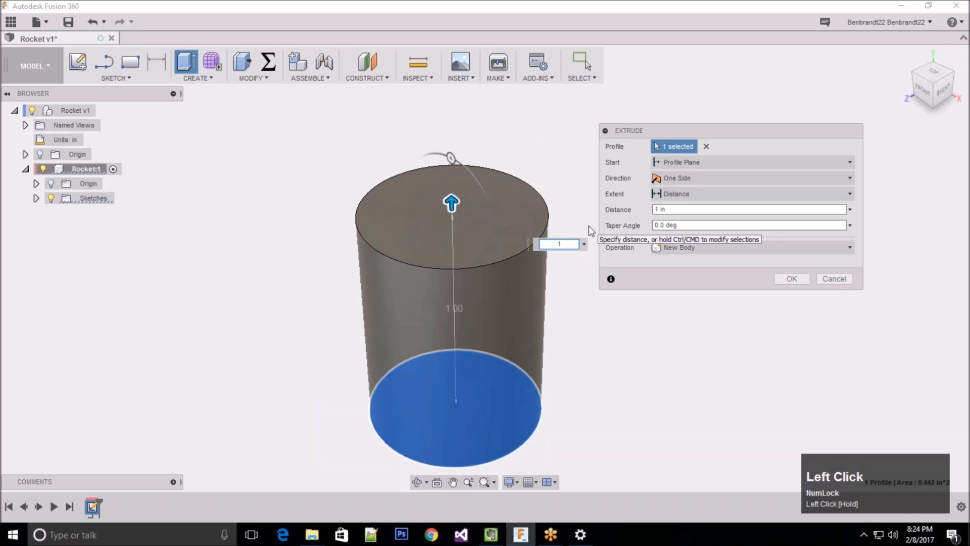
{"action": "key", "text": "Return"}
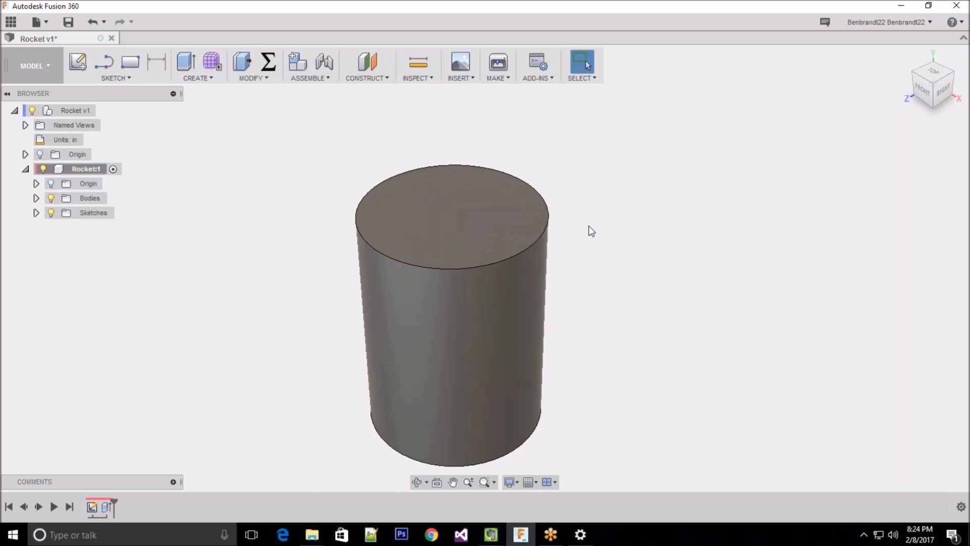
Step: Extrude the cylinder's top face upward by 0.40 in, joined to the existing body
{"action": "scroll", "coordinate": [568, 186], "scroll_direction": "up", "scroll_amount": 3}
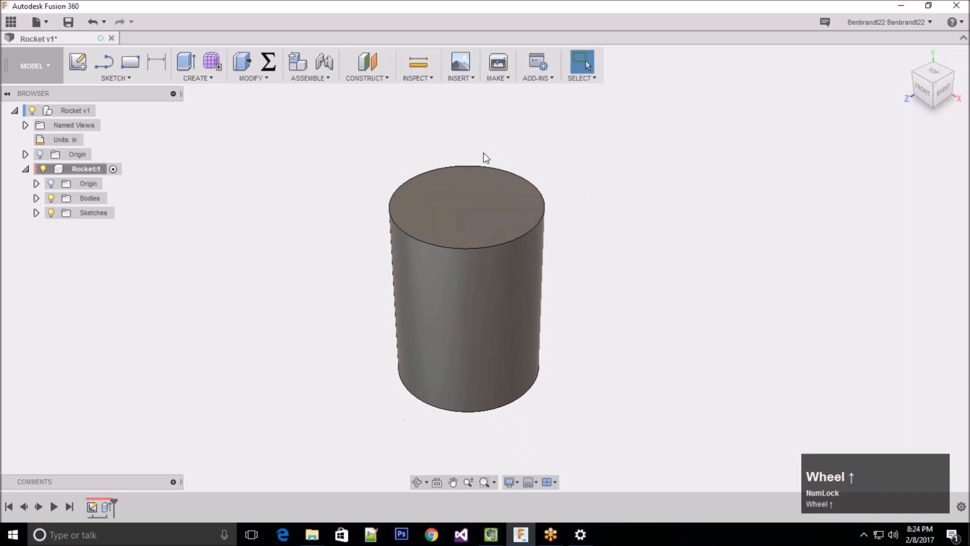
{"action": "left_click", "coordinate": [905, 55]}
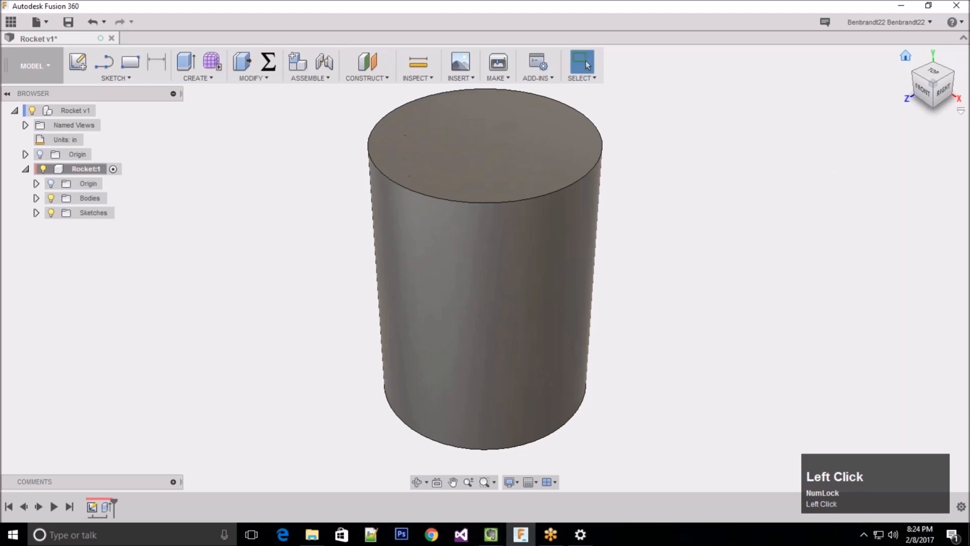
{"action": "scroll", "coordinate": [585, 372], "scroll_direction": "up", "scroll_amount": 3}
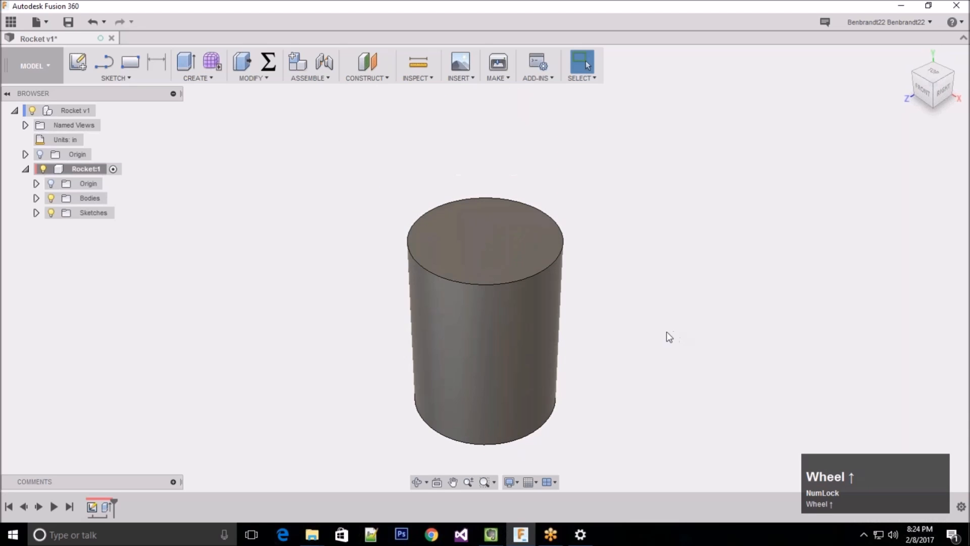
{"action": "middle_click_drag", "start_coordinate": [716, 354], "coordinate": [674, 336], "text": "shift"}
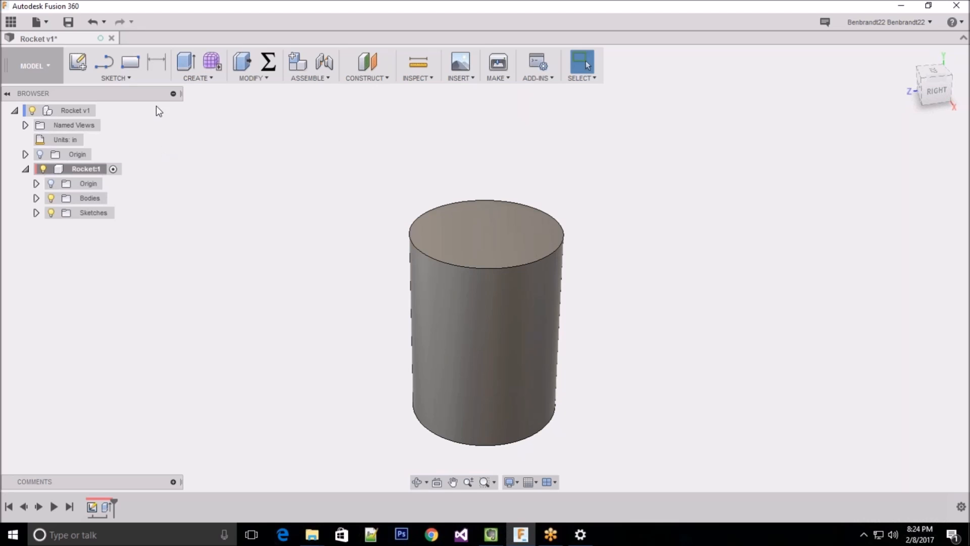
{"action": "left_click", "coordinate": [471, 148]}
{"action": "left_click", "coordinate": [198, 76]}
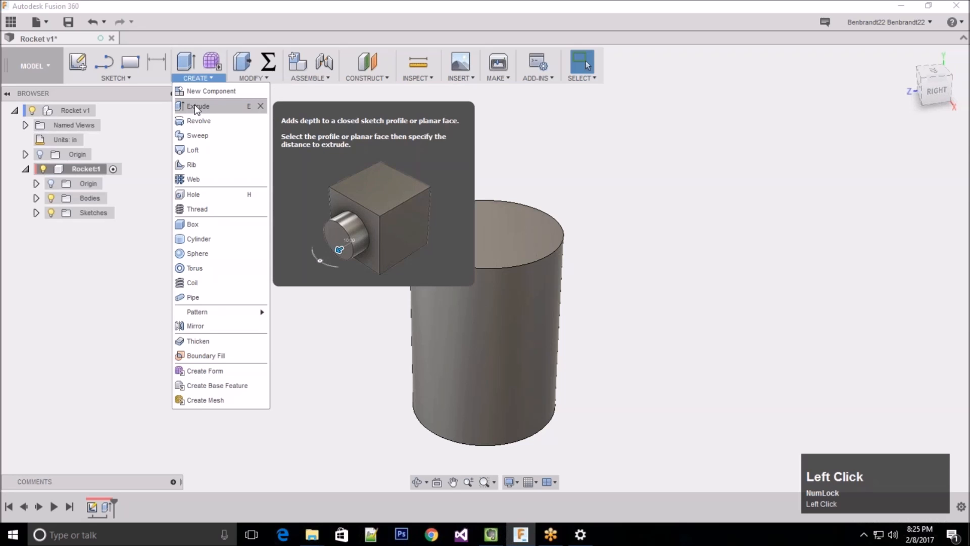
{"action": "left_click", "coordinate": [195, 106]}
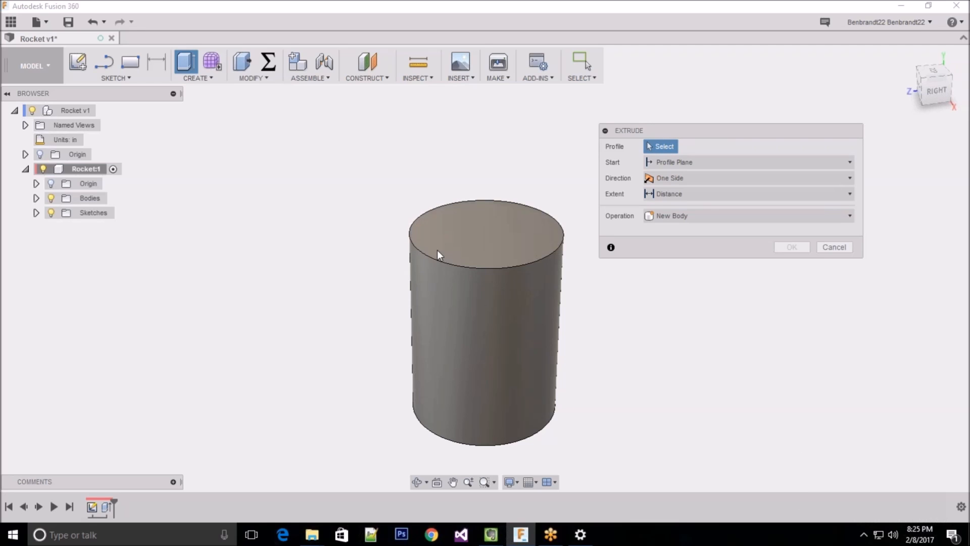
{"action": "left_click", "coordinate": [518, 235]}
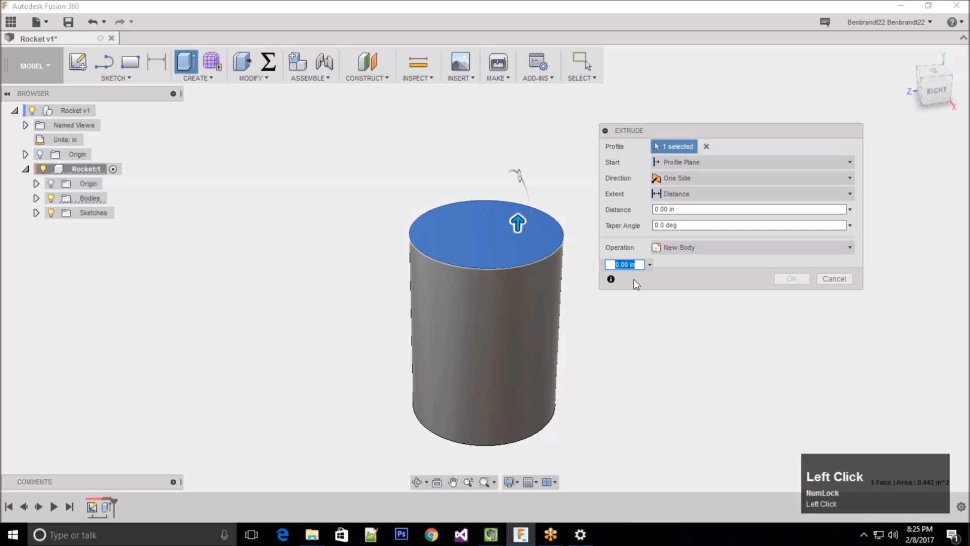
{"action": "scroll", "coordinate": [390, 272], "scroll_direction": "up", "scroll_amount": 1}
{"action": "mouse_move", "coordinate": [390, 273]}
{"action": "middle_mouse_down", "text": "shift"}
{"action": "mouse_move", "coordinate": [340, 268]}
{"action": "mouse_move", "coordinate": [368, 268]}
{"action": "mouse_move", "coordinate": [342, 286]}
{"action": "mouse_move", "coordinate": [401, 269]}
{"action": "middle_mouse_up", "text": "shift"}
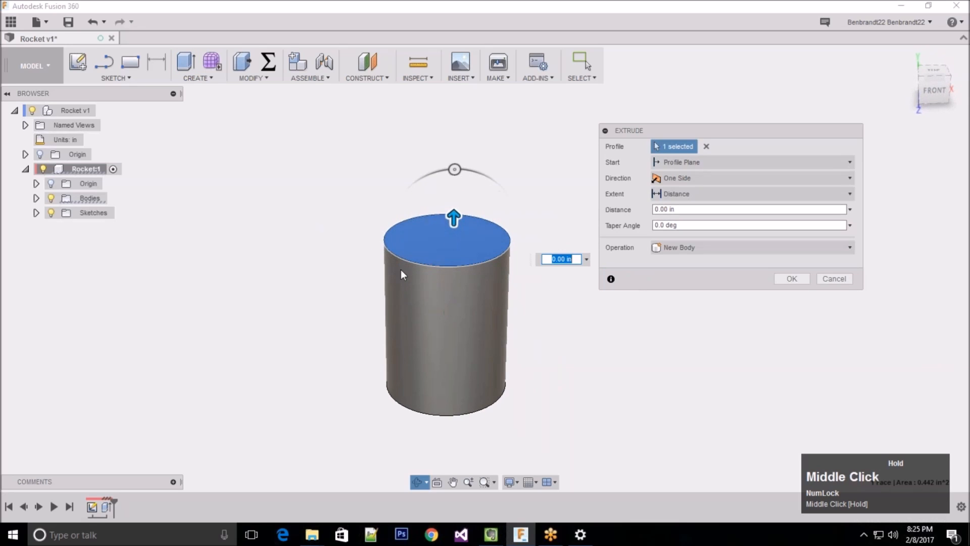
{"action": "left_click_drag", "start_coordinate": [454, 218], "coordinate": [455, 159]}
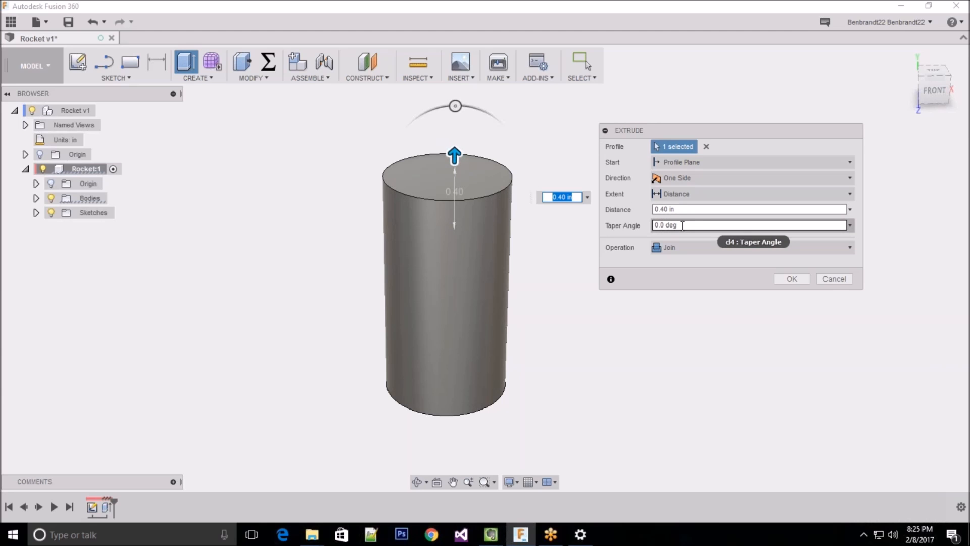
Step: Taper the top extrusion, trying 25 degrees outward before settling on a taper angle of -20 degrees
{"action": "left_click", "coordinate": [668, 135]}
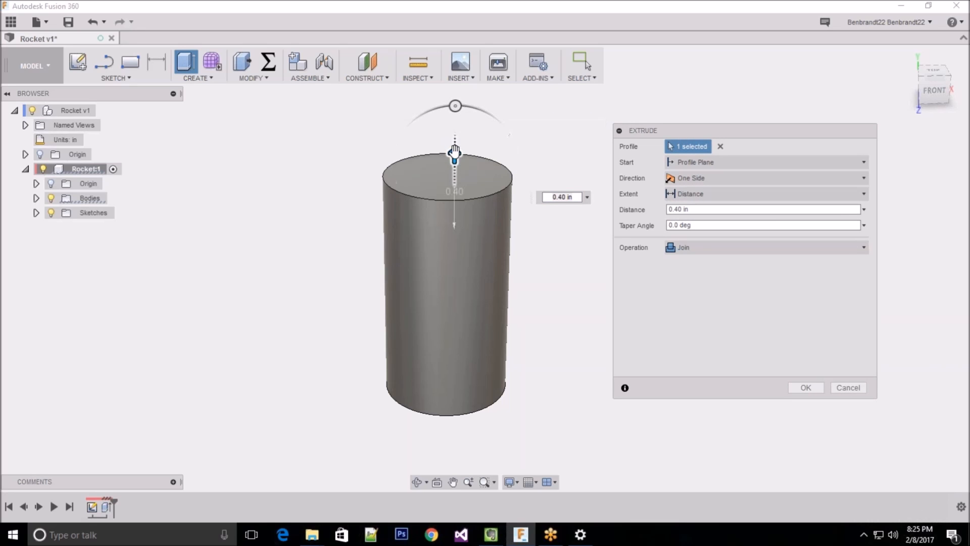
{"action": "left_click", "coordinate": [455, 106]}
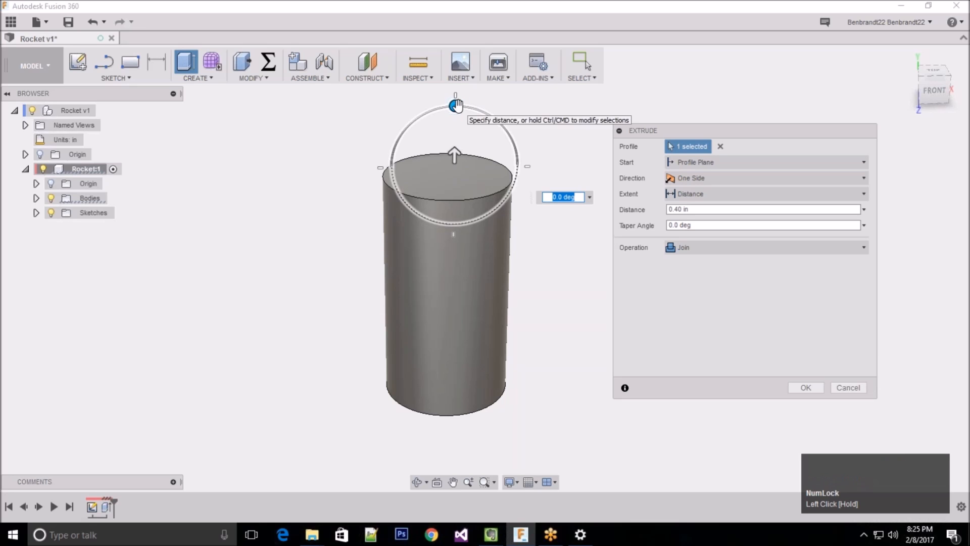
{"action": "left_click_drag", "start_coordinate": [455, 105], "coordinate": [440, 118]}
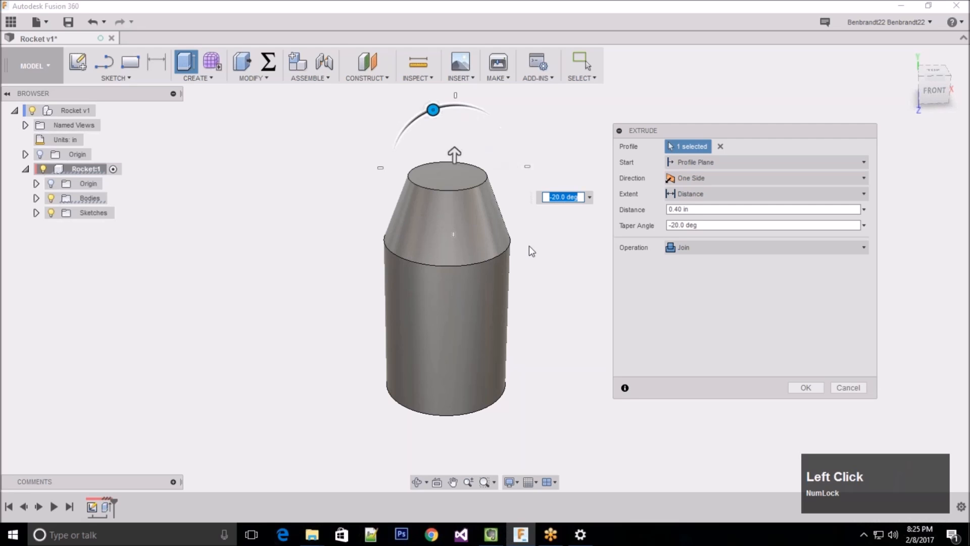
{"action": "left_click_drag", "start_coordinate": [448, 111], "coordinate": [526, 219]}
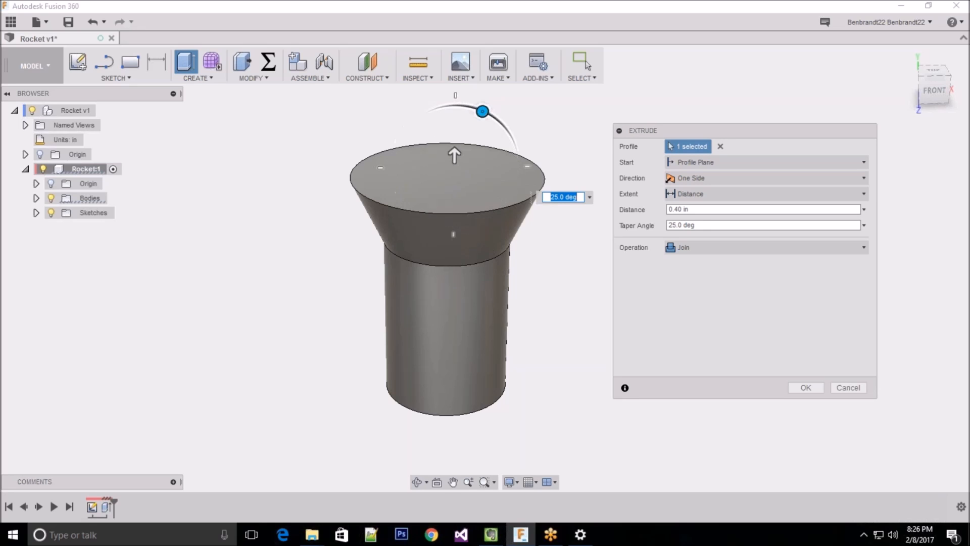
{"action": "left_click_drag", "start_coordinate": [482, 111], "coordinate": [433, 109]}
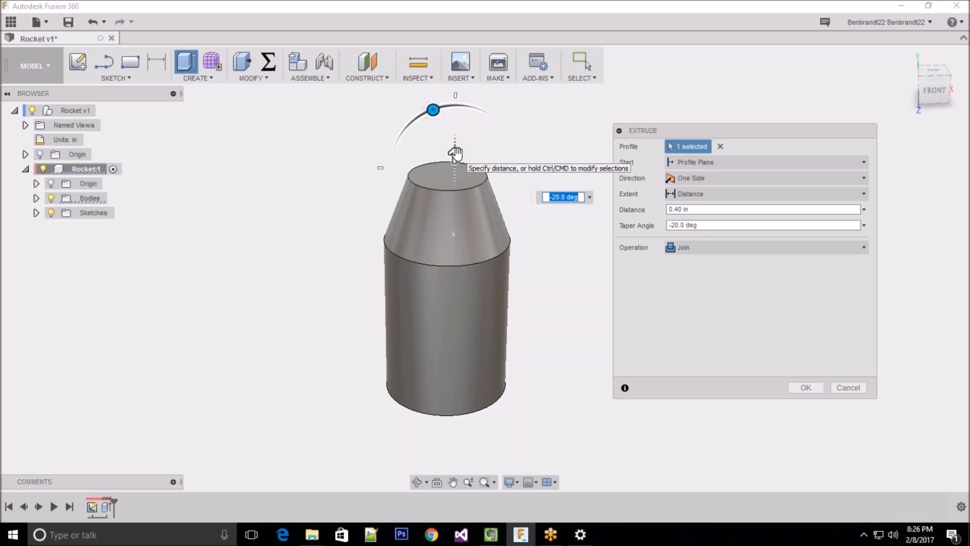
Step: Reduce the tapered extrusion's distance to 0.30 in and complete it as a join
{"action": "left_click_drag", "start_coordinate": [455, 151], "coordinate": [454, 167]}
{"action": "middle_click_drag", "start_coordinate": [491, 316], "coordinate": [529, 307]}
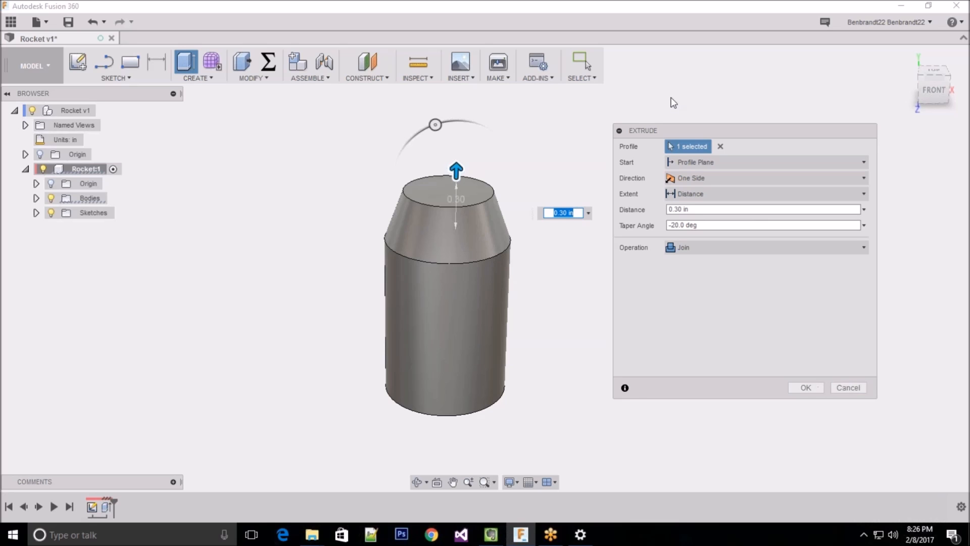
{"action": "left_click_drag", "start_coordinate": [674, 127], "coordinate": [694, 126]}
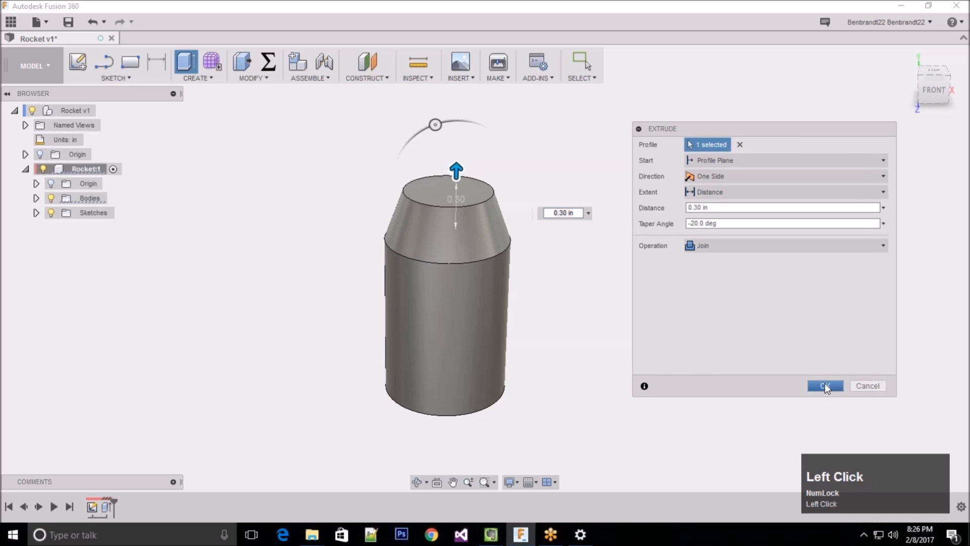
{"action": "left_click", "coordinate": [825, 385]}
{"action": "scroll", "coordinate": [430, 208], "scroll_direction": "up", "scroll_amount": 2}
{"action": "mouse_move", "coordinate": [573, 213]}
{"action": "middle_mouse_down", "text": "shift"}
{"action": "mouse_move", "coordinate": [532, 234]}
{"action": "mouse_move", "coordinate": [572, 238]}
{"action": "mouse_move", "coordinate": [561, 190]}
{"action": "mouse_move", "coordinate": [565, 219]}
{"action": "middle_mouse_up", "text": "shift"}
{"action": "scroll", "coordinate": [437, 345], "scroll_direction": "up", "scroll_amount": 1}
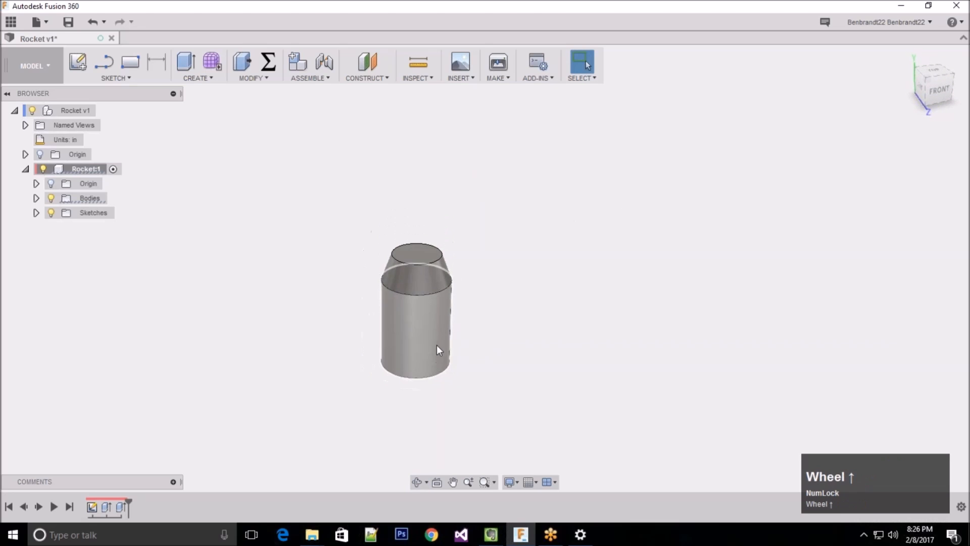
{"action": "left_click", "coordinate": [461, 162]}
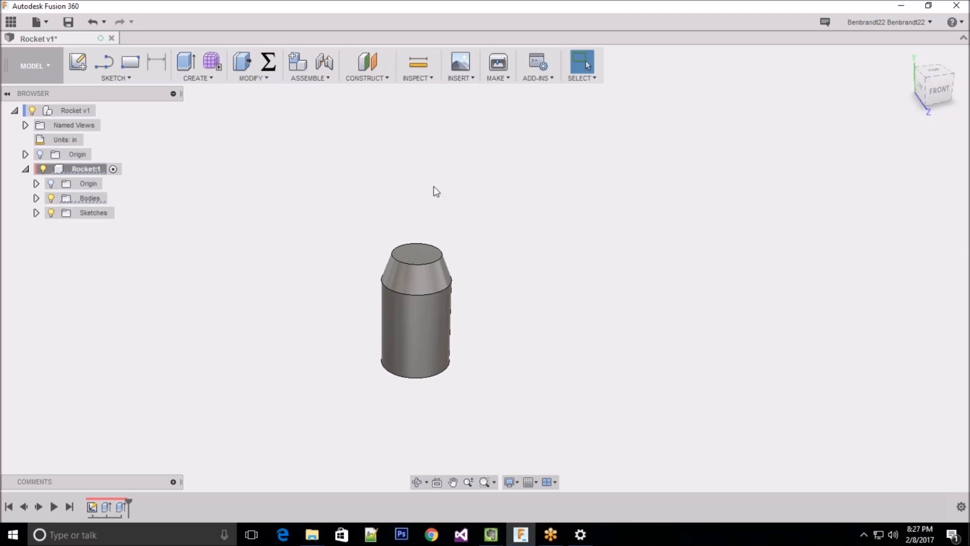
{"action": "scroll", "coordinate": [425, 240], "scroll_direction": "down", "scroll_amount": 2}
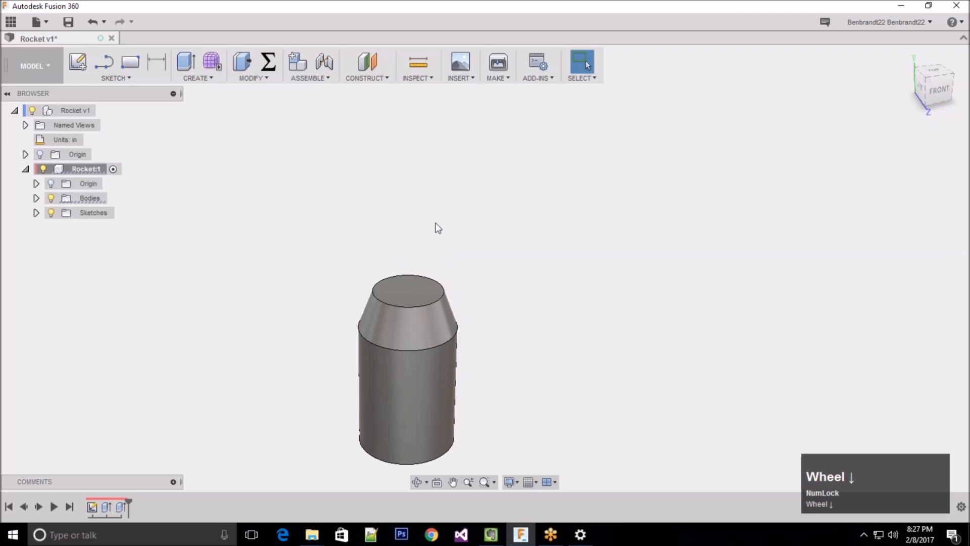
{"action": "scroll", "coordinate": [412, 210], "scroll_direction": "up", "scroll_amount": 1}
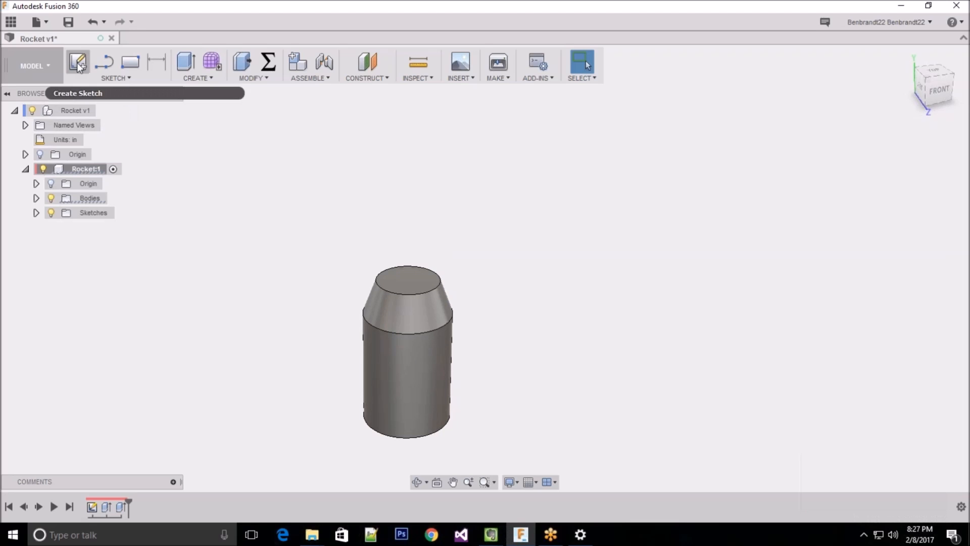
Step: Create a new sketch on the vertical front (XY) origin plane through the rocket body
{"action": "left_click", "coordinate": [126, 78]}
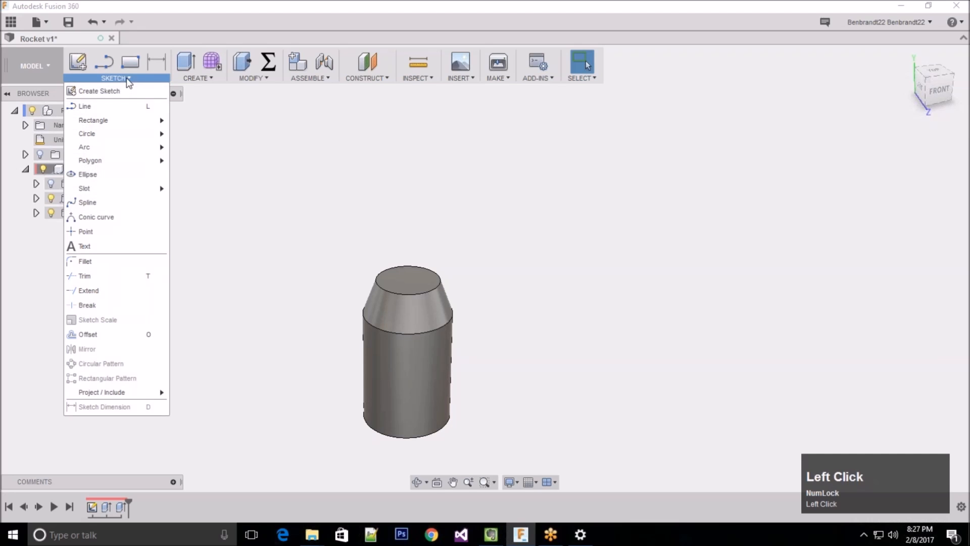
{"action": "left_click", "coordinate": [103, 91]}
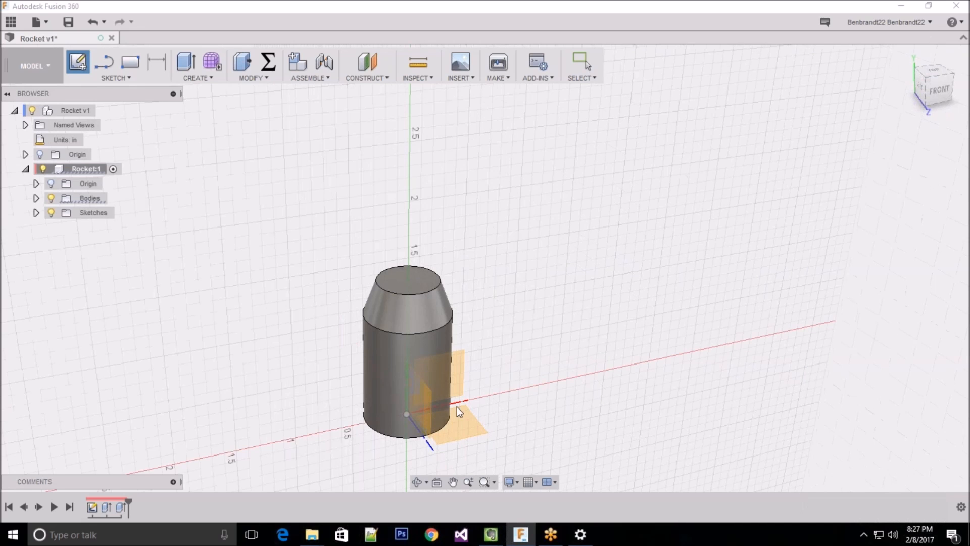
{"action": "left_click", "coordinate": [405, 417]}
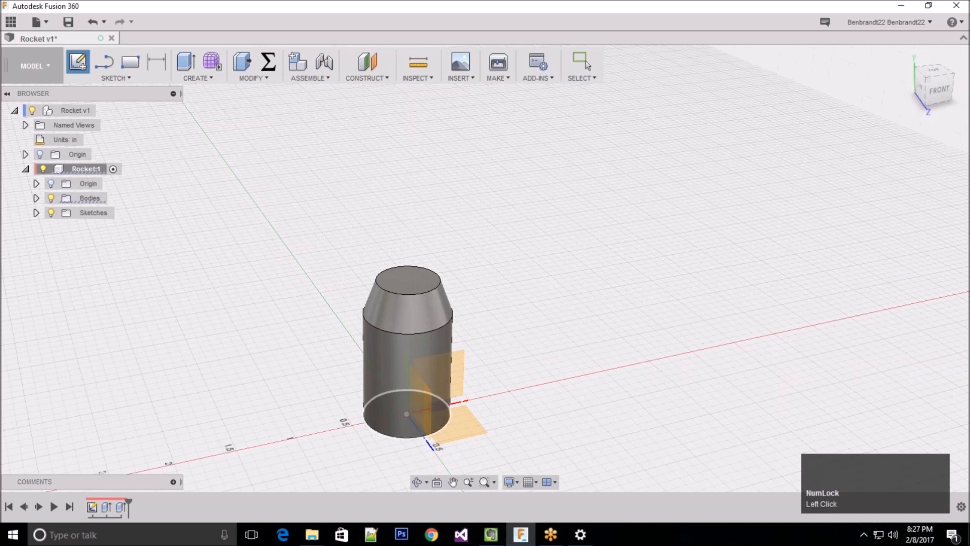
{"action": "middle_click", "coordinate": [419, 429]}
{"action": "middle_click_drag", "start_coordinate": [419, 428], "coordinate": [416, 429]}
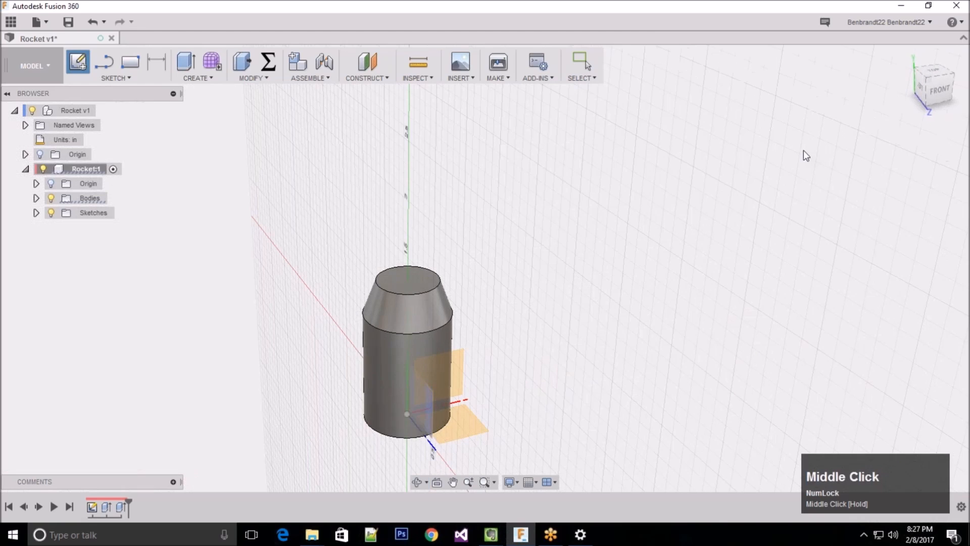
{"action": "mouse_move", "coordinate": [907, 55]}
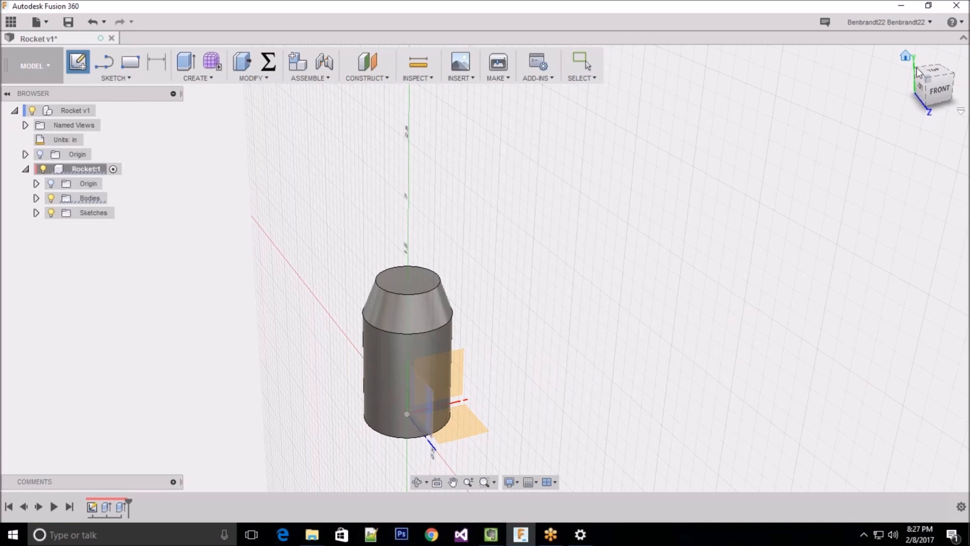
{"action": "left_click", "coordinate": [917, 73]}
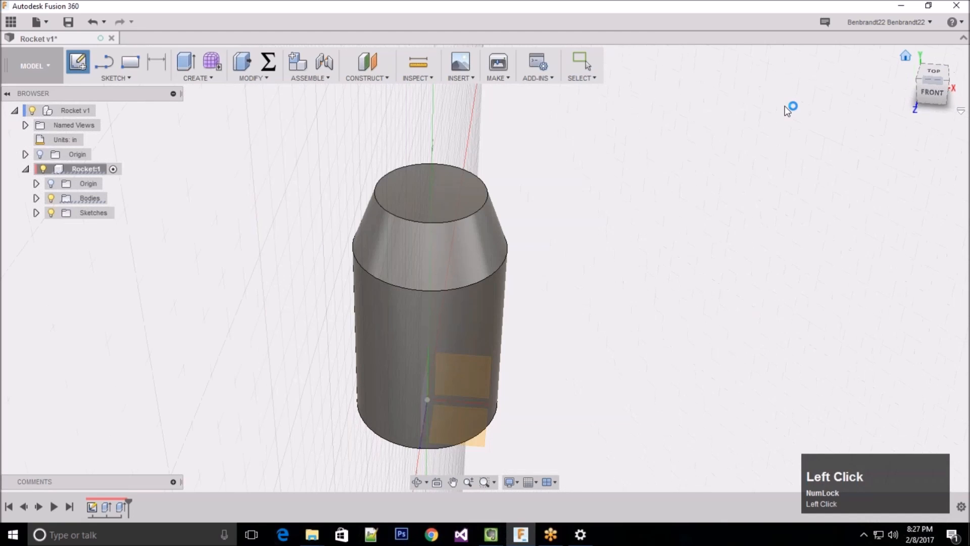
{"action": "scroll", "coordinate": [393, 235], "scroll_direction": "up", "scroll_amount": 4}
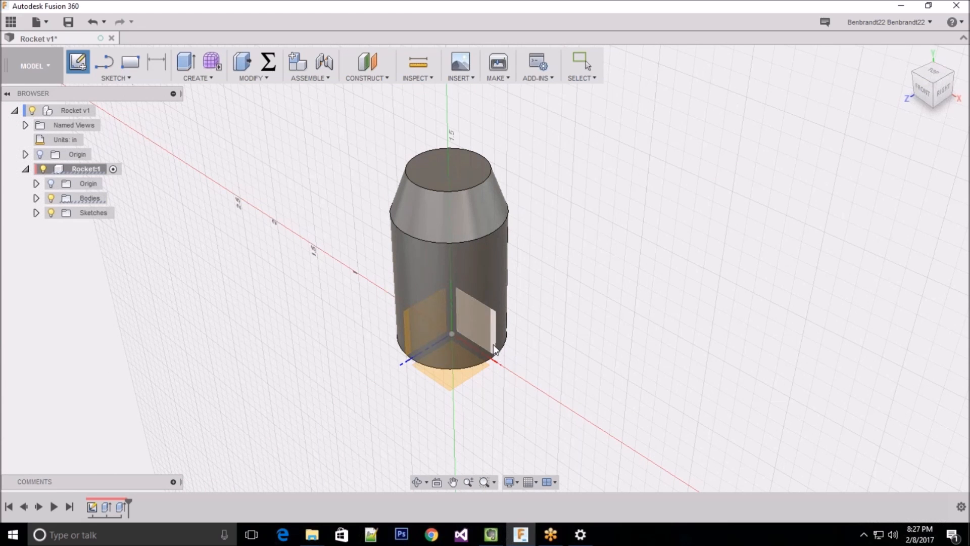
{"action": "scroll", "coordinate": [493, 346], "scroll_direction": "down", "scroll_amount": 3}
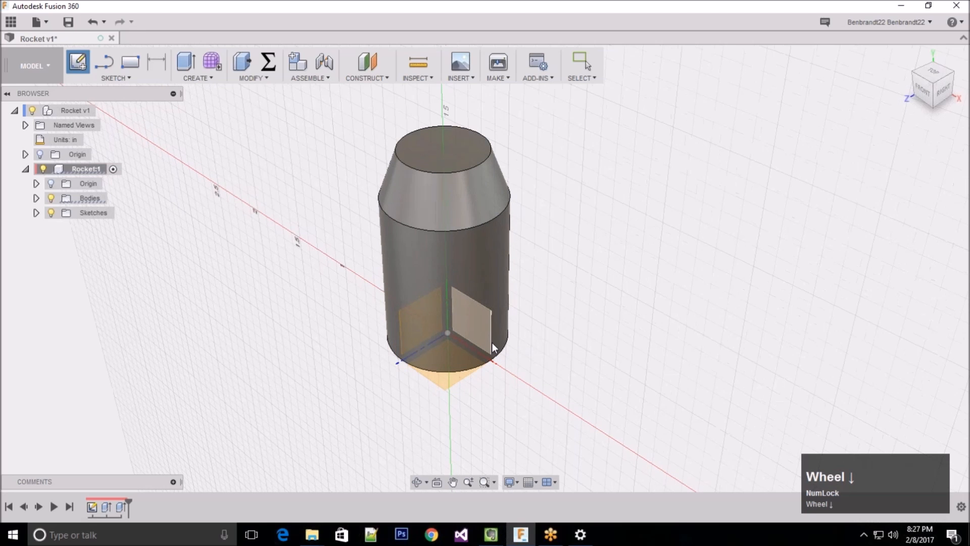
{"action": "scroll", "coordinate": [493, 347], "scroll_direction": "up", "scroll_amount": 5}
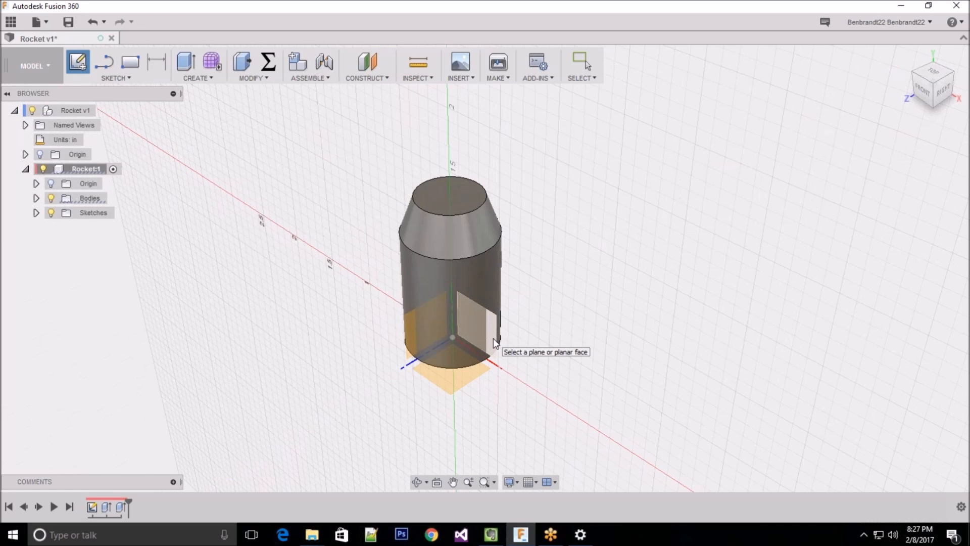
{"action": "scroll", "coordinate": [493, 338], "scroll_direction": "down", "scroll_amount": 2}
{"action": "scroll", "coordinate": [474, 371], "scroll_direction": "down", "scroll_amount": 2}
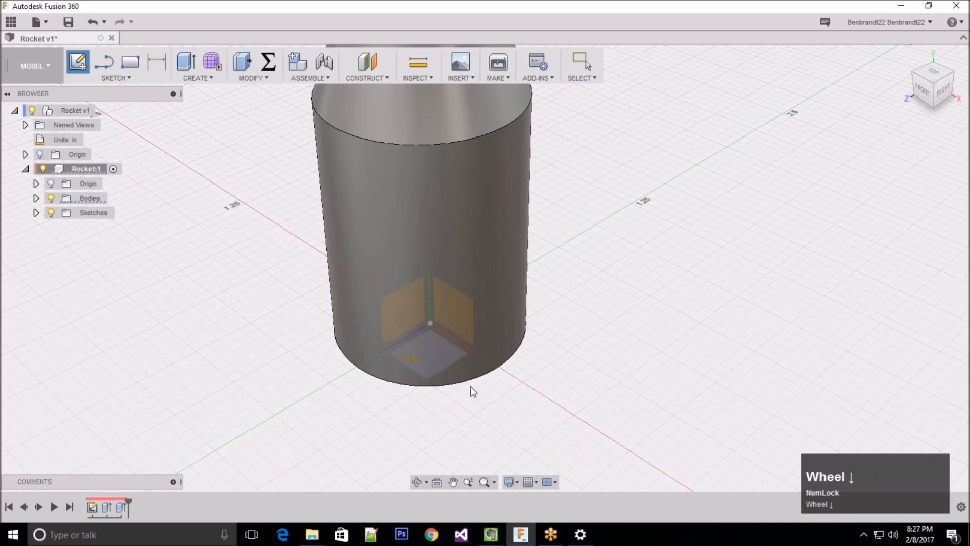
{"action": "scroll", "coordinate": [471, 387], "scroll_direction": "down", "scroll_amount": 1}
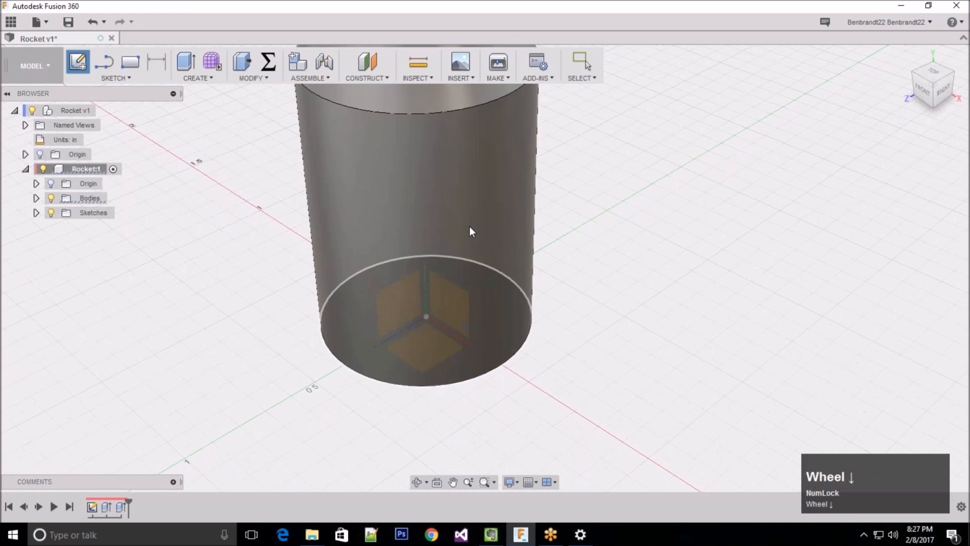
{"action": "left_click", "coordinate": [460, 306]}
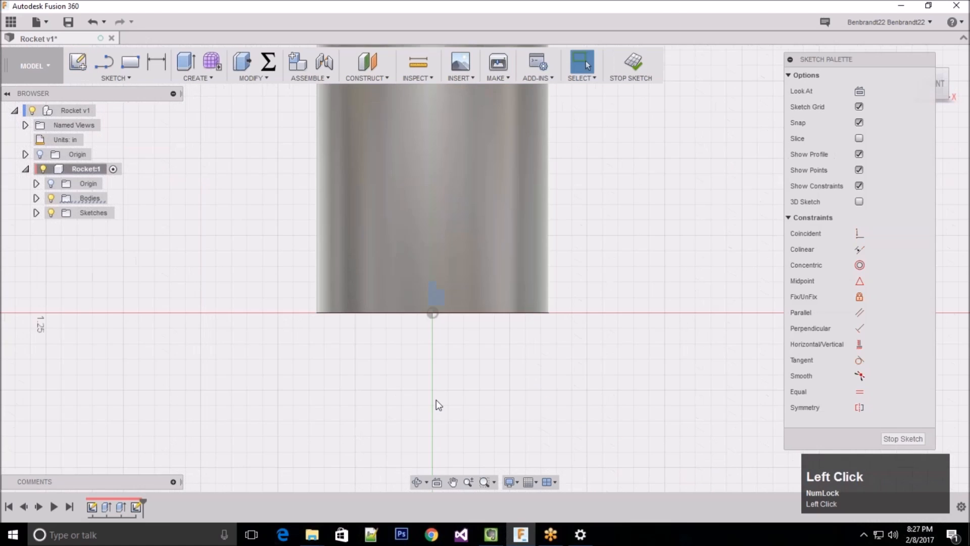
Step: Draw a vertical line about 1.2 in long upward from the midpoint of the tapered section's top edge and end the line chain
{"action": "scroll", "coordinate": [437, 404], "scroll_direction": "up", "scroll_amount": 1}
{"action": "scroll", "coordinate": [435, 404], "scroll_direction": "up", "scroll_amount": 4}
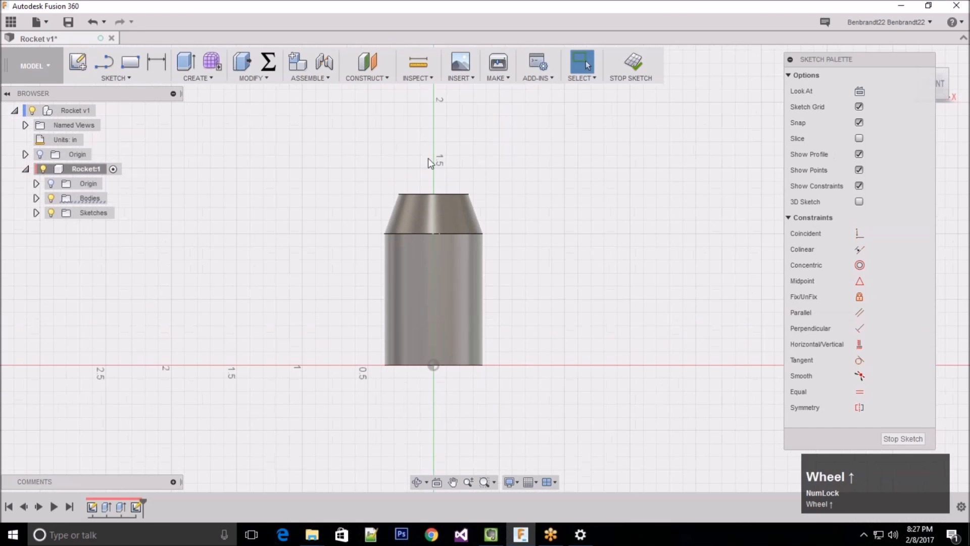
{"action": "scroll", "coordinate": [434, 290], "scroll_direction": "up", "scroll_amount": 3}
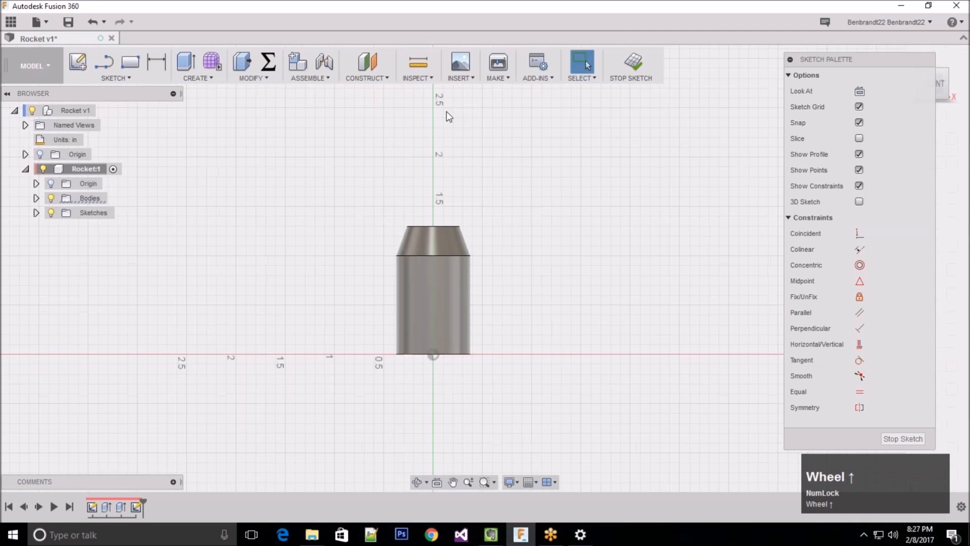
{"action": "left_click", "coordinate": [110, 78]}
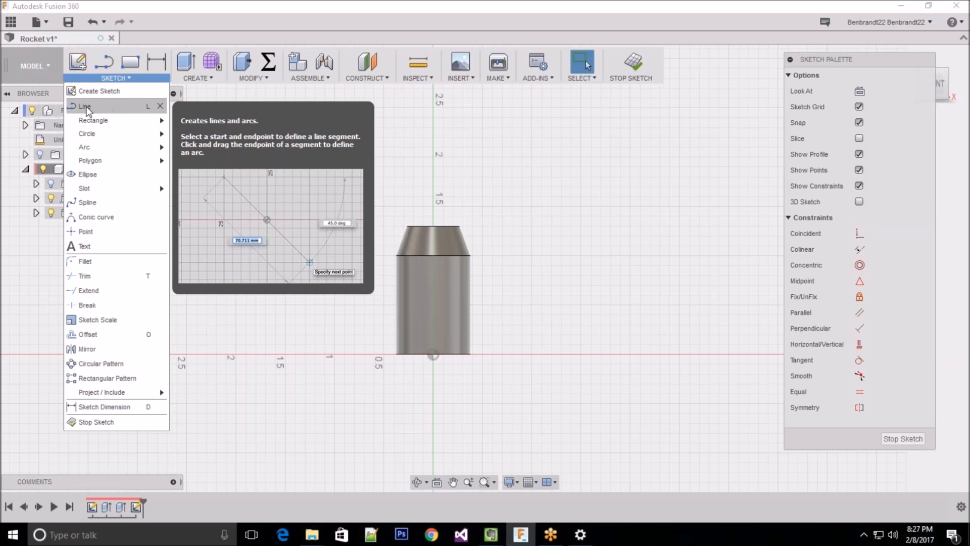
{"action": "left_click", "coordinate": [86, 110]}
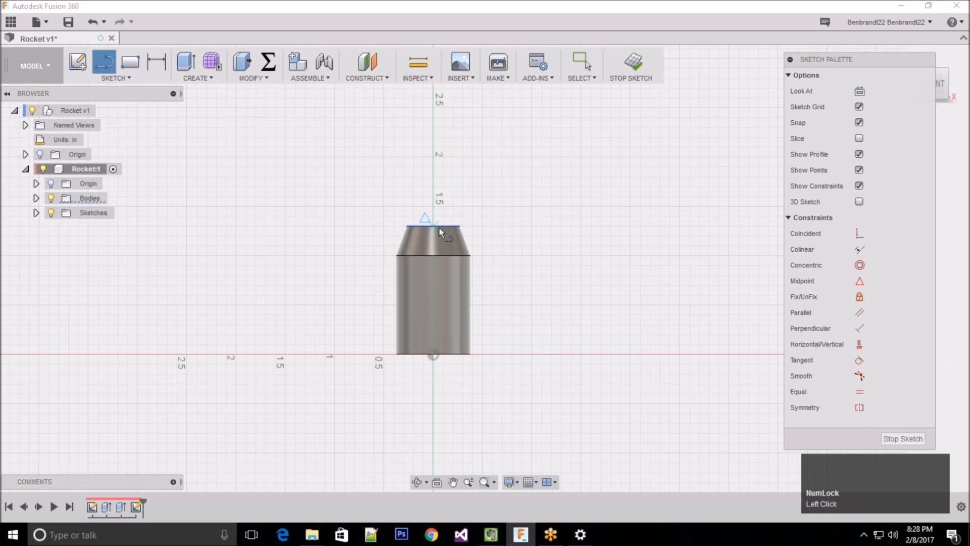
{"action": "scroll", "coordinate": [438, 229], "scroll_direction": "down", "scroll_amount": 3}
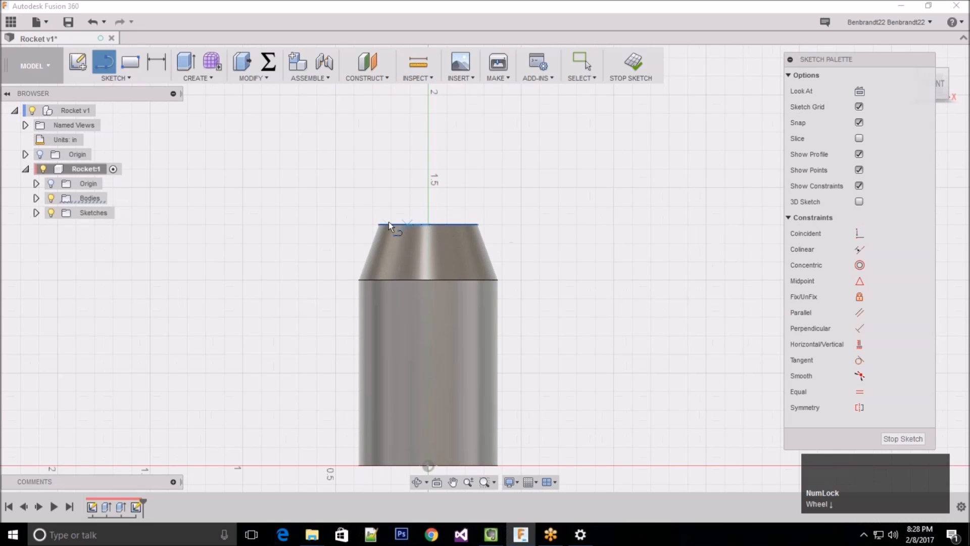
{"action": "left_click", "coordinate": [428, 224]}
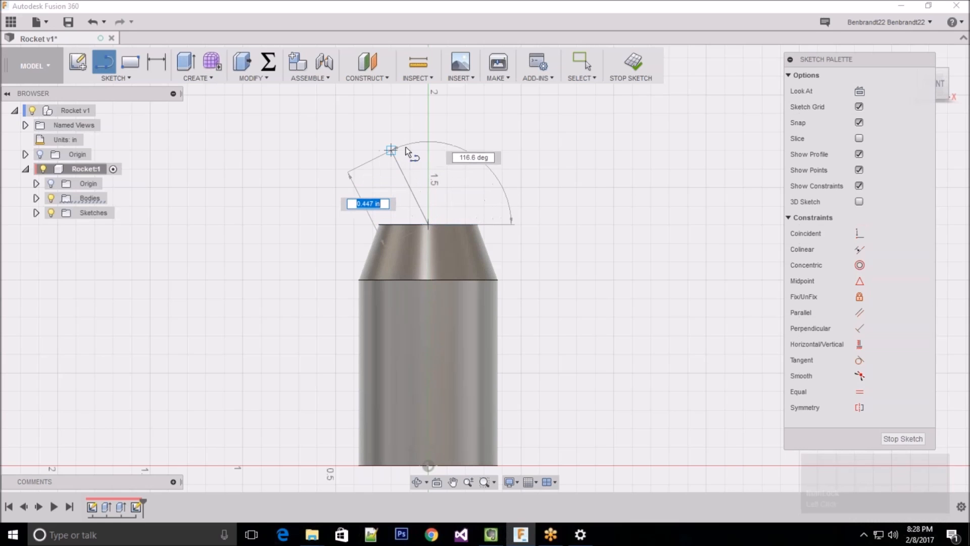
{"action": "scroll", "coordinate": [416, 199], "scroll_direction": "up", "scroll_amount": 2}
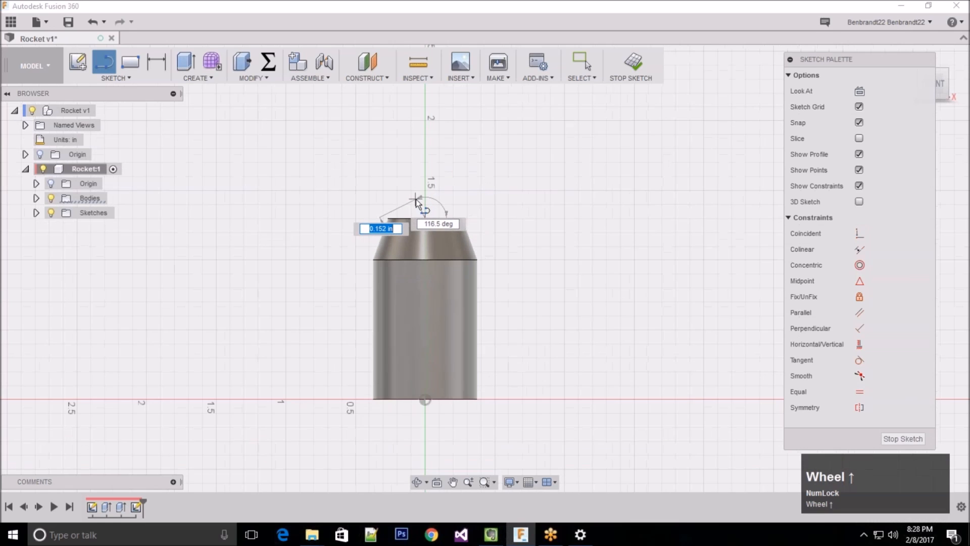
{"action": "scroll", "coordinate": [416, 199], "scroll_direction": "up", "scroll_amount": 1}
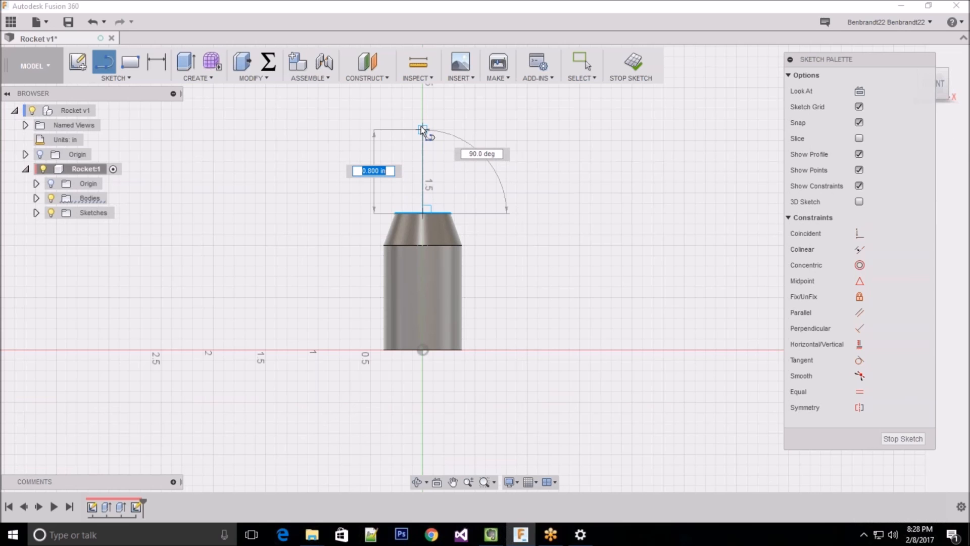
{"action": "scroll", "coordinate": [422, 126], "scroll_direction": "up", "scroll_amount": 2}
{"action": "scroll", "coordinate": [424, 116], "scroll_direction": "up", "scroll_amount": 2}
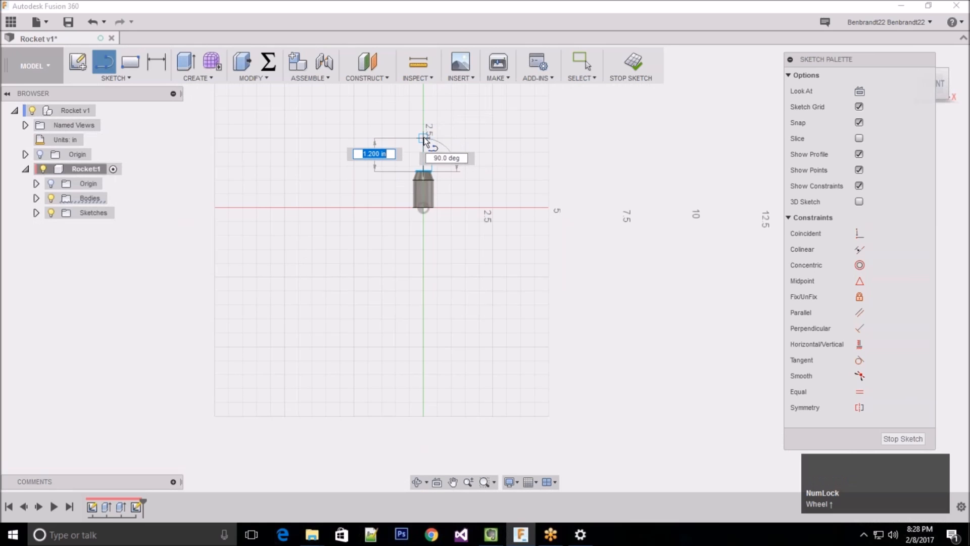
{"action": "left_click", "coordinate": [424, 136]}
{"action": "scroll", "coordinate": [425, 136], "scroll_direction": "down", "scroll_amount": 5}
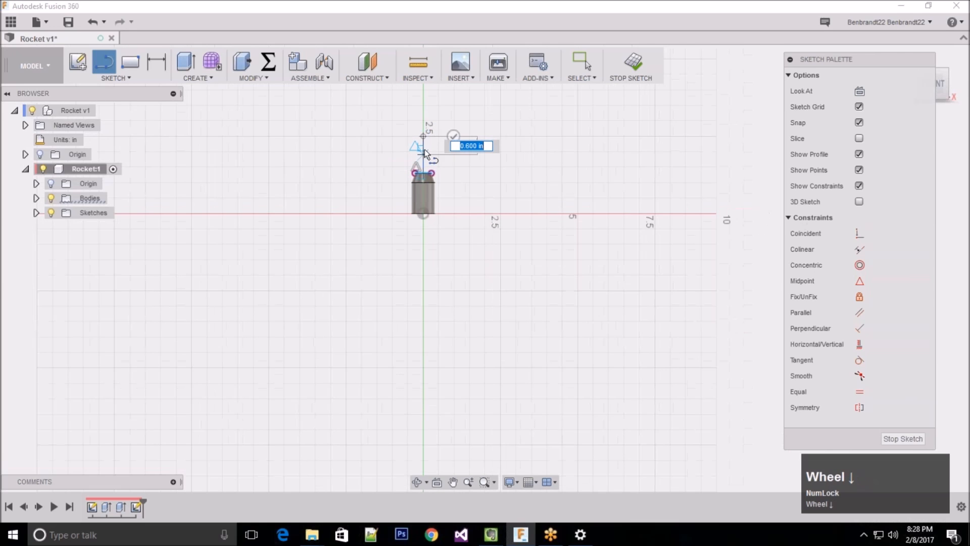
{"action": "scroll", "coordinate": [432, 140], "scroll_direction": "down", "scroll_amount": 2}
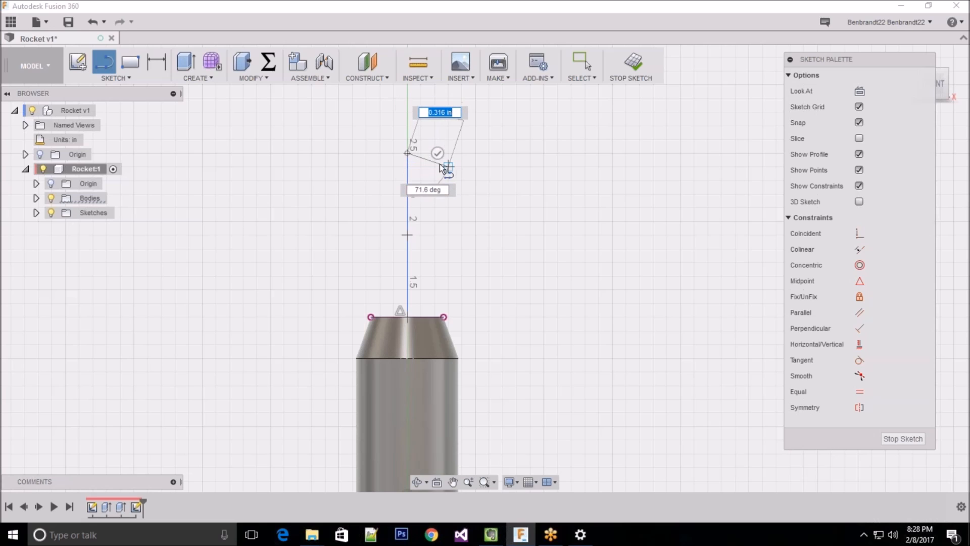
{"action": "left_click", "coordinate": [437, 153]}
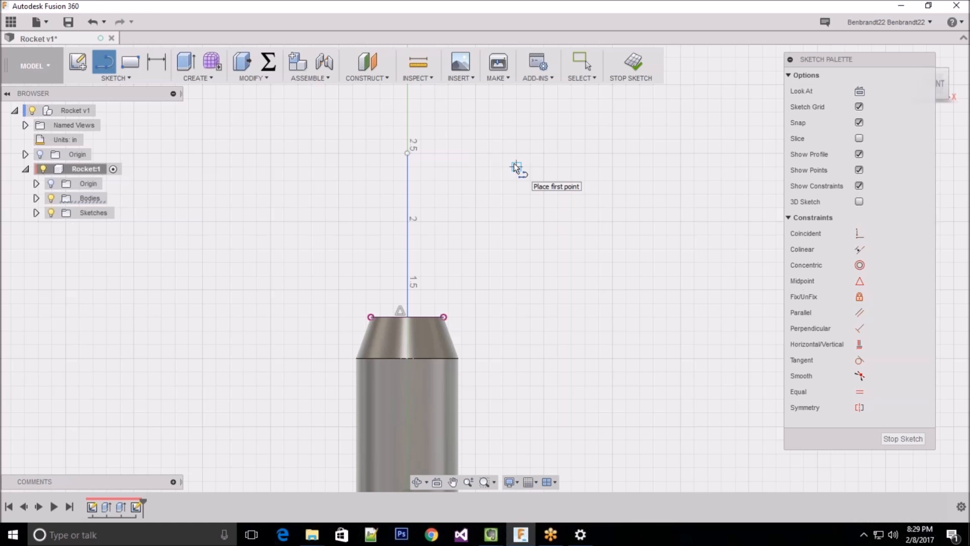
Step: In a new design, create a cylinder primitive on the horizontal origin plane, centred at the origin, with 0.75 in diameter and 1.70 in height
{"action": "left_click", "coordinate": [49, 22]}
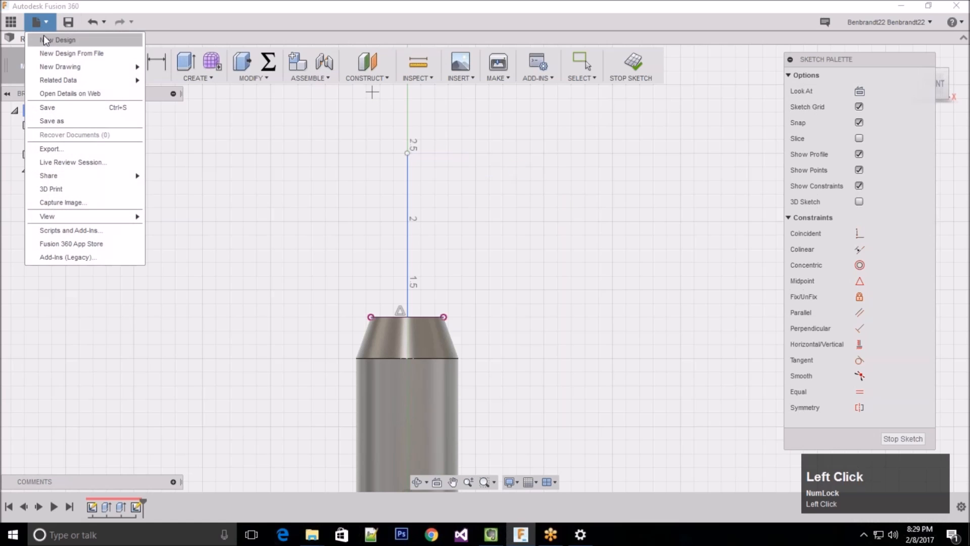
{"action": "left_click", "coordinate": [56, 38]}
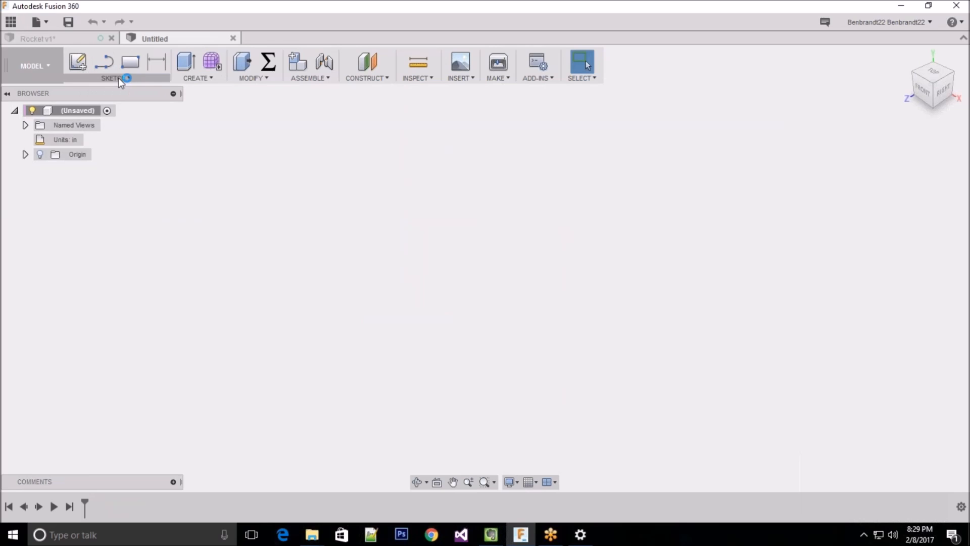
{"action": "left_click", "coordinate": [194, 79]}
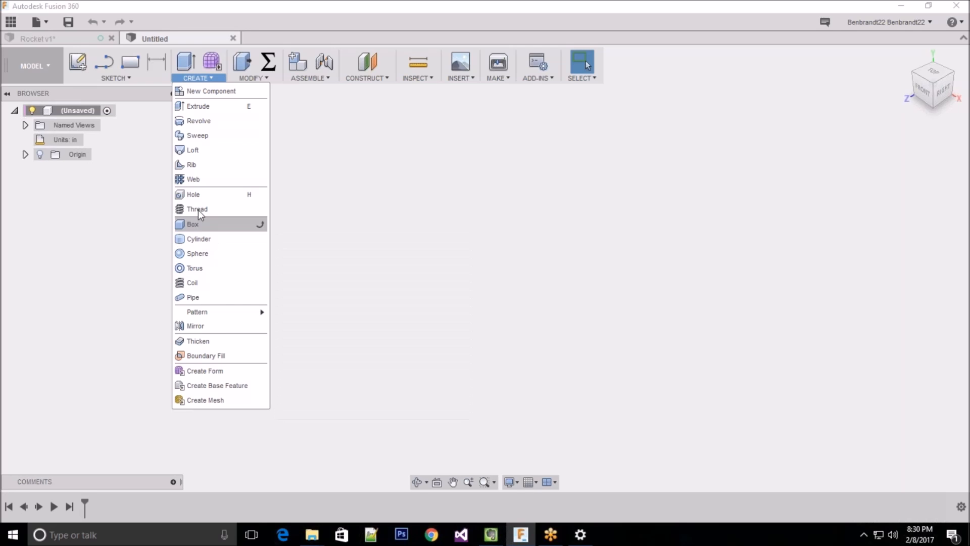
{"action": "left_click", "coordinate": [199, 241]}
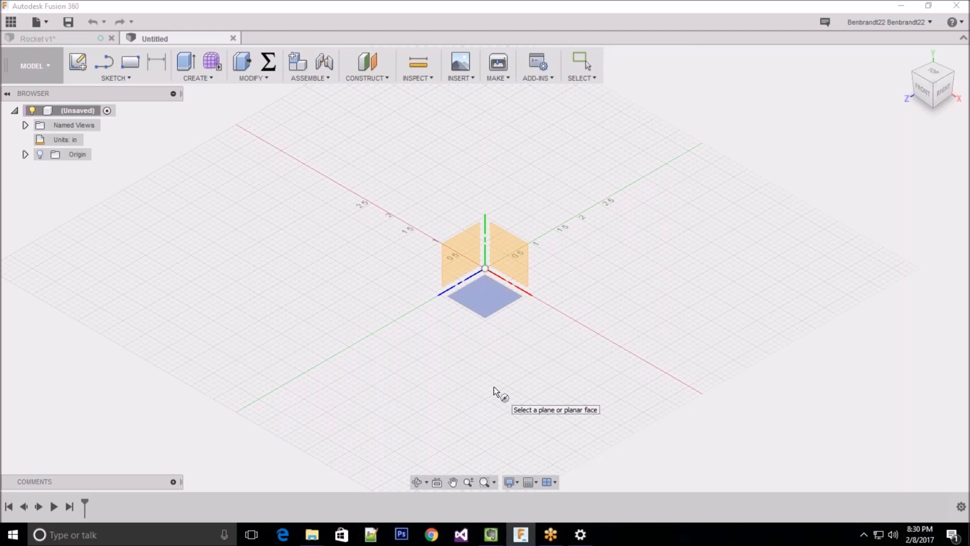
{"action": "left_click", "coordinate": [486, 298]}
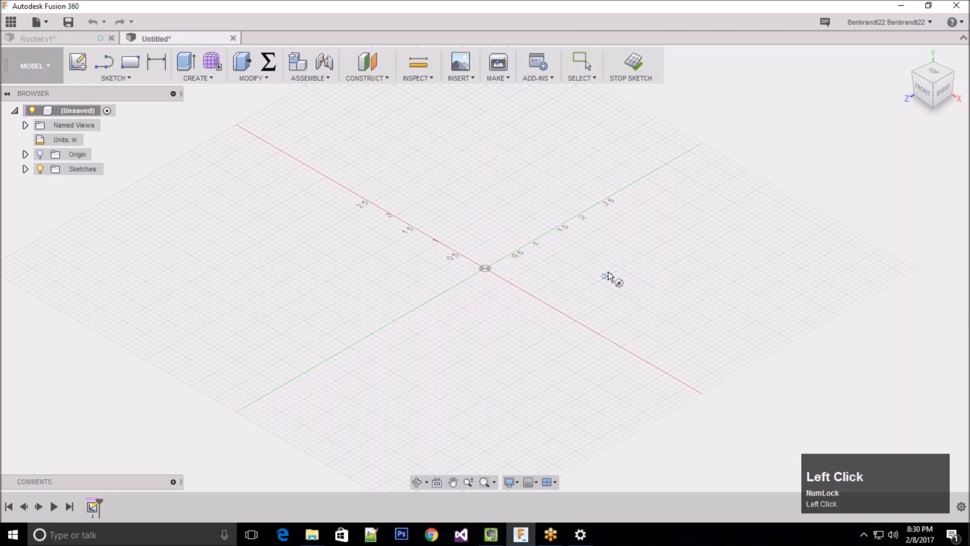
{"action": "left_click", "coordinate": [485, 269]}
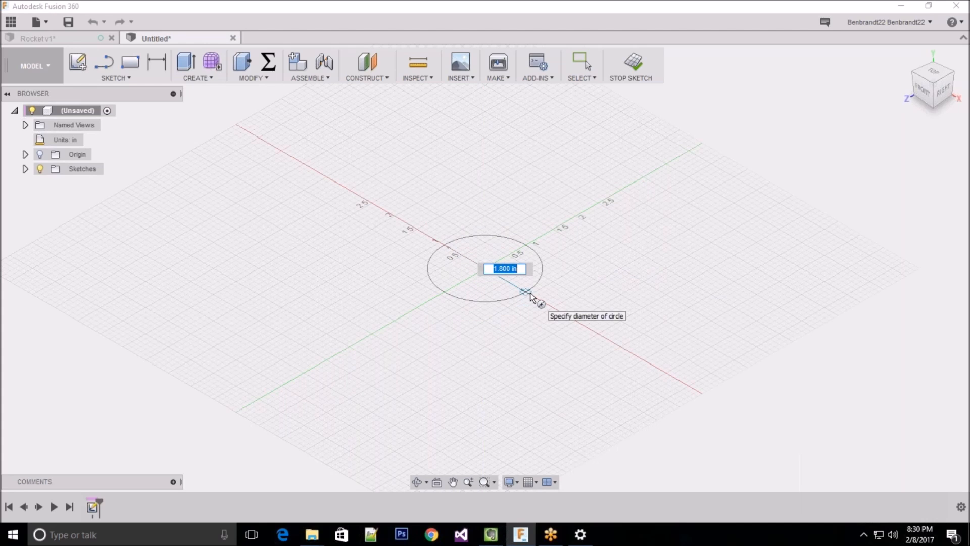
{"action": "type", "text": "0.75"}
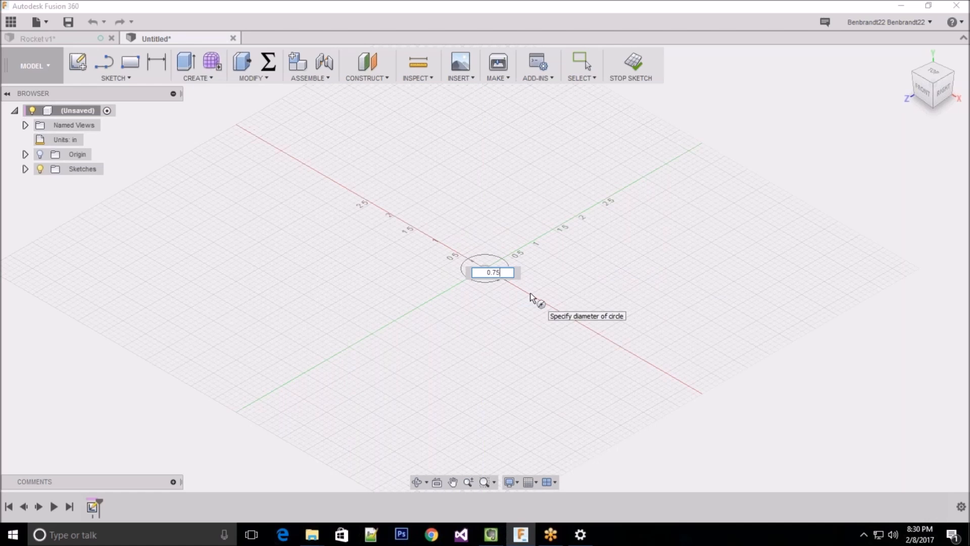
{"action": "key", "text": "Return"}
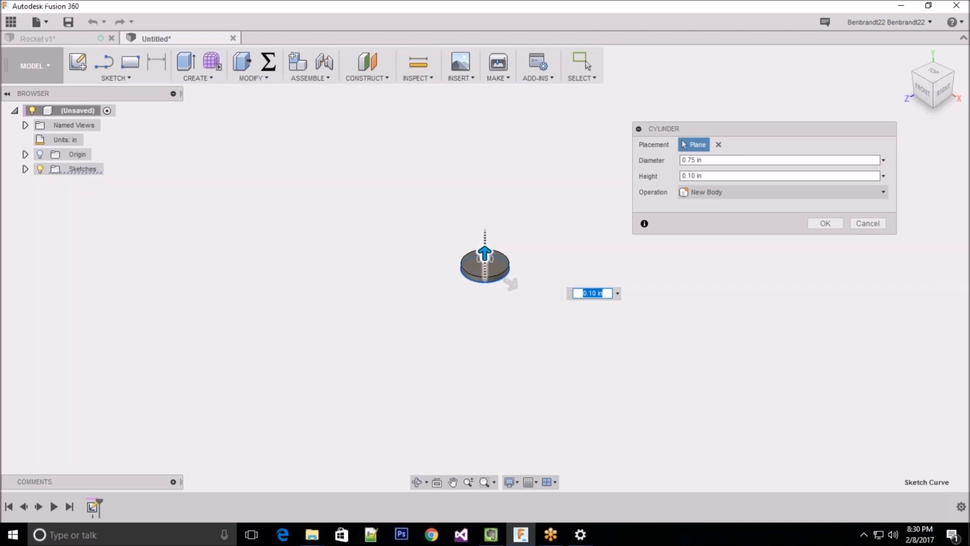
{"action": "left_click_drag", "start_coordinate": [484, 253], "coordinate": [484, 169]}
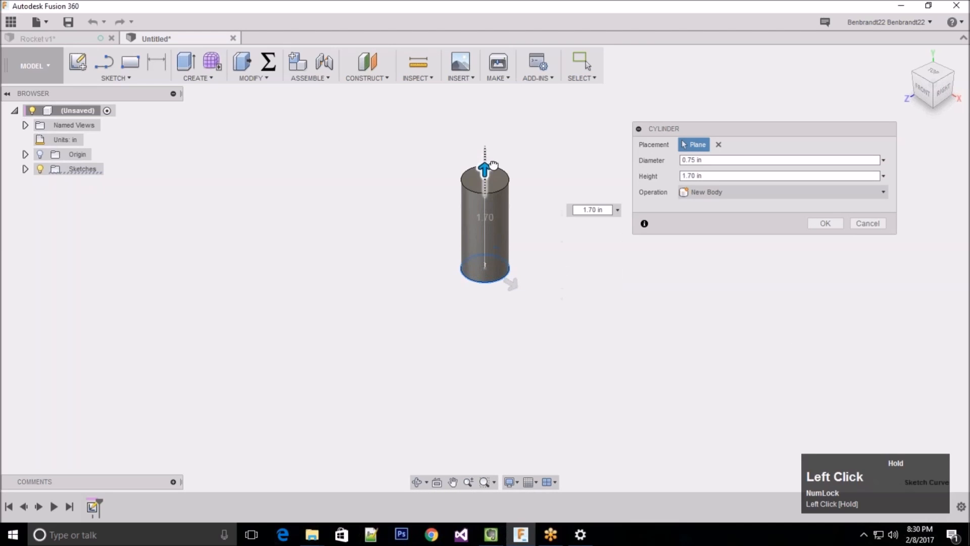
{"action": "left_click", "coordinate": [824, 222]}
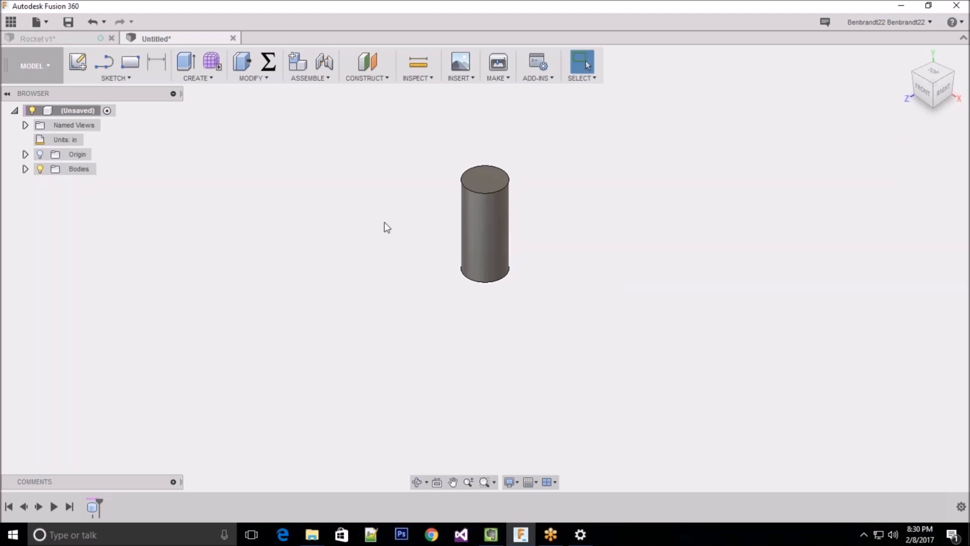
Step: Inspect the cylinder primitive's editable diameter and height from its history feature, and close it without changes
{"action": "left_click", "coordinate": [93, 507]}
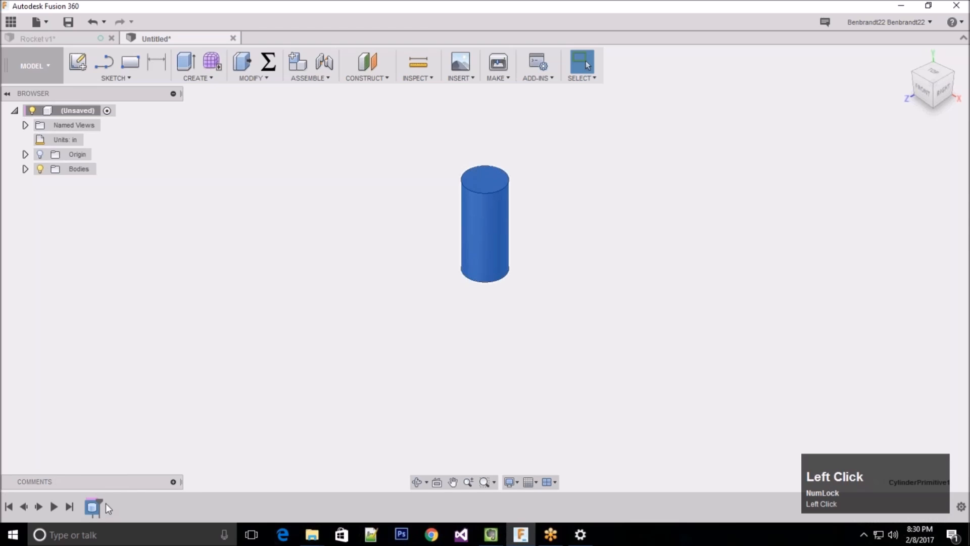
{"action": "left_click", "coordinate": [254, 373]}
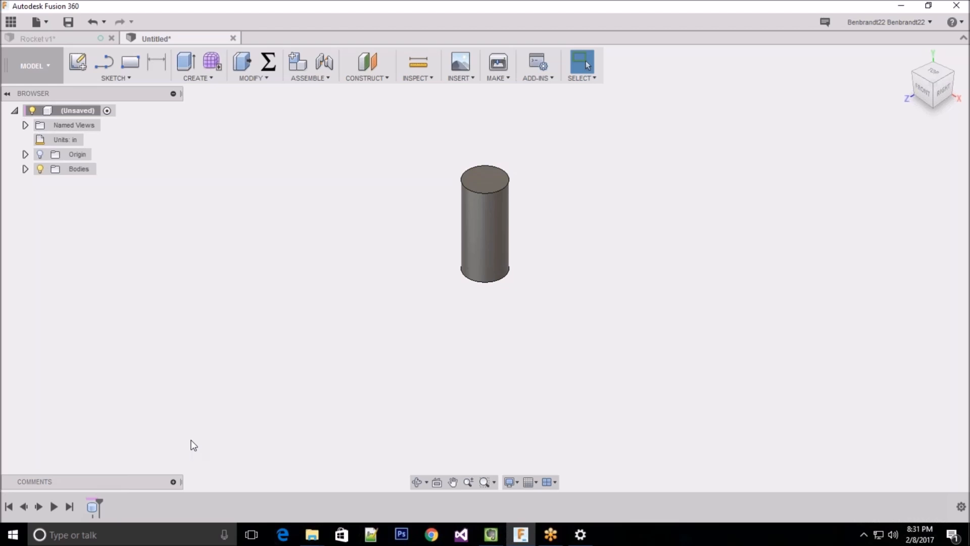
{"action": "right_click", "coordinate": [93, 510]}
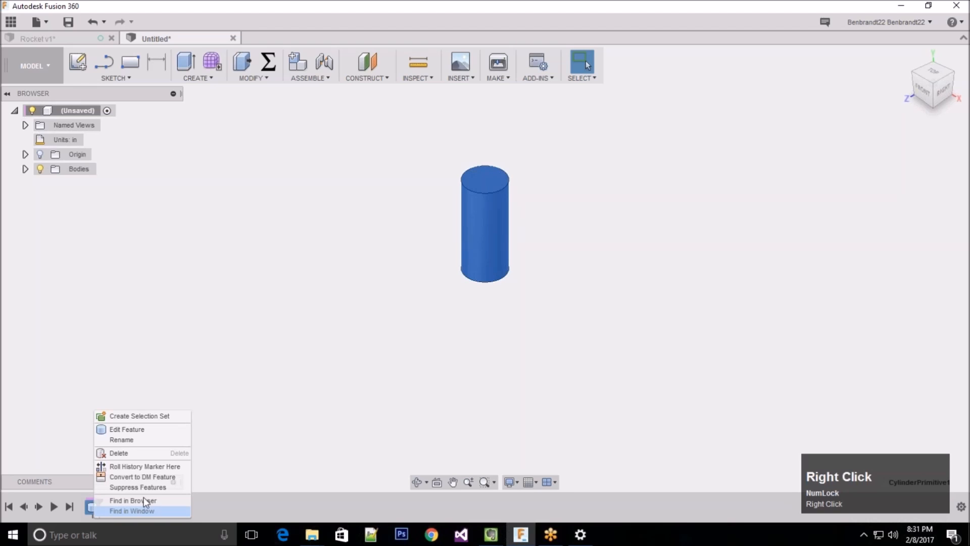
{"action": "left_click", "coordinate": [151, 430]}
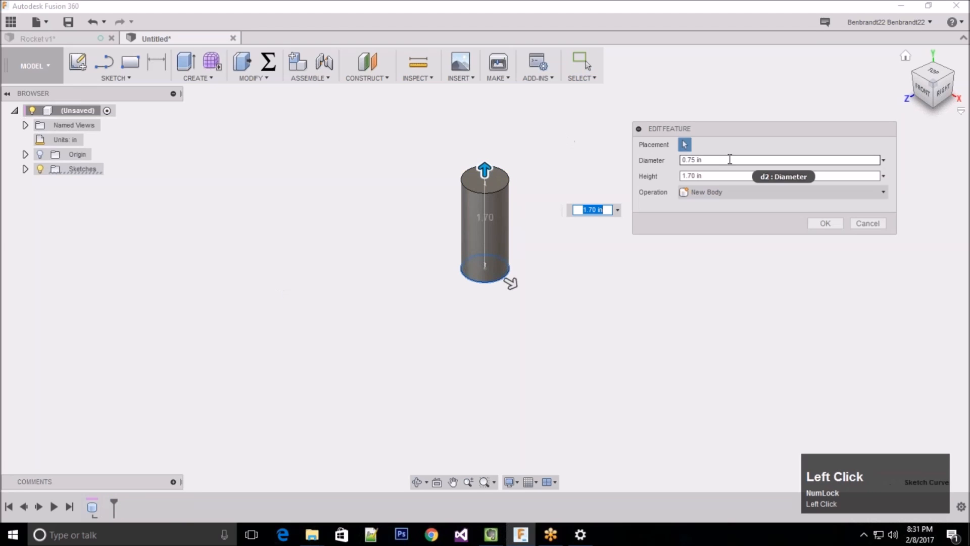
{"action": "left_click", "coordinate": [869, 225]}
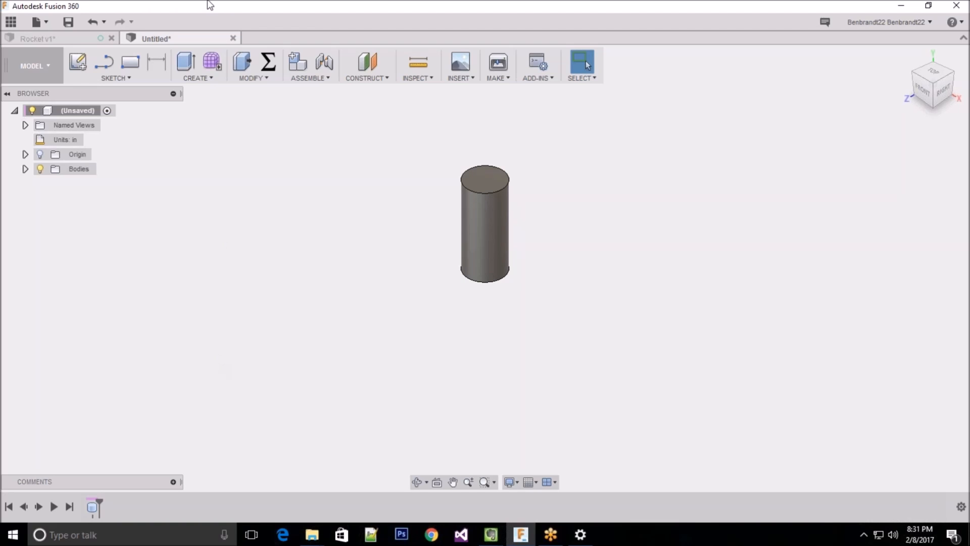
Step: Return to the Rocket v1 design and examine the centreline sketch on the tapered top, both at an angle and square to the sketch plane
{"action": "left_click", "coordinate": [208, 38]}
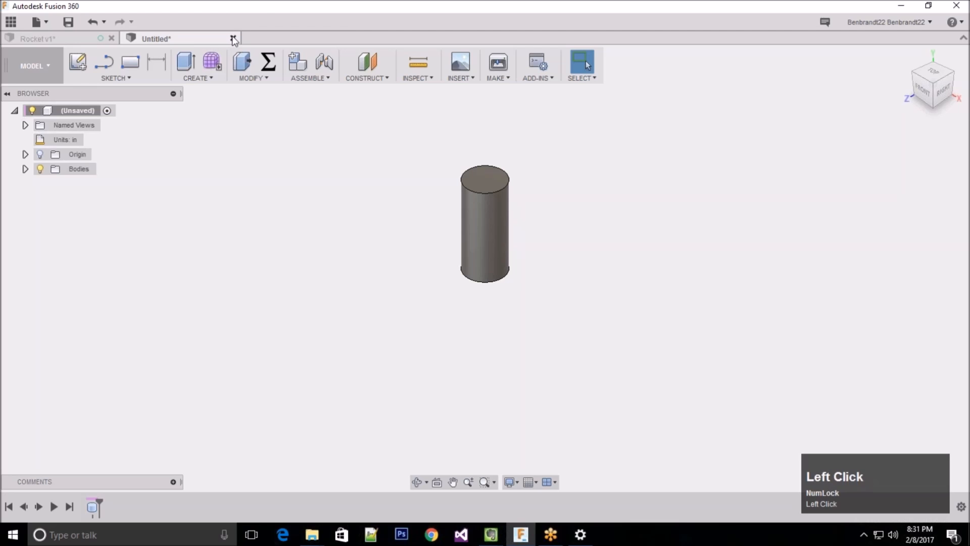
{"action": "left_click", "coordinate": [53, 40]}
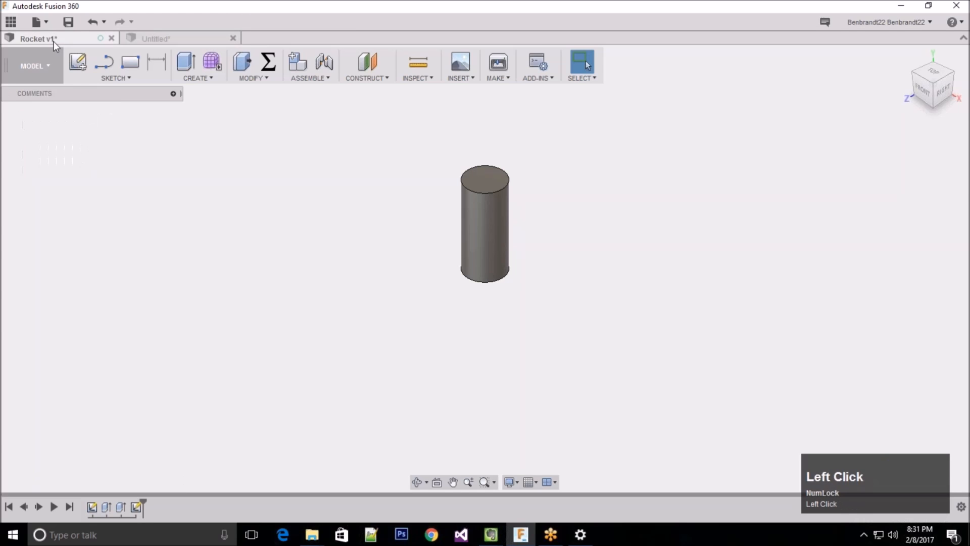
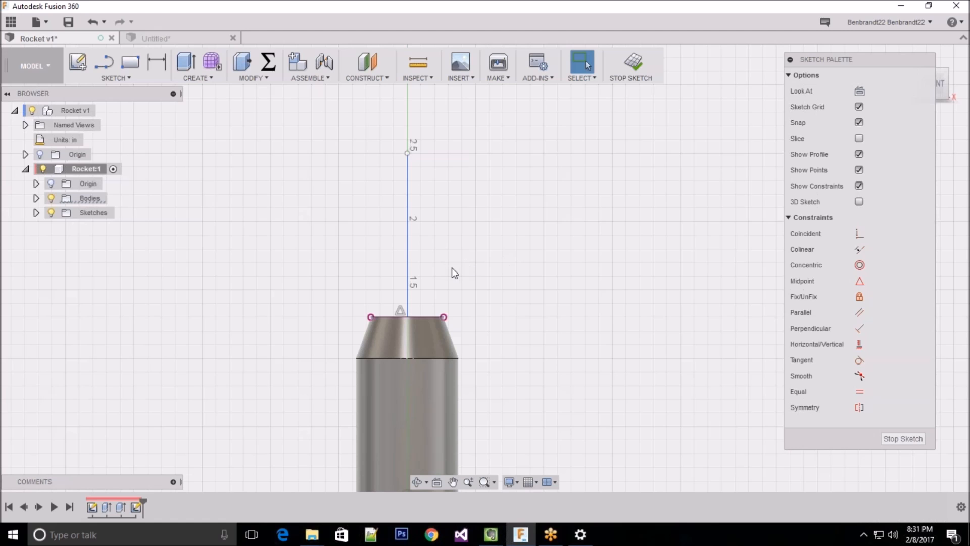
{"action": "mouse_move", "coordinate": [452, 268]}
{"action": "middle_mouse_down", "text": "shift"}
{"action": "mouse_move", "coordinate": [452, 278]}
{"action": "mouse_move", "coordinate": [426, 288]}
{"action": "mouse_move", "coordinate": [434, 276]}
{"action": "mouse_move", "coordinate": [422, 293]}
{"action": "middle_mouse_up", "text": "shift"}
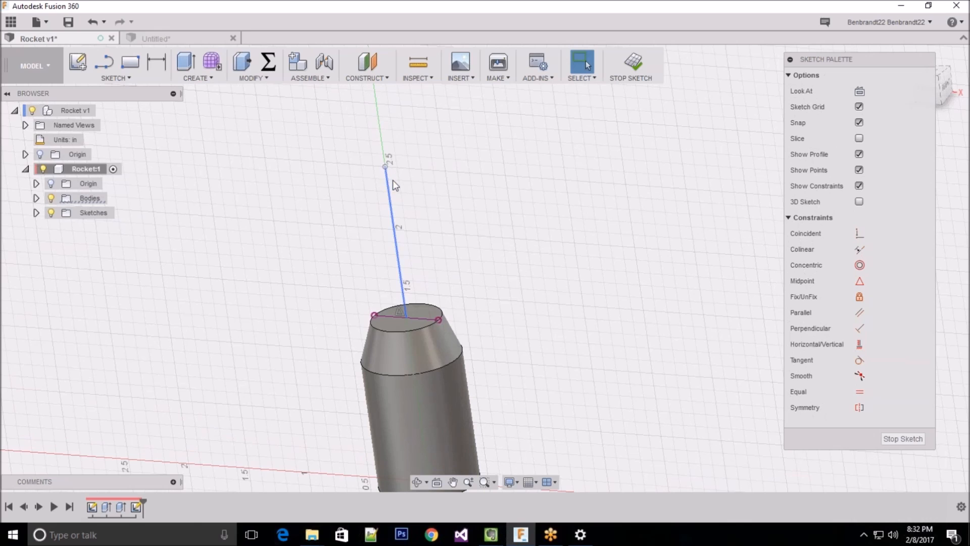
{"action": "left_click_drag", "start_coordinate": [870, 60], "coordinate": [810, 57]}
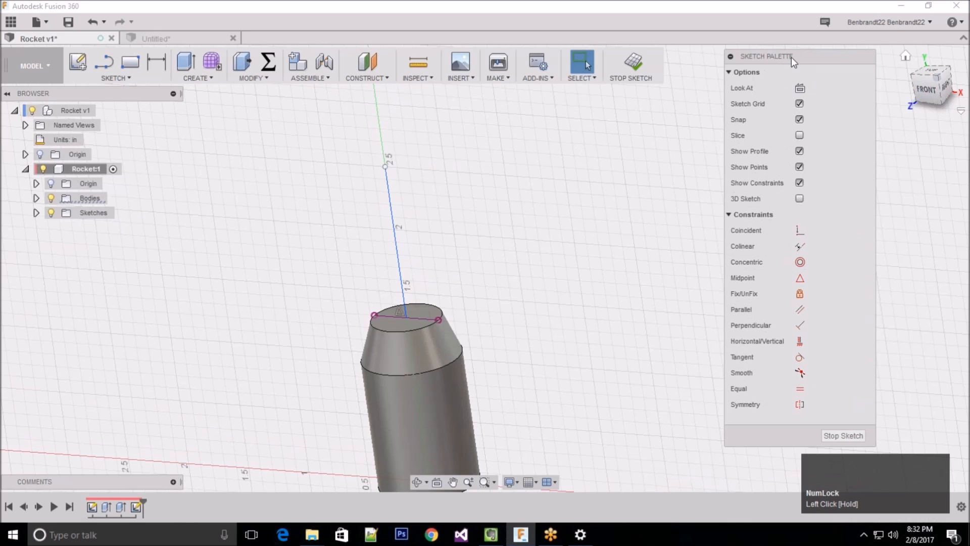
{"action": "left_click_drag", "start_coordinate": [928, 94], "coordinate": [920, 99]}
{"action": "left_click", "coordinate": [919, 98]}
{"action": "middle_click_drag", "start_coordinate": [525, 181], "coordinate": [500, 221]}
{"action": "left_click_drag", "start_coordinate": [819, 54], "coordinate": [704, 103]}
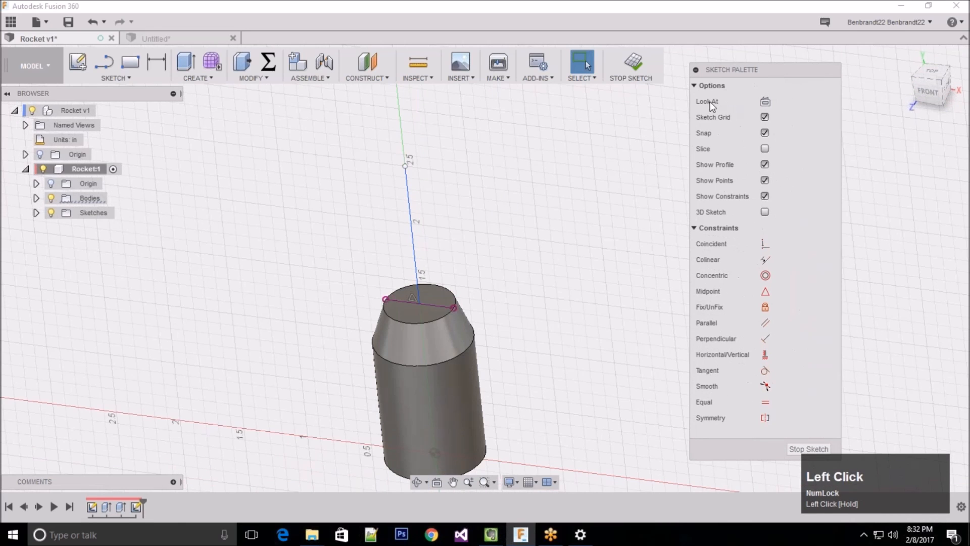
{"action": "left_click", "coordinate": [764, 102]}
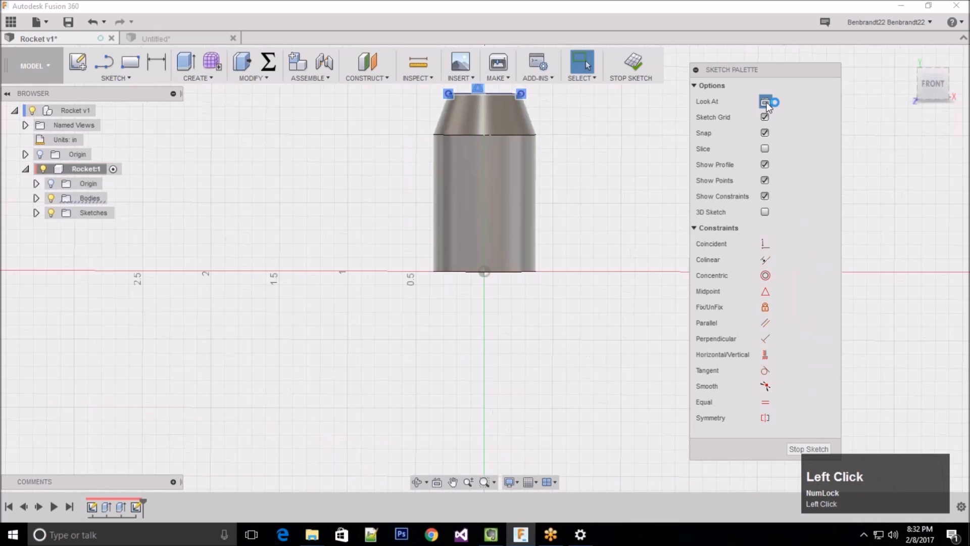
{"action": "scroll", "coordinate": [465, 380], "scroll_direction": "up", "scroll_amount": 3}
{"action": "scroll", "coordinate": [517, 95], "scroll_direction": "down", "scroll_amount": 1}
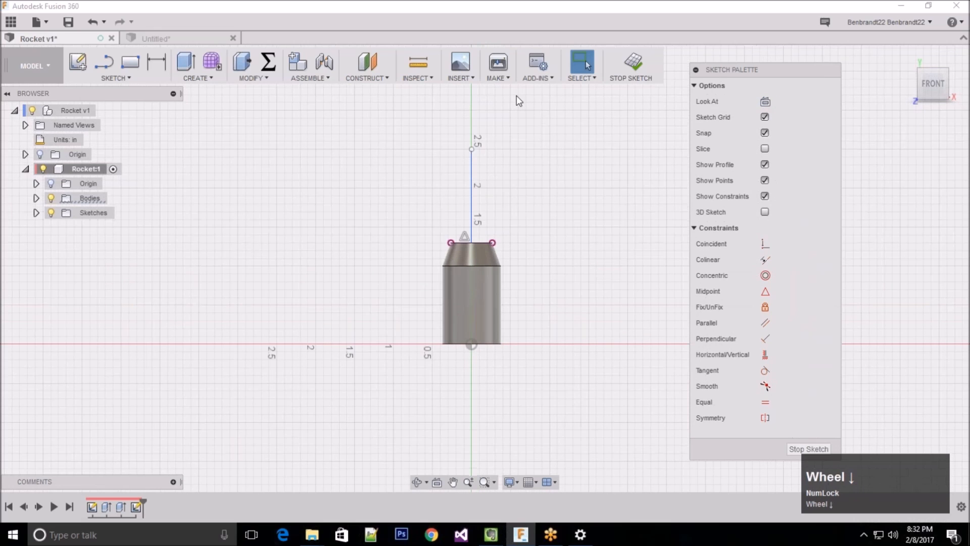
{"action": "scroll", "coordinate": [516, 96], "scroll_direction": "down", "scroll_amount": 4}
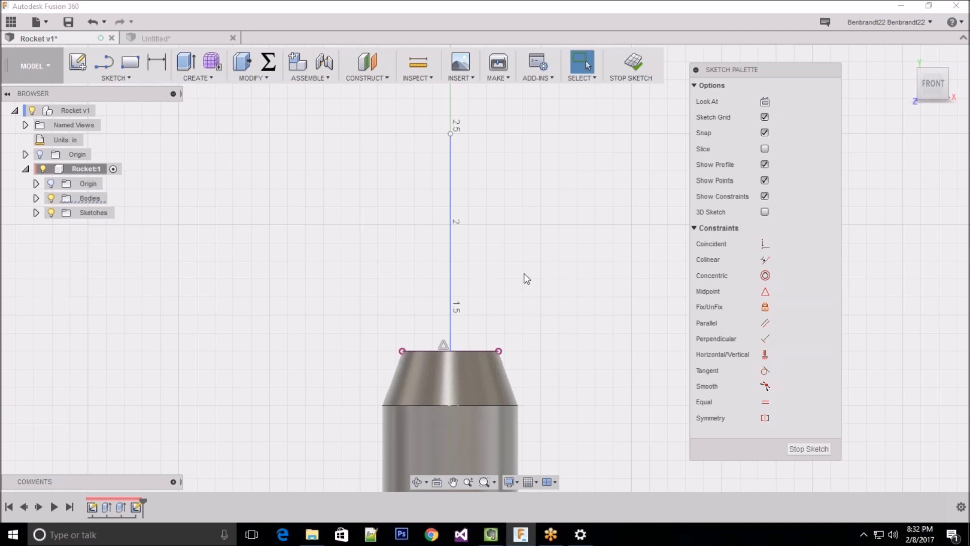
{"action": "mouse_move", "coordinate": [533, 218]}
{"action": "middle_mouse_down", "text": "shift"}
{"action": "mouse_move", "coordinate": [526, 215]}
{"action": "mouse_move", "coordinate": [513, 237]}
{"action": "mouse_move", "coordinate": [491, 357]}
{"action": "middle_mouse_up", "text": "shift"}
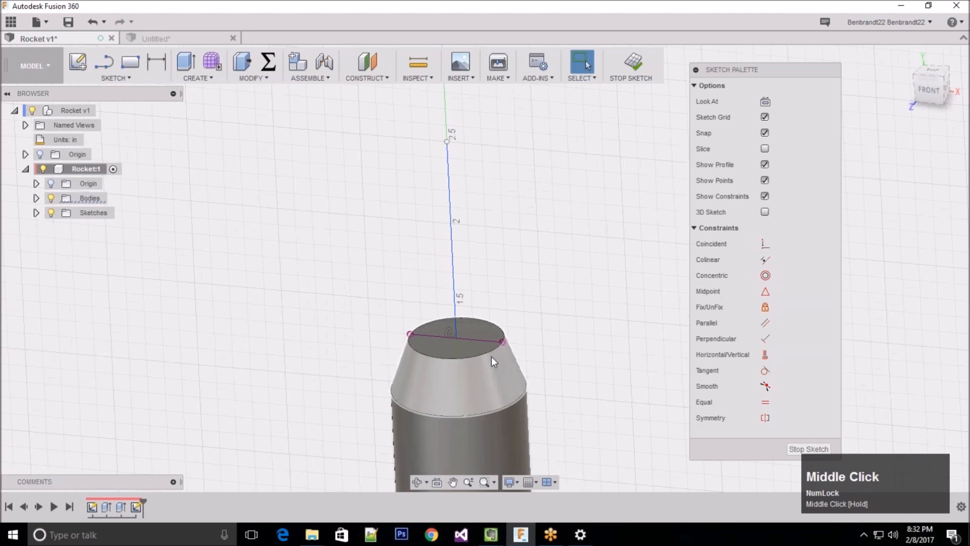
{"action": "scroll", "coordinate": [493, 360], "scroll_direction": "down", "scroll_amount": 3}
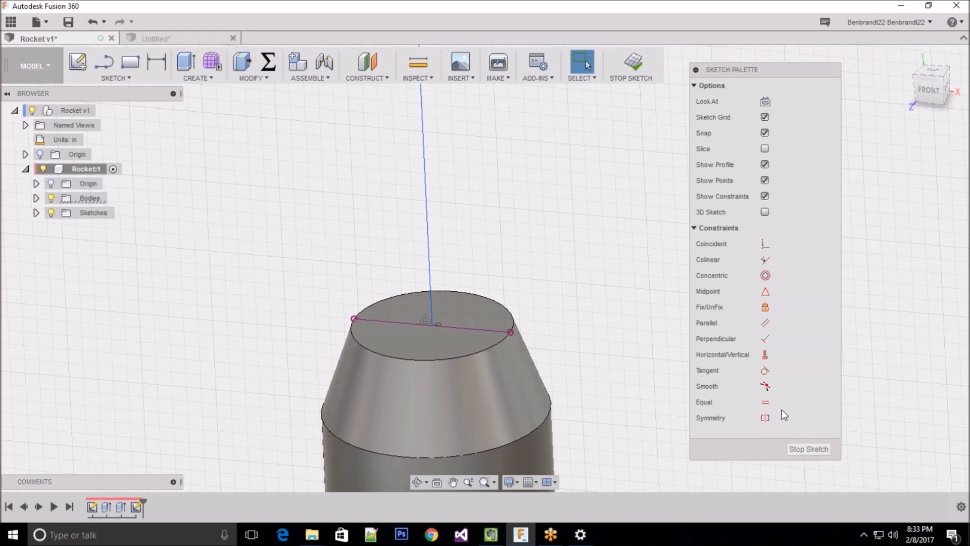
Step: Draw a vertical line about 0.7 in long upward from the right end of the tapered section's top edge and end the line chain
{"action": "left_click", "coordinate": [765, 102]}
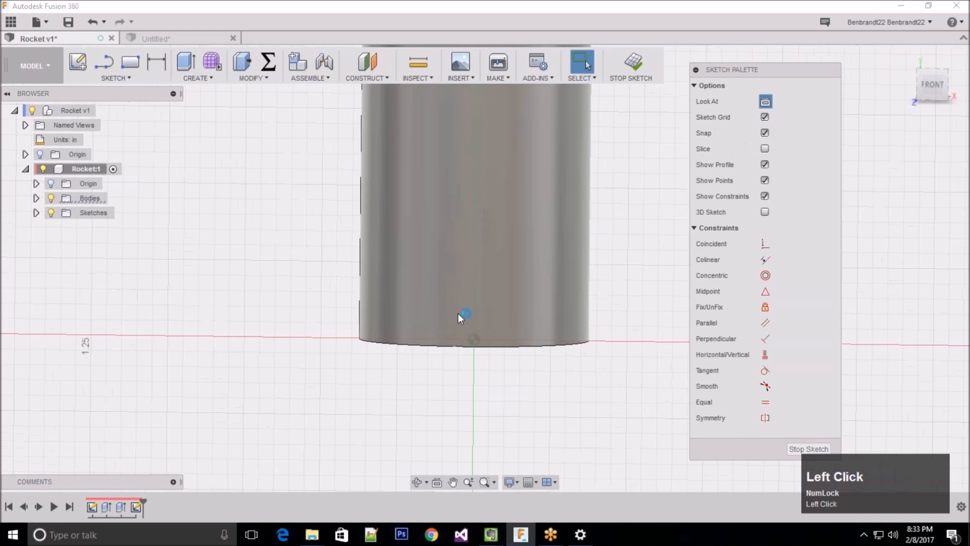
{"action": "scroll", "coordinate": [522, 295], "scroll_direction": "up", "scroll_amount": 2}
{"action": "scroll", "coordinate": [451, 362], "scroll_direction": "up", "scroll_amount": 5}
{"action": "scroll", "coordinate": [502, 147], "scroll_direction": "down", "scroll_amount": 4}
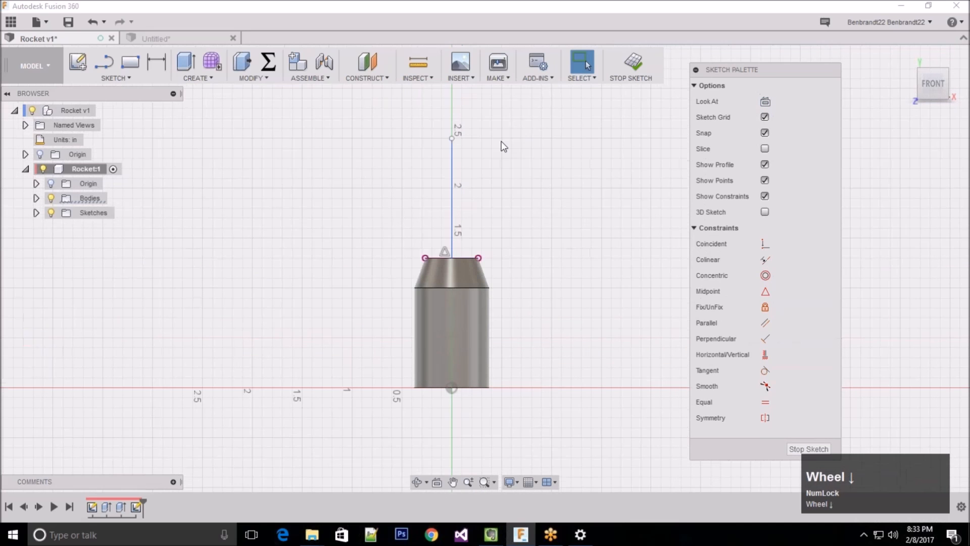
{"action": "scroll", "coordinate": [442, 122], "scroll_direction": "down", "scroll_amount": 1}
{"action": "left_click", "coordinate": [117, 78]}
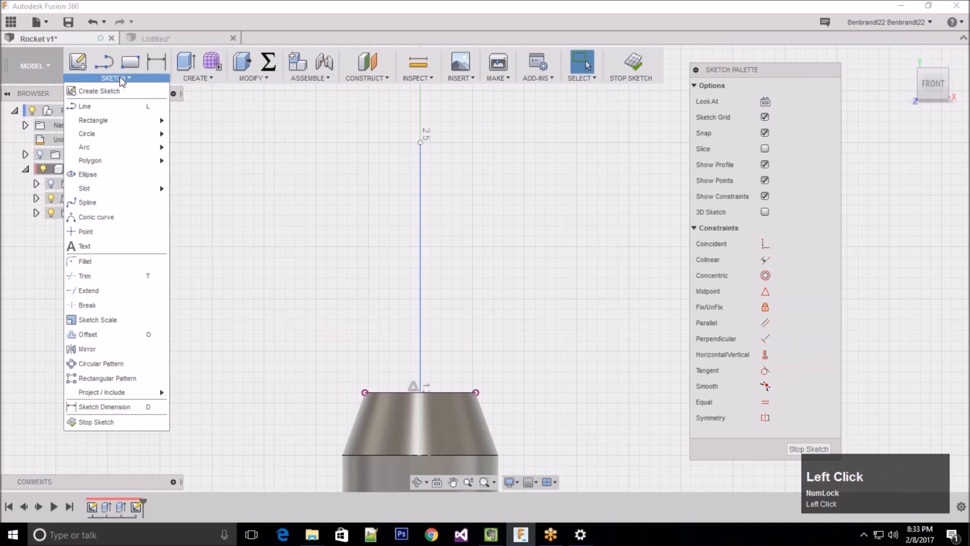
{"action": "left_click", "coordinate": [85, 106]}
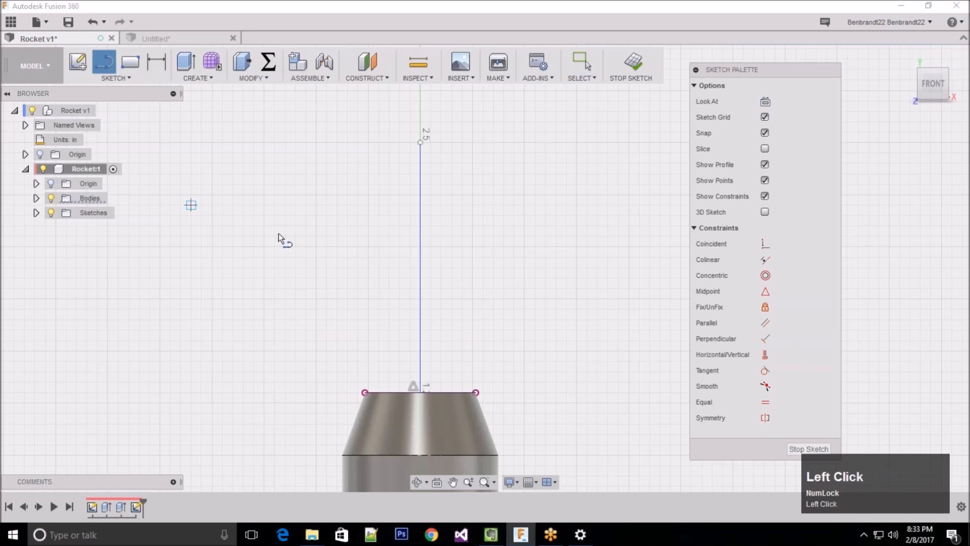
{"action": "left_click", "coordinate": [476, 392]}
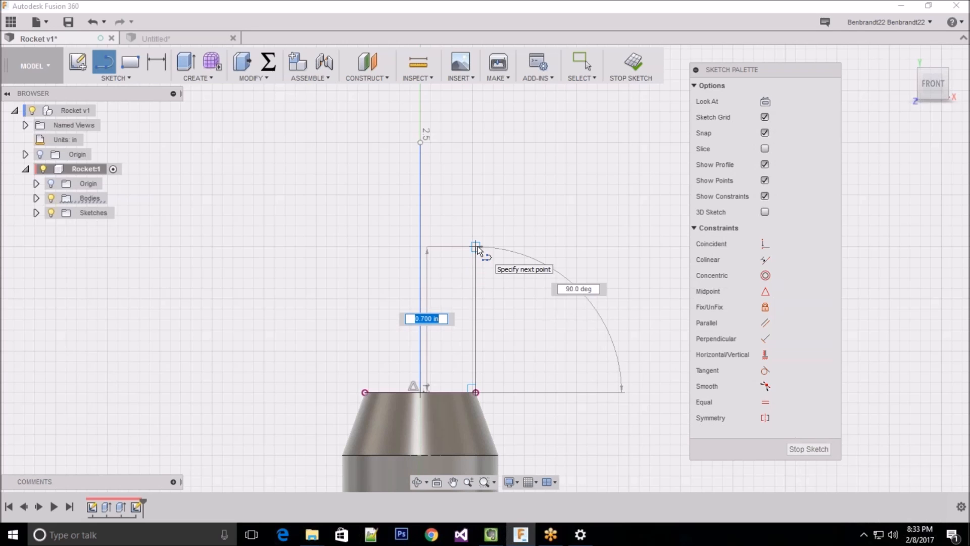
{"action": "left_click", "coordinate": [478, 246]}
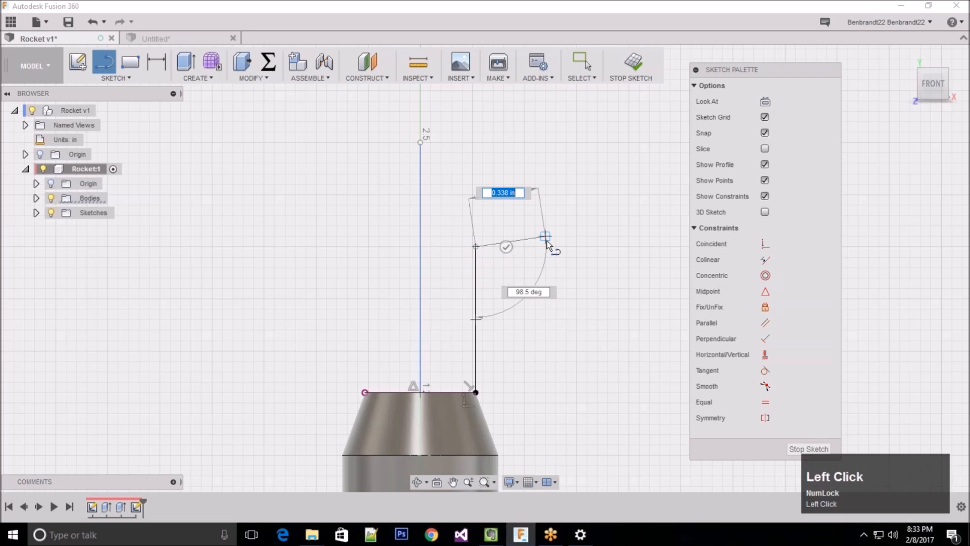
{"action": "left_click", "coordinate": [506, 247]}
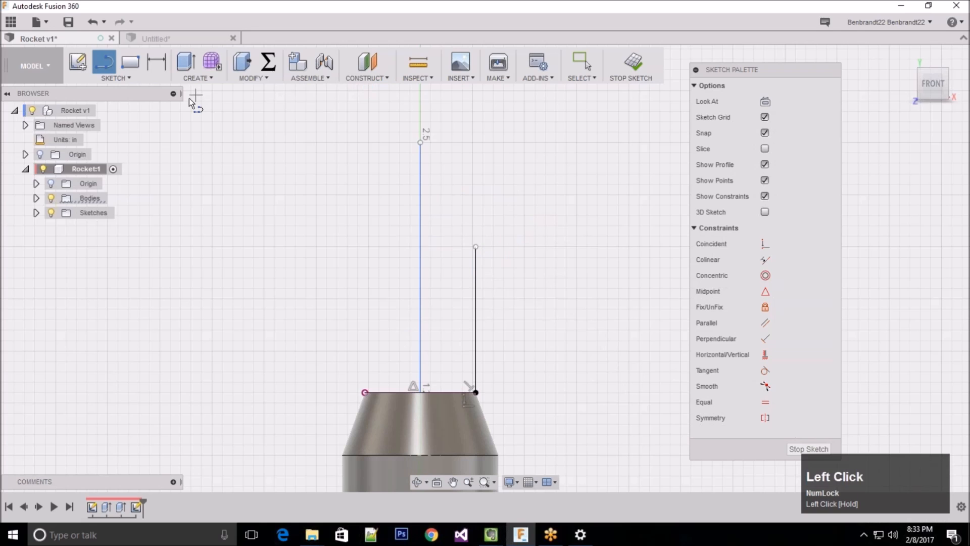
Step: Draw a three-point arc bulging outward from the upper end of the vertical side line to the upper end of the centreline
{"action": "left_click", "coordinate": [115, 79]}
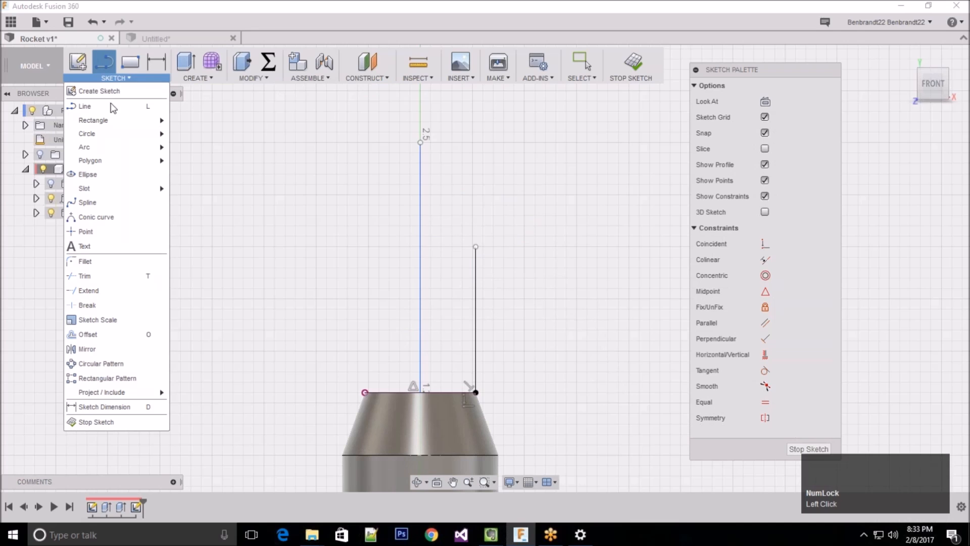
{"action": "mouse_move", "coordinate": [109, 150]}
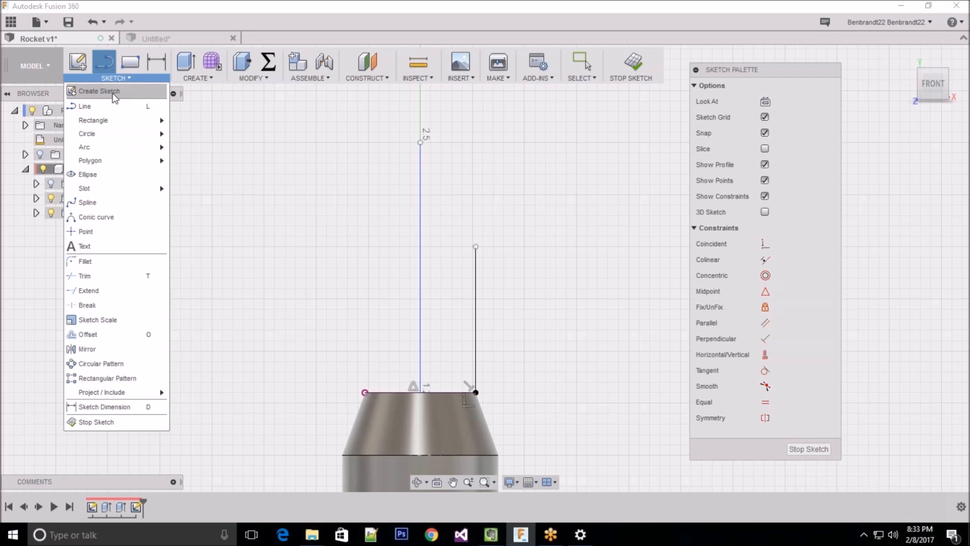
{"action": "left_click", "coordinate": [89, 148]}
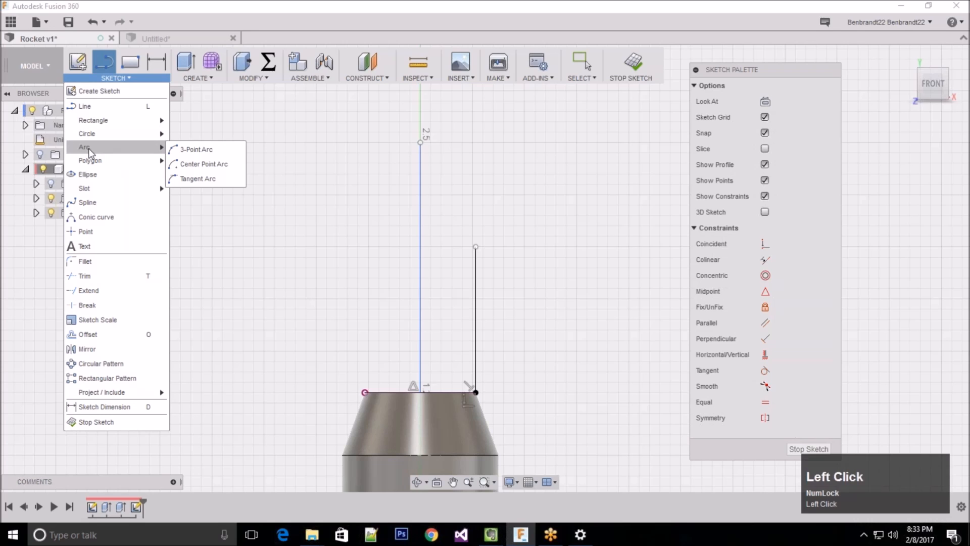
{"action": "left_click", "coordinate": [193, 147]}
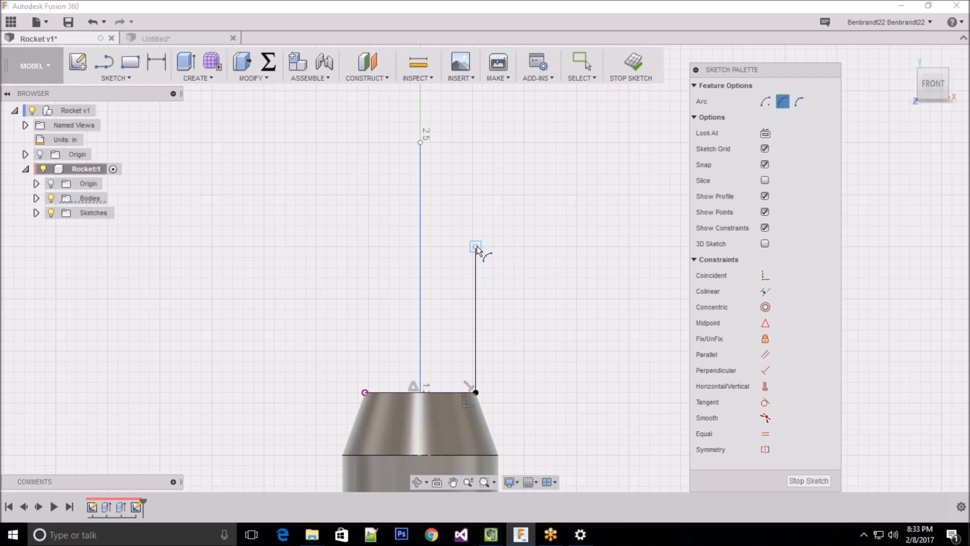
{"action": "left_click", "coordinate": [476, 246]}
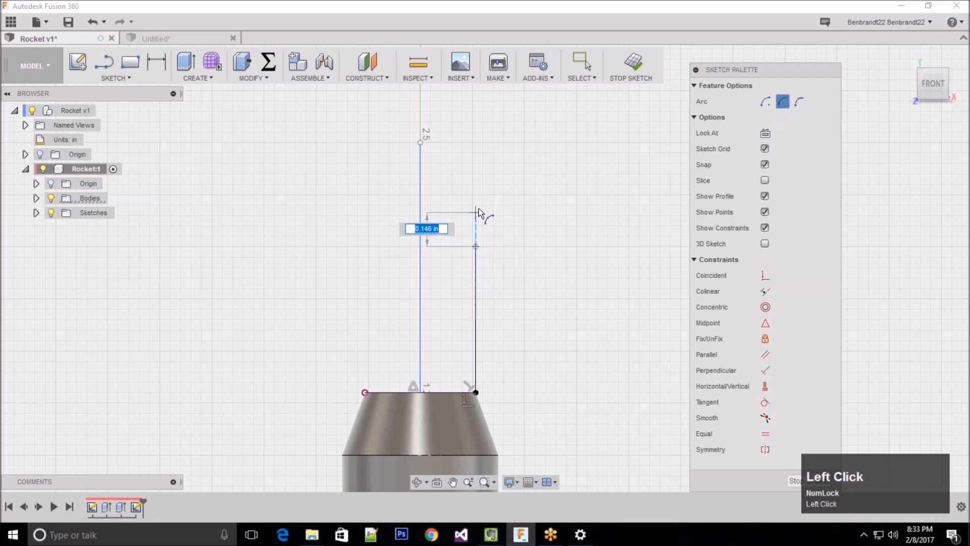
{"action": "left_click", "coordinate": [420, 142]}
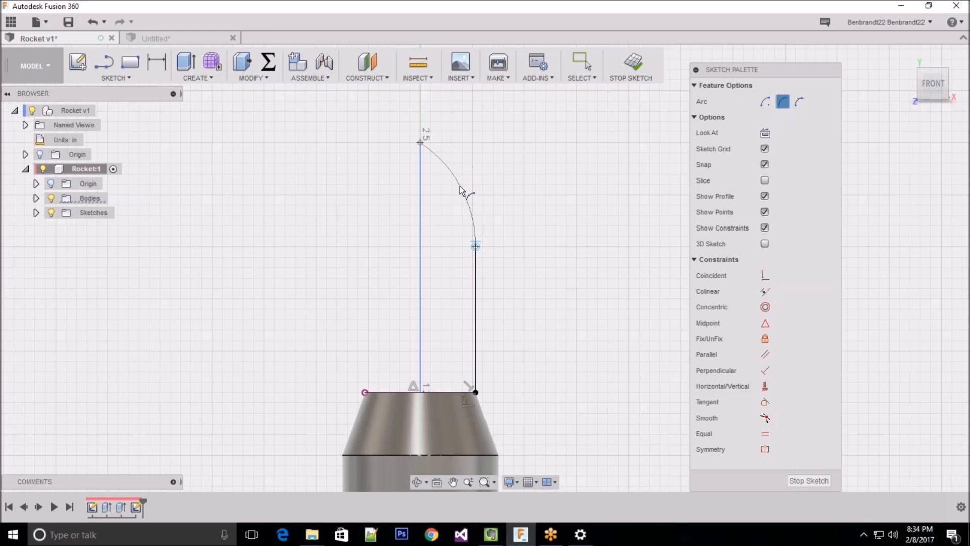
{"action": "left_click", "coordinate": [465, 170]}
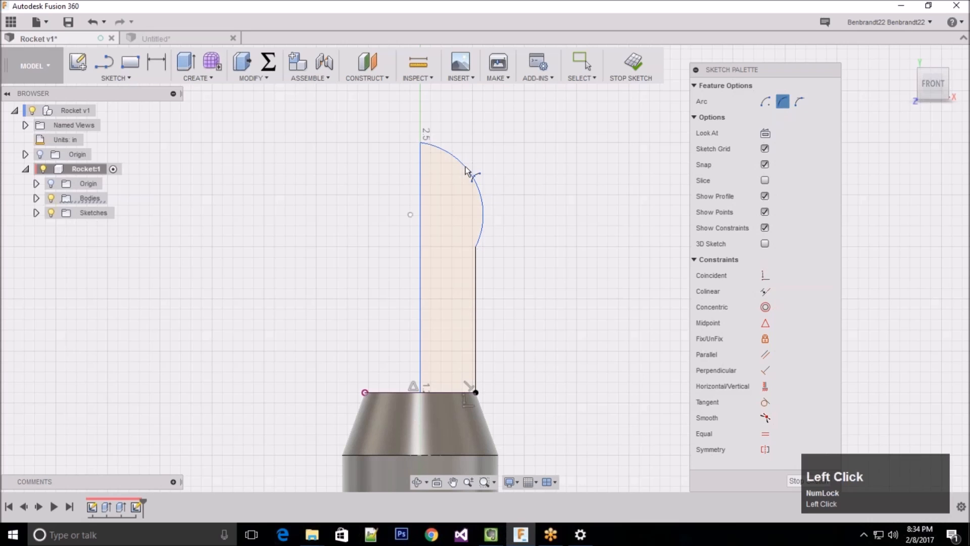
{"action": "key", "text": "Escape"}
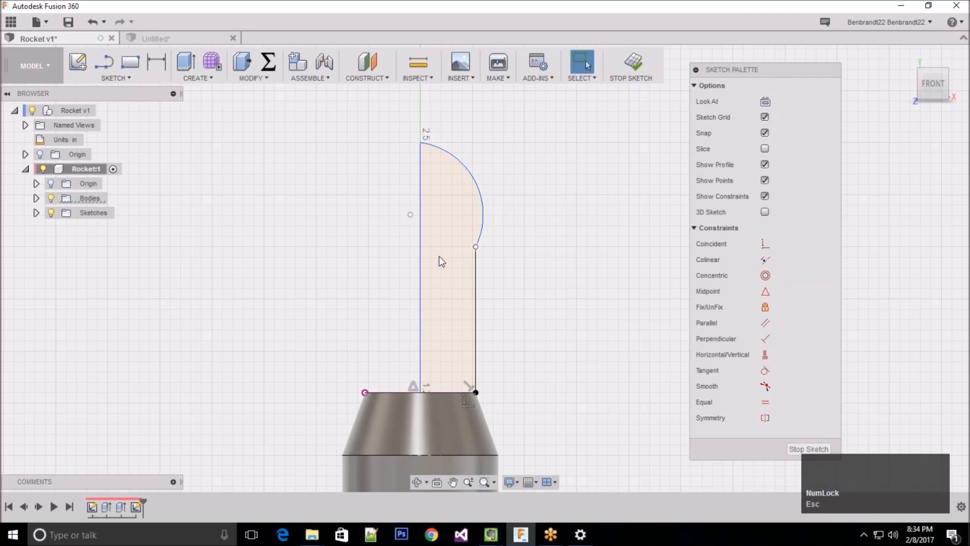
{"action": "double_click", "coordinate": [475, 253]}
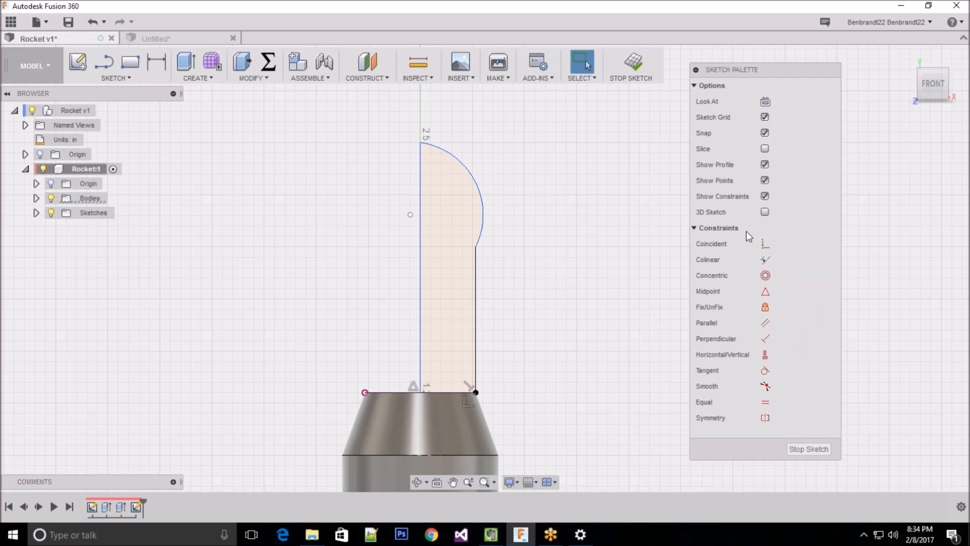
Step: Make the nose arc tangent to the vertical side line
{"action": "mouse_move", "coordinate": [741, 68]}
{"action": "left_mouse_down"}
{"action": "mouse_move", "coordinate": [759, 75]}
{"action": "mouse_move", "coordinate": [735, 66]}
{"action": "left_mouse_up"}
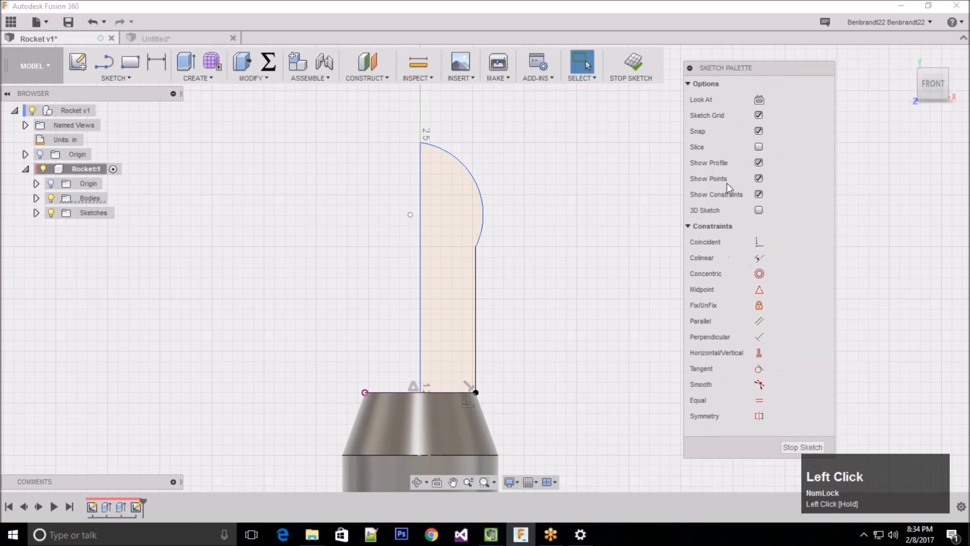
{"action": "left_click", "coordinate": [688, 226]}
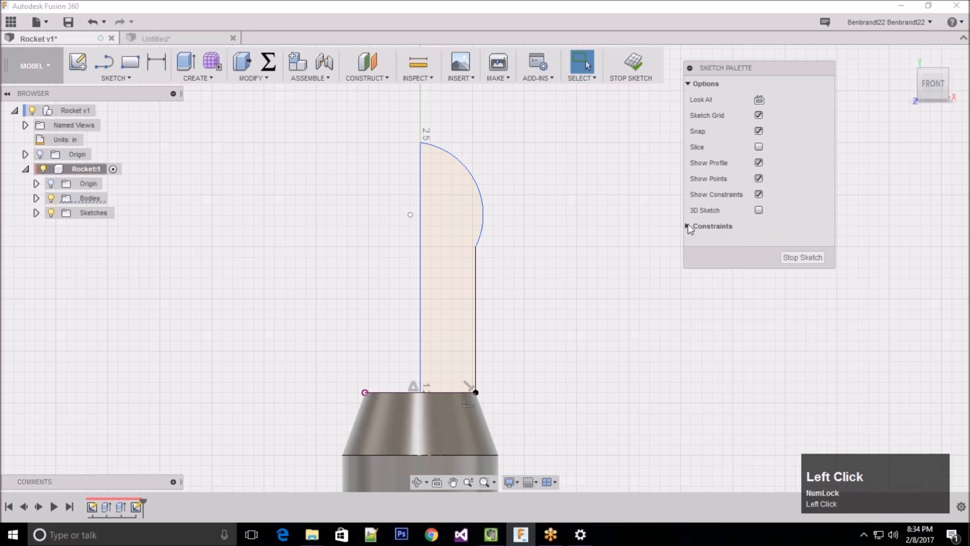
{"action": "left_click", "coordinate": [688, 225]}
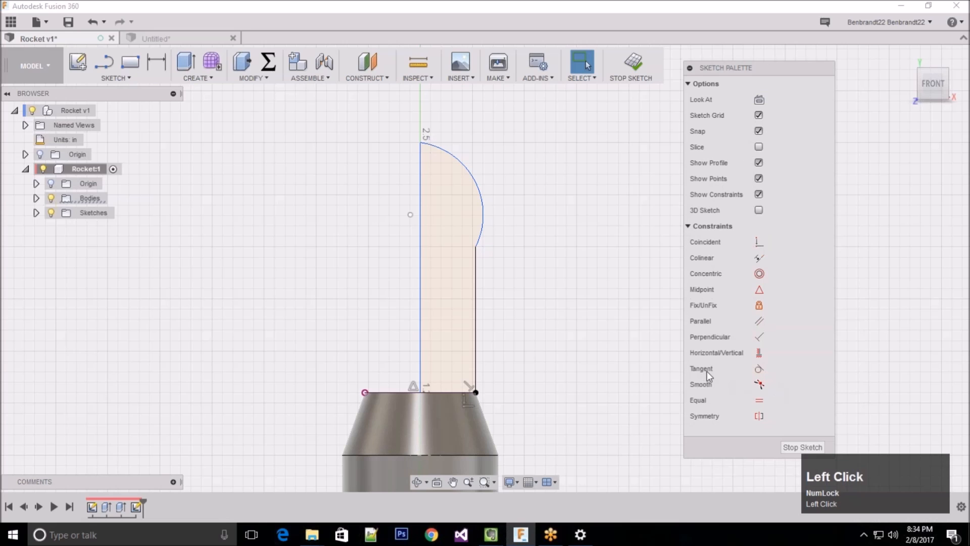
{"action": "left_click", "coordinate": [758, 369]}
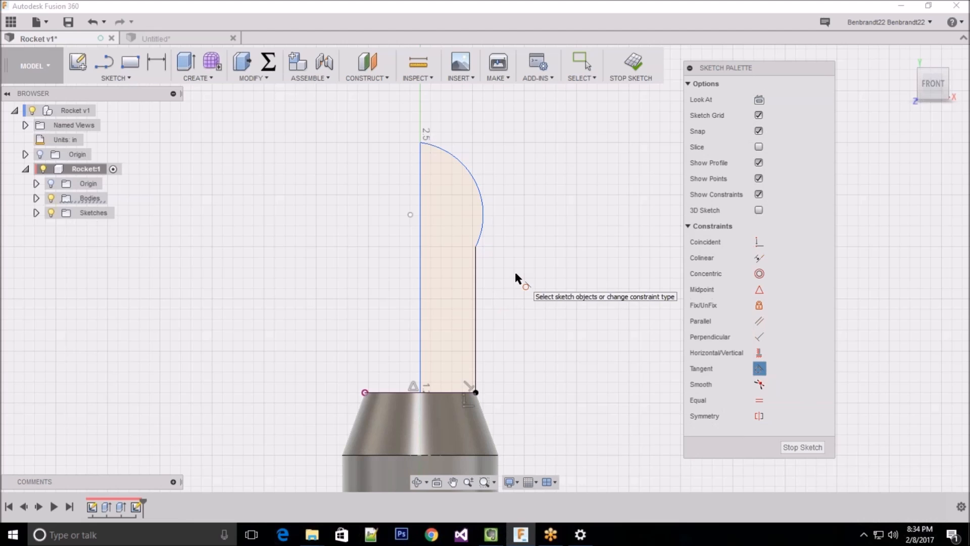
{"action": "left_click", "coordinate": [476, 302]}
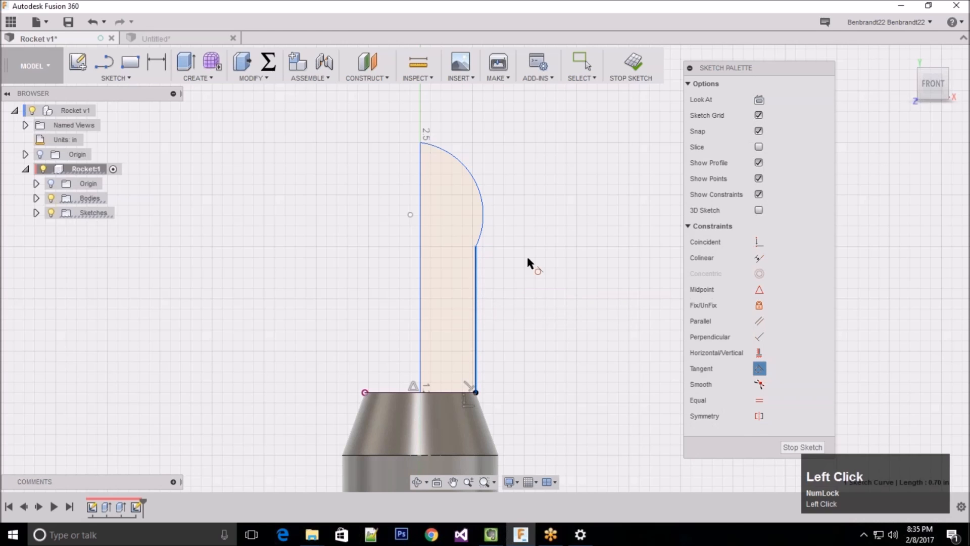
{"action": "left_click", "coordinate": [478, 188]}
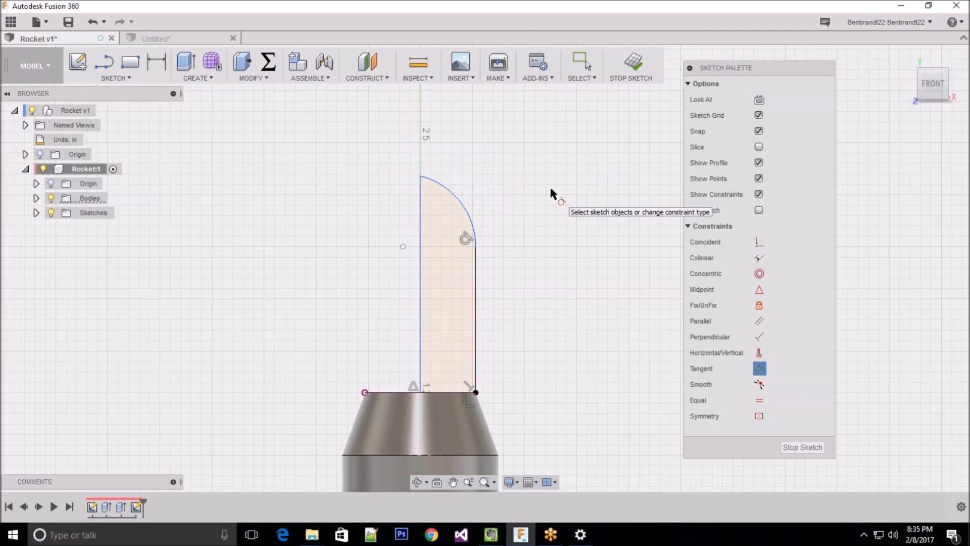
{"action": "key", "text": "Escape"}
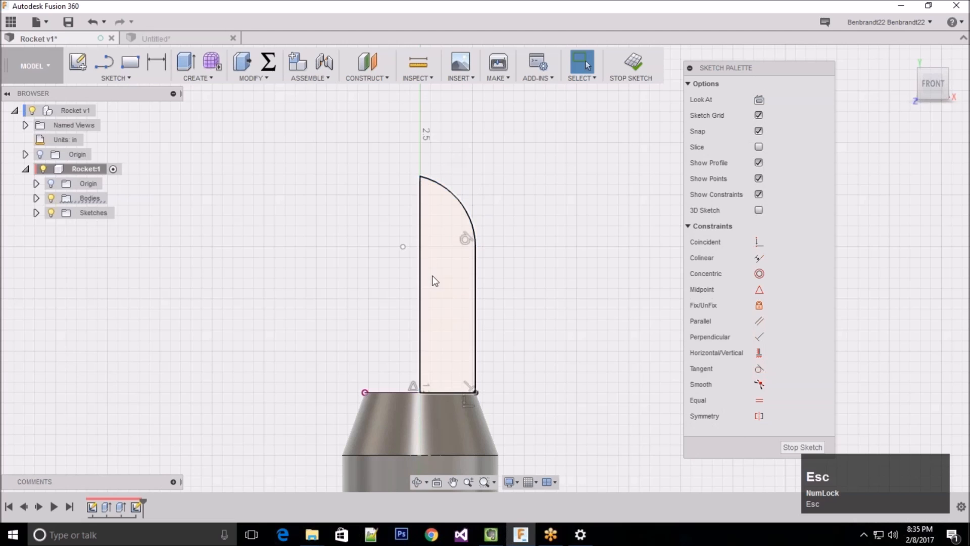
Step: Pull the centreline's upper end off axis and constrain the centreline to vertical
{"action": "left_click_drag", "start_coordinate": [421, 177], "coordinate": [394, 158]}
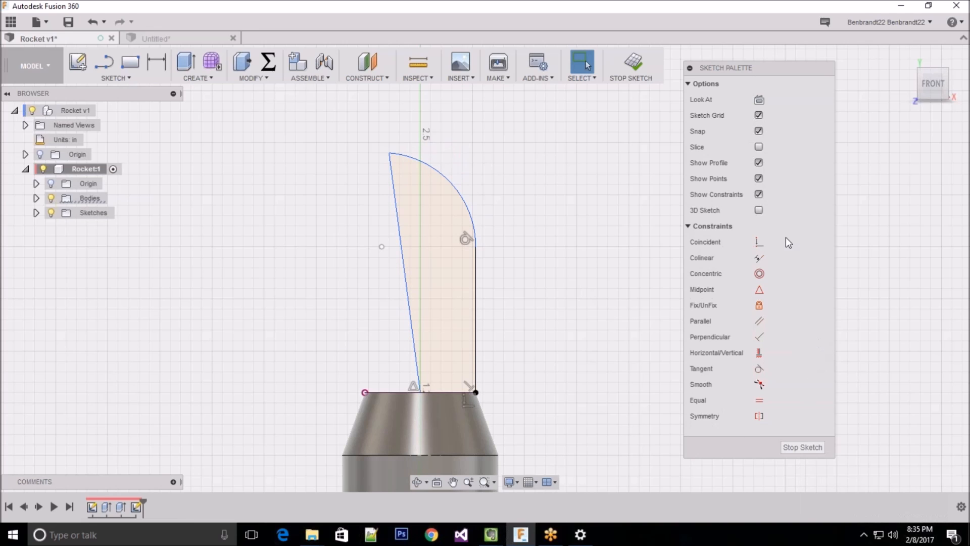
{"action": "left_click", "coordinate": [759, 353]}
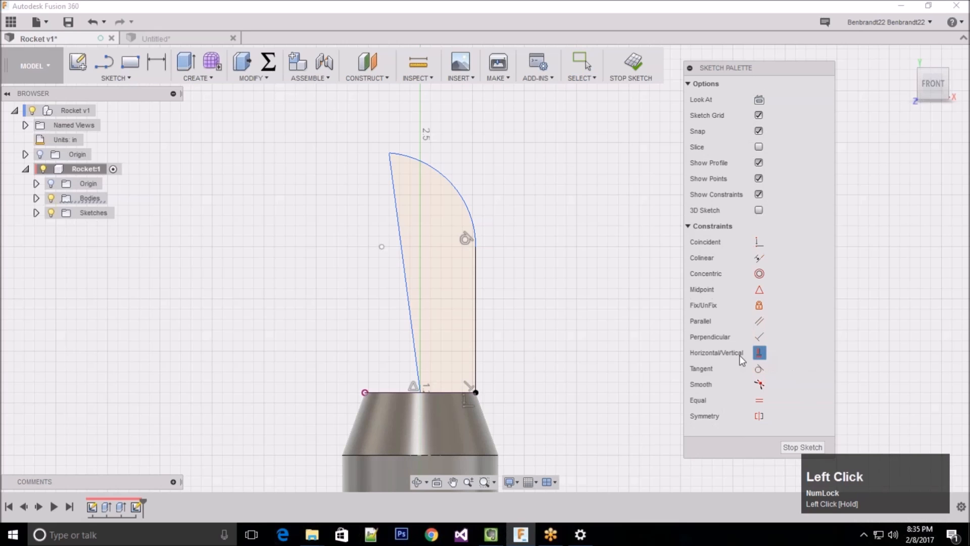
{"action": "left_click", "coordinate": [405, 288]}
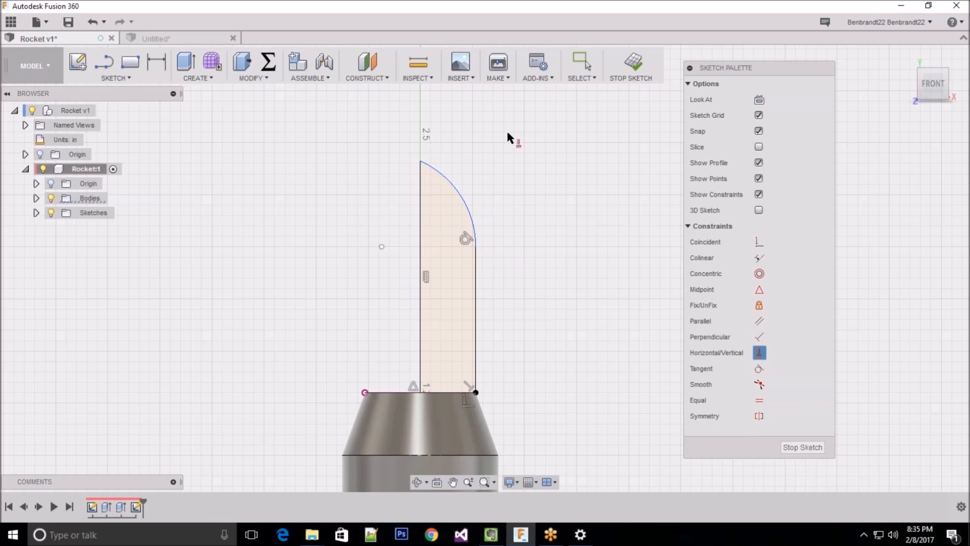
{"action": "key", "text": "Escape"}
{"action": "key", "text": "Escape"}
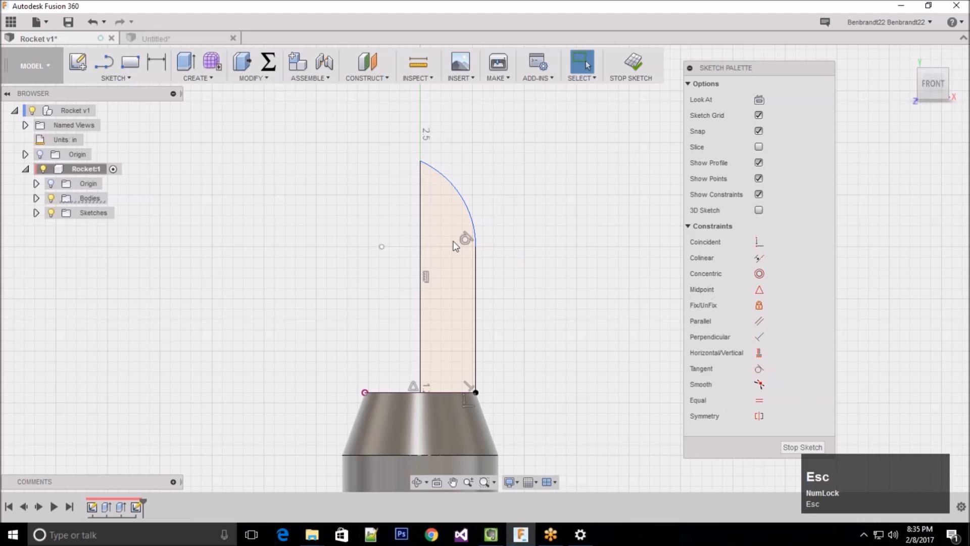
Step: Dimension the outer vertical side line to 0.75 in
{"action": "key", "text": "d"}
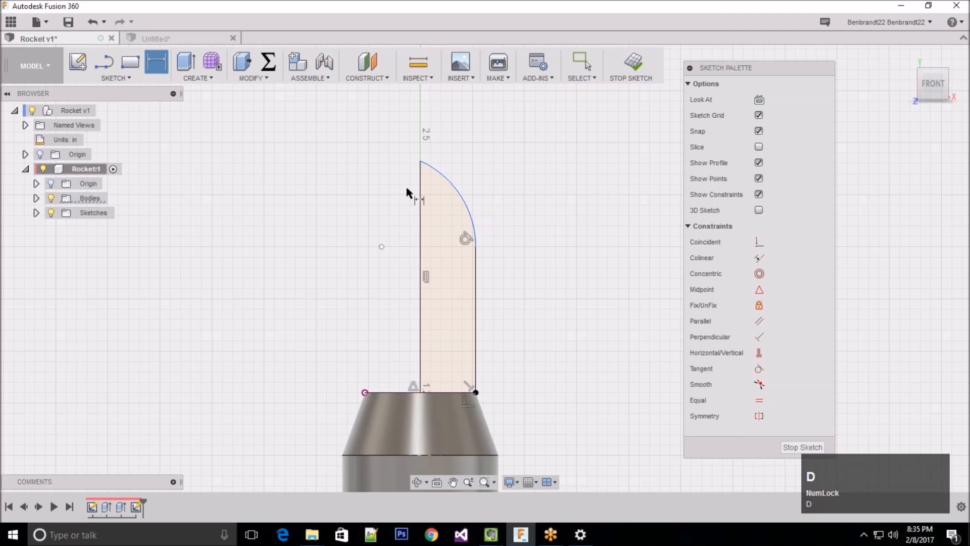
{"action": "left_click", "coordinate": [122, 78]}
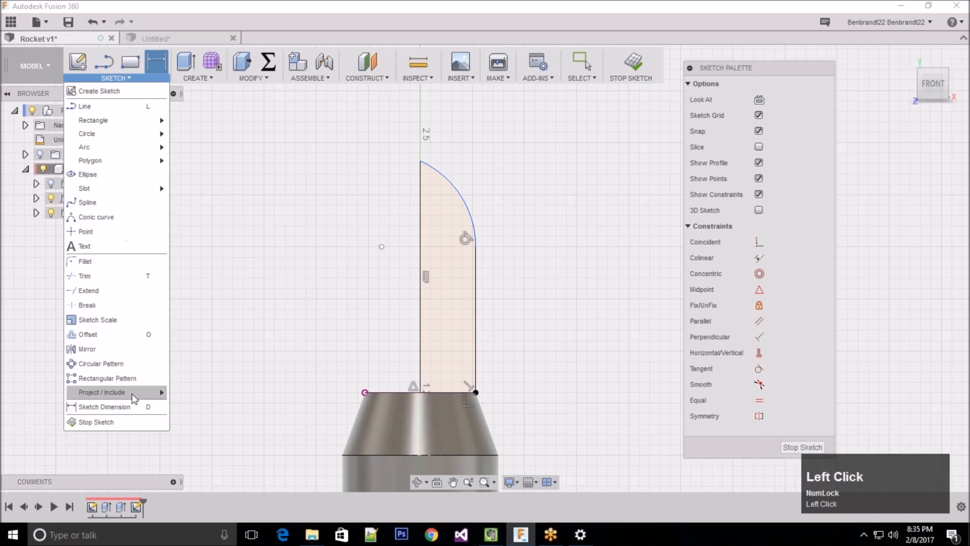
{"action": "left_click", "coordinate": [132, 407]}
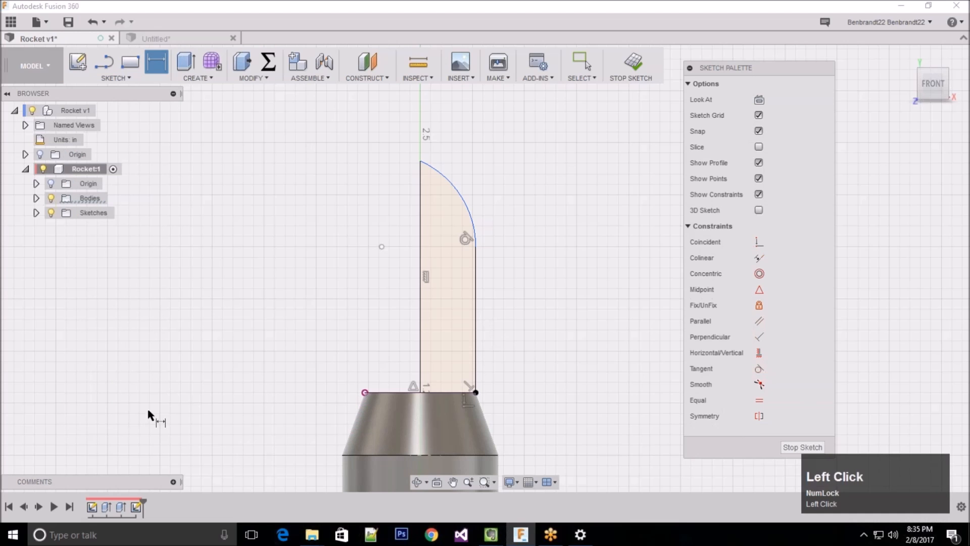
{"action": "left_click", "coordinate": [477, 326]}
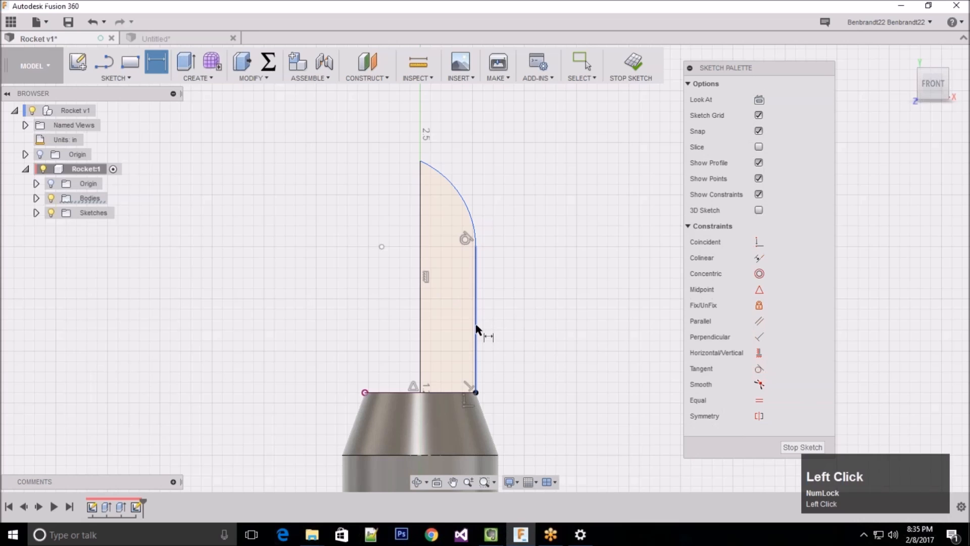
{"action": "left_click", "coordinate": [528, 311]}
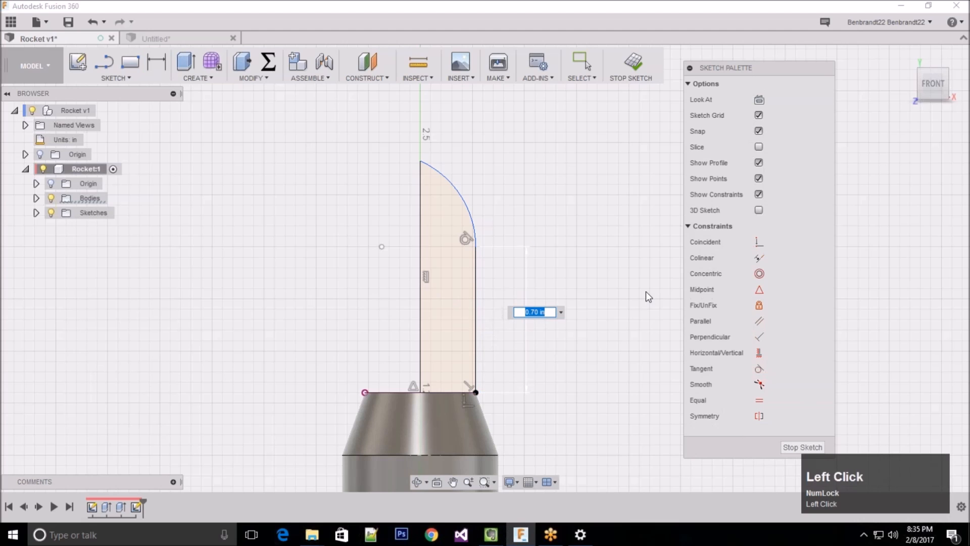
{"action": "type", "text": "0.75"}
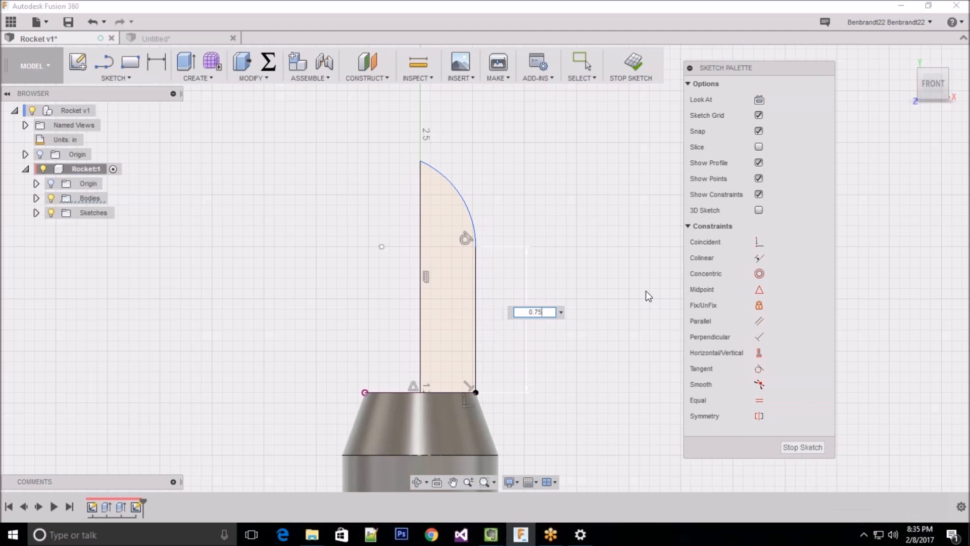
{"action": "key", "text": "Return"}
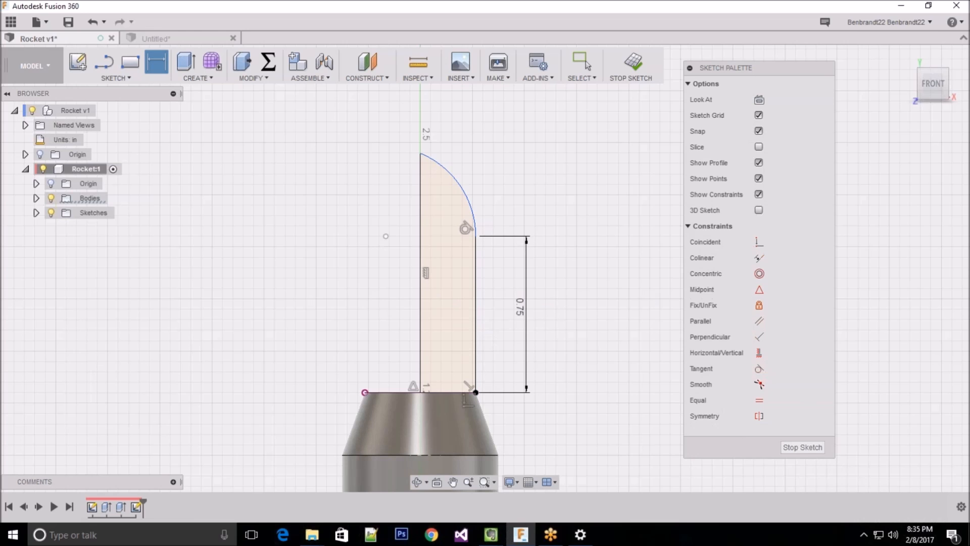
Step: Stretch the nose tip upward along the centreline to about 0.55 in above the upper end of the side line
{"action": "scroll", "coordinate": [508, 400], "scroll_direction": "up", "scroll_amount": 2}
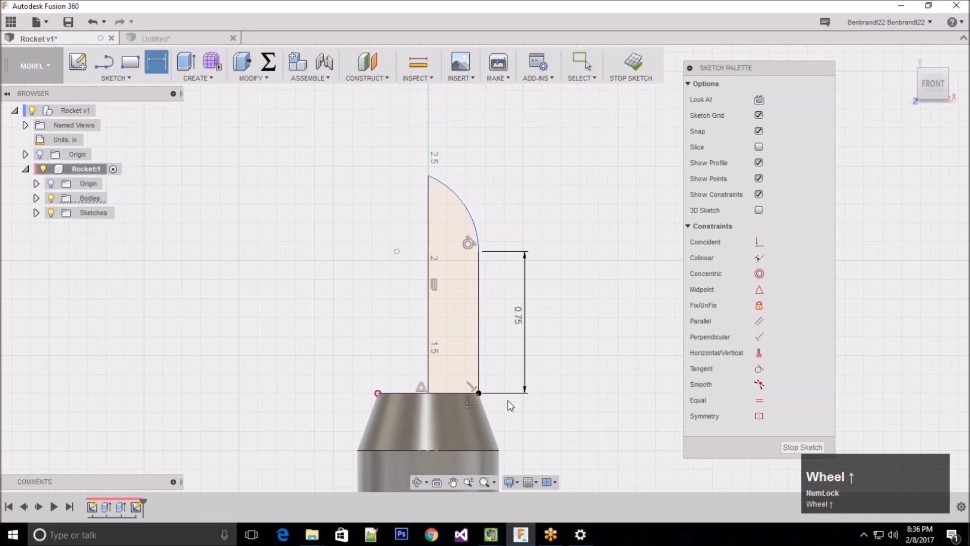
{"action": "scroll", "coordinate": [508, 401], "scroll_direction": "up", "scroll_amount": 2}
{"action": "scroll", "coordinate": [497, 222], "scroll_direction": "down", "scroll_amount": 2}
{"action": "left_click_drag", "start_coordinate": [429, 239], "coordinate": [428, 200]}
{"action": "left_click", "coordinate": [448, 245]}
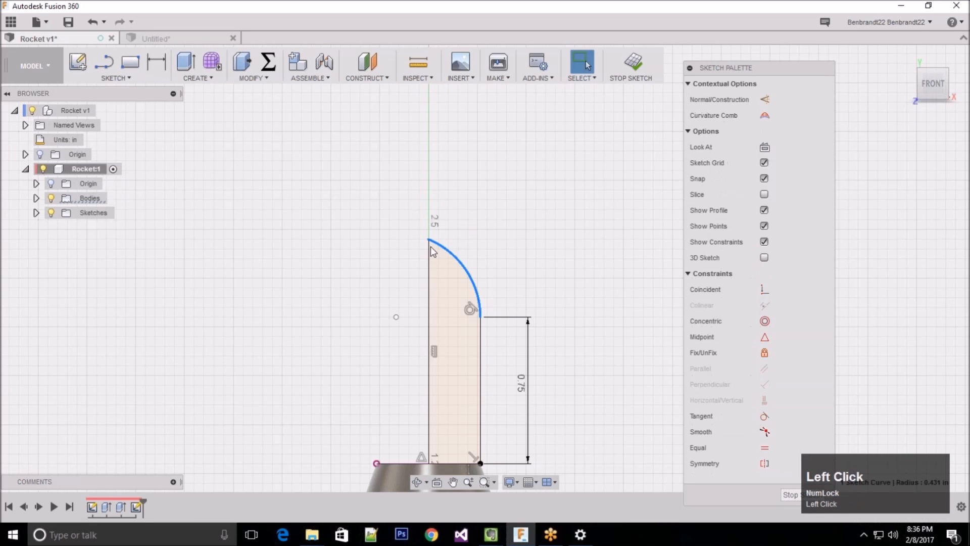
{"action": "left_click_drag", "start_coordinate": [429, 239], "coordinate": [524, 189]}
Step: Dimension the vertical distance between the side line's upper end and the nose tip to 1 in
{"action": "key", "text": "d"}
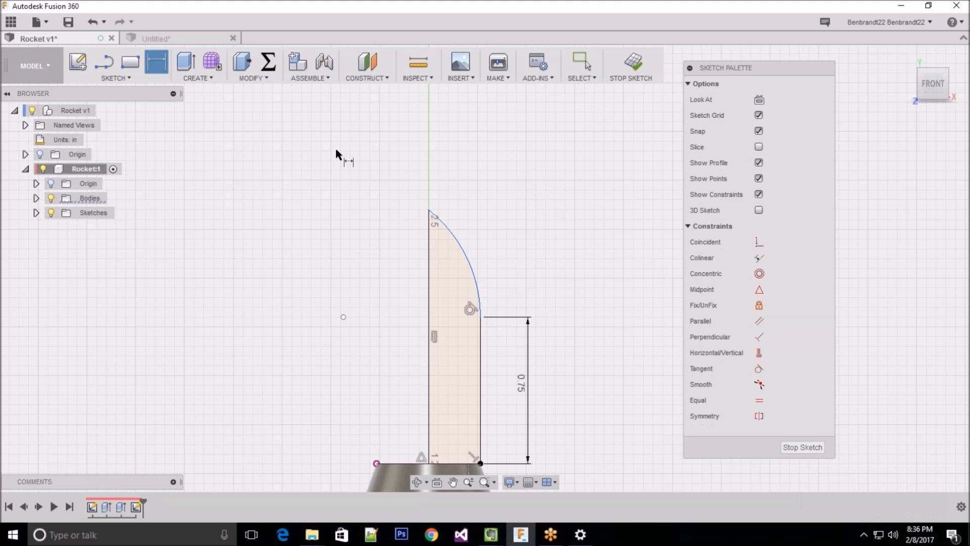
{"action": "left_click", "coordinate": [116, 78]}
{"action": "left_click", "coordinate": [129, 407]}
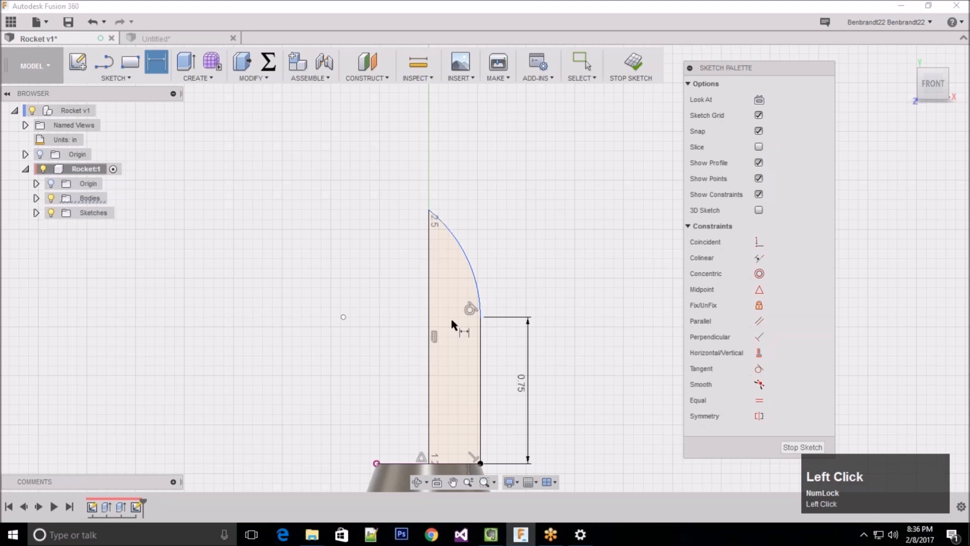
{"action": "left_click", "coordinate": [481, 318]}
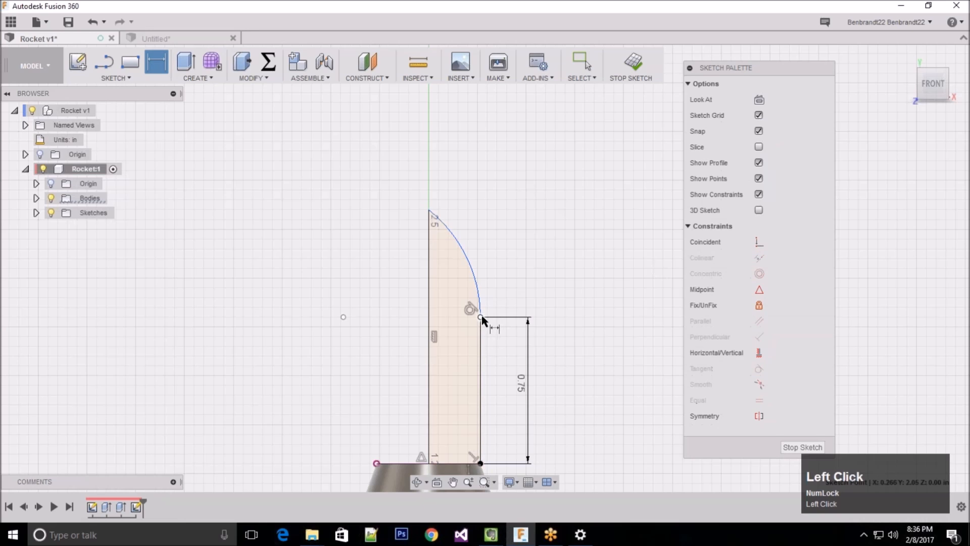
{"action": "left_click", "coordinate": [430, 210]}
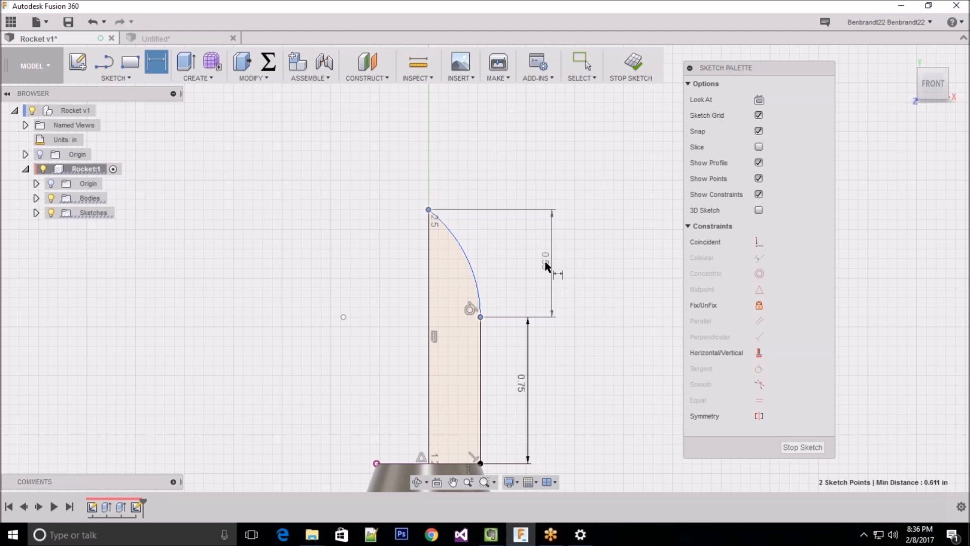
{"action": "left_click", "coordinate": [547, 262]}
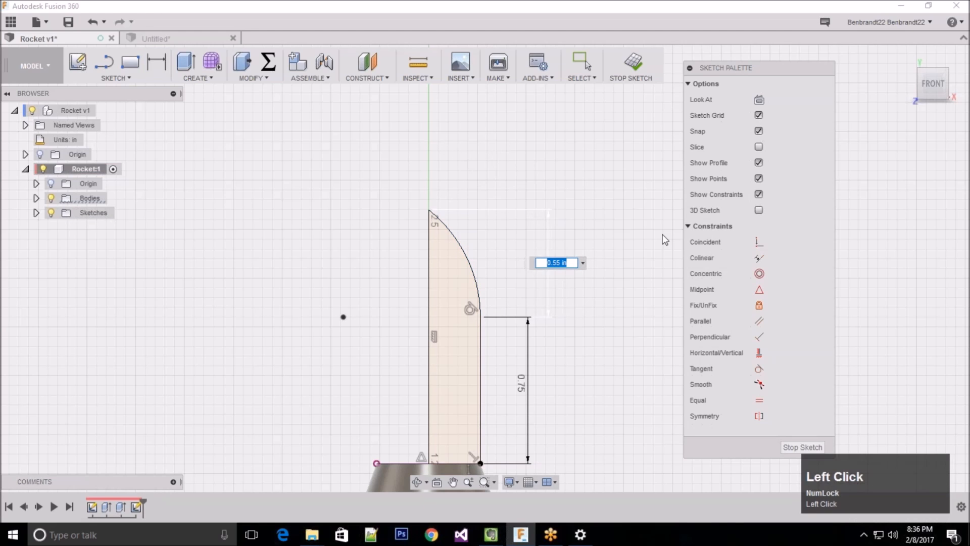
{"action": "type", "text": "1"}
{"action": "key", "text": "Return"}
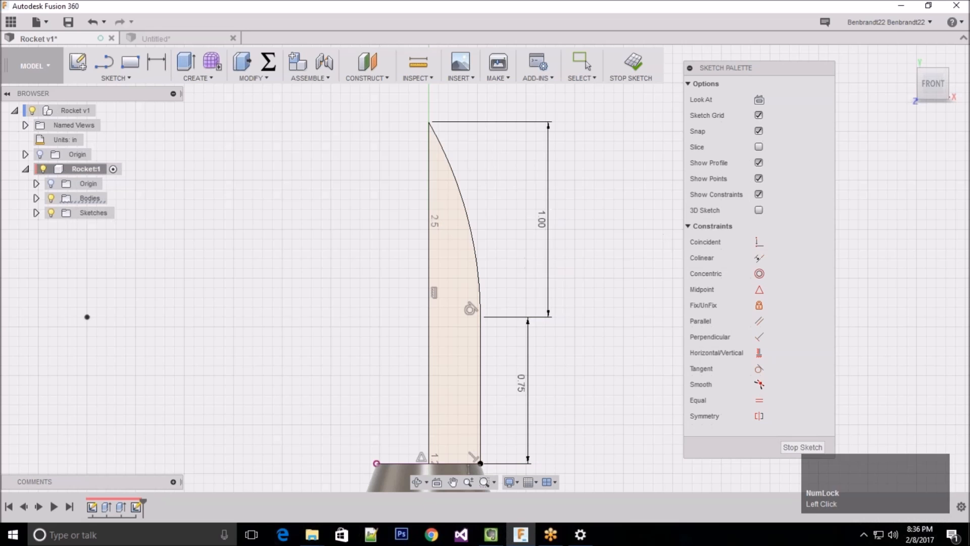
Step: Finish the dimensioned nose profile sketch
{"action": "scroll", "coordinate": [399, 404], "scroll_direction": "up", "scroll_amount": 2}
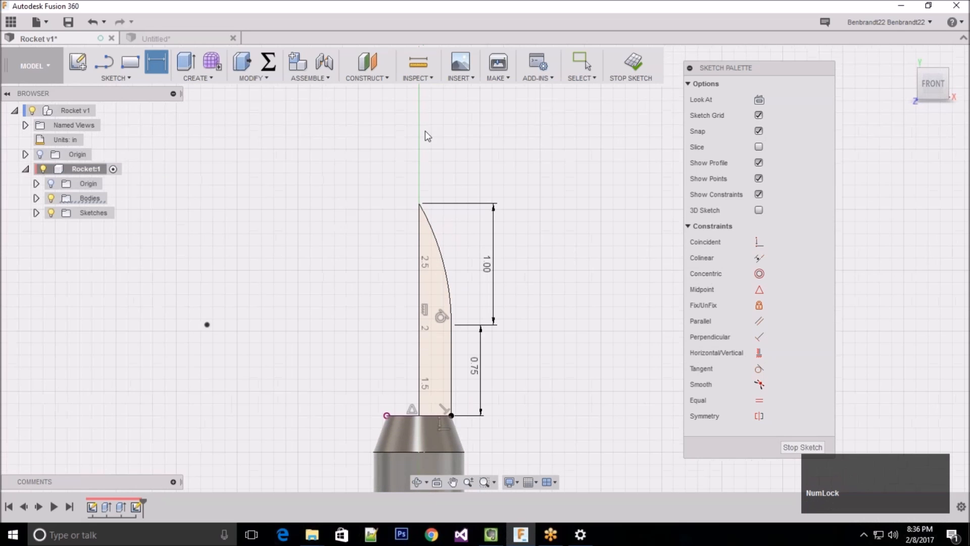
{"action": "scroll", "coordinate": [426, 132], "scroll_direction": "up", "scroll_amount": 1}
{"action": "scroll", "coordinate": [425, 133], "scroll_direction": "up", "scroll_amount": 2}
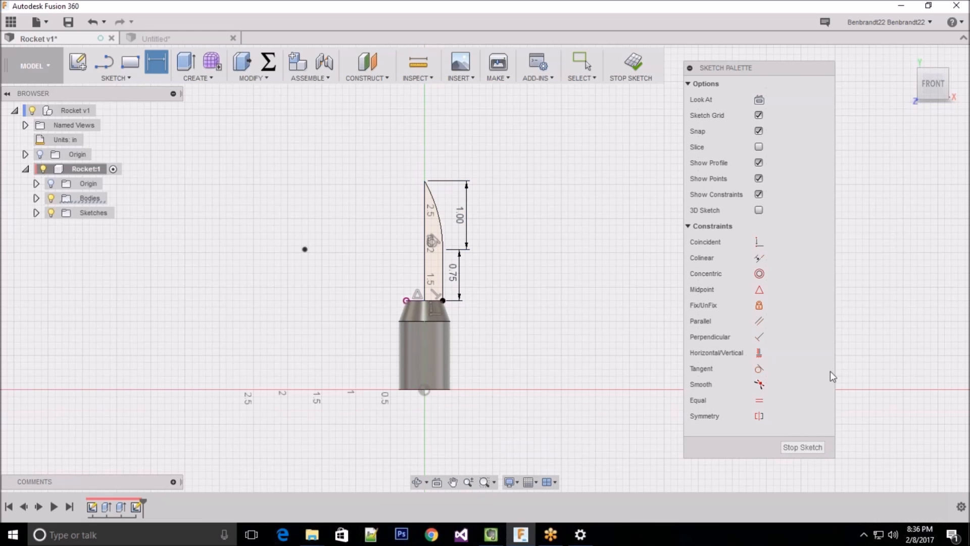
{"action": "left_click", "coordinate": [811, 446]}
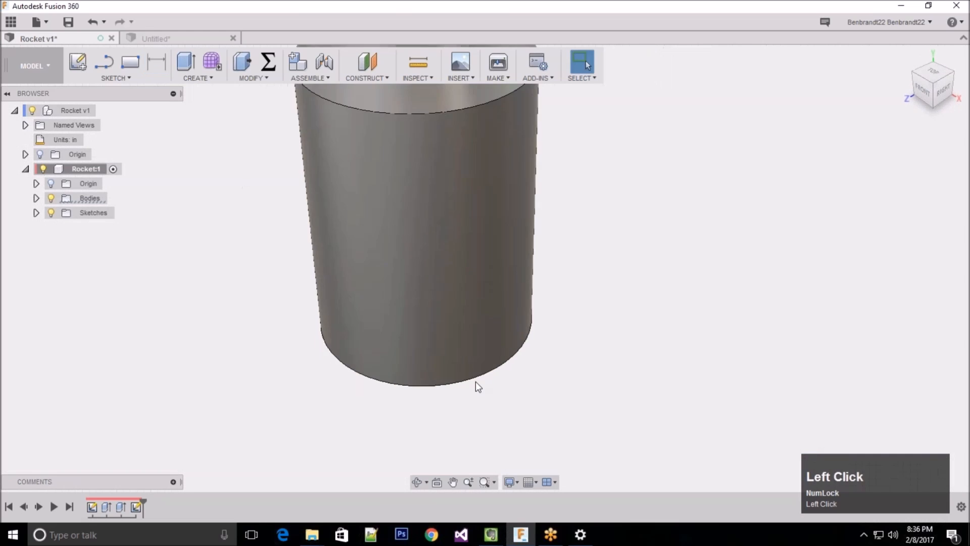
Step: Set up a Revolve of the nose profile around its vertical centreline
{"action": "scroll", "coordinate": [423, 417], "scroll_direction": "up", "scroll_amount": 3}
{"action": "scroll", "coordinate": [480, 161], "scroll_direction": "up", "scroll_amount": 2}
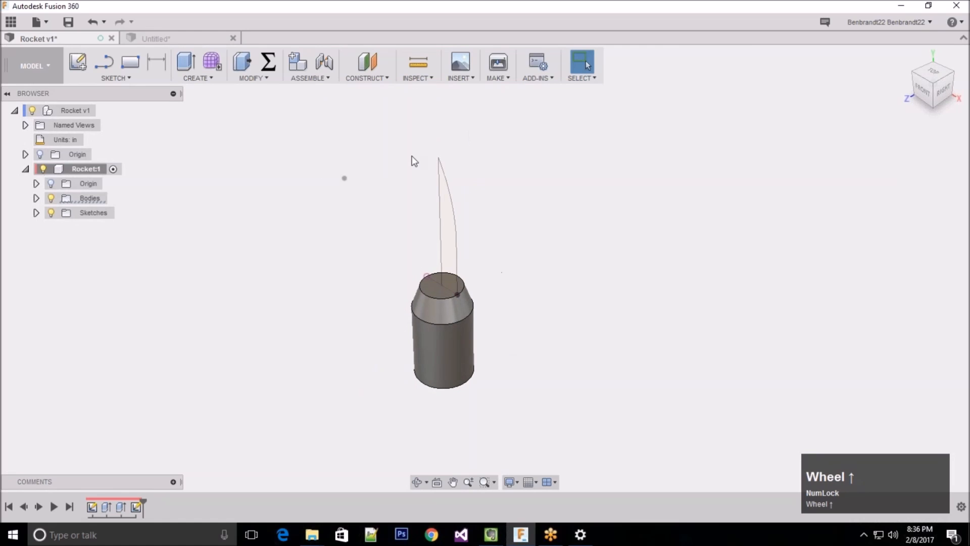
{"action": "left_click", "coordinate": [207, 81]}
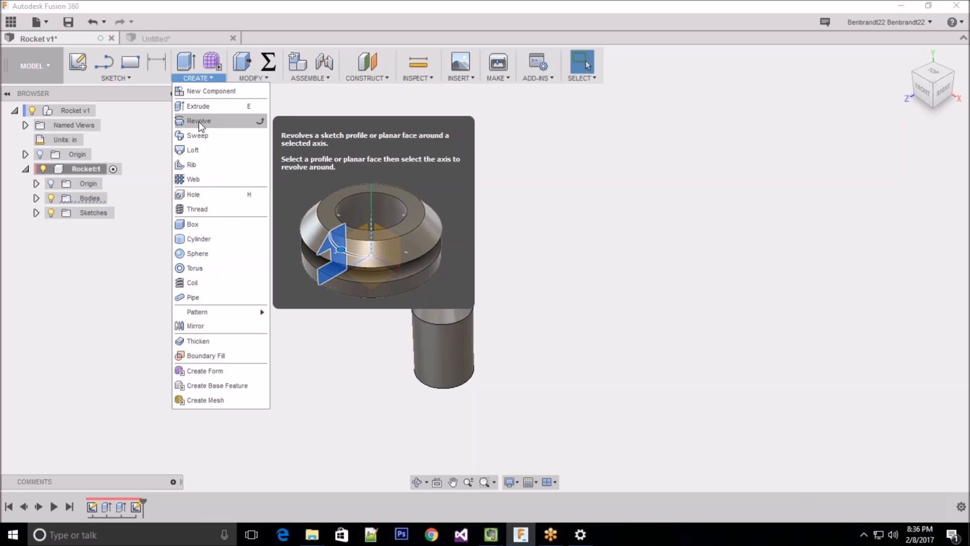
{"action": "left_click", "coordinate": [199, 123]}
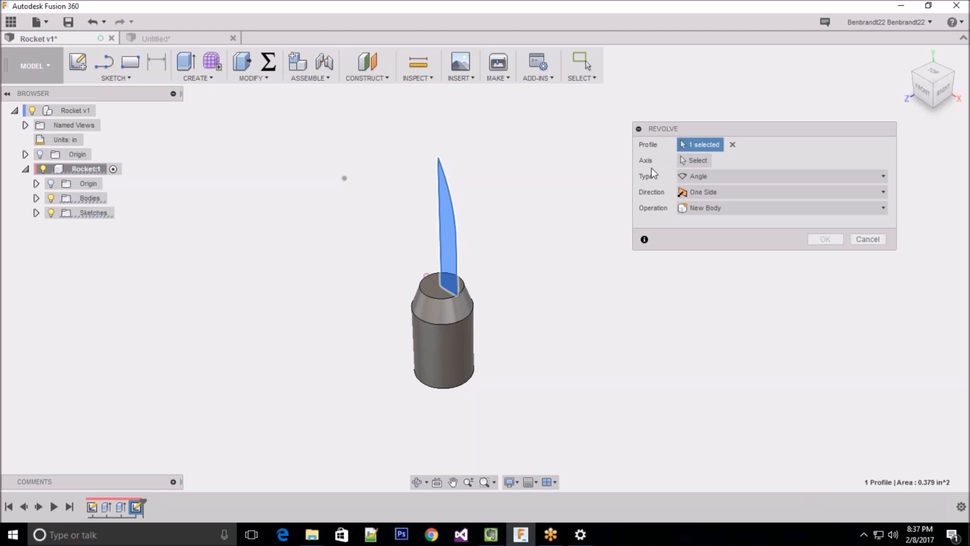
{"action": "left_click", "coordinate": [695, 161]}
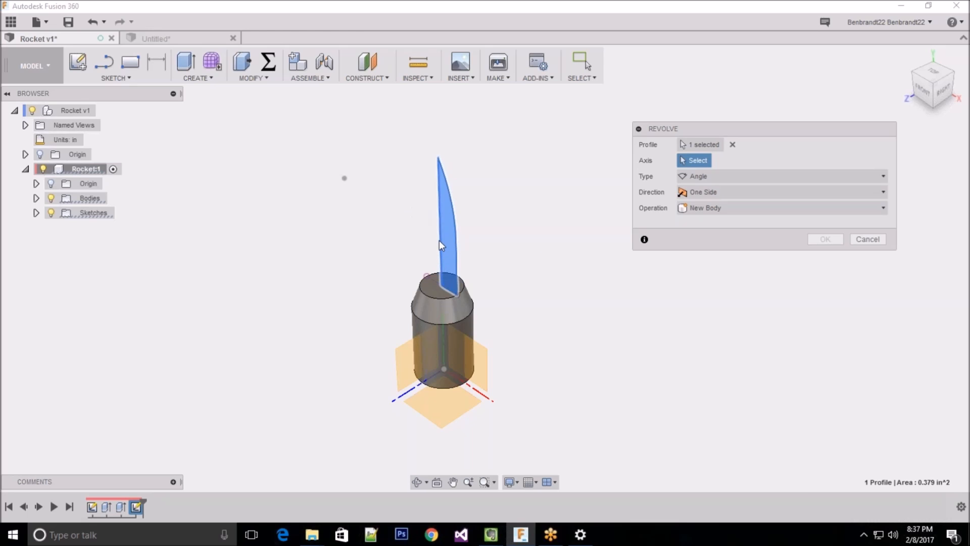
{"action": "scroll", "coordinate": [439, 241], "scroll_direction": "up", "scroll_amount": 3}
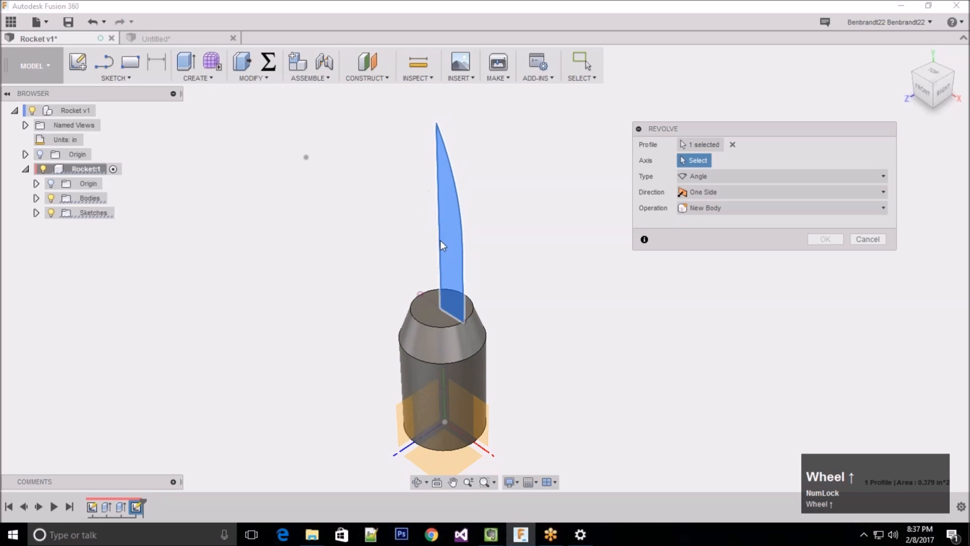
{"action": "left_click", "coordinate": [440, 240]}
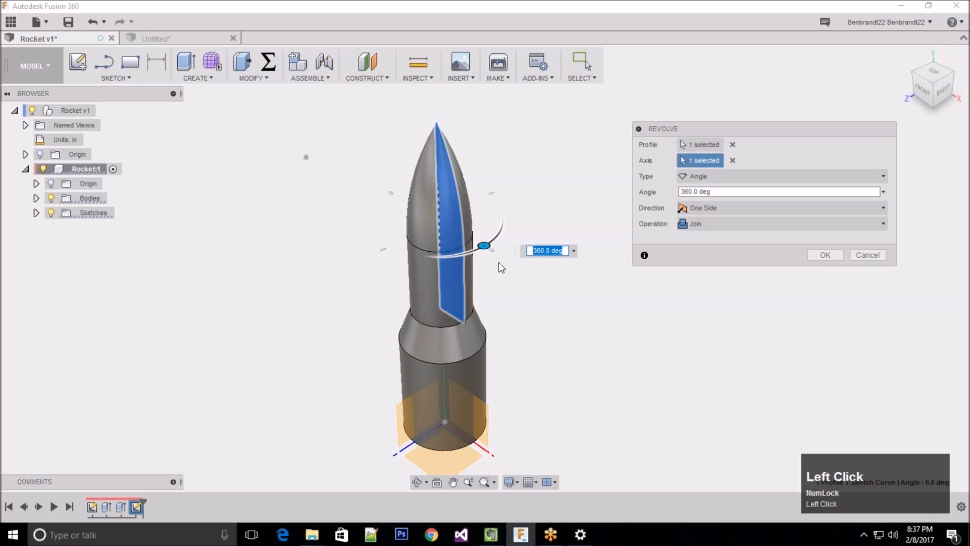
Step: Set the revolve angle to 360 degrees and complete it as a Join with the rocket body
{"action": "mouse_move", "coordinate": [541, 169]}
{"action": "middle_mouse_down"}
{"action": "mouse_move", "coordinate": [542, 190]}
{"action": "mouse_move", "coordinate": [539, 171]}
{"action": "middle_mouse_up"}
{"action": "left_click_drag", "start_coordinate": [493, 260], "coordinate": [413, 268]}
{"action": "middle_click_drag", "start_coordinate": [520, 247], "coordinate": [556, 228]}
{"action": "type", "text": "360"}
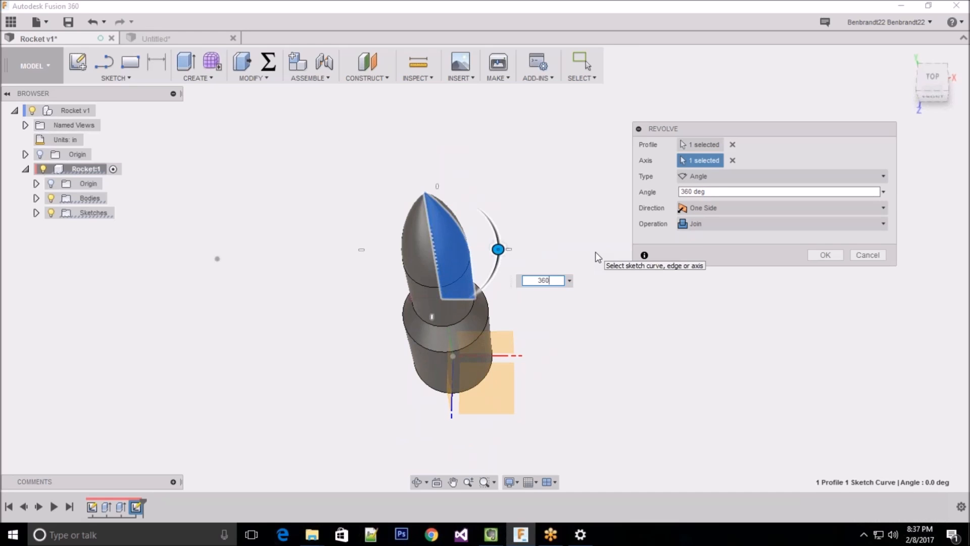
{"action": "left_click", "coordinate": [825, 255]}
Step: Create a sketch on the flat circular bottom face of the rocket's lower cylinder
{"action": "middle_click_drag", "start_coordinate": [573, 283], "coordinate": [586, 233], "text": "shift"}
{"action": "scroll", "coordinate": [474, 281], "scroll_direction": "up", "scroll_amount": 3}
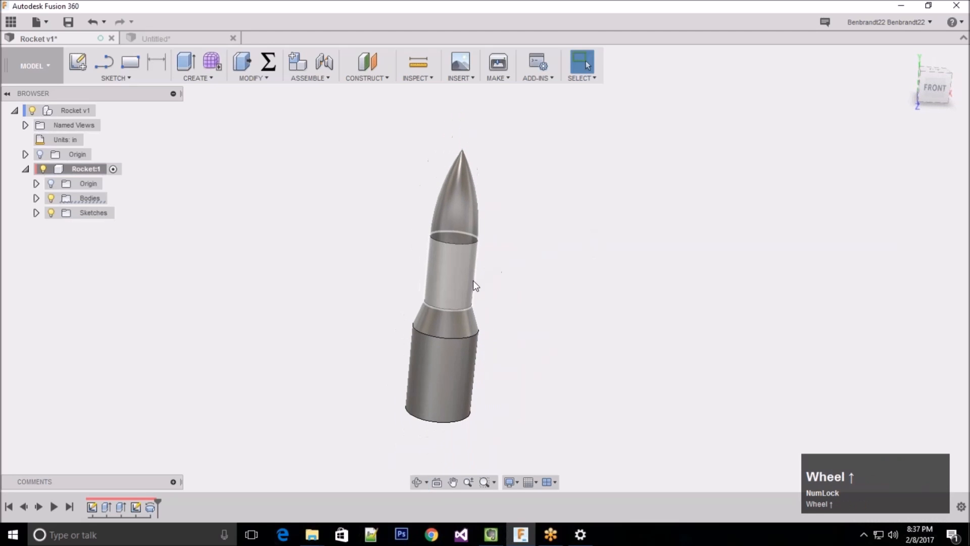
{"action": "middle_click_drag", "start_coordinate": [501, 337], "coordinate": [506, 321]}
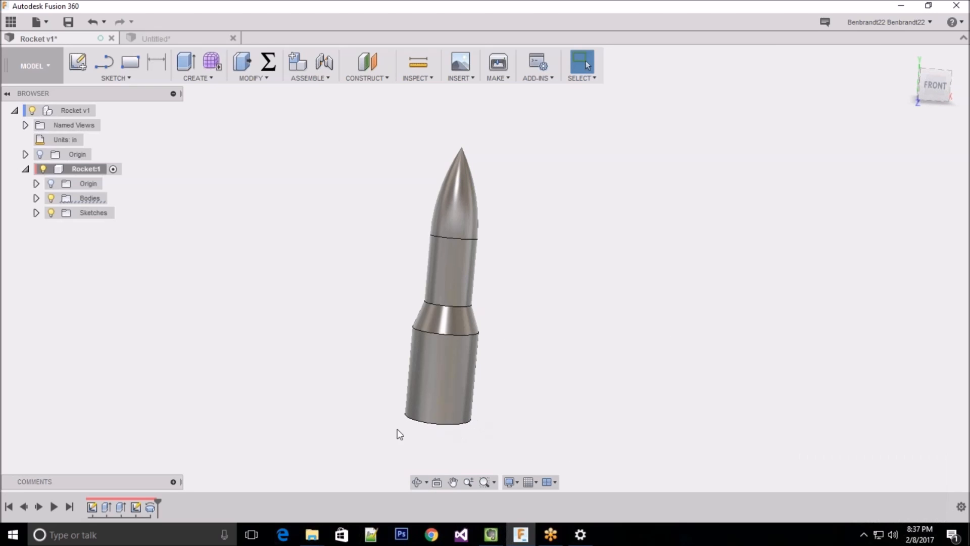
{"action": "middle_click_drag", "start_coordinate": [385, 424], "coordinate": [432, 354], "text": "shift"}
{"action": "scroll", "coordinate": [515, 383], "scroll_direction": "down", "scroll_amount": 2}
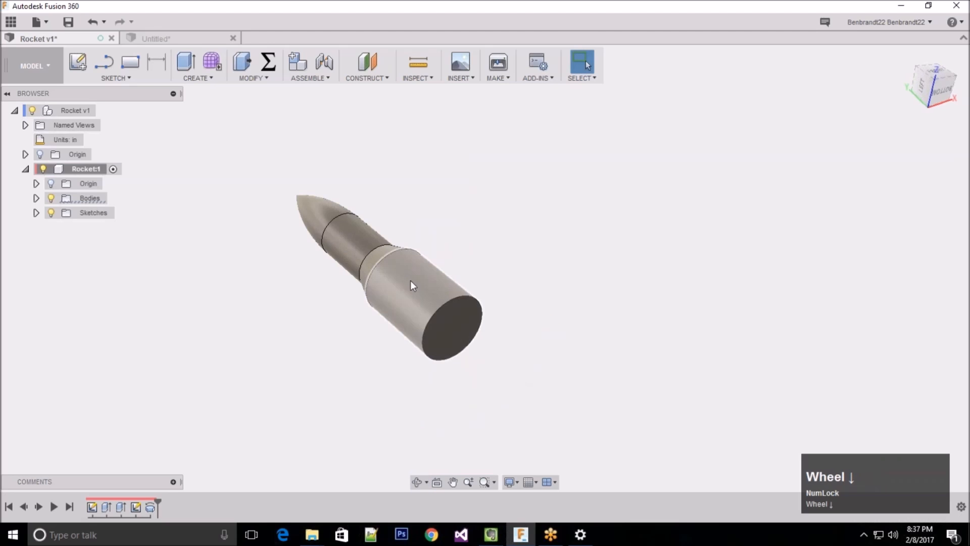
{"action": "scroll", "coordinate": [431, 374], "scroll_direction": "down", "scroll_amount": 2}
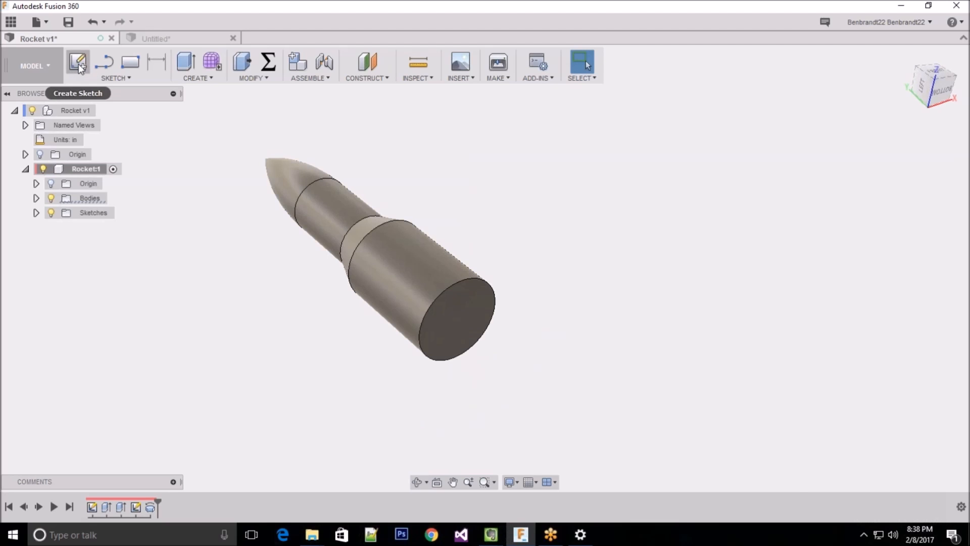
{"action": "left_click", "coordinate": [119, 76]}
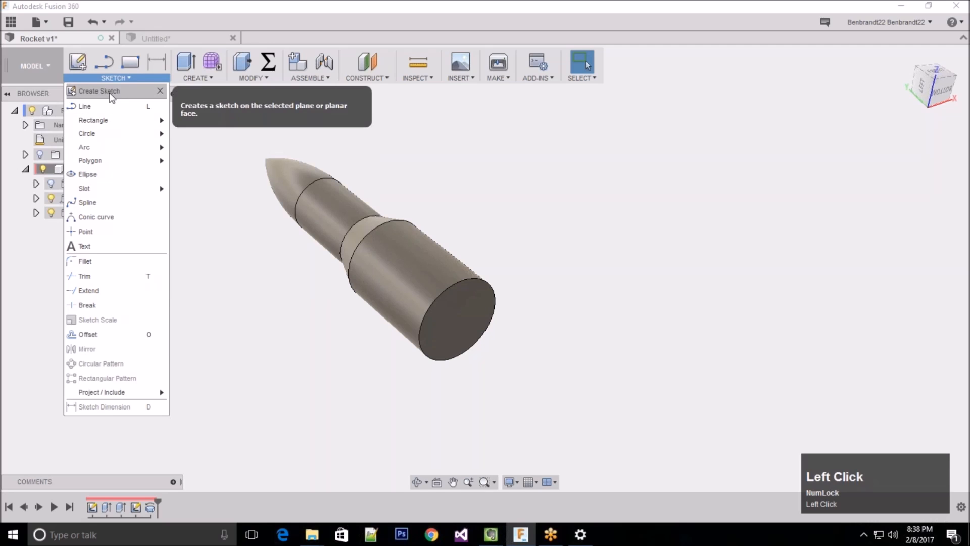
{"action": "left_click", "coordinate": [99, 91]}
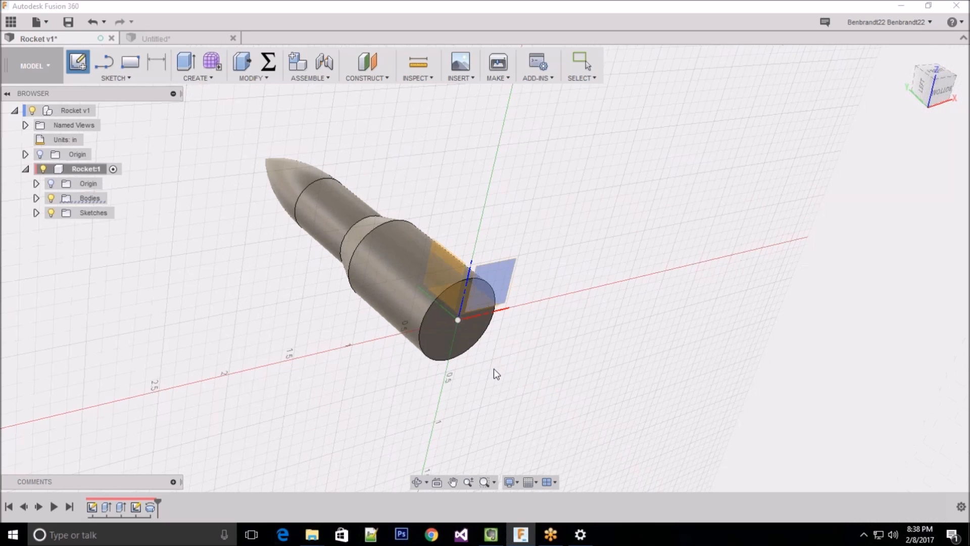
{"action": "left_click", "coordinate": [468, 334]}
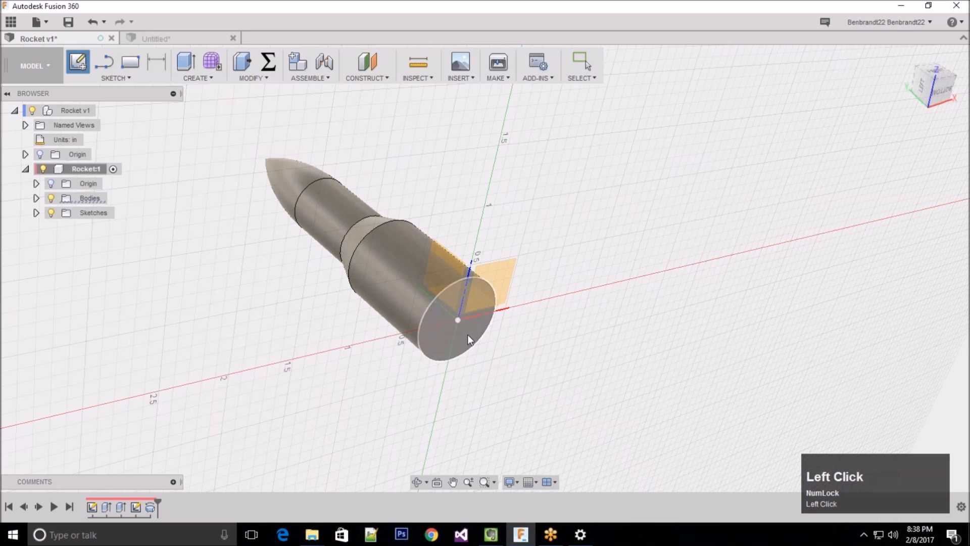
Step: Draw a centre diameter circle about 0.3 in across at the centre of the bottom face
{"action": "scroll", "coordinate": [500, 263], "scroll_direction": "down", "scroll_amount": 2}
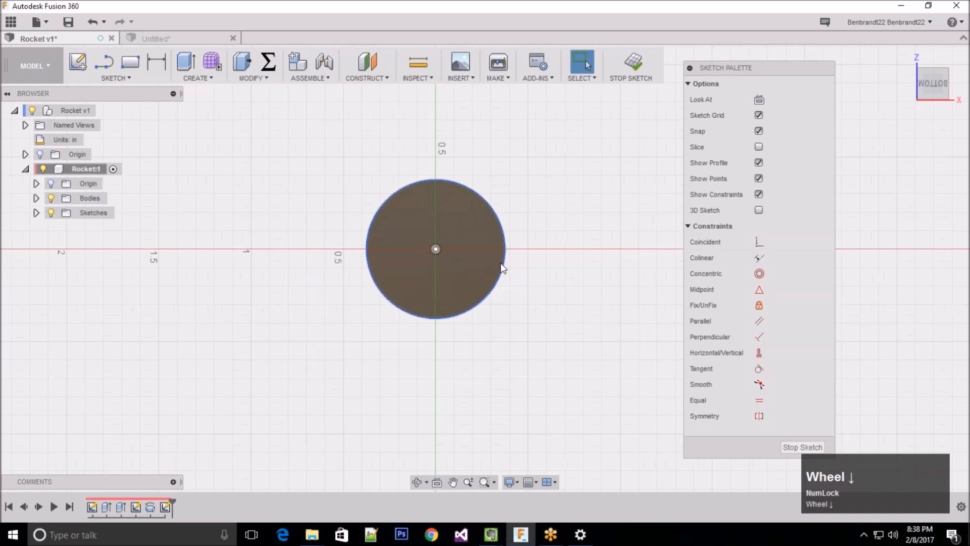
{"action": "scroll", "coordinate": [453, 195], "scroll_direction": "down", "scroll_amount": 2}
{"action": "left_click", "coordinate": [118, 77]}
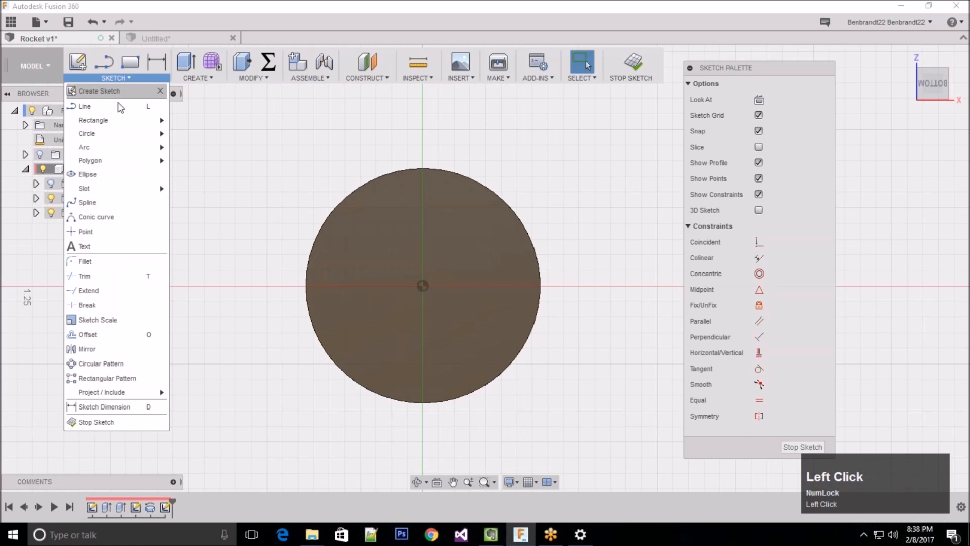
{"action": "mouse_move", "coordinate": [112, 134]}
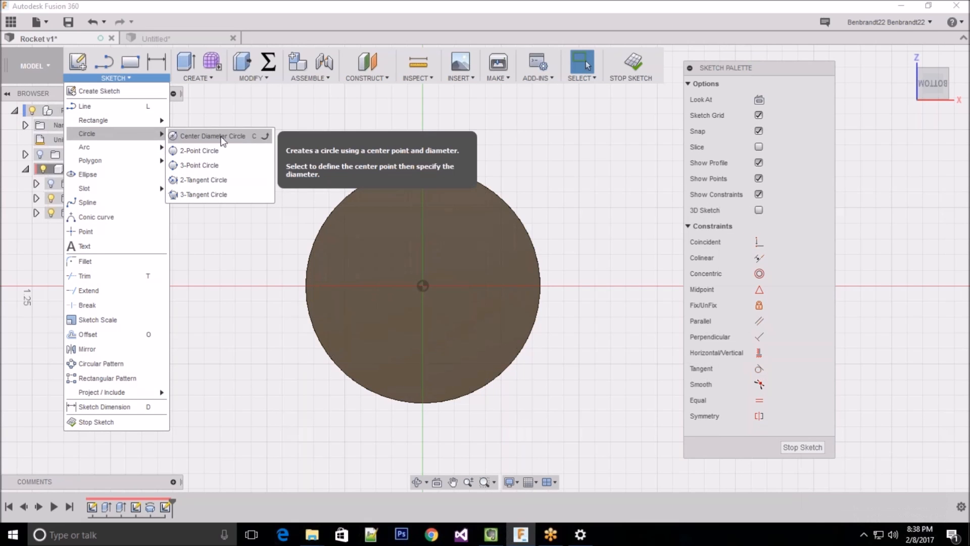
{"action": "left_click", "coordinate": [221, 138]}
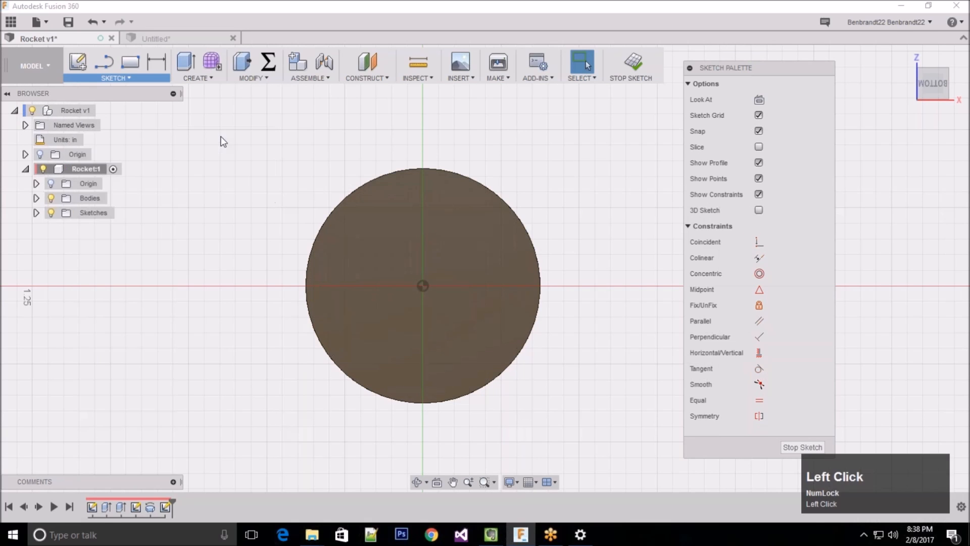
{"action": "left_click", "coordinate": [423, 287]}
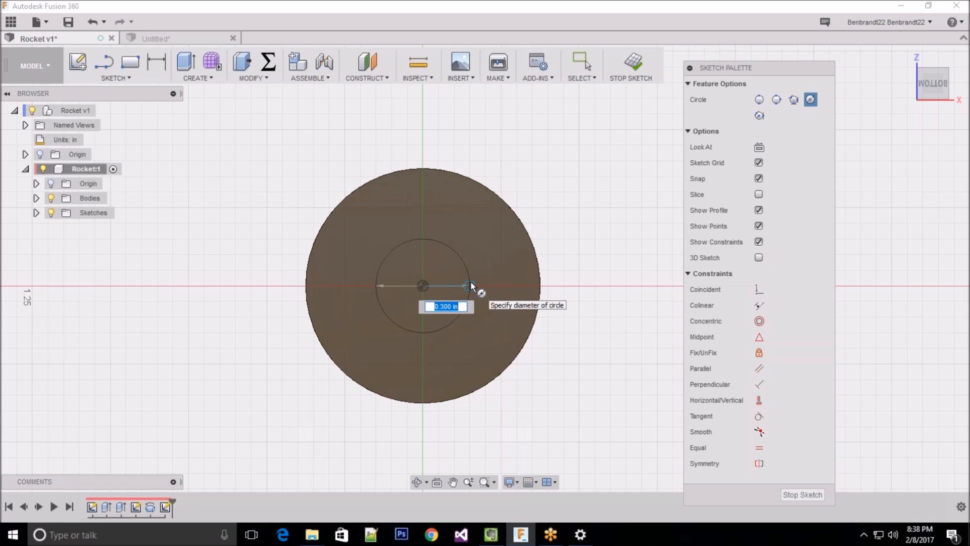
{"action": "left_click", "coordinate": [470, 281]}
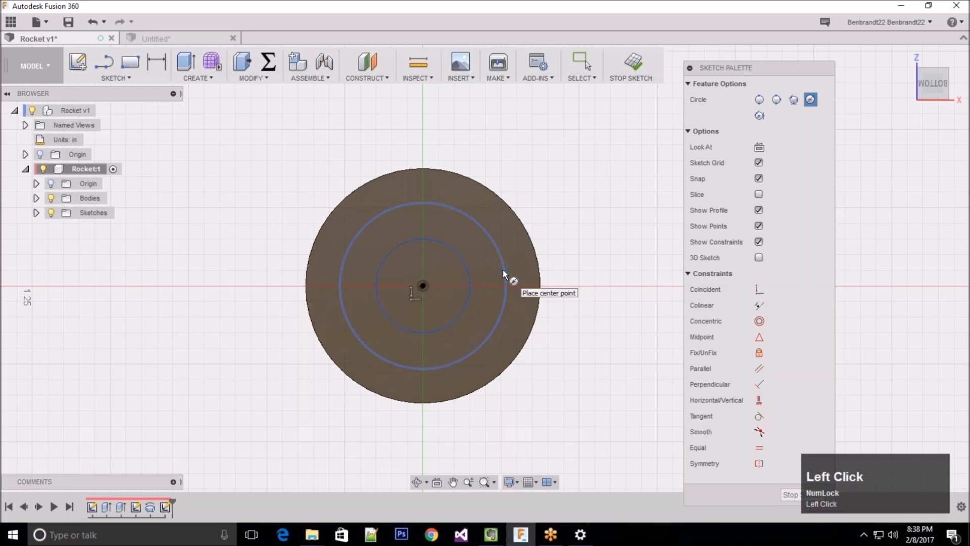
{"action": "key", "text": "Escape"}
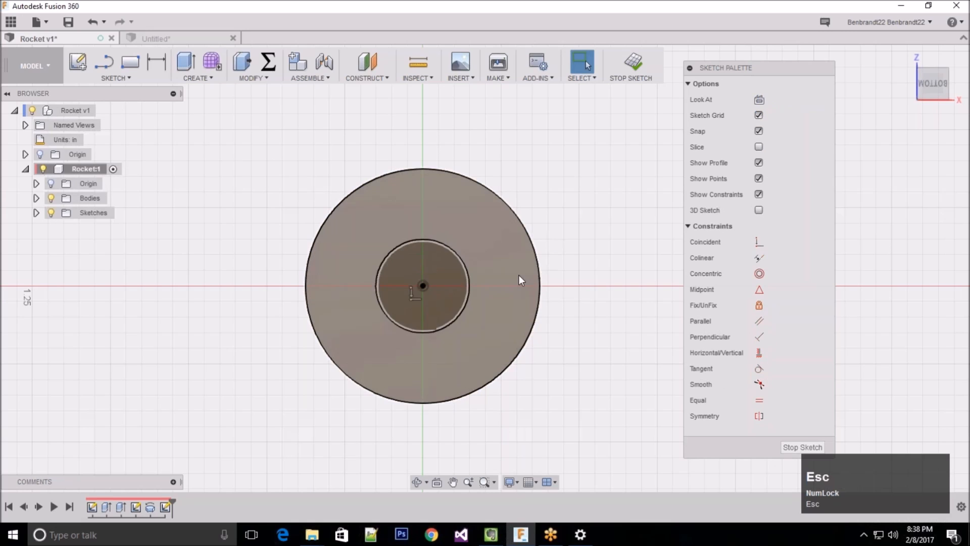
{"action": "key", "text": "d"}
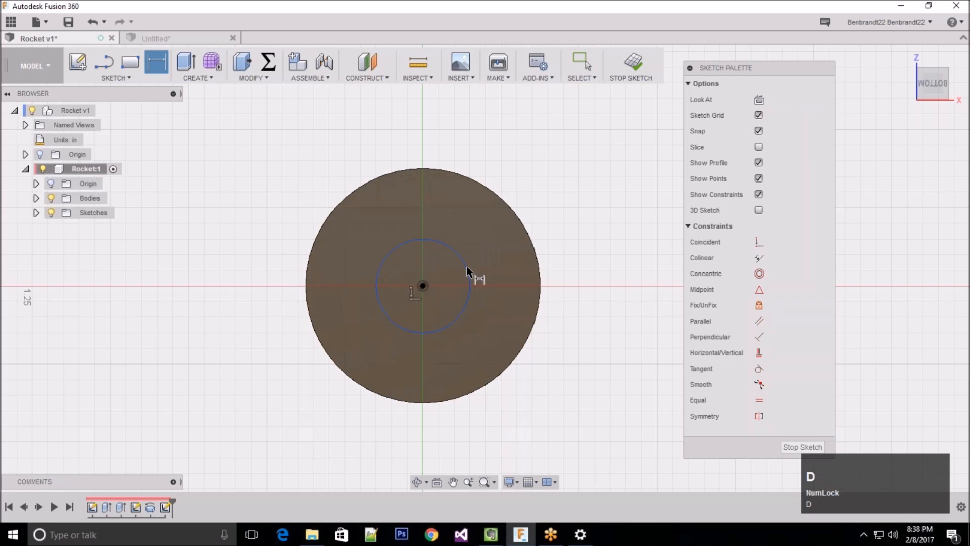
{"action": "left_click", "coordinate": [466, 266]}
{"action": "key", "text": "Escape"}
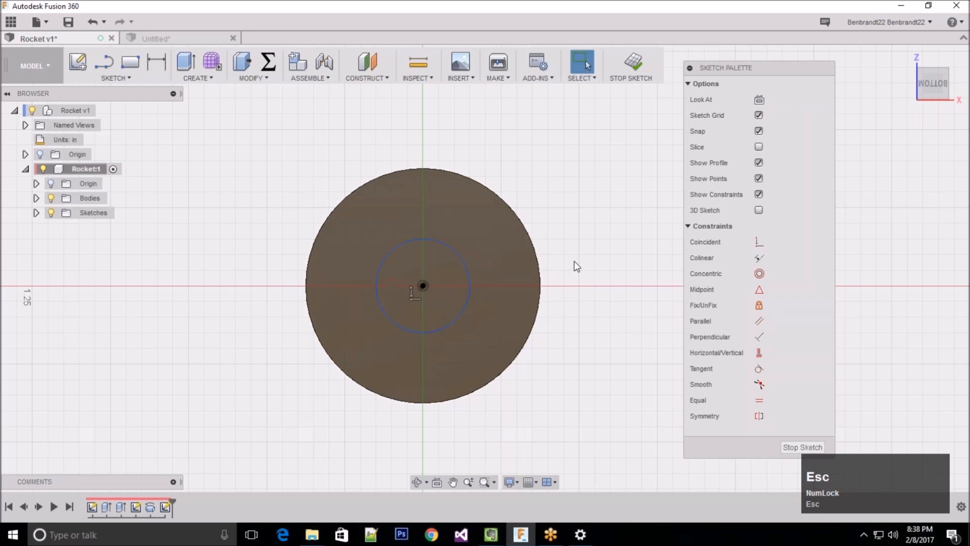
Step: Dimension the small circle's diameter to 0.30 in, placing the dimension outside the bottom face
{"action": "middle_click_drag", "start_coordinate": [568, 217], "coordinate": [581, 225]}
{"action": "key", "text": "d"}
{"action": "left_click", "coordinate": [579, 307]}
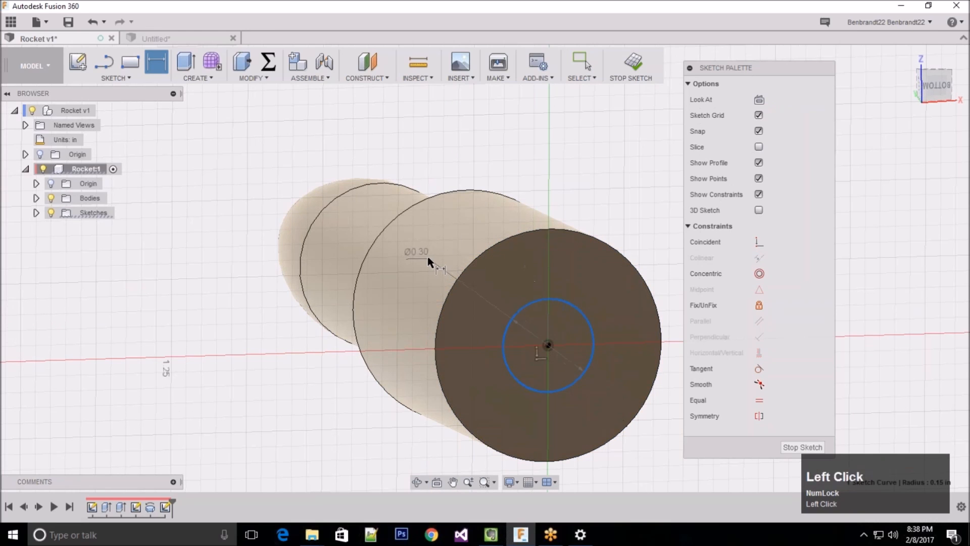
{"action": "left_click", "coordinate": [428, 260]}
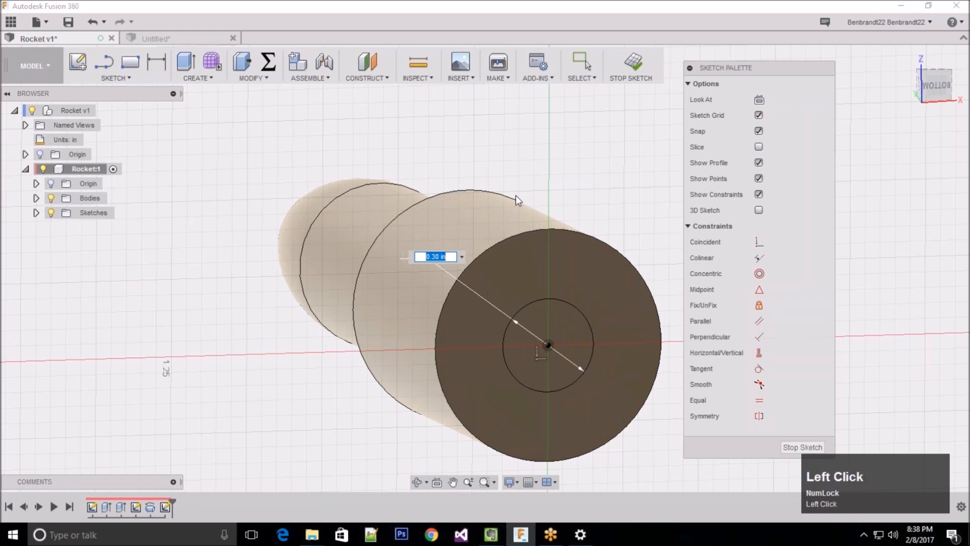
{"action": "key", "text": "Return"}
Step: Offset the 0.30 in circle on the bottom face inward by 0.050 in and finish the sketch
{"action": "scroll", "coordinate": [382, 201], "scroll_direction": "up", "scroll_amount": 3}
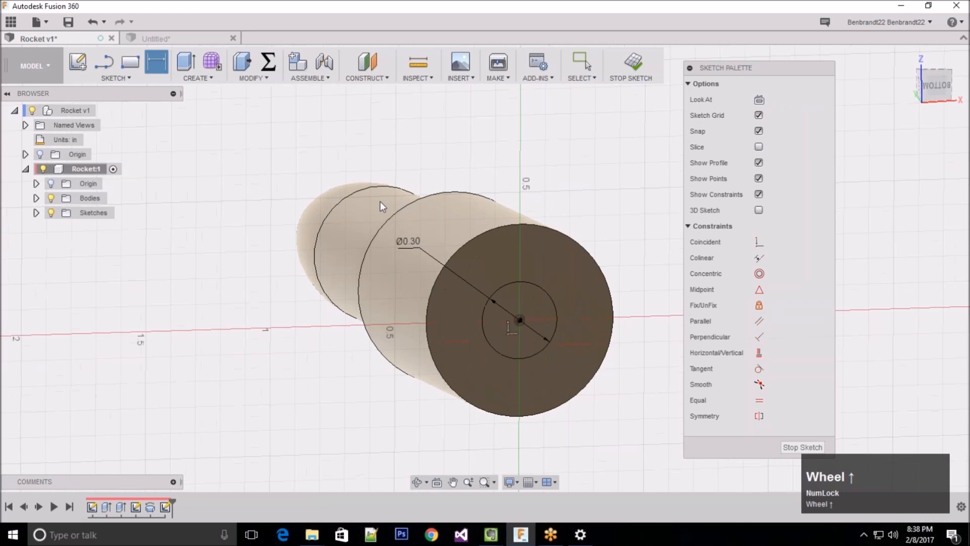
{"action": "scroll", "coordinate": [580, 311], "scroll_direction": "down", "scroll_amount": 5}
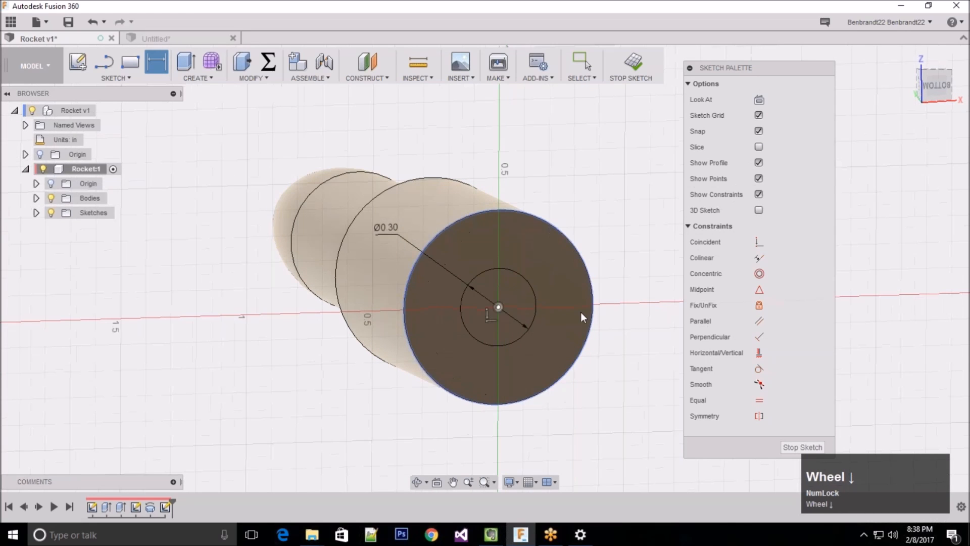
{"action": "left_click", "coordinate": [124, 79]}
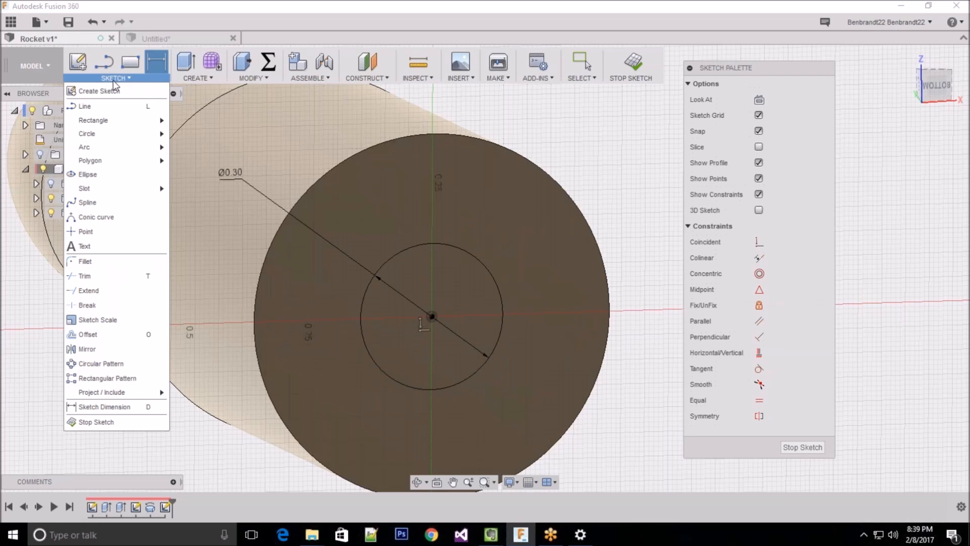
{"action": "left_click", "coordinate": [88, 334]}
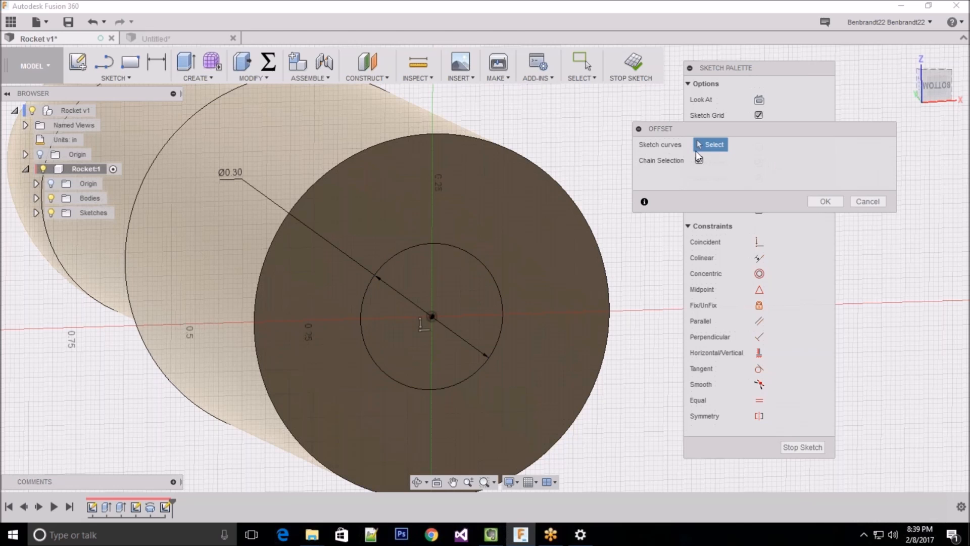
{"action": "left_click", "coordinate": [402, 252]}
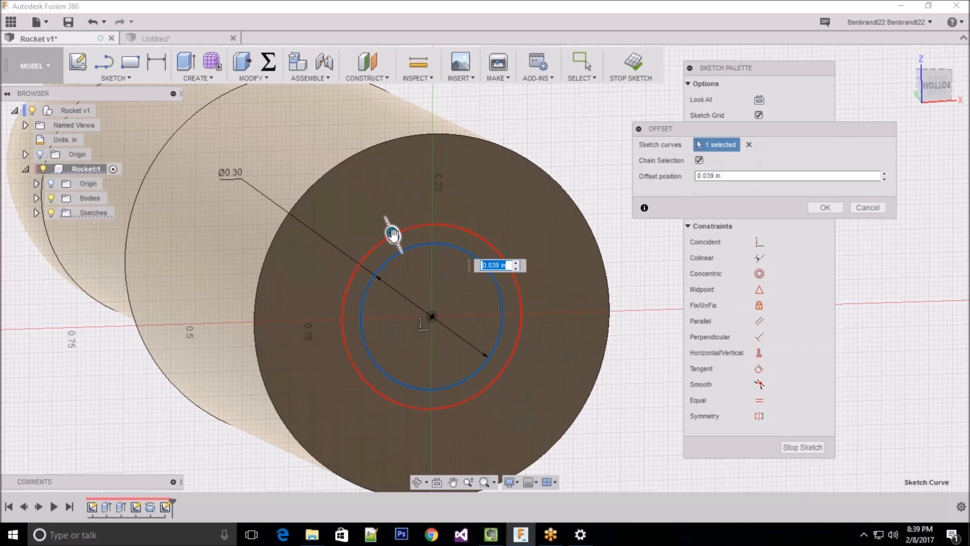
{"action": "left_click_drag", "start_coordinate": [393, 233], "coordinate": [410, 271]}
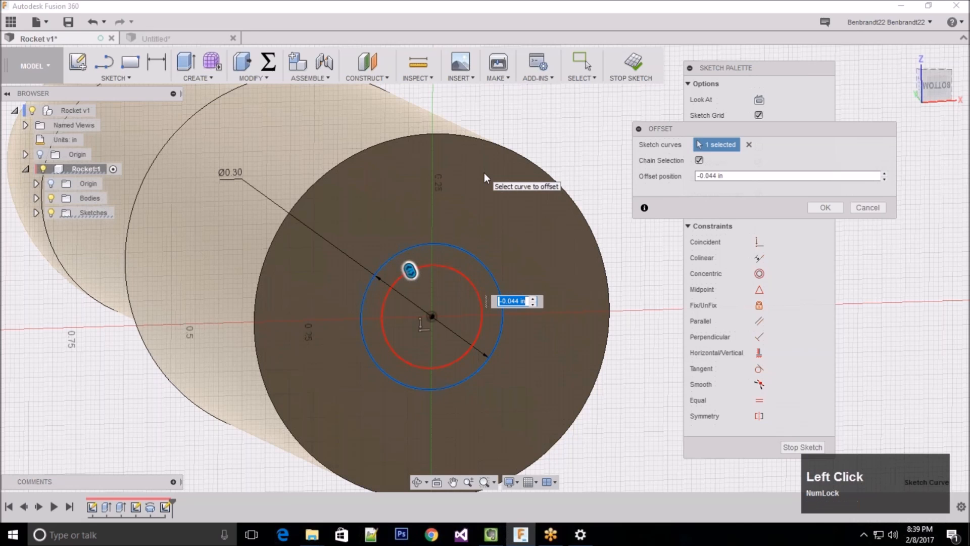
{"action": "type", "text": "-.050"}
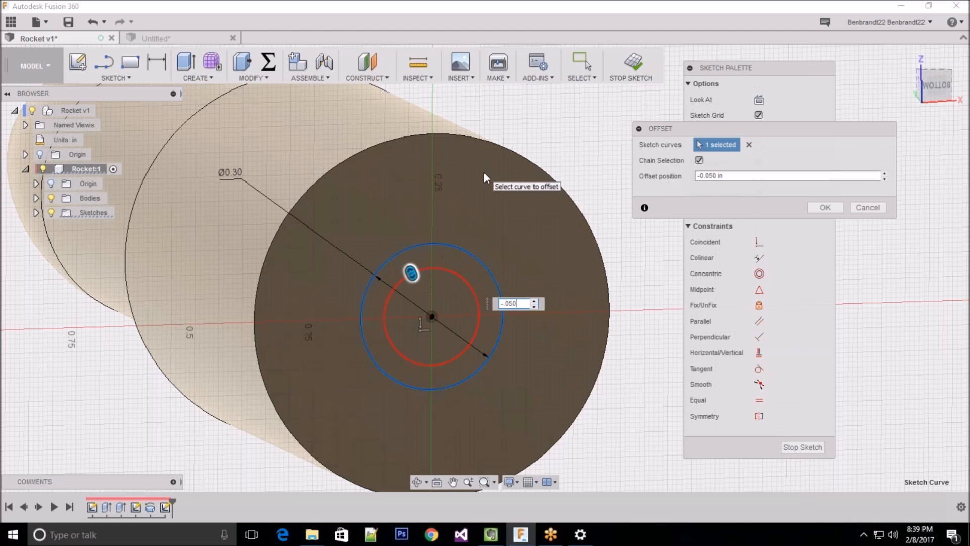
{"action": "key", "text": "Return"}
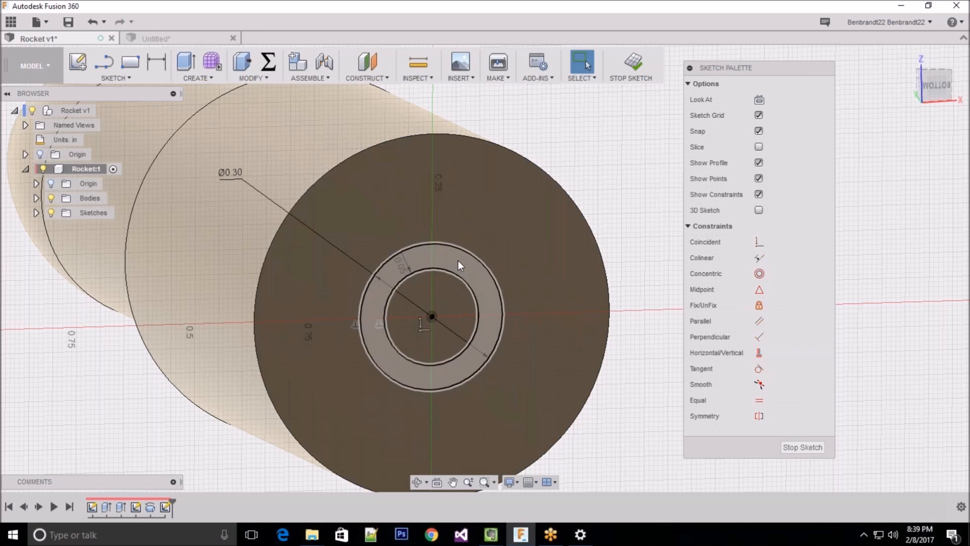
{"action": "left_click", "coordinate": [361, 296]}
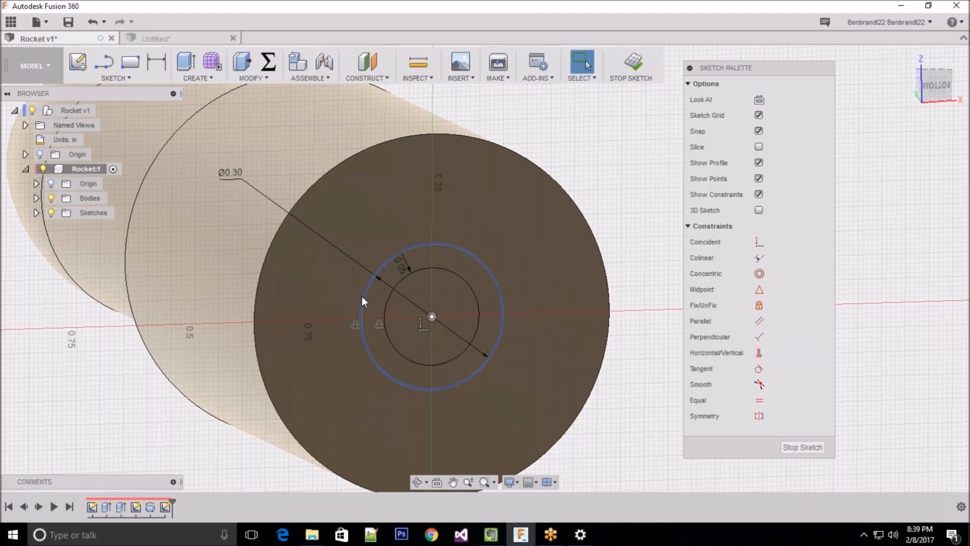
{"action": "left_click", "coordinate": [411, 273]}
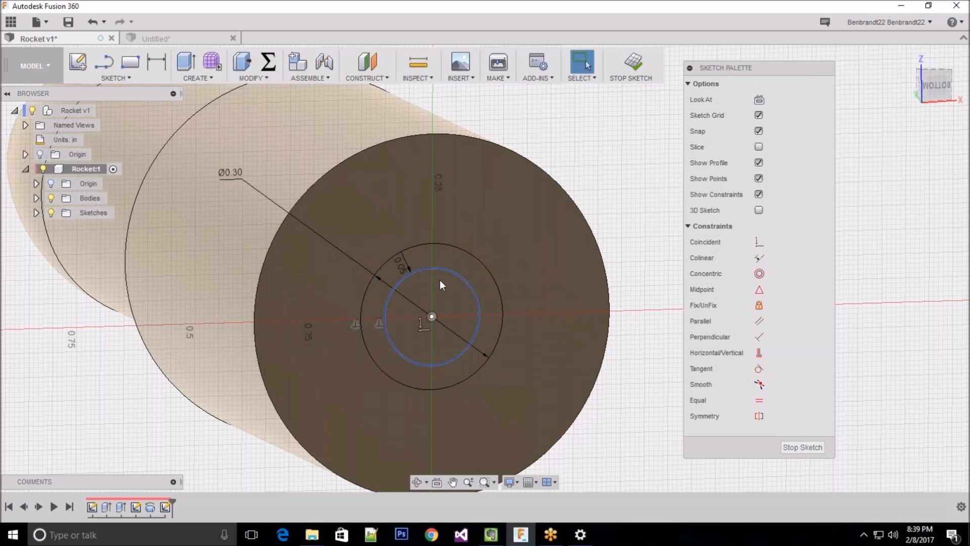
{"action": "left_click", "coordinate": [805, 447]}
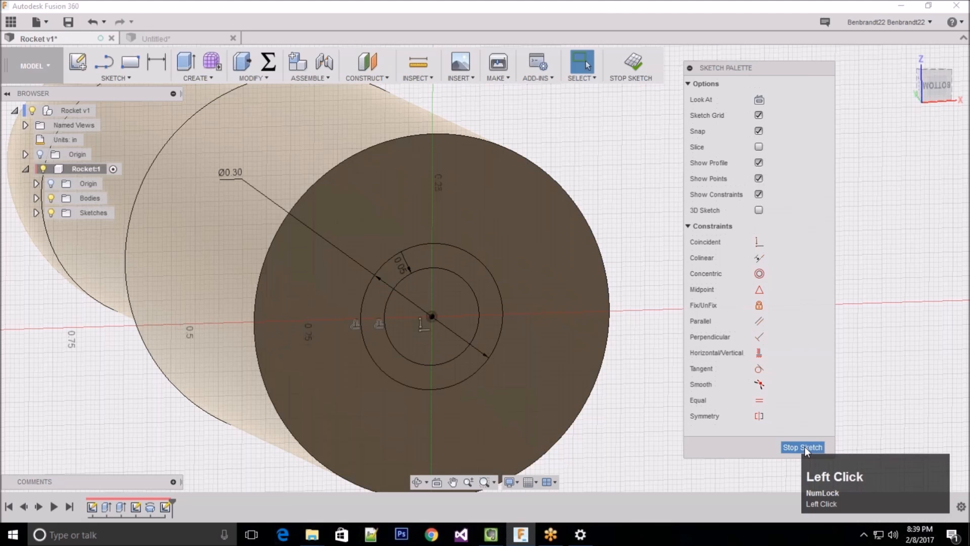
Step: Extrude the ring between the two concentric circles 0.20 in outward from the rocket's bottom face
{"action": "scroll", "coordinate": [384, 266], "scroll_direction": "up", "scroll_amount": 3}
{"action": "middle_click_drag", "start_coordinate": [494, 162], "coordinate": [530, 416]}
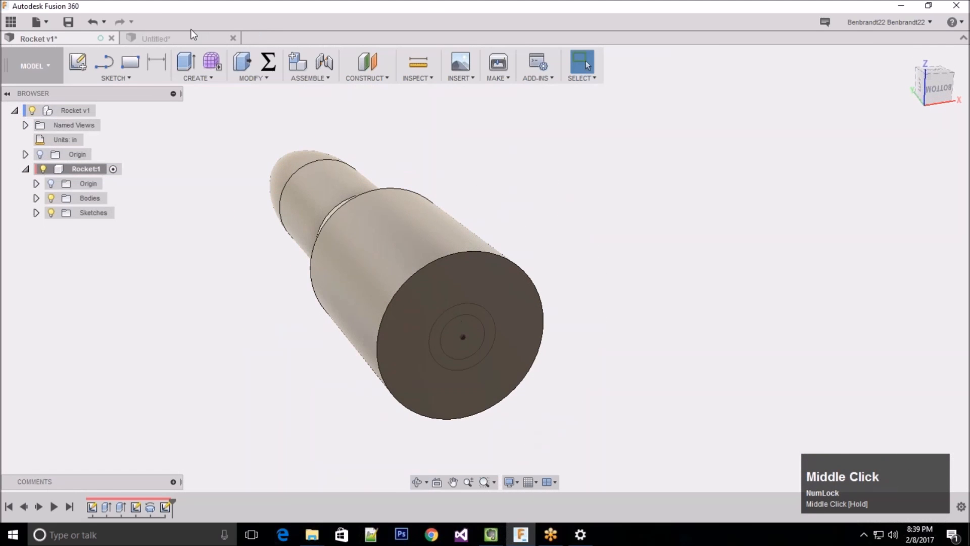
{"action": "left_click", "coordinate": [129, 80]}
{"action": "left_click", "coordinate": [212, 79]}
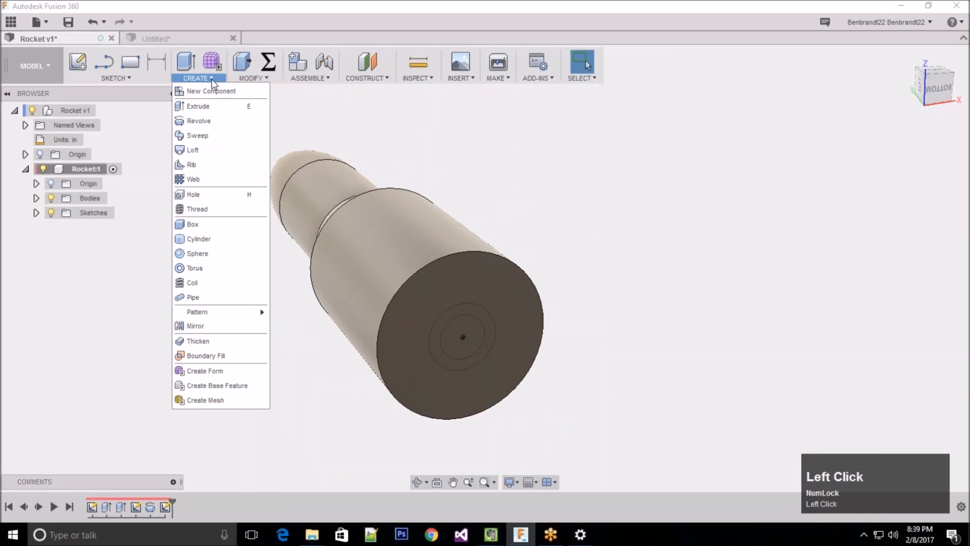
{"action": "left_click", "coordinate": [199, 107]}
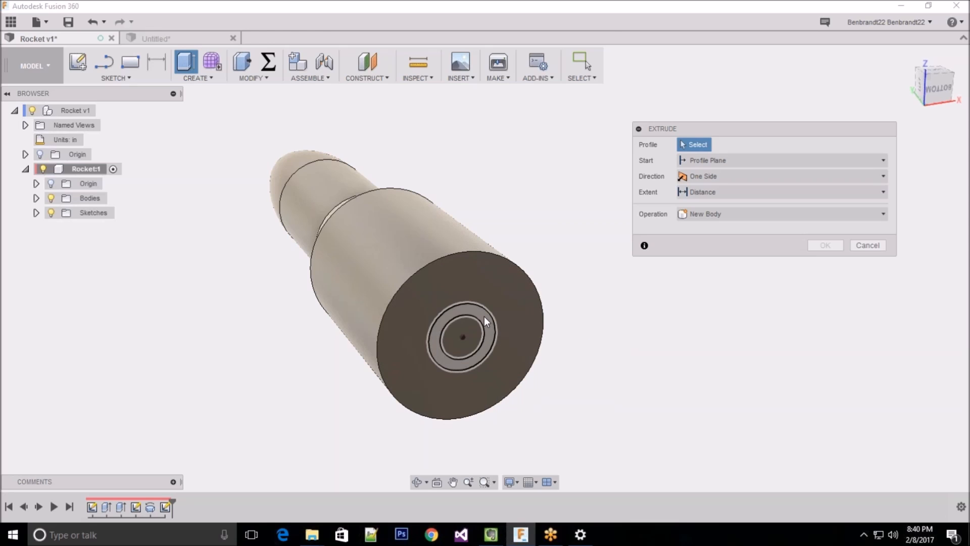
{"action": "left_click", "coordinate": [448, 363]}
{"action": "middle_click_drag", "start_coordinate": [449, 363], "coordinate": [147, 220]}
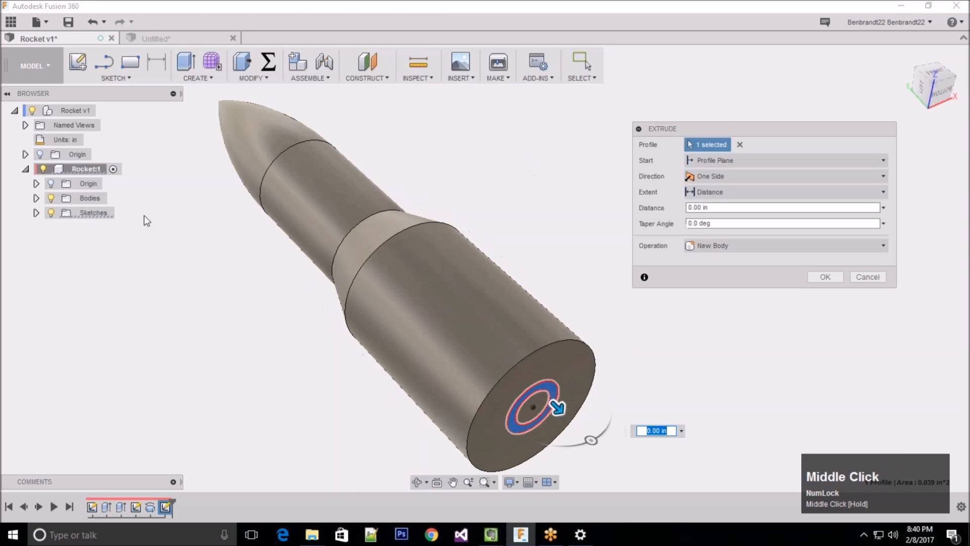
{"action": "scroll", "coordinate": [244, 281], "scroll_direction": "up", "scroll_amount": 3}
{"action": "left_click_drag", "start_coordinate": [418, 344], "coordinate": [433, 363]}
{"action": "middle_click_drag", "start_coordinate": [442, 197], "coordinate": [465, 209], "text": "shift"}
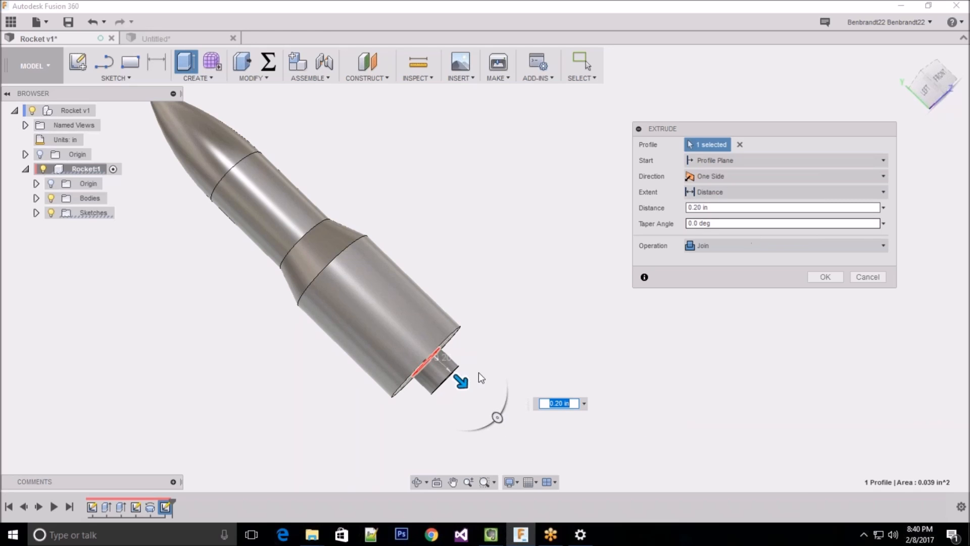
Step: Flare the nozzle extrusion outward with a 20 degree taper angle and complete it as a Join
{"action": "left_click_drag", "start_coordinate": [502, 412], "coordinate": [484, 420]}
{"action": "middle_click_drag", "start_coordinate": [534, 319], "coordinate": [511, 314]}
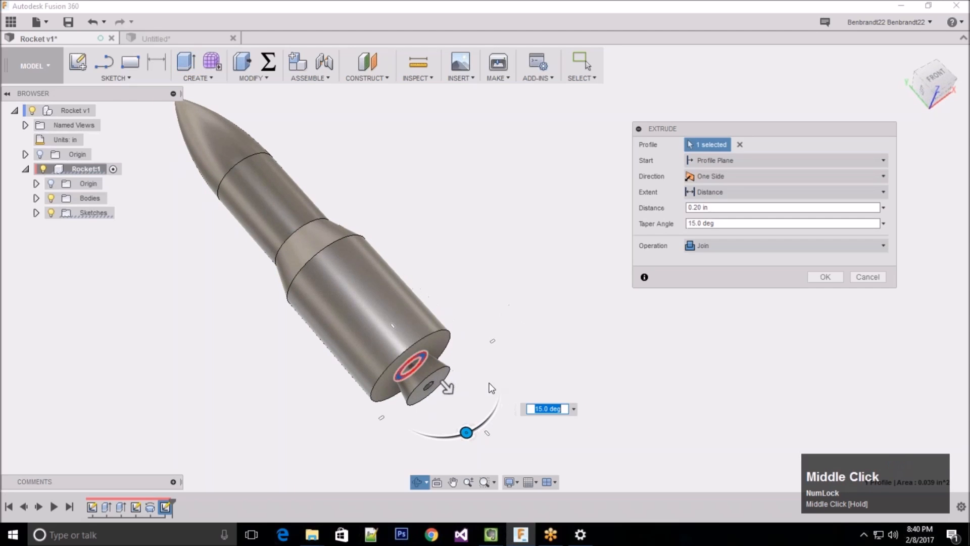
{"action": "left_click_drag", "start_coordinate": [465, 433], "coordinate": [461, 434]}
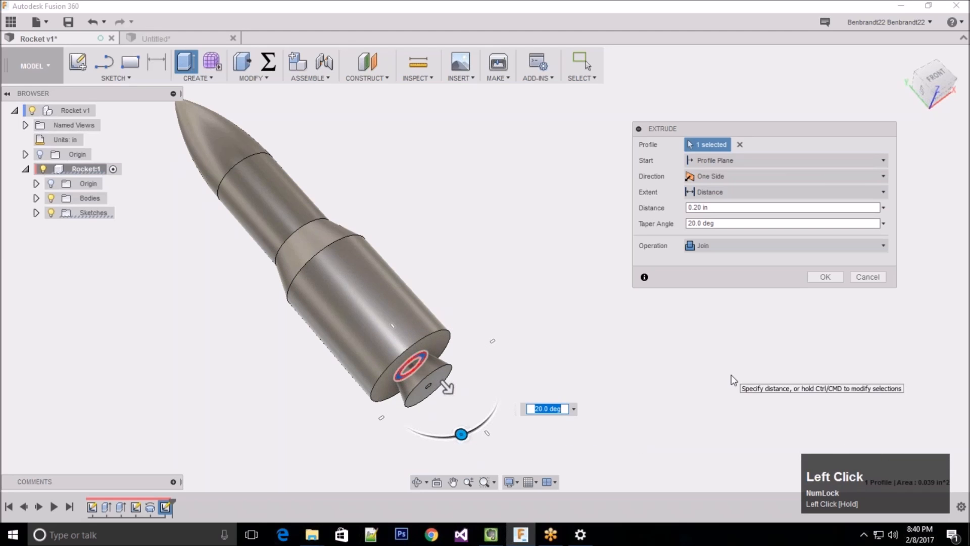
{"action": "scroll", "coordinate": [480, 440], "scroll_direction": "down", "scroll_amount": 2}
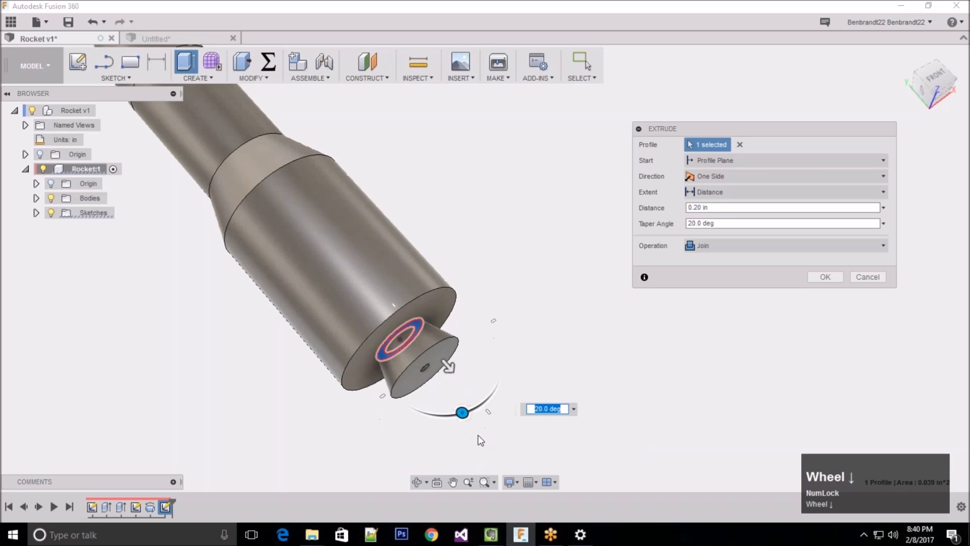
{"action": "scroll", "coordinate": [481, 440], "scroll_direction": "down", "scroll_amount": 2}
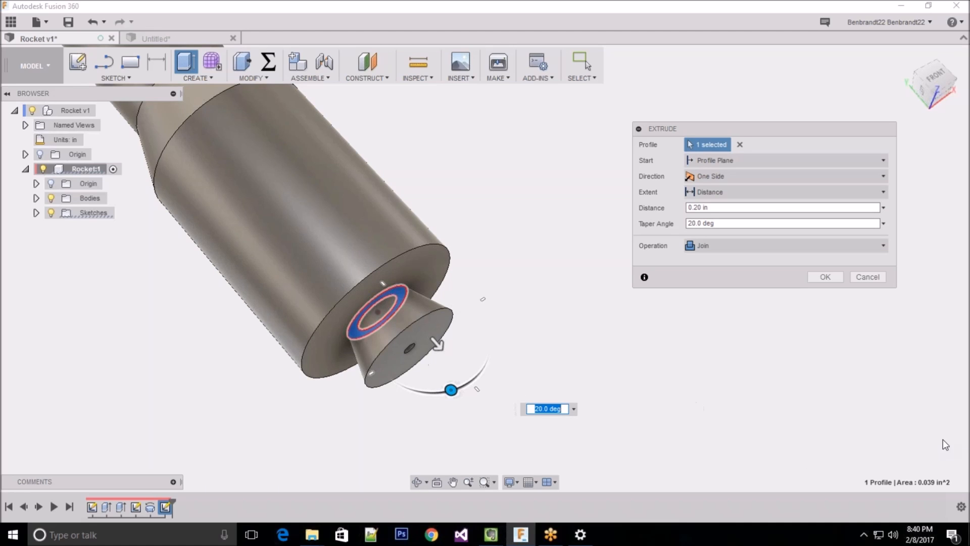
{"action": "left_click", "coordinate": [825, 277]}
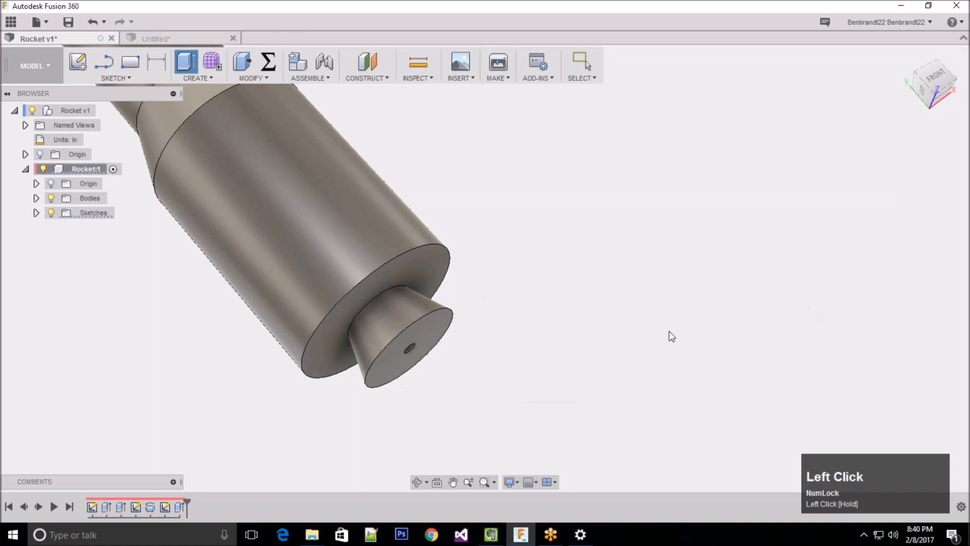
Step: Open the timeline options for the concentric-circle sketch on the rocket's bottom face
{"action": "right_click", "coordinate": [164, 507]}
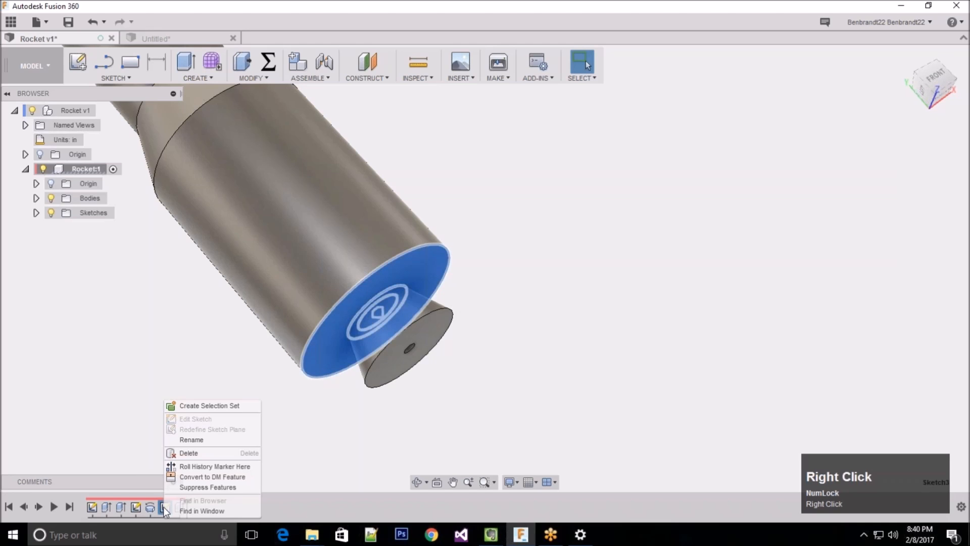
Step: Edit the sketch at the rocket's base, delete the inner offset circle inside the 0.30 in circle, and finish the sketch
{"action": "left_click", "coordinate": [144, 438]}
{"action": "key", "text": "Escape"}
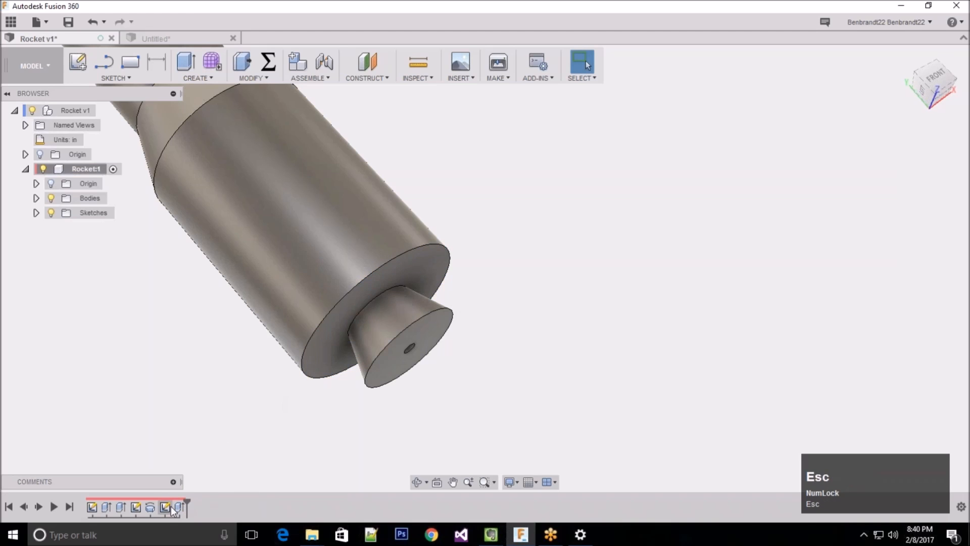
{"action": "right_click", "coordinate": [165, 507]}
{"action": "left_click", "coordinate": [207, 420]}
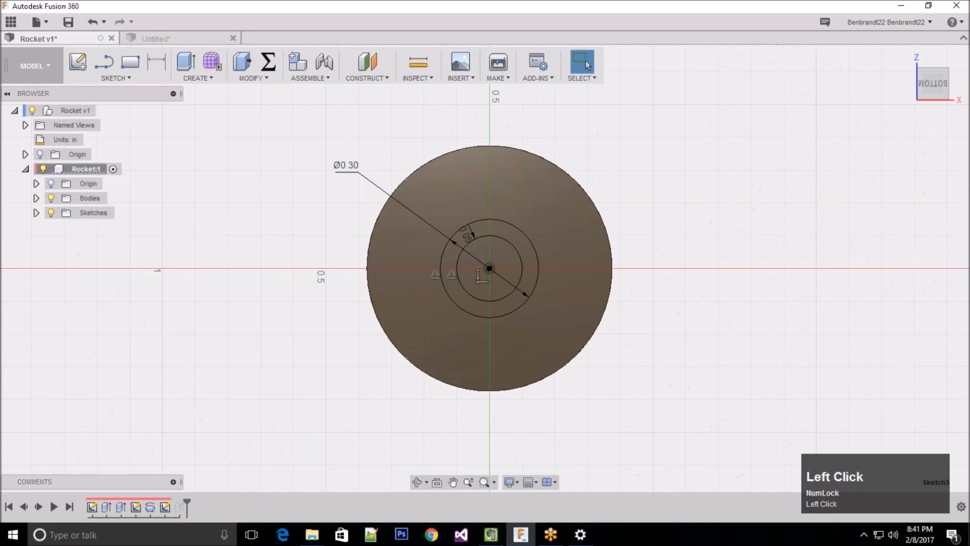
{"action": "left_click", "coordinate": [514, 257]}
{"action": "key", "text": "Delete"}
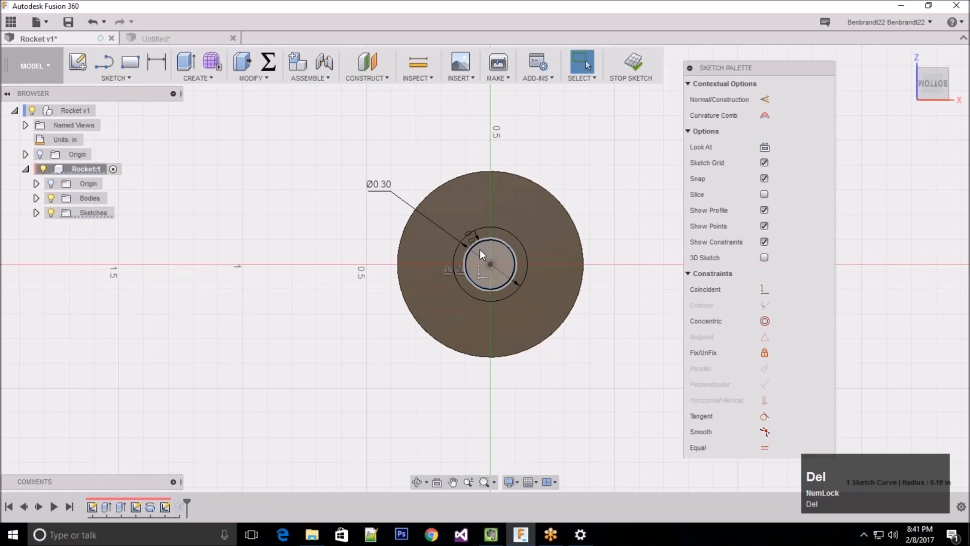
{"action": "left_click", "coordinate": [802, 448]}
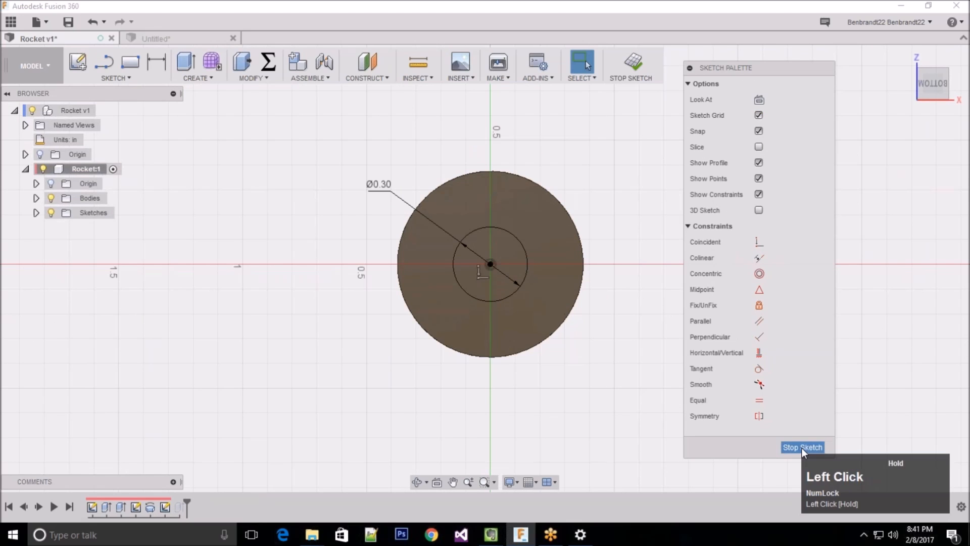
Step: Create a new sketch on the flat outer end face of the nozzle
{"action": "middle_click_drag", "start_coordinate": [540, 375], "coordinate": [537, 359], "text": "shift"}
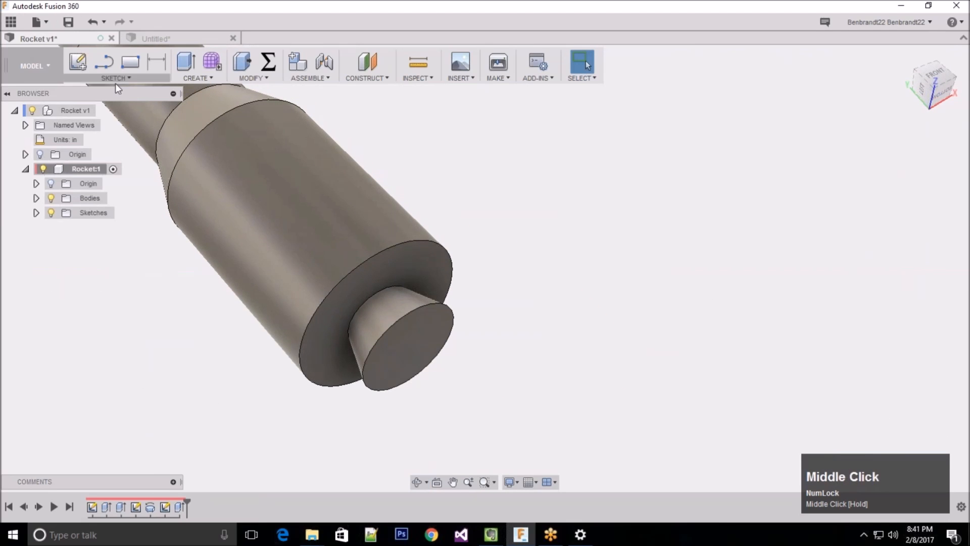
{"action": "left_click", "coordinate": [79, 63]}
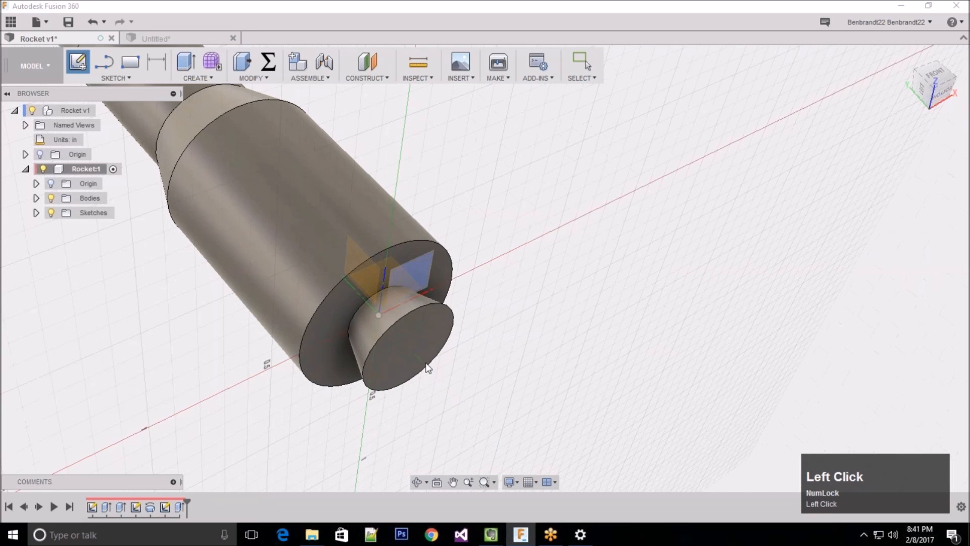
{"action": "left_click", "coordinate": [437, 329]}
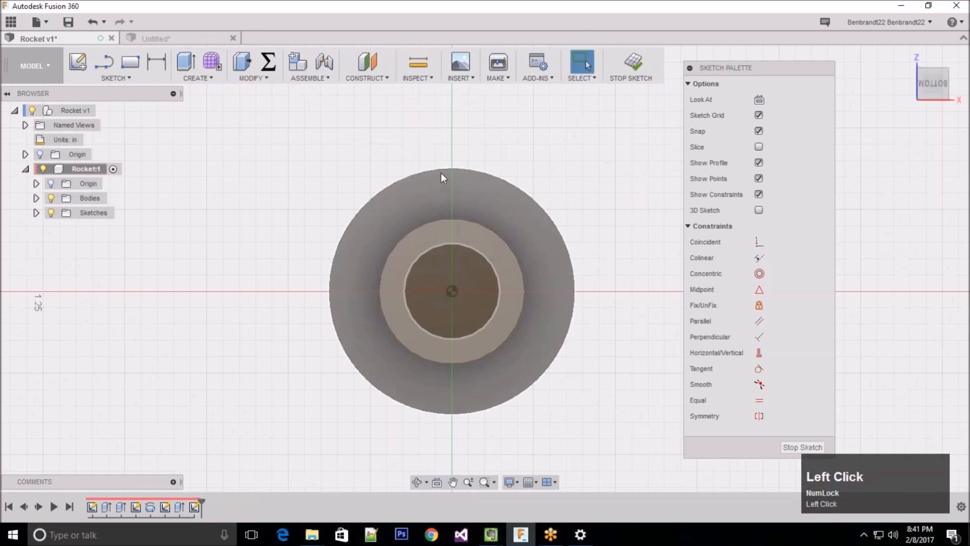
{"action": "mouse_move", "coordinate": [441, 172]}
{"action": "middle_mouse_down", "text": "shift"}
{"action": "mouse_move", "coordinate": [454, 212]}
{"action": "mouse_move", "coordinate": [556, 328]}
{"action": "middle_mouse_up", "text": "shift"}
{"action": "scroll", "coordinate": [469, 218], "scroll_direction": "up", "scroll_amount": 3}
{"action": "scroll", "coordinate": [577, 356], "scroll_direction": "down", "scroll_amount": 3}
Step: Offset the nozzle face's circular edge inward by 0.050 in and finish the sketch
{"action": "left_click", "coordinate": [121, 79]}
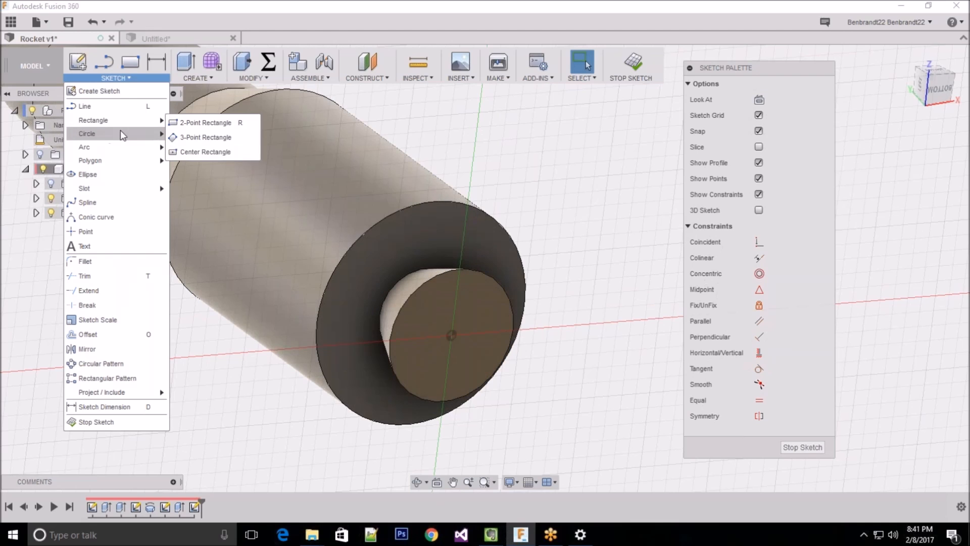
{"action": "mouse_move", "coordinate": [112, 127]}
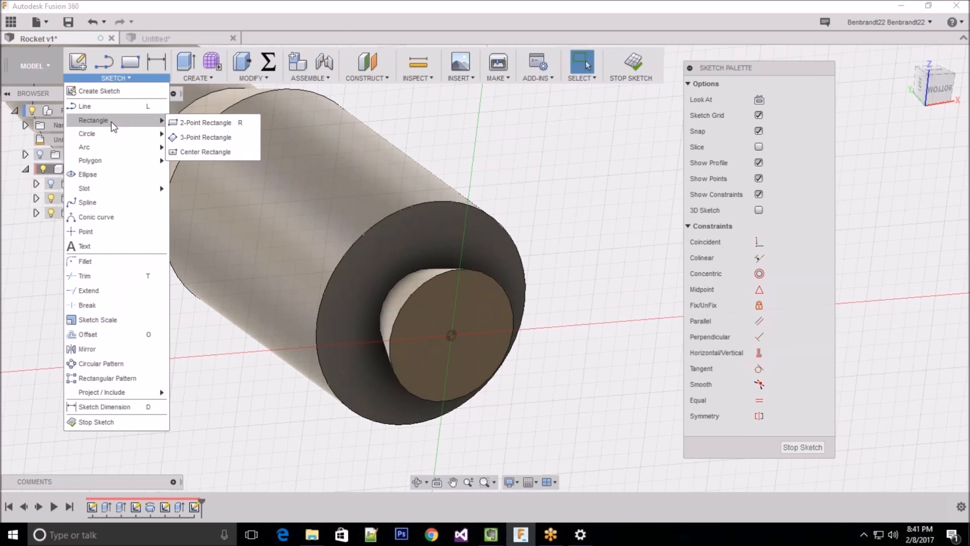
{"action": "left_click", "coordinate": [111, 337]}
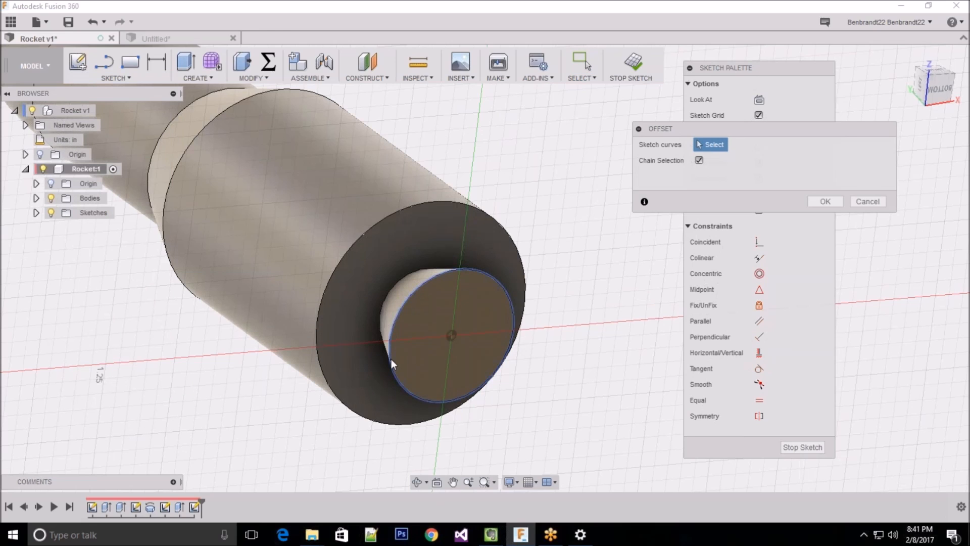
{"action": "left_click", "coordinate": [422, 284]}
{"action": "mouse_move", "coordinate": [424, 286]}
{"action": "left_mouse_down"}
{"action": "mouse_move", "coordinate": [431, 288]}
{"action": "mouse_move", "coordinate": [423, 269]}
{"action": "mouse_move", "coordinate": [439, 292]}
{"action": "left_mouse_up"}
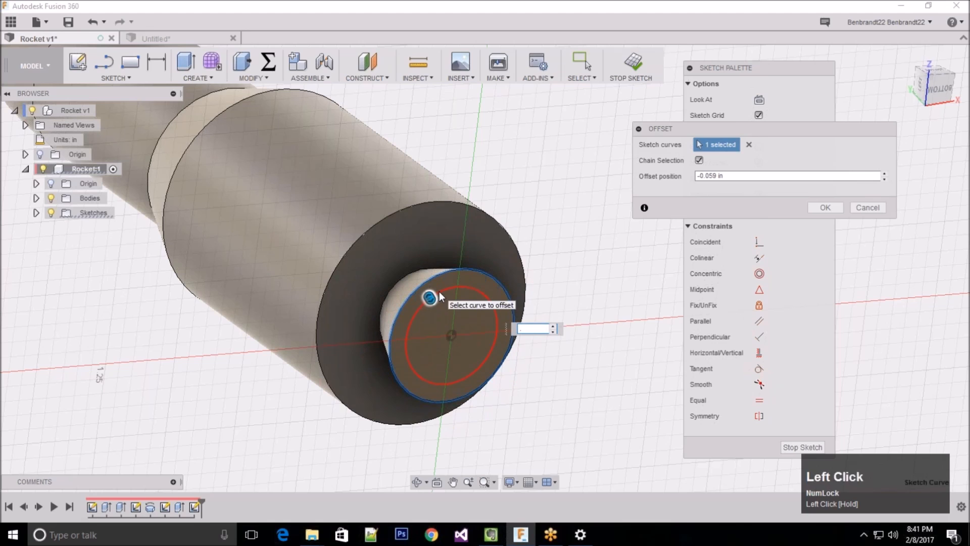
{"action": "key", "text": "BackSpace"}
{"action": "type", "text": "-.050"}
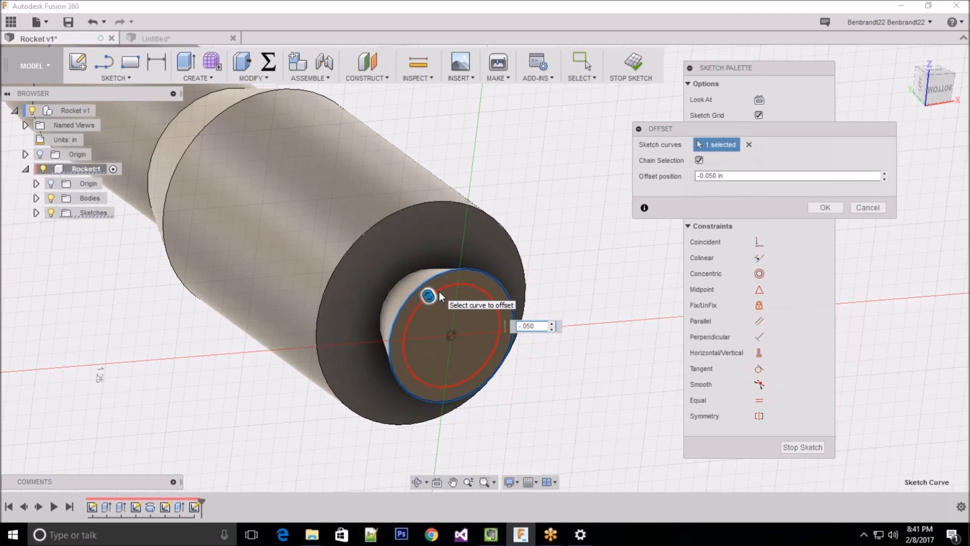
{"action": "key", "text": "Return"}
{"action": "left_click", "coordinate": [805, 448]}
Step: Set up an Extrude cut of the inner circle 0.15 in into the nozzle with a -15 degree taper
{"action": "mouse_move", "coordinate": [467, 270]}
{"action": "middle_mouse_down", "text": "shift"}
{"action": "mouse_move", "coordinate": [538, 246]}
{"action": "mouse_move", "coordinate": [504, 256]}
{"action": "middle_mouse_up", "text": "shift"}
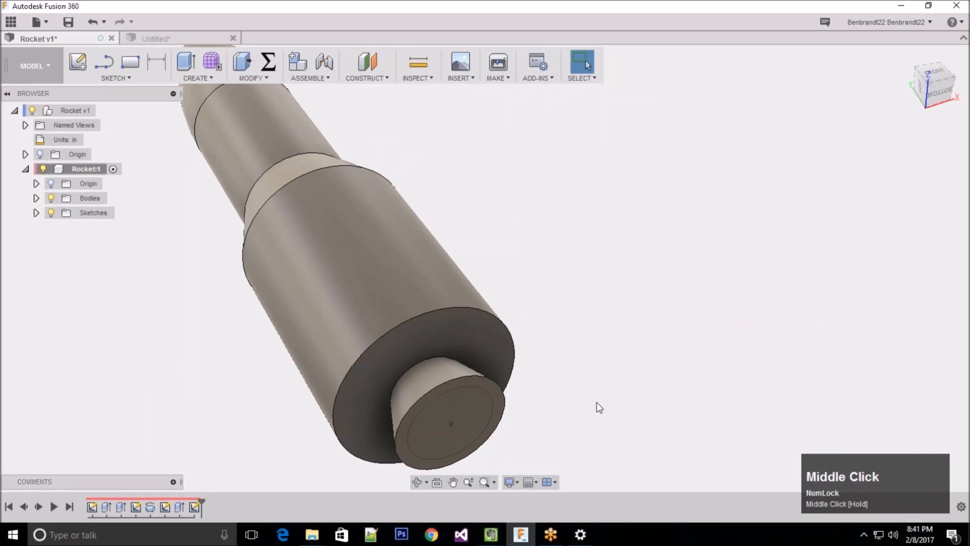
{"action": "key", "text": "e"}
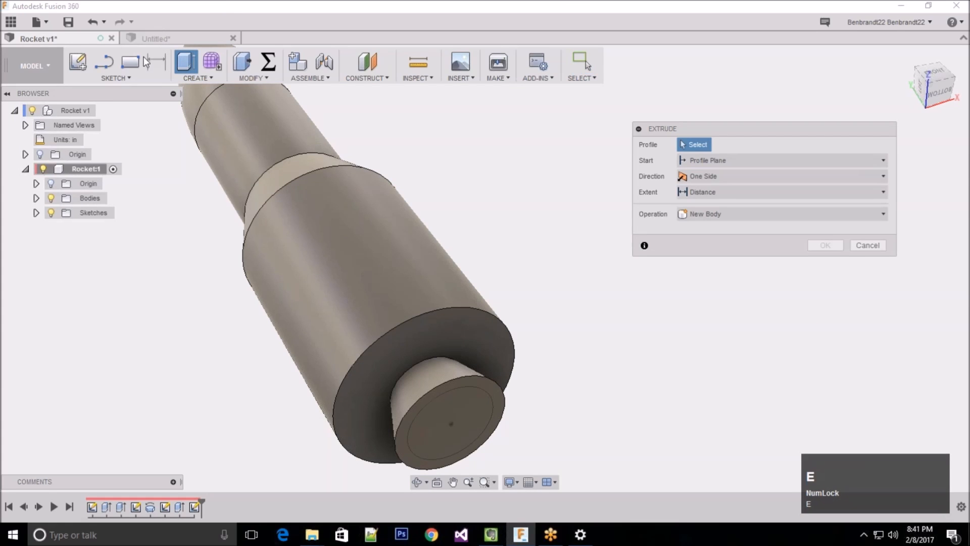
{"action": "left_click", "coordinate": [257, 78]}
{"action": "mouse_move", "coordinate": [193, 79]}
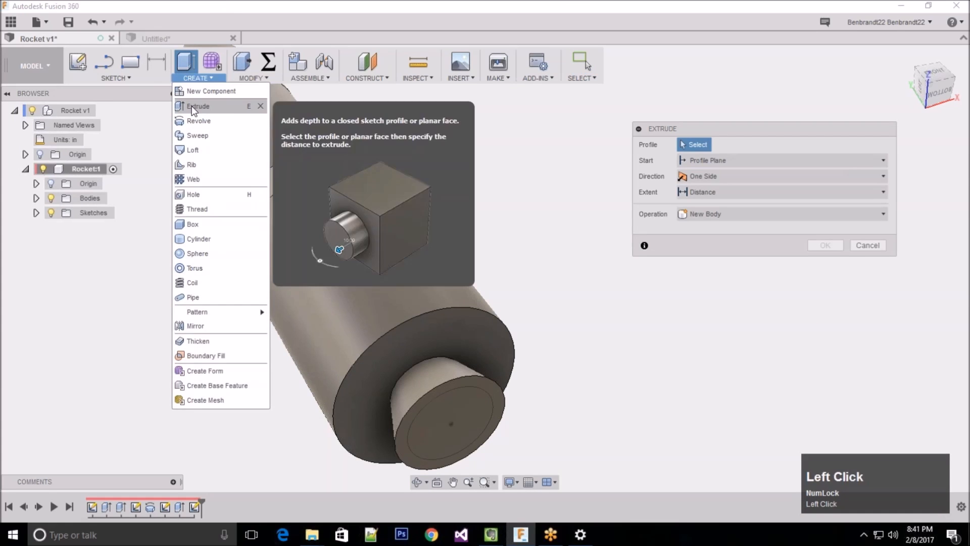
{"action": "left_click", "coordinate": [472, 412]}
{"action": "mouse_move", "coordinate": [455, 429]}
{"action": "middle_mouse_down"}
{"action": "mouse_move", "coordinate": [465, 439]}
{"action": "mouse_move", "coordinate": [462, 431]}
{"action": "middle_mouse_up"}
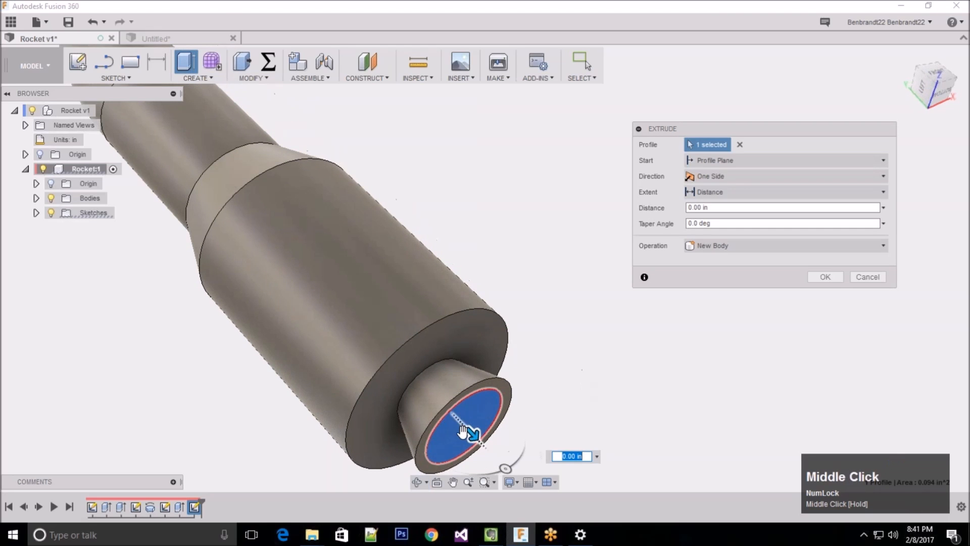
{"action": "left_click_drag", "start_coordinate": [470, 431], "coordinate": [430, 397]}
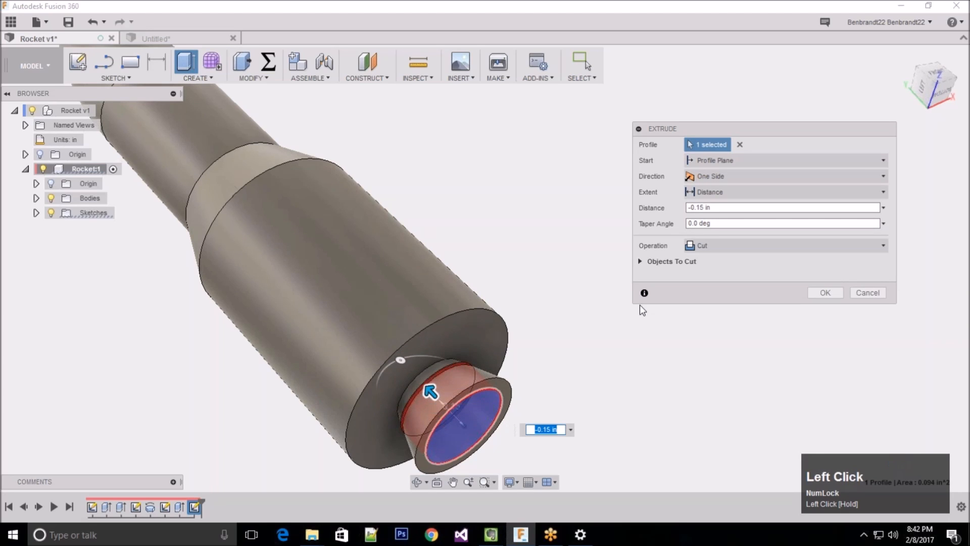
{"action": "left_click_drag", "start_coordinate": [400, 357], "coordinate": [380, 363]}
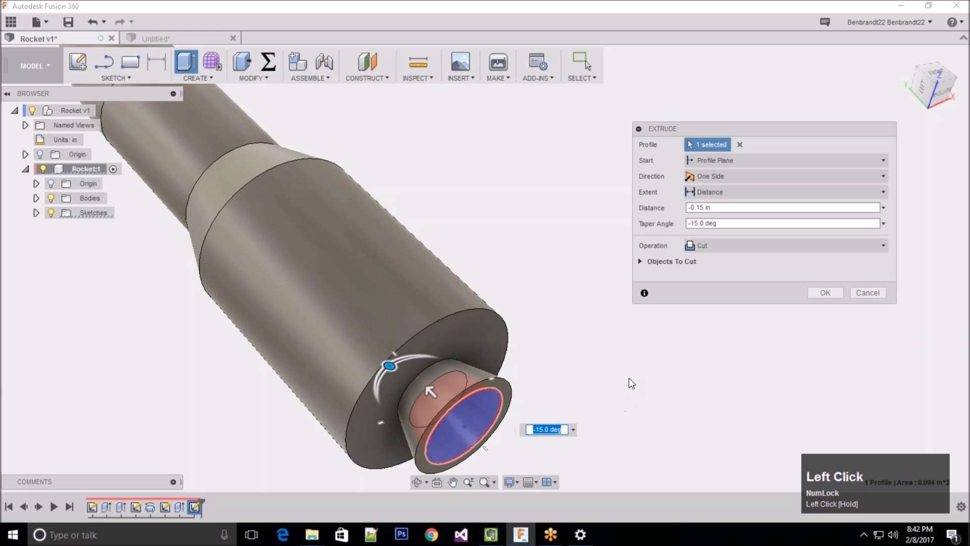
Step: Deepen the tapered nozzle cut to 0.17 in and apply the extrusion
{"action": "scroll", "coordinate": [438, 200], "scroll_direction": "up", "scroll_amount": 1}
{"action": "middle_click_drag", "start_coordinate": [500, 354], "coordinate": [520, 369], "text": "shift"}
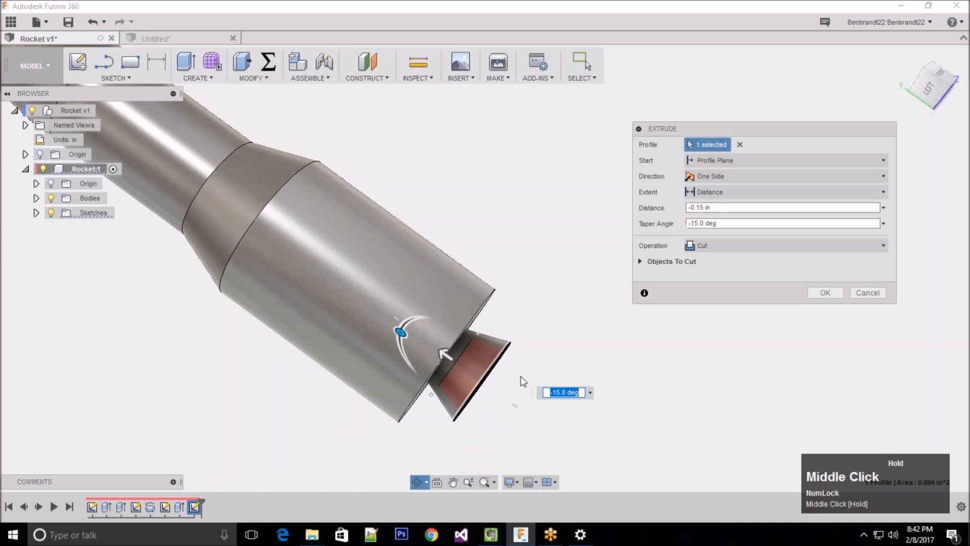
{"action": "scroll", "coordinate": [496, 396], "scroll_direction": "down", "scroll_amount": 5}
{"action": "left_click_drag", "start_coordinate": [399, 313], "coordinate": [392, 309]}
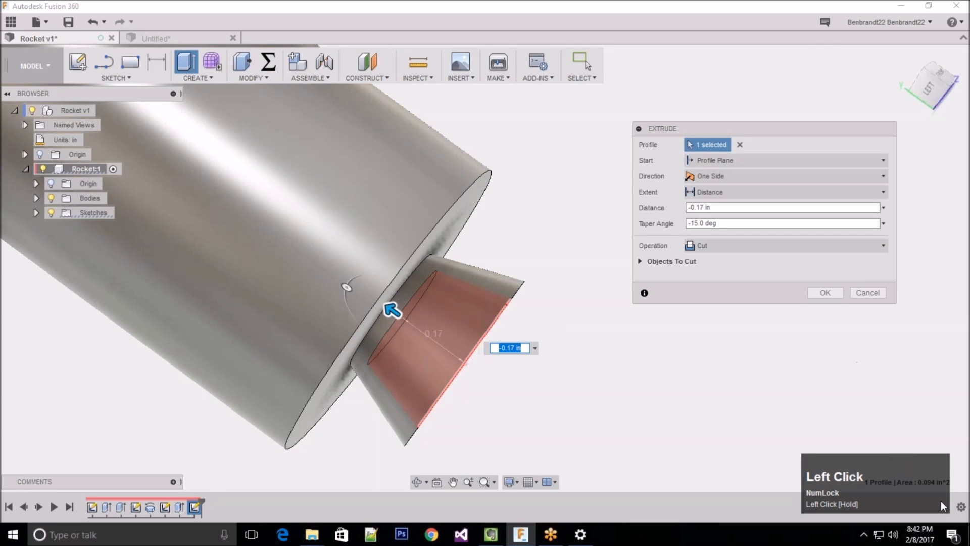
{"action": "left_click", "coordinate": [825, 293]}
Step: Examine the whole rocket from the hollowed nozzle end and upright from the side
{"action": "scroll", "coordinate": [640, 325], "scroll_direction": "up", "scroll_amount": 2}
{"action": "middle_click_drag", "start_coordinate": [640, 325], "coordinate": [643, 303], "text": "shift"}
{"action": "scroll", "coordinate": [643, 303], "scroll_direction": "up", "scroll_amount": 2}
{"action": "middle_click_drag", "start_coordinate": [577, 244], "coordinate": [480, 228], "text": "shift"}
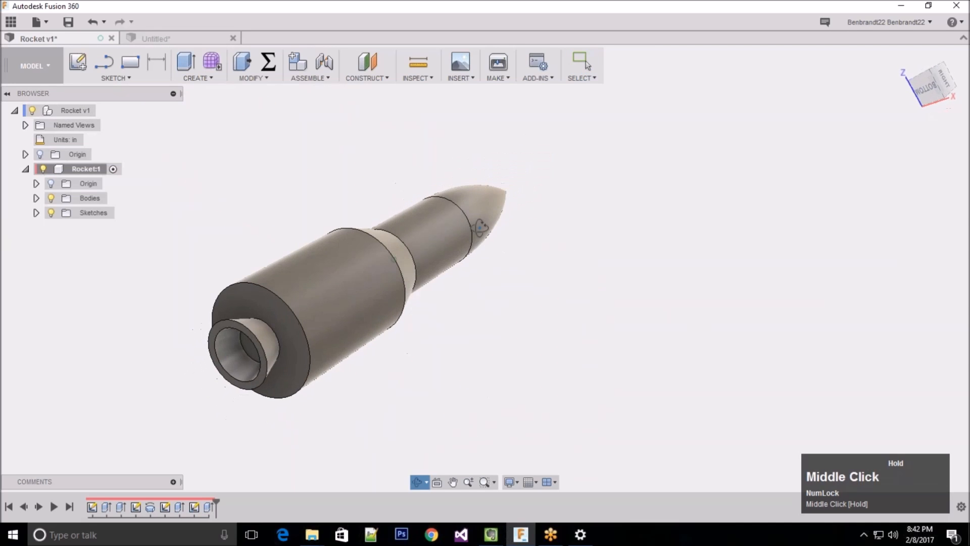
{"action": "left_click", "coordinate": [612, 283]}
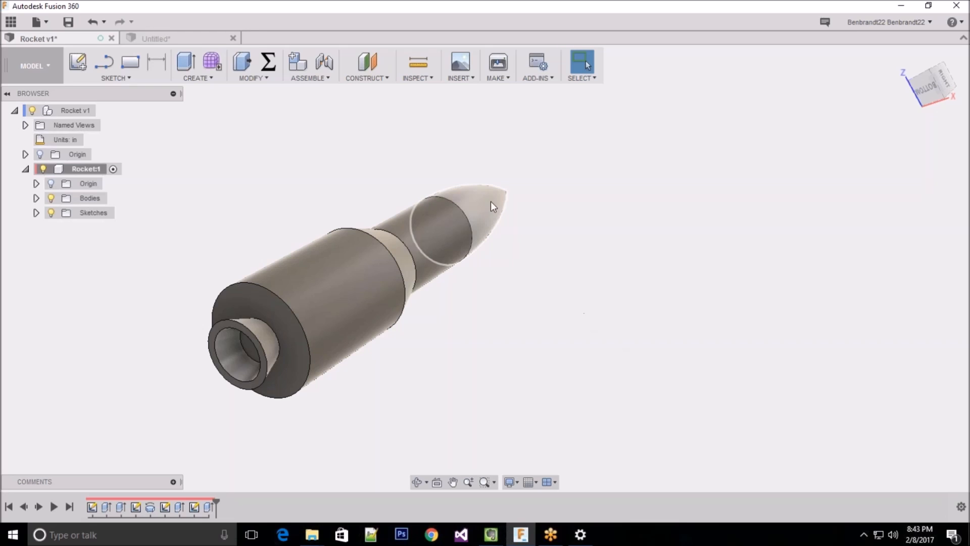
{"action": "middle_click_drag", "start_coordinate": [244, 271], "coordinate": [244, 311]}
{"action": "scroll", "coordinate": [413, 412], "scroll_direction": "up", "scroll_amount": 2}
{"action": "middle_click_drag", "start_coordinate": [520, 253], "coordinate": [504, 273]}
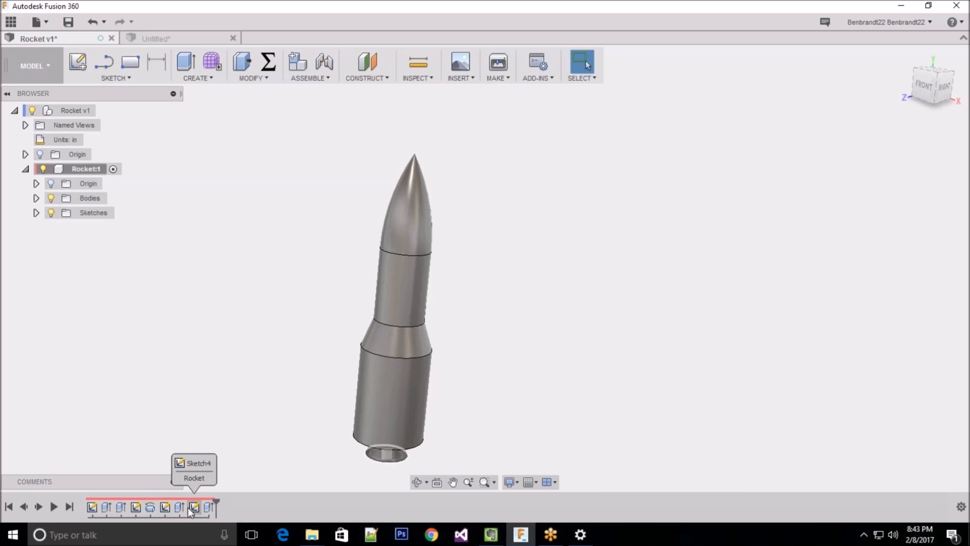
Step: Open the nose cone's revolve profile sketch for editing
{"action": "left_click", "coordinate": [136, 507]}
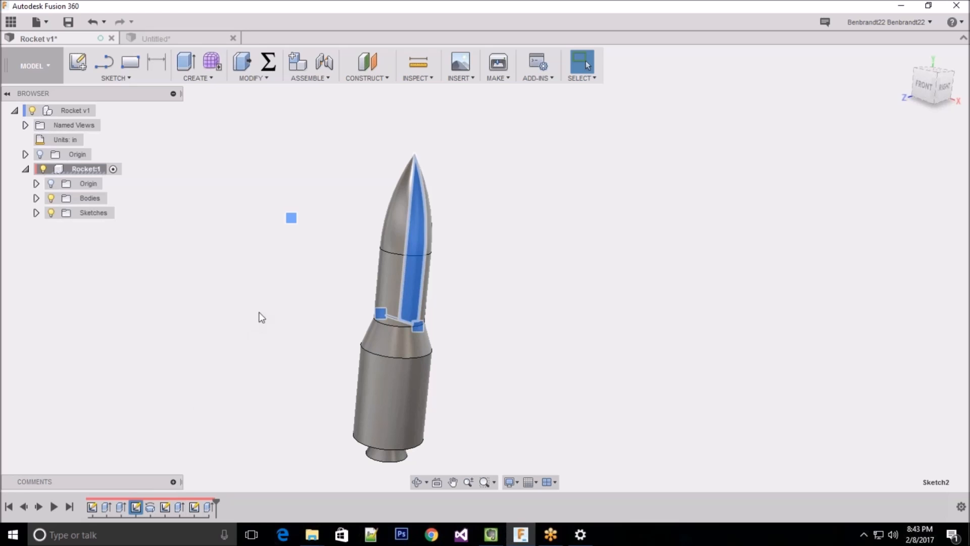
{"action": "middle_click_drag", "start_coordinate": [278, 308], "coordinate": [290, 297], "text": "shift"}
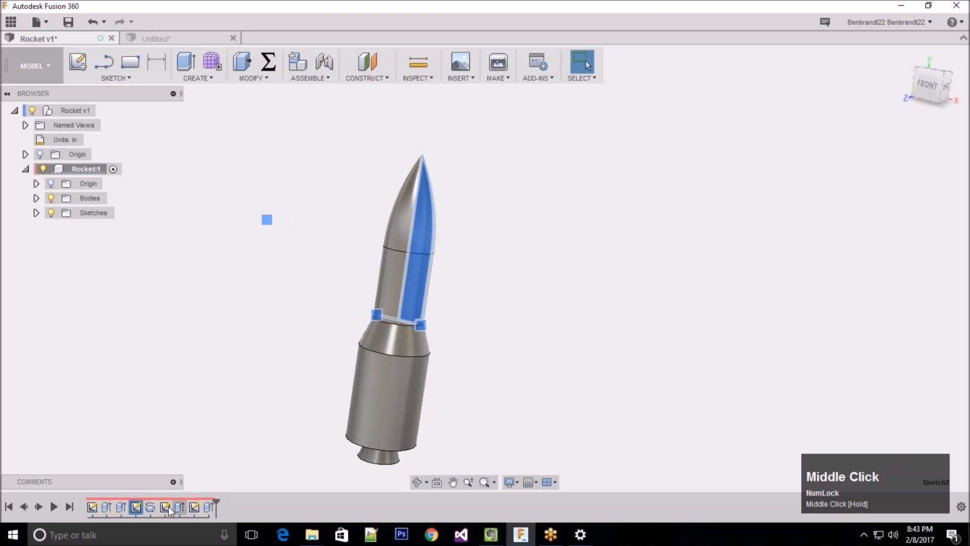
{"action": "right_click", "coordinate": [135, 508]}
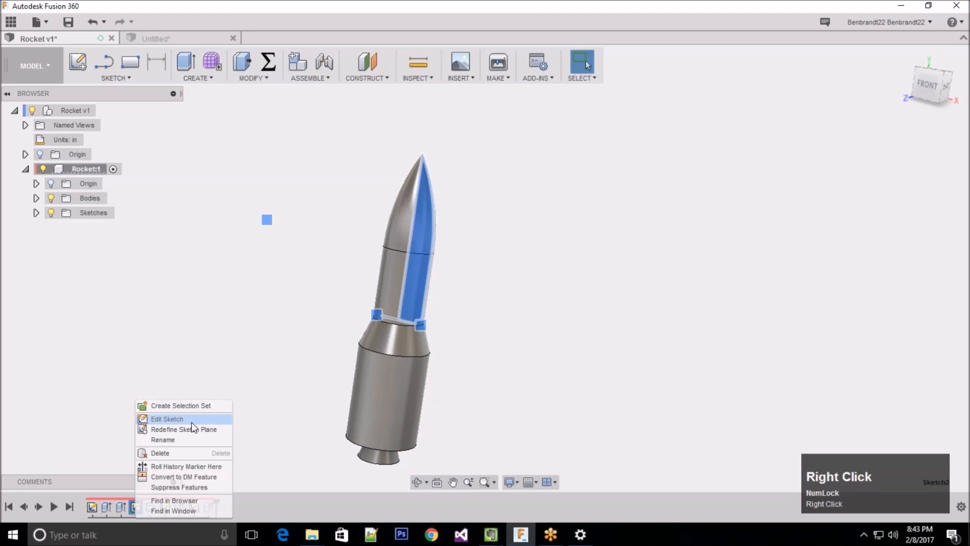
{"action": "left_click", "coordinate": [193, 420]}
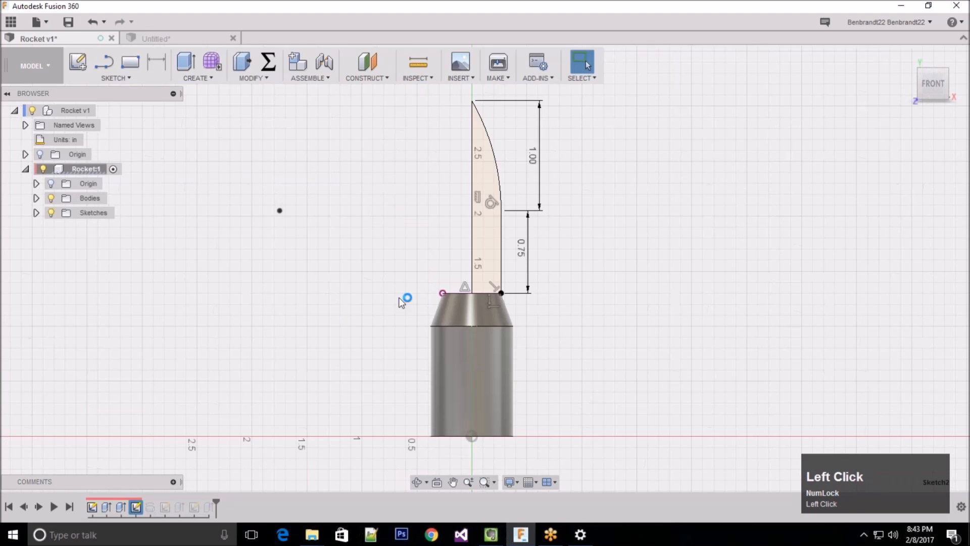
Step: Delete the vertical height dimension of the nose cone arc
{"action": "scroll", "coordinate": [275, 324], "scroll_direction": "up", "scroll_amount": 2}
{"action": "scroll", "coordinate": [470, 188], "scroll_direction": "down", "scroll_amount": 2}
{"action": "scroll", "coordinate": [470, 188], "scroll_direction": "down", "scroll_amount": 1}
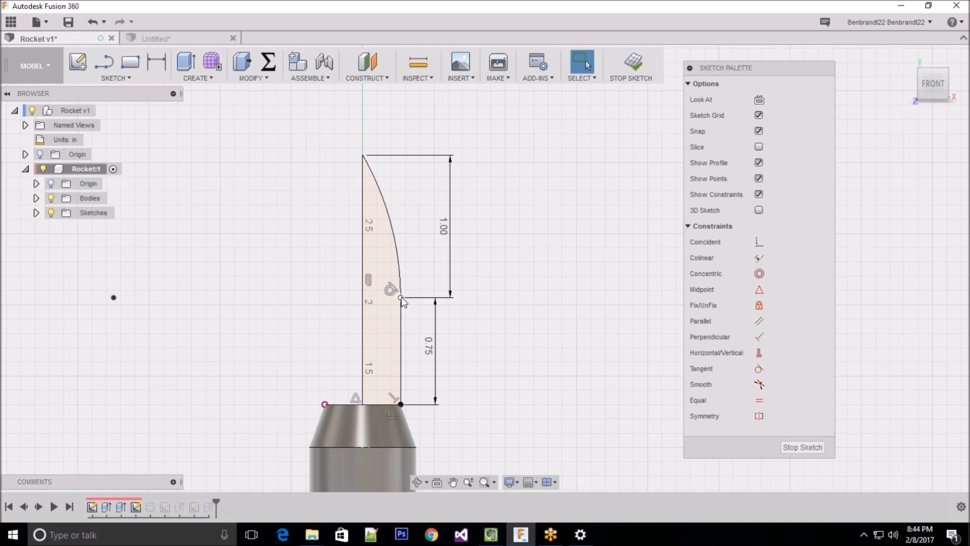
{"action": "left_click", "coordinate": [444, 230]}
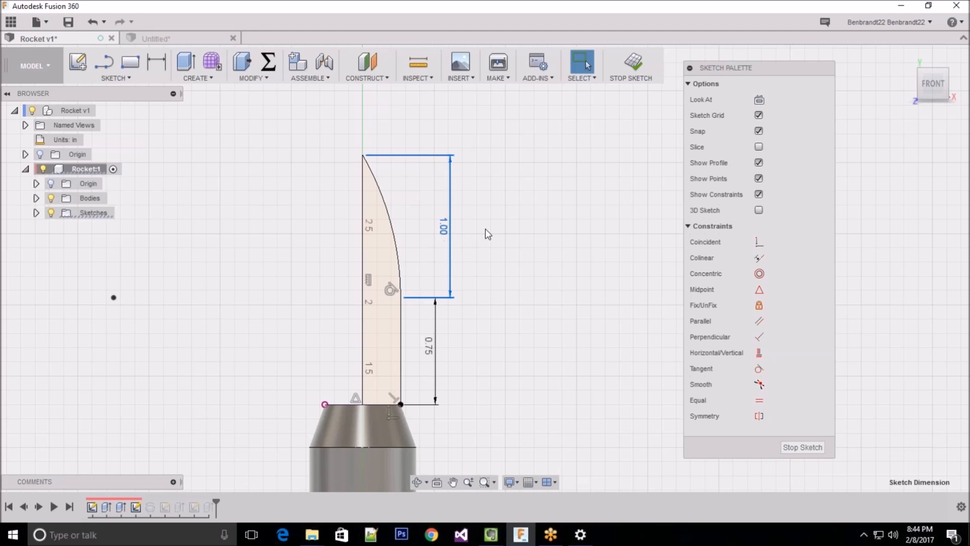
{"action": "key", "text": "Delete"}
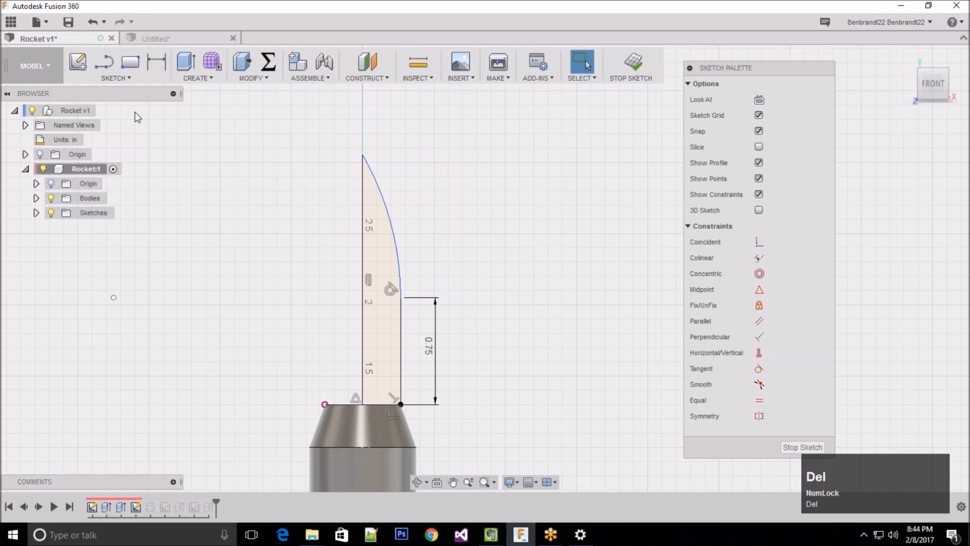
Step: Dimension the vertical height between the nose cone arc's two endpoints and finish the sketch
{"action": "left_click", "coordinate": [153, 58]}
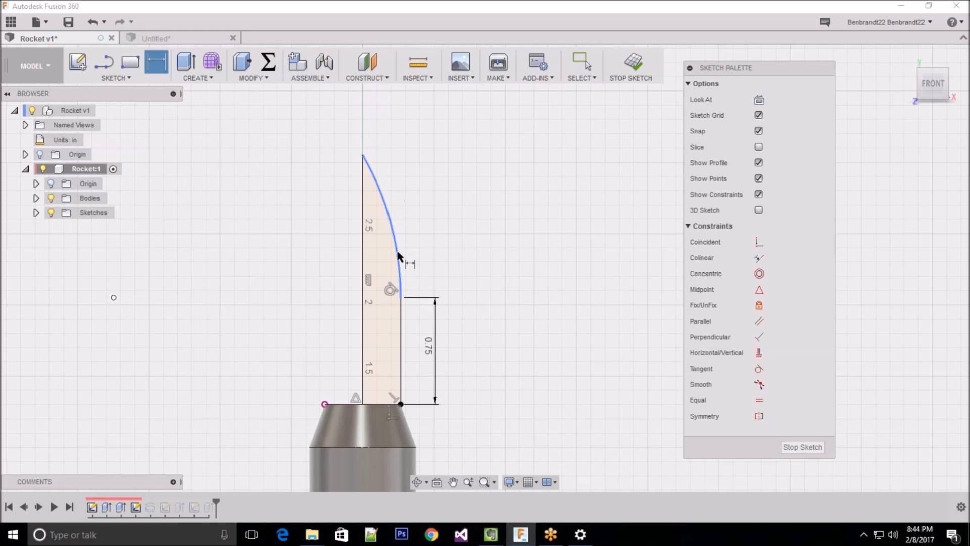
{"action": "scroll", "coordinate": [413, 304], "scroll_direction": "down", "scroll_amount": 3}
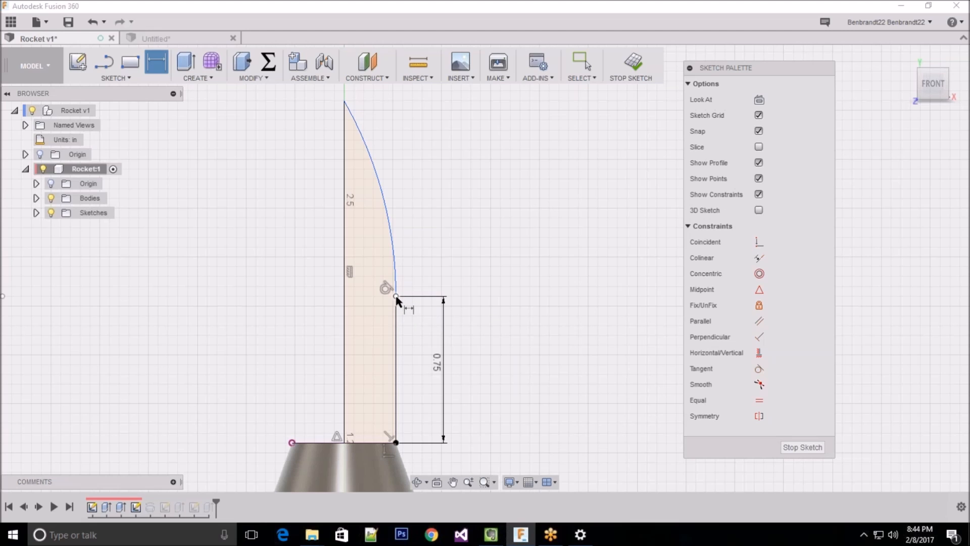
{"action": "left_click", "coordinate": [397, 298]}
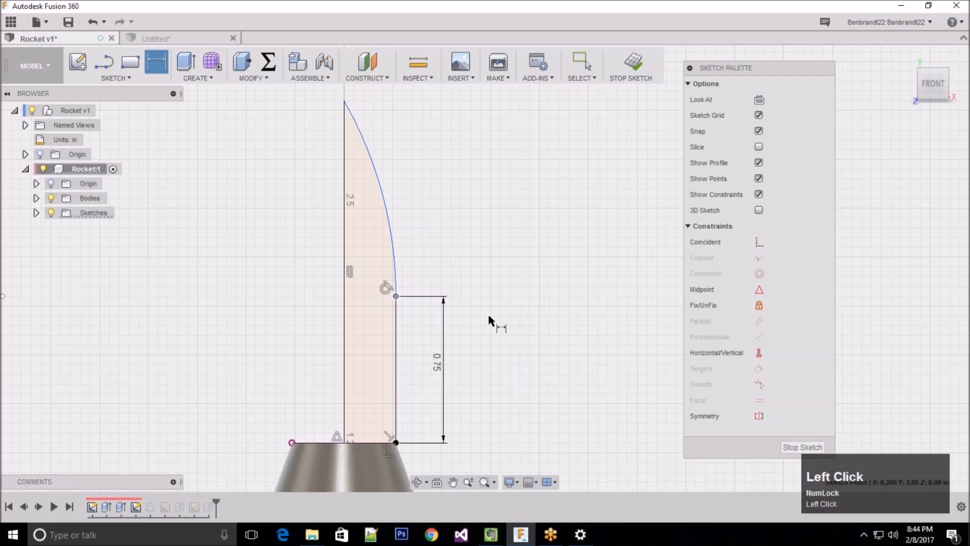
{"action": "scroll", "coordinate": [488, 320], "scroll_direction": "up", "scroll_amount": 1}
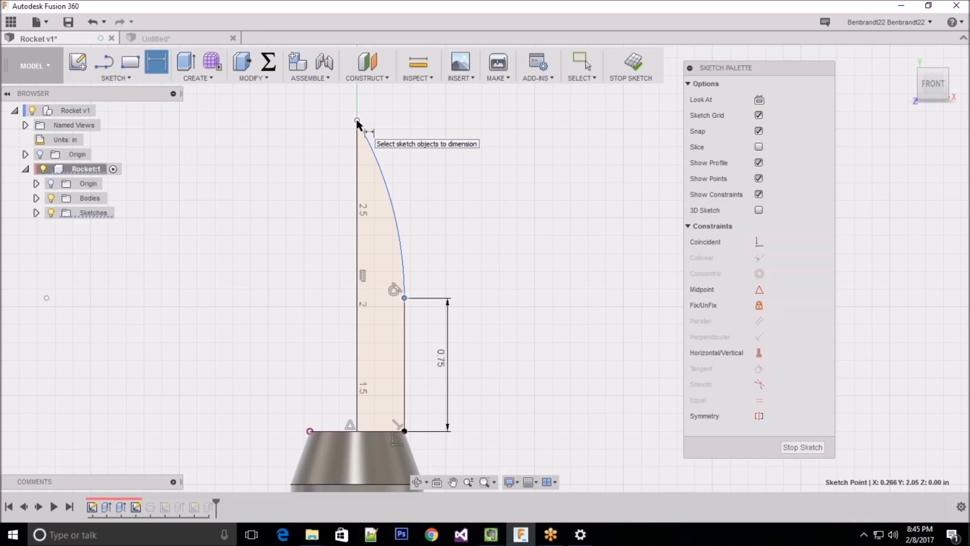
{"action": "left_click", "coordinate": [357, 121]}
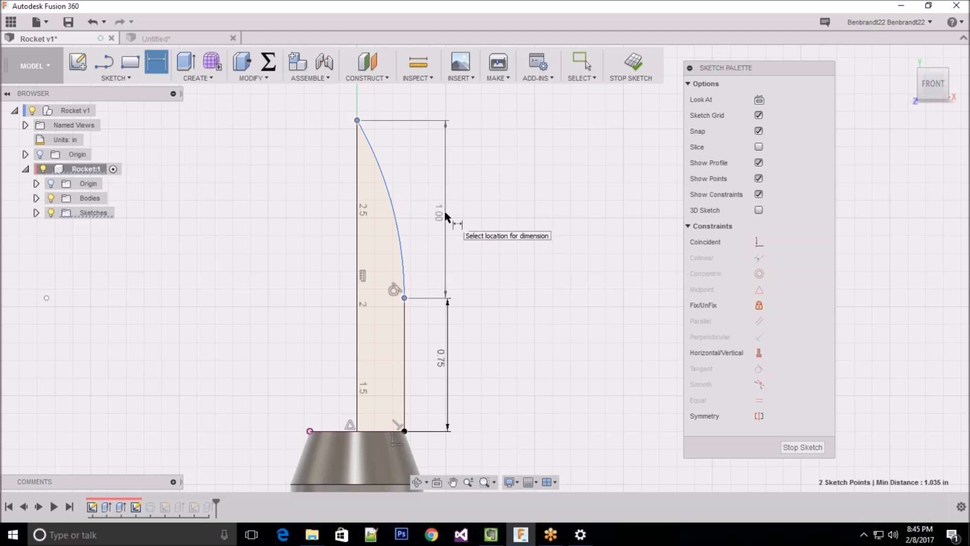
{"action": "left_click", "coordinate": [442, 215]}
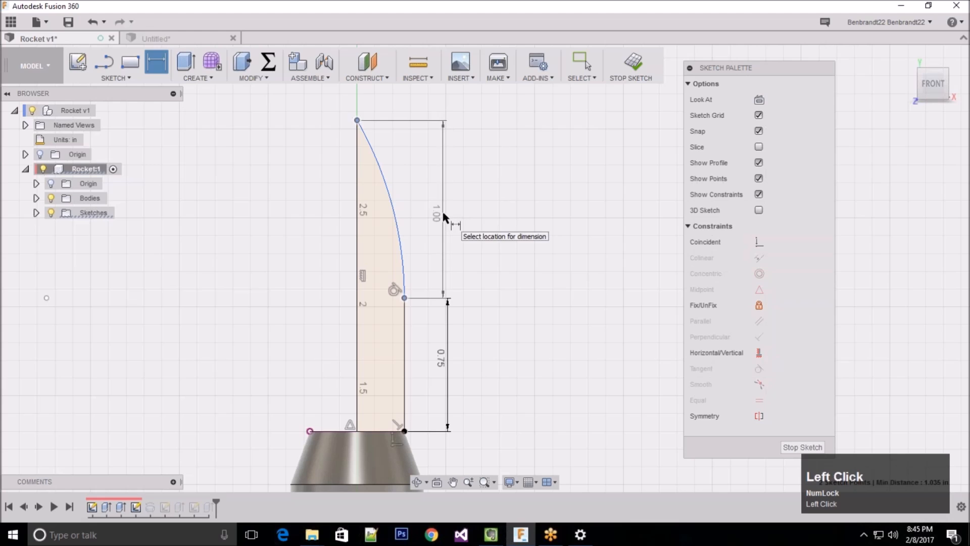
{"action": "key", "text": "Return"}
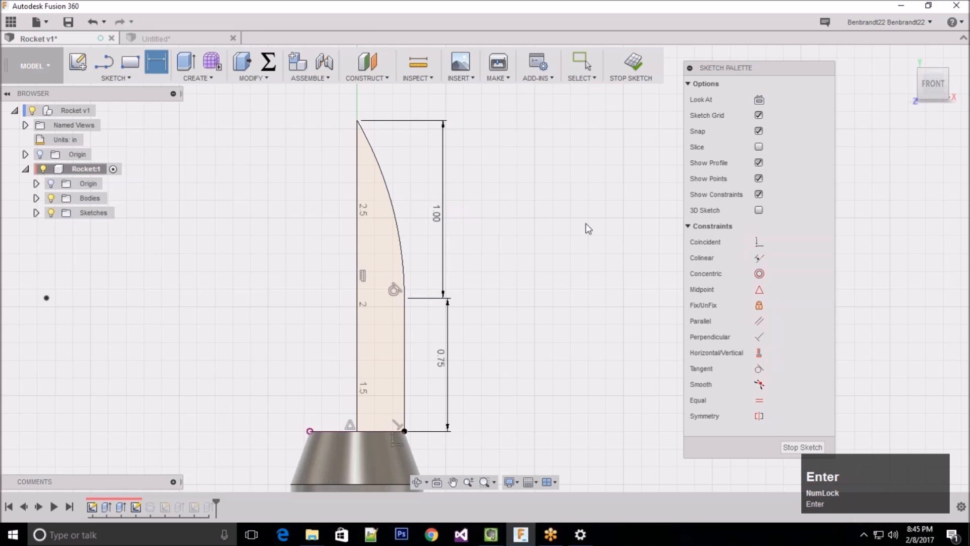
{"action": "left_click", "coordinate": [811, 446]}
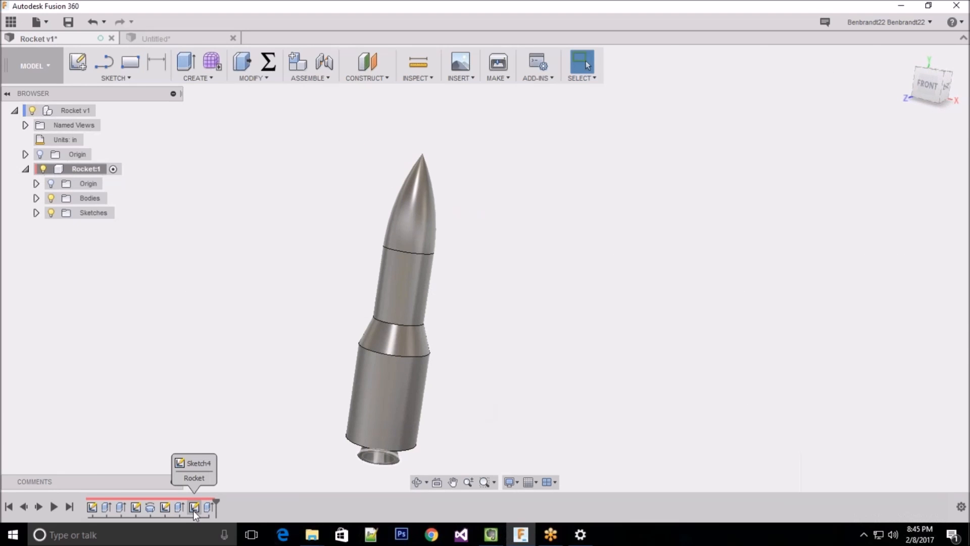
Step: Open the hollow-cut profile sketch on the nozzle's end face (Sketch4) for editing
{"action": "left_click", "coordinate": [165, 508]}
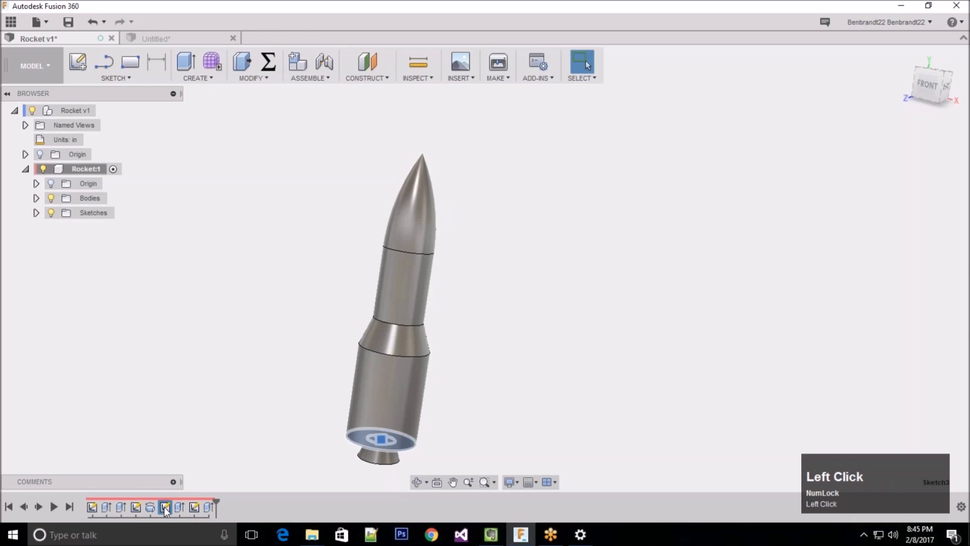
{"action": "left_click", "coordinate": [194, 507]}
{"action": "right_click", "coordinate": [195, 508]}
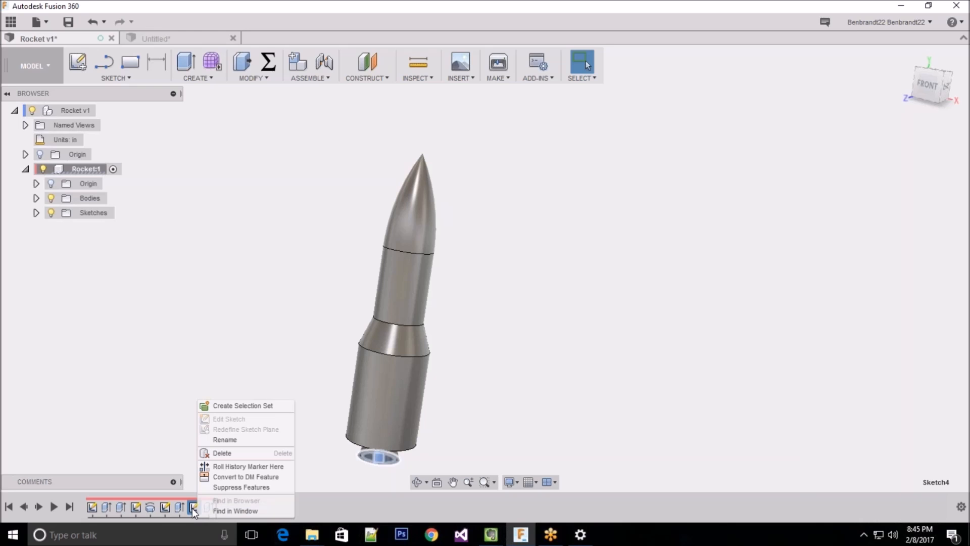
{"action": "left_click", "coordinate": [192, 505]}
{"action": "right_click", "coordinate": [193, 507]}
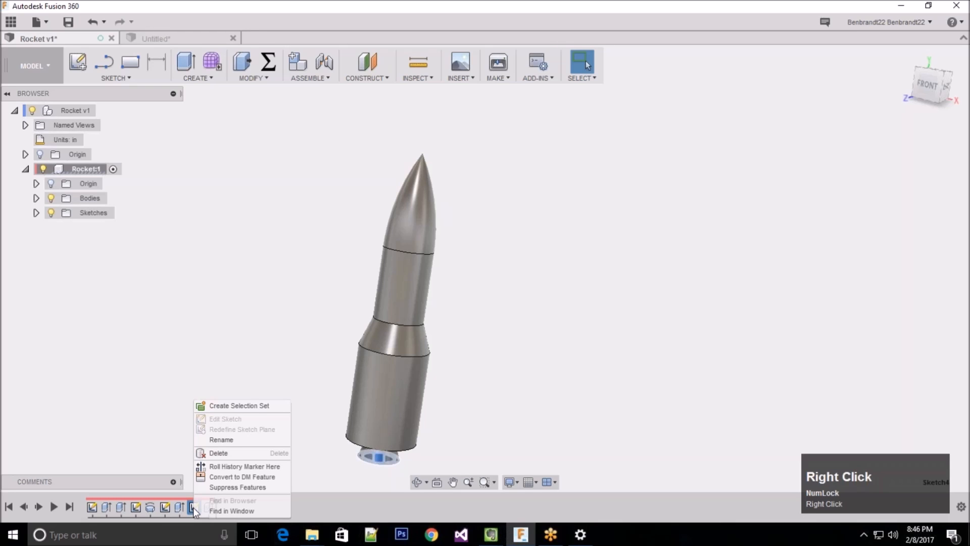
{"action": "left_click", "coordinate": [171, 420]}
{"action": "key", "text": "Escape"}
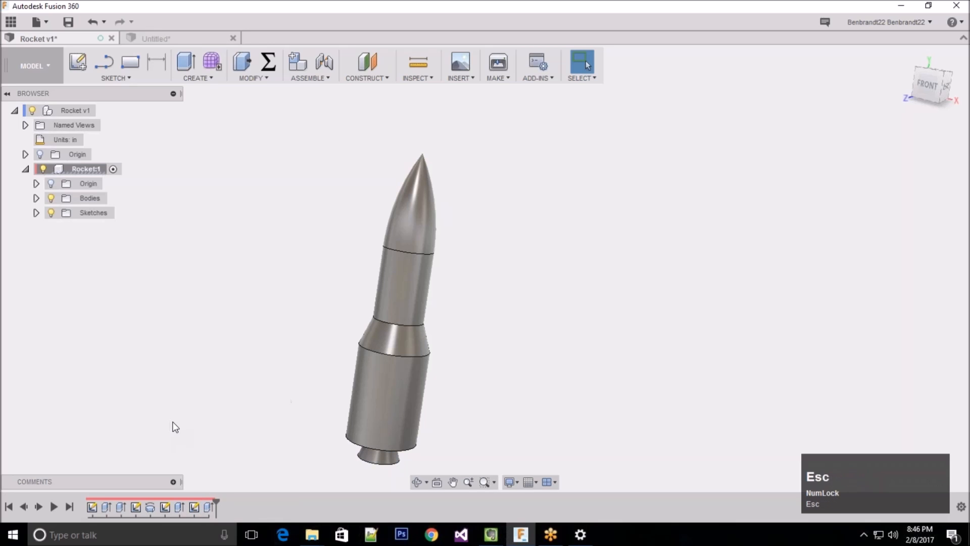
{"action": "left_click", "coordinate": [236, 494]}
{"action": "right_click", "coordinate": [194, 505]}
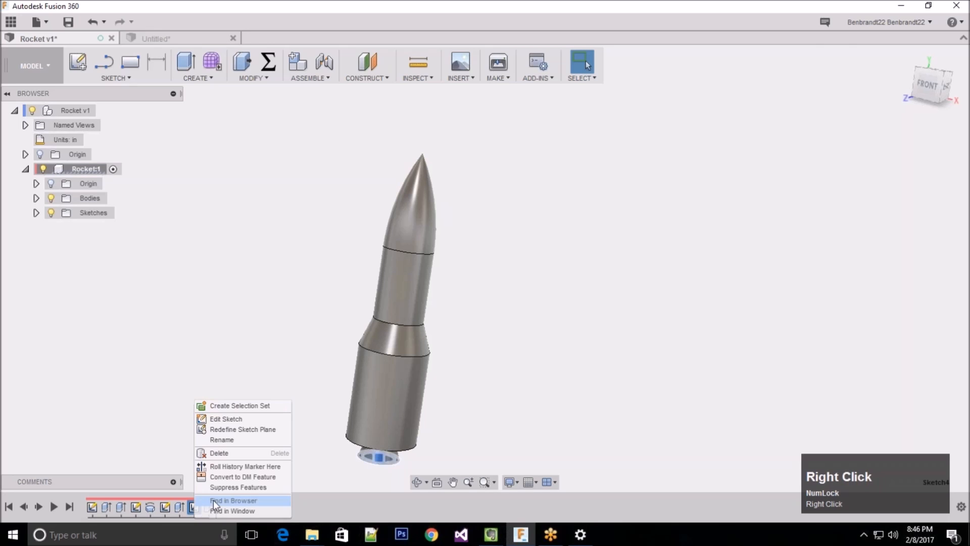
{"action": "left_click", "coordinate": [246, 420]}
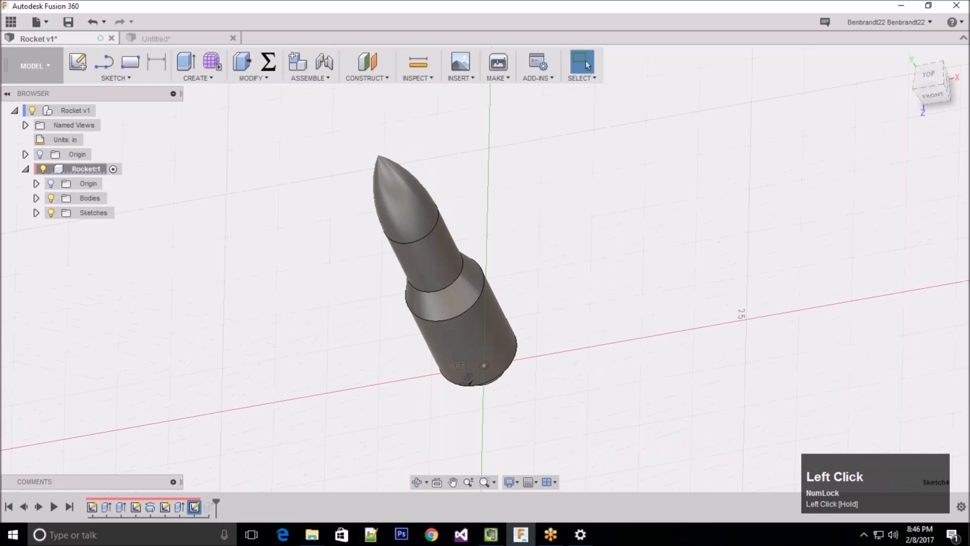
{"action": "mouse_move", "coordinate": [416, 210]}
{"action": "middle_mouse_down", "text": "shift"}
{"action": "mouse_move", "coordinate": [422, 217]}
{"action": "mouse_move", "coordinate": [405, 215]}
{"action": "mouse_move", "coordinate": [484, 231]}
{"action": "mouse_move", "coordinate": [333, 291]}
{"action": "middle_mouse_up", "text": "shift"}
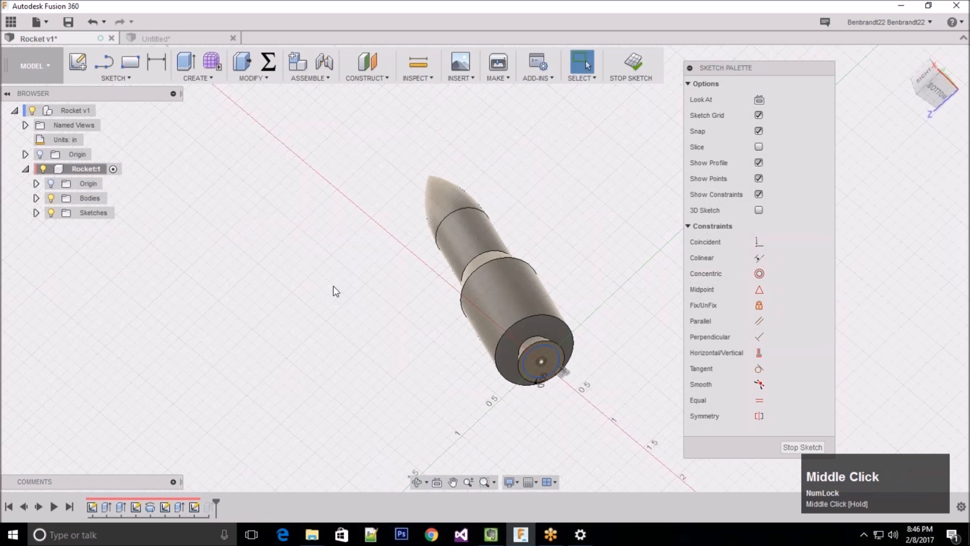
{"action": "scroll", "coordinate": [394, 346], "scroll_direction": "down", "scroll_amount": 2}
{"action": "scroll", "coordinate": [394, 345], "scroll_direction": "down", "scroll_amount": 2}
Step: Switch to the untitled cylinder design and start a sketch on its horizontal origin plane
{"action": "left_click", "coordinate": [168, 35]}
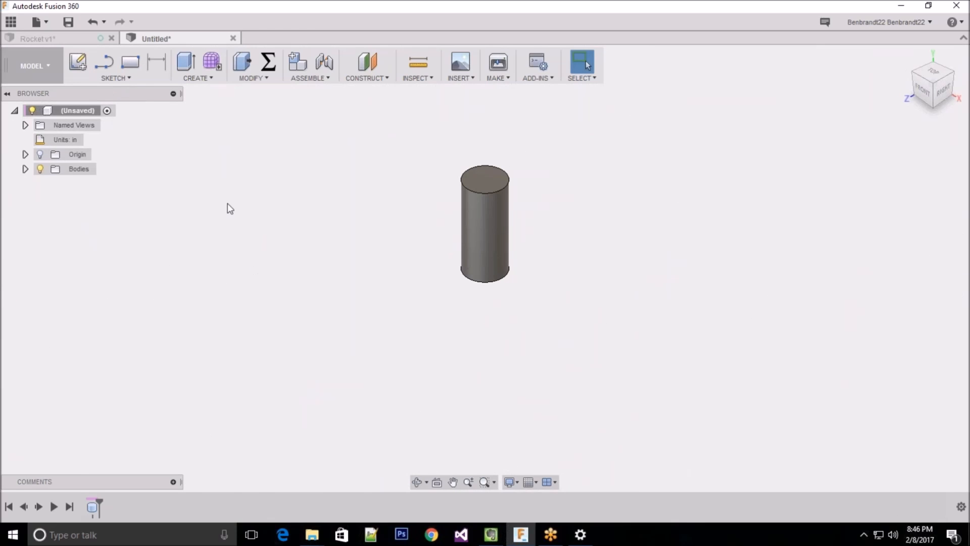
{"action": "left_click", "coordinate": [119, 78]}
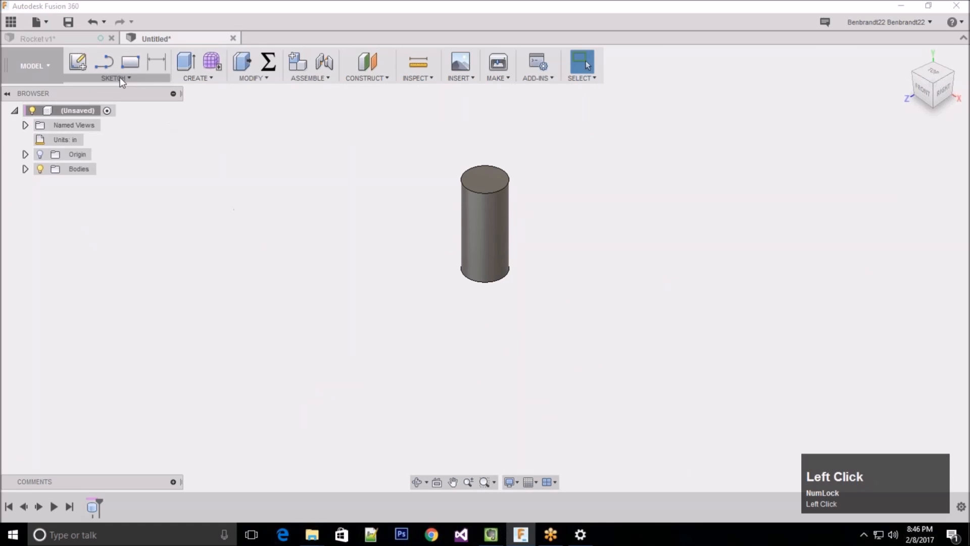
{"action": "left_click", "coordinate": [119, 89]}
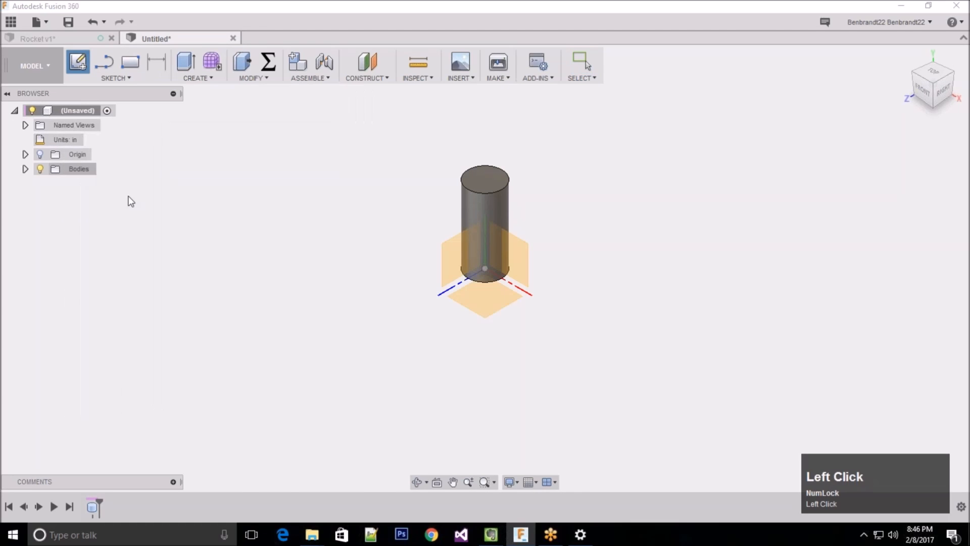
{"action": "left_click", "coordinate": [518, 307]}
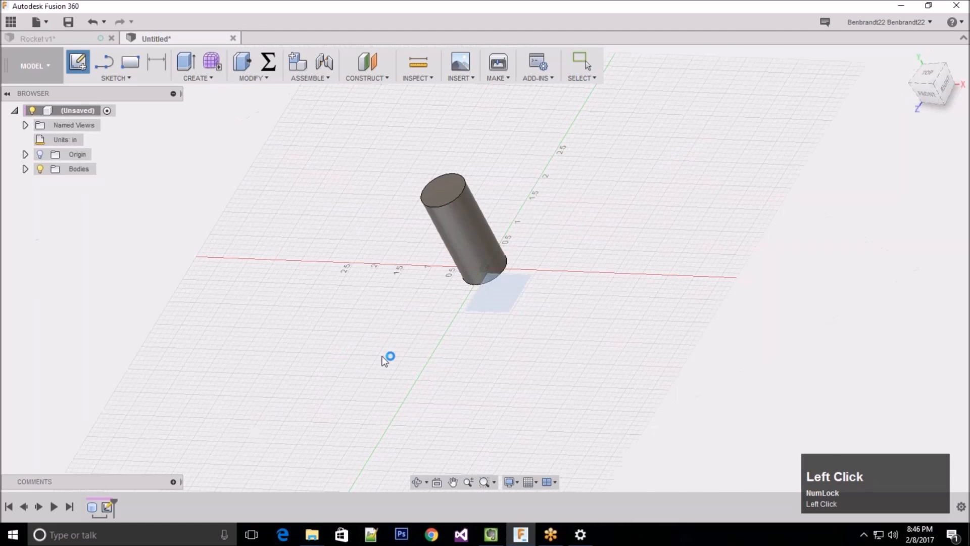
{"action": "scroll", "coordinate": [355, 249], "scroll_direction": "up", "scroll_amount": 2}
Step: Draw a six-sided inscribed polygon with a radius of about 1.12 in, beside the cylinder
{"action": "left_click", "coordinate": [113, 78]}
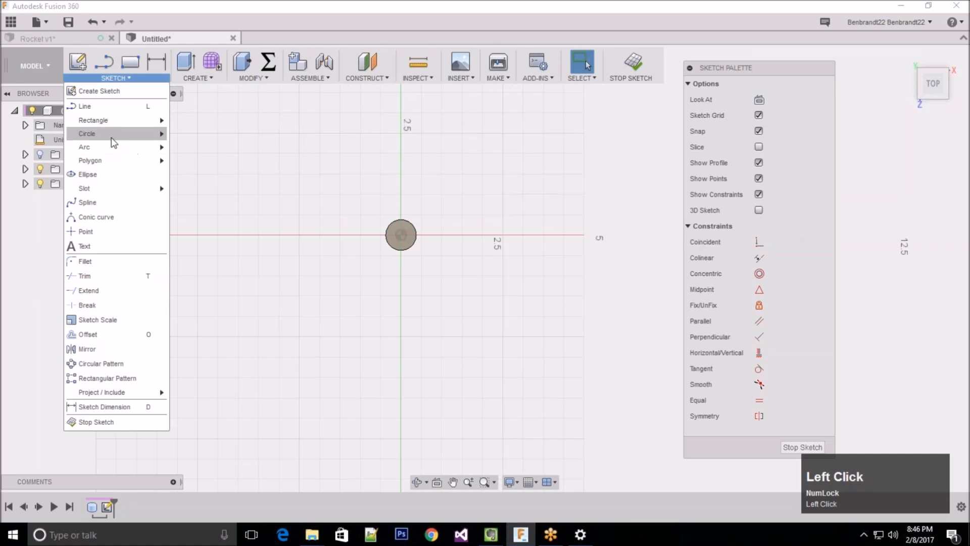
{"action": "left_click", "coordinate": [147, 159]}
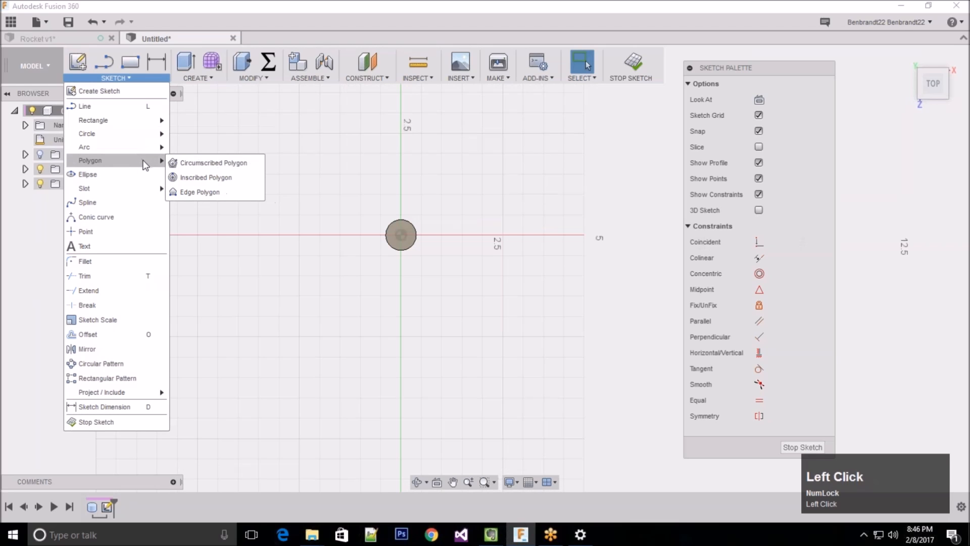
{"action": "left_click", "coordinate": [222, 177]}
{"action": "left_click", "coordinate": [438, 312]}
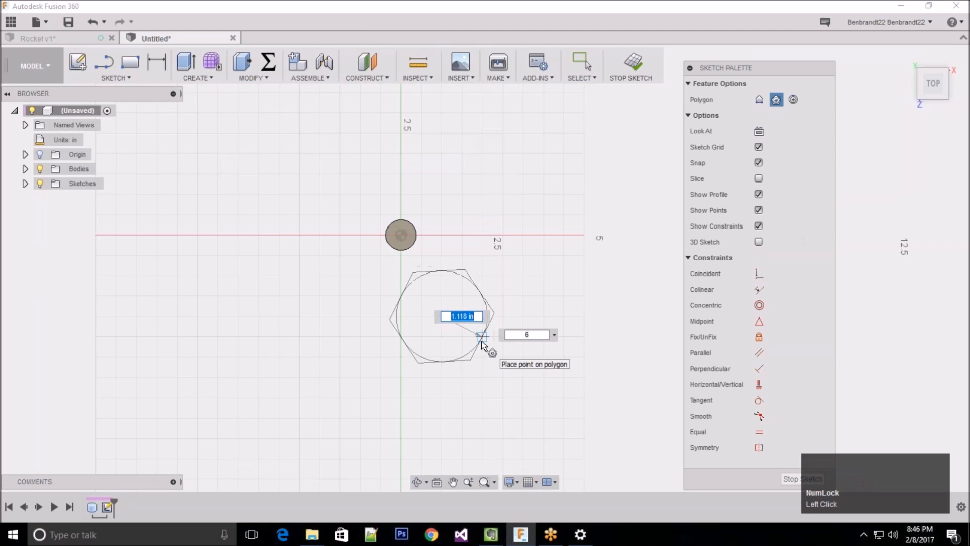
{"action": "left_click", "coordinate": [482, 342]}
Step: Offset the hexagon's edges inward by about 0.26 in as a closed chain
{"action": "scroll", "coordinate": [488, 337], "scroll_direction": "down", "scroll_amount": 1}
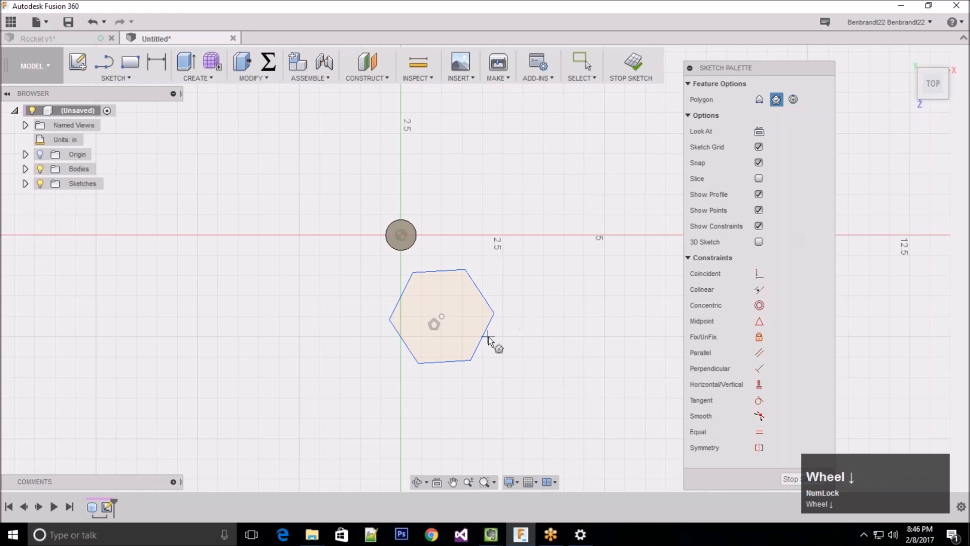
{"action": "scroll", "coordinate": [488, 337], "scroll_direction": "down", "scroll_amount": 2}
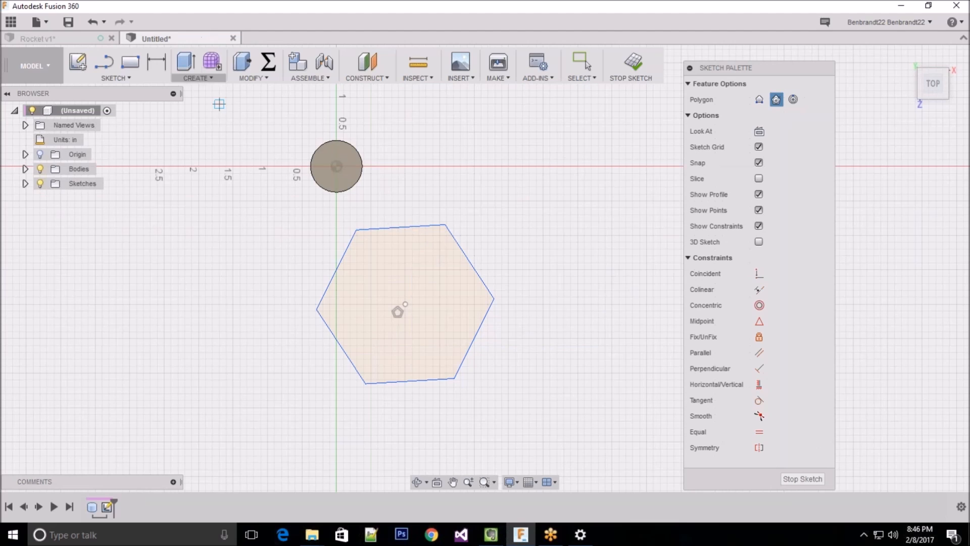
{"action": "left_click", "coordinate": [115, 77]}
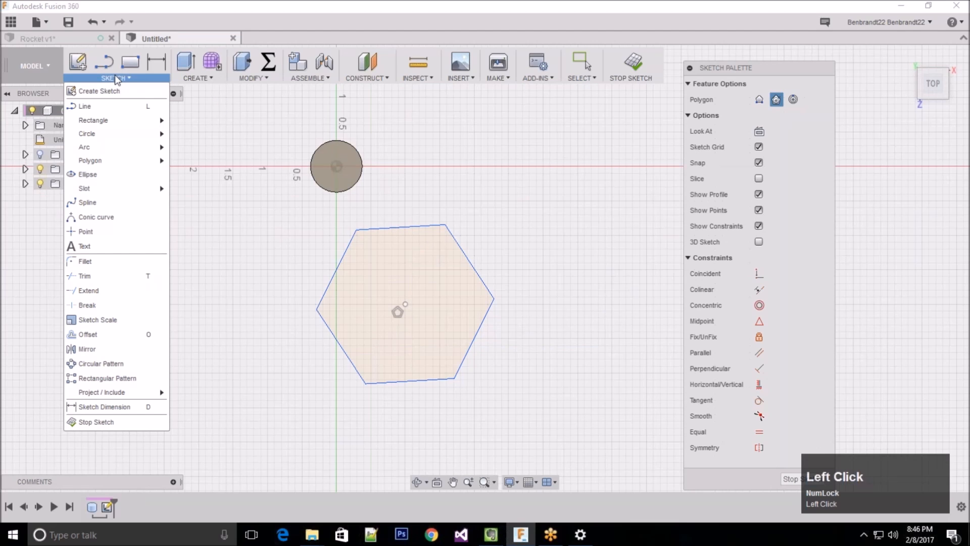
{"action": "left_click", "coordinate": [107, 336]}
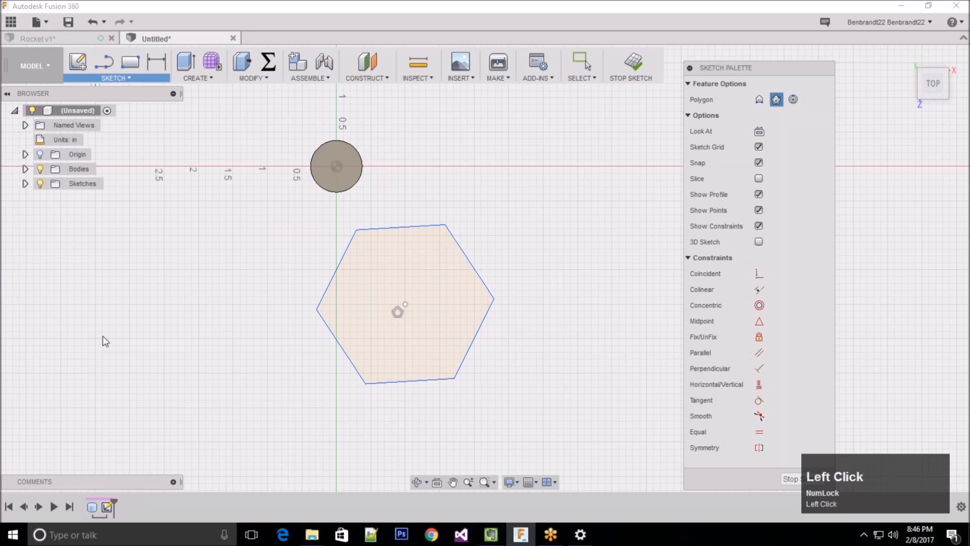
{"action": "left_click", "coordinate": [407, 226]}
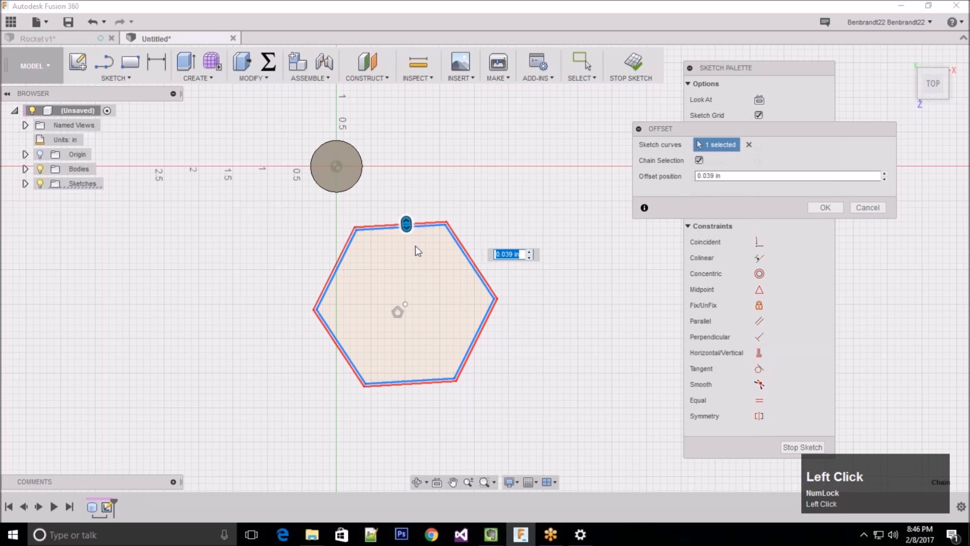
{"action": "left_click_drag", "start_coordinate": [406, 224], "coordinate": [408, 245]}
{"action": "left_click", "coordinate": [836, 211]}
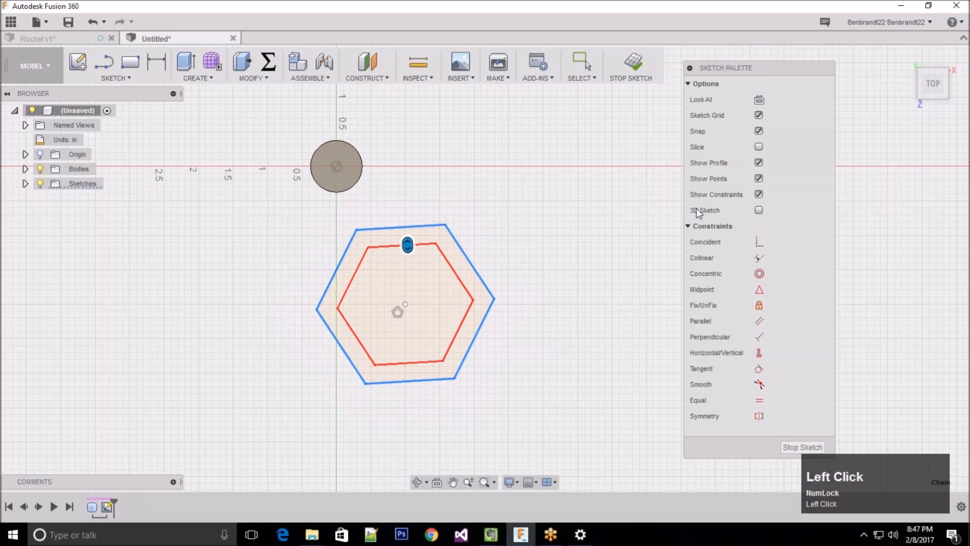
Step: Draw an S-shaped spline through four points on the opposite side of the vertical axis from the hexagon's centre
{"action": "scroll", "coordinate": [621, 292], "scroll_direction": "down", "scroll_amount": 1}
{"action": "scroll", "coordinate": [622, 298], "scroll_direction": "down", "scroll_amount": 1}
{"action": "left_click", "coordinate": [116, 78]}
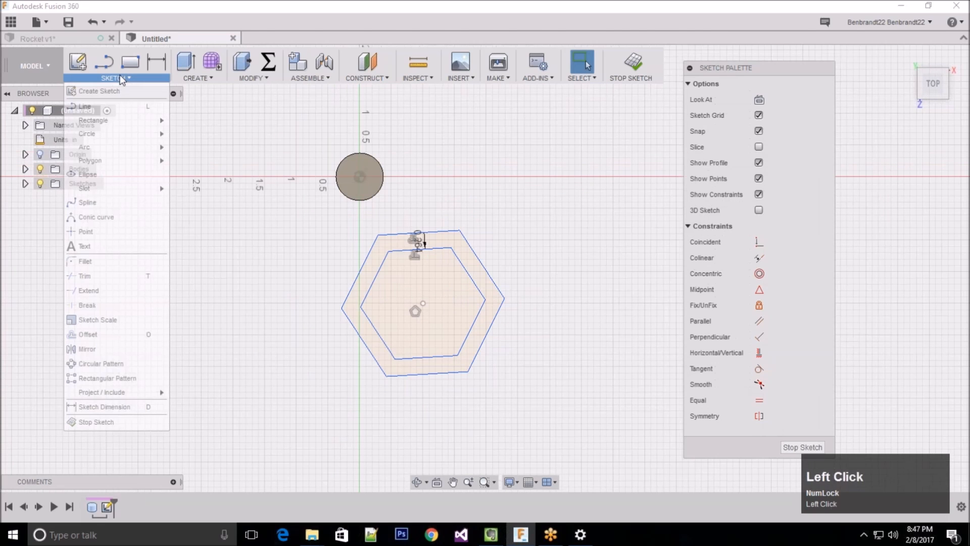
{"action": "left_click", "coordinate": [122, 201]}
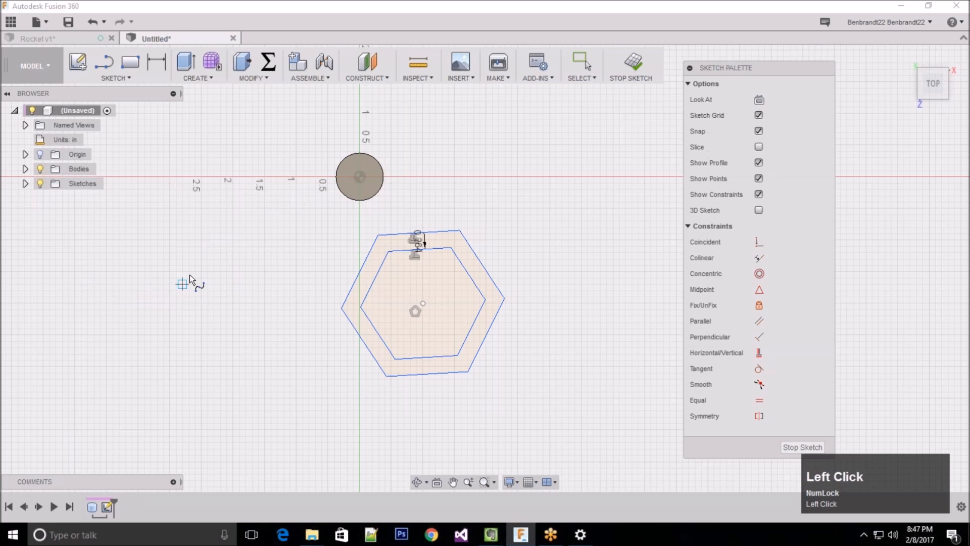
{"action": "left_click", "coordinate": [195, 233]}
{"action": "left_click", "coordinate": [252, 271]}
{"action": "left_click", "coordinate": [233, 341]}
{"action": "left_click", "coordinate": [290, 373]}
{"action": "left_click", "coordinate": [292, 340]}
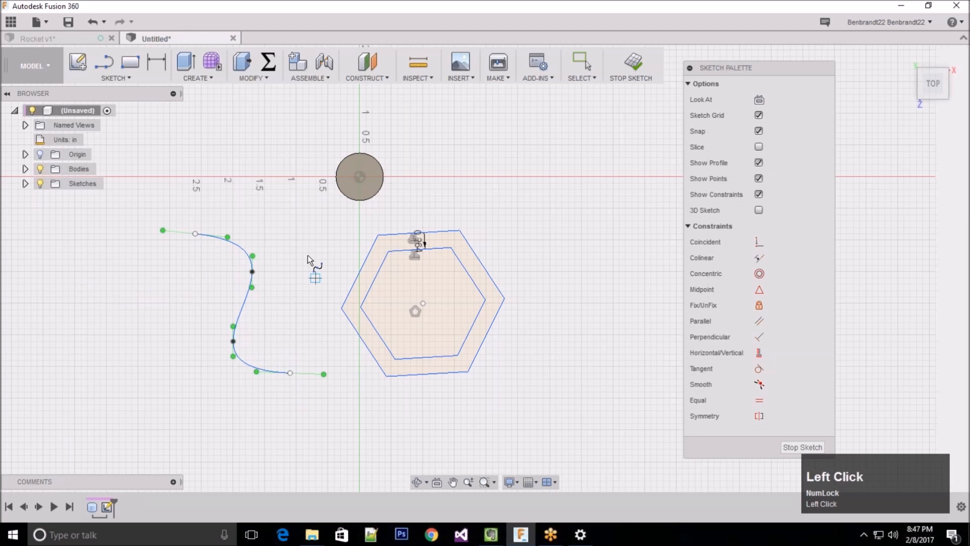
{"action": "key", "text": "Escape"}
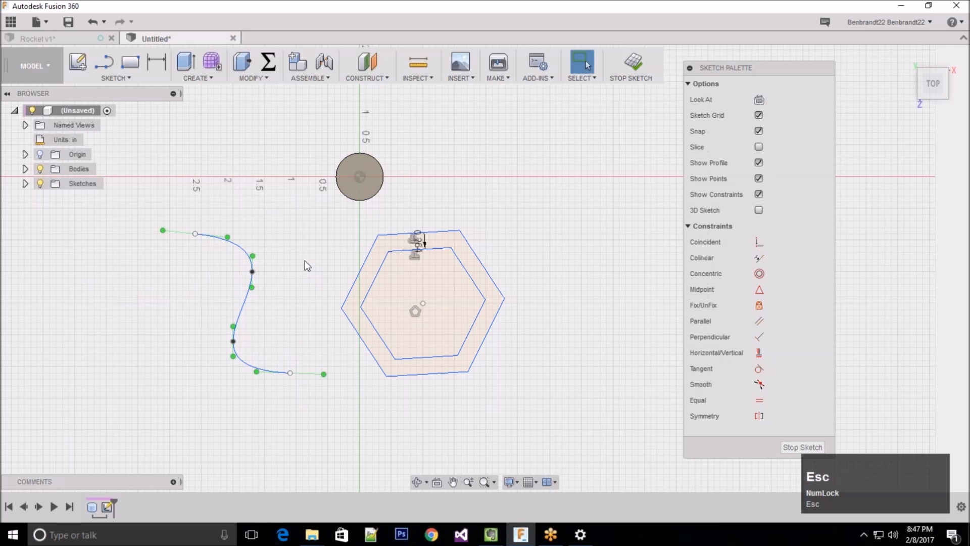
Step: Offset the S-shaped spline by -0.235 in toward the hexagon
{"action": "key", "text": "o"}
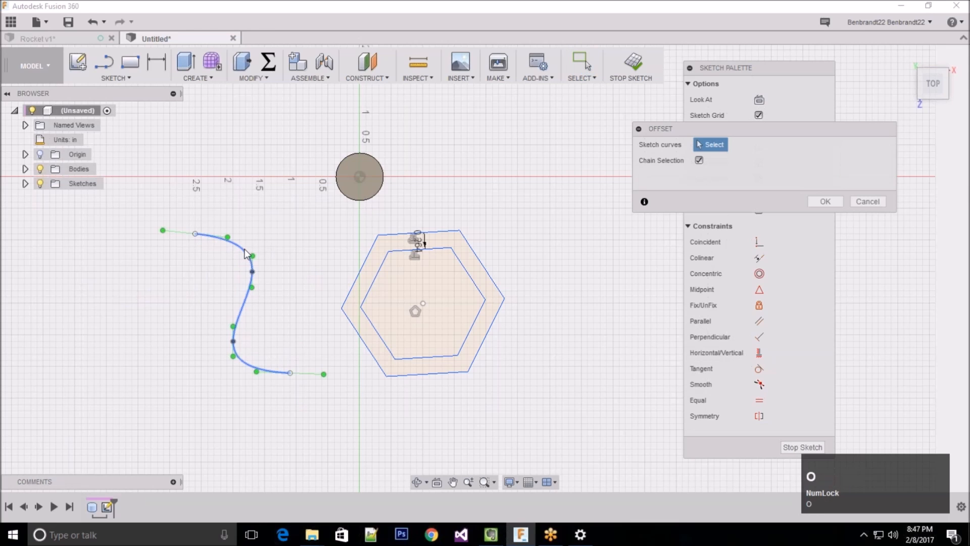
{"action": "left_click", "coordinate": [243, 255]}
{"action": "left_click_drag", "start_coordinate": [238, 250], "coordinate": [252, 239]}
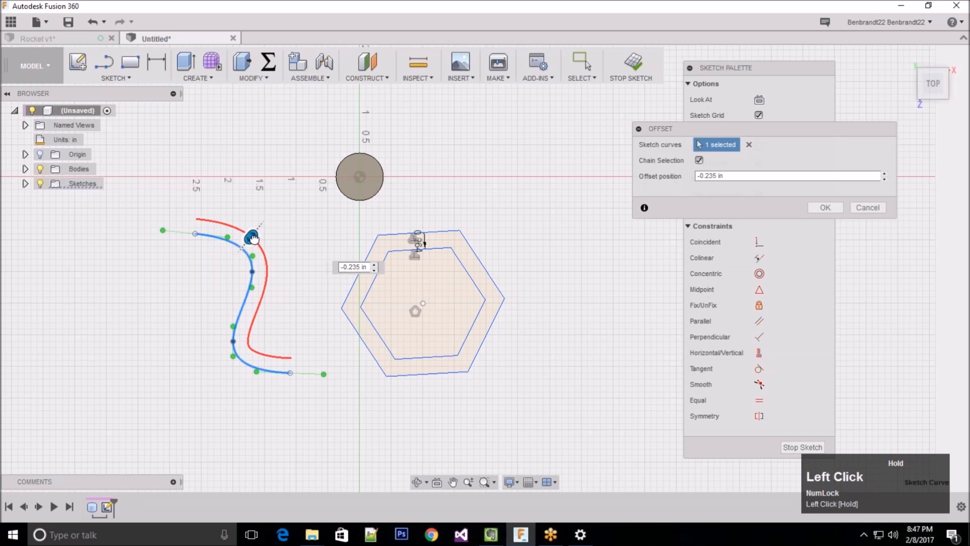
{"action": "key", "text": "Return"}
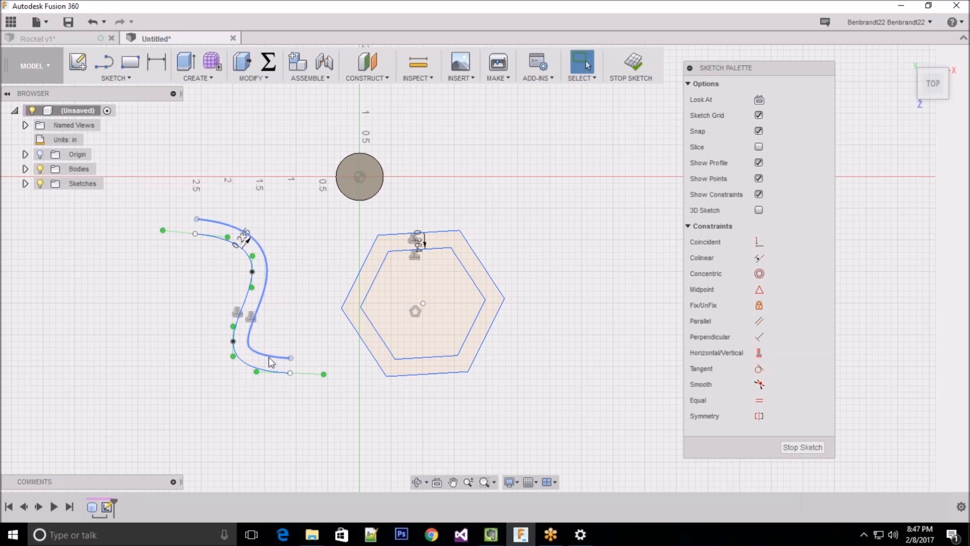
Step: Adjust the tangent handle at the original spline's lower bend to reshape the curve, and finish the sketch
{"action": "left_click", "coordinate": [234, 357]}
{"action": "mouse_move", "coordinate": [238, 363]}
{"action": "left_mouse_down"}
{"action": "mouse_move", "coordinate": [251, 362]}
{"action": "mouse_move", "coordinate": [239, 360]}
{"action": "left_mouse_up"}
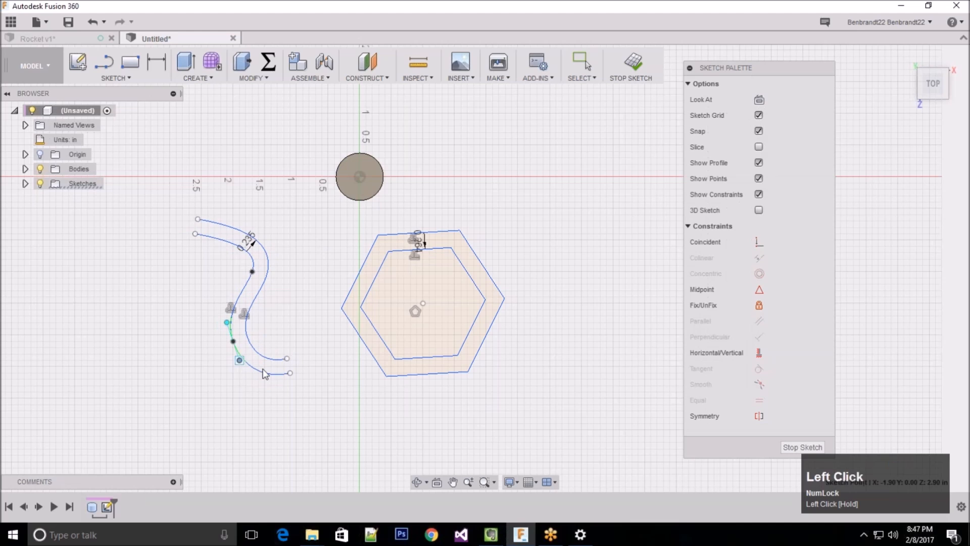
{"action": "left_click", "coordinate": [804, 447]}
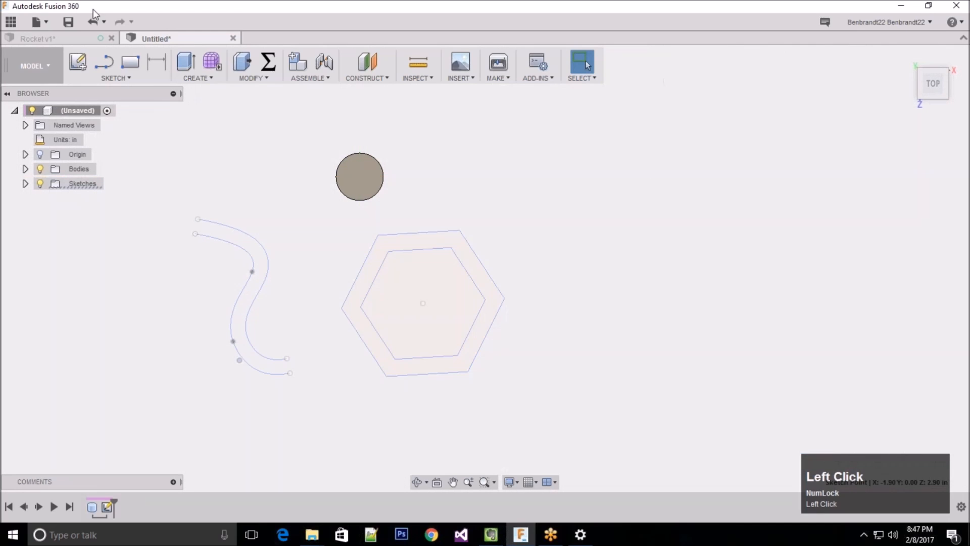
Step: Return to the Rocket v1 design and orbit to a side view showing the whole rocket
{"action": "left_click", "coordinate": [79, 37]}
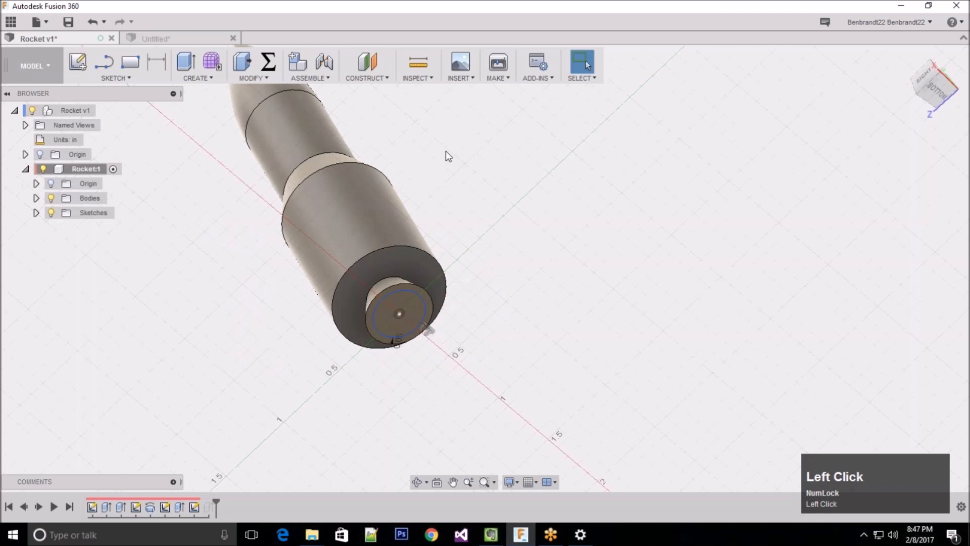
{"action": "scroll", "coordinate": [442, 305], "scroll_direction": "up", "scroll_amount": 2}
{"action": "middle_click_drag", "start_coordinate": [443, 310], "coordinate": [627, 260], "text": "shift"}
{"action": "scroll", "coordinate": [618, 309], "scroll_direction": "up", "scroll_amount": 2}
{"action": "scroll", "coordinate": [617, 308], "scroll_direction": "up", "scroll_amount": 2}
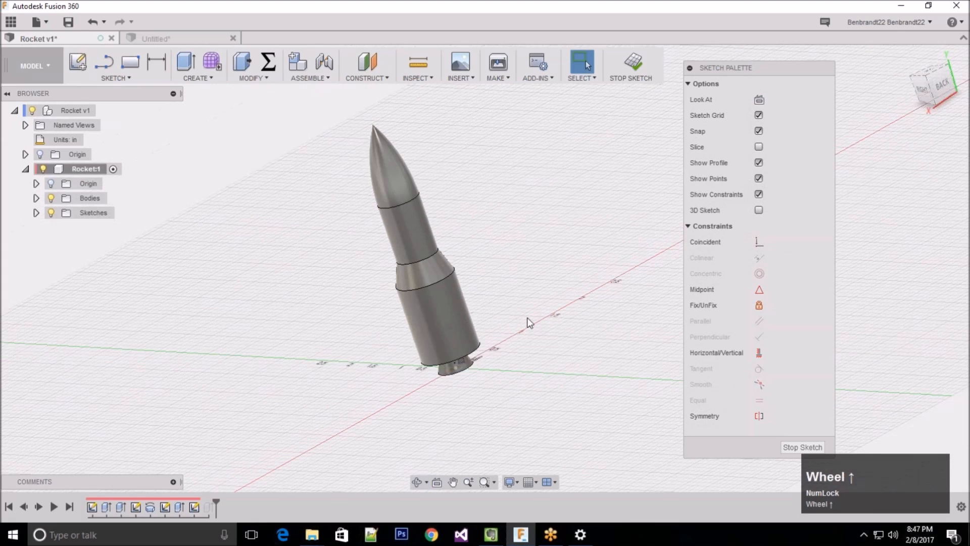
{"action": "scroll", "coordinate": [529, 304], "scroll_direction": "down", "scroll_amount": 2}
{"action": "left_click", "coordinate": [460, 164]}
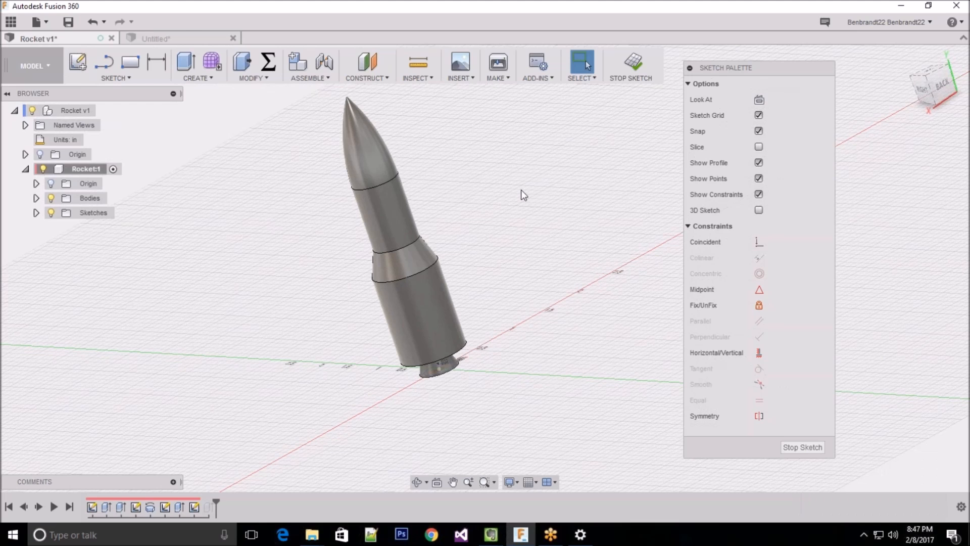
Step: Open the Sketch Toolbox and place it beside the rocket's nose cone to examine its shortcuts and search field
{"action": "key", "text": "s"}
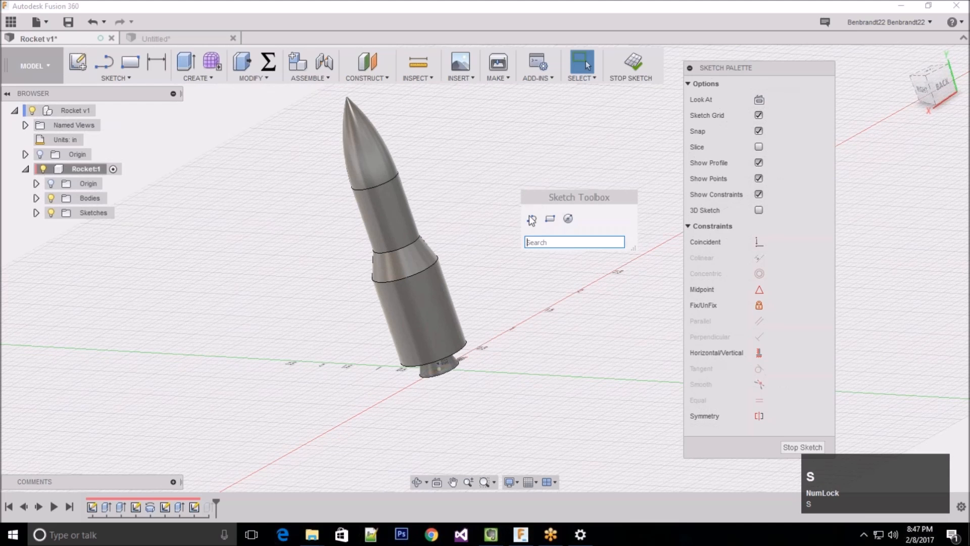
{"action": "left_click_drag", "start_coordinate": [588, 197], "coordinate": [625, 193]}
{"action": "left_click_drag", "start_coordinate": [556, 192], "coordinate": [467, 169]}
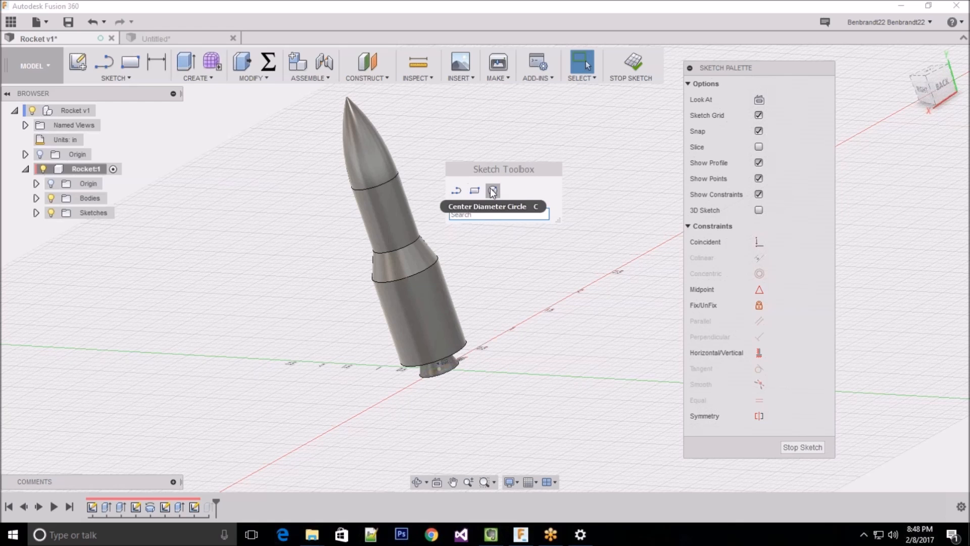
{"action": "left_click", "coordinate": [495, 214]}
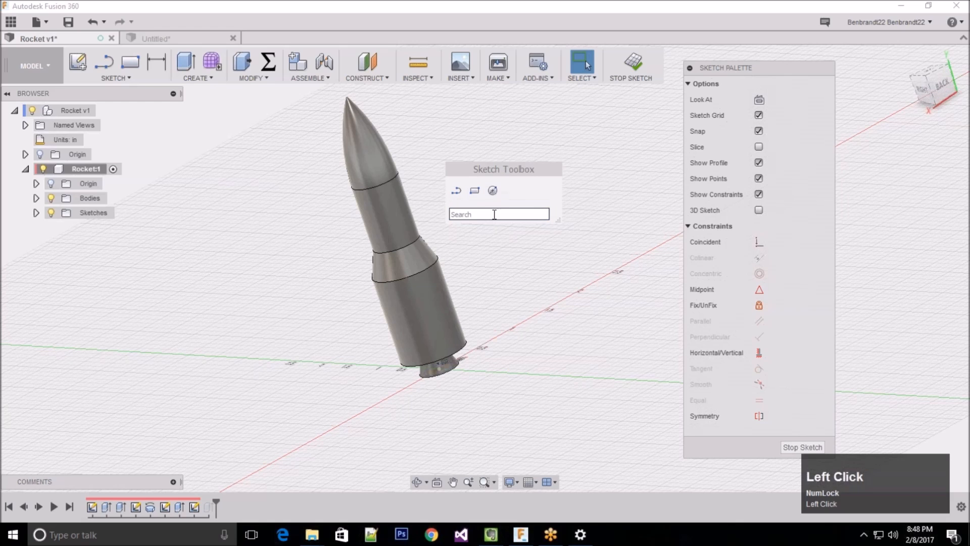
Step: Find the arc commands in the Sketch Toolbox, add 3-Point Arc to its shortcuts, and reopen the toolbox to check it
{"action": "key", "text": "s"}
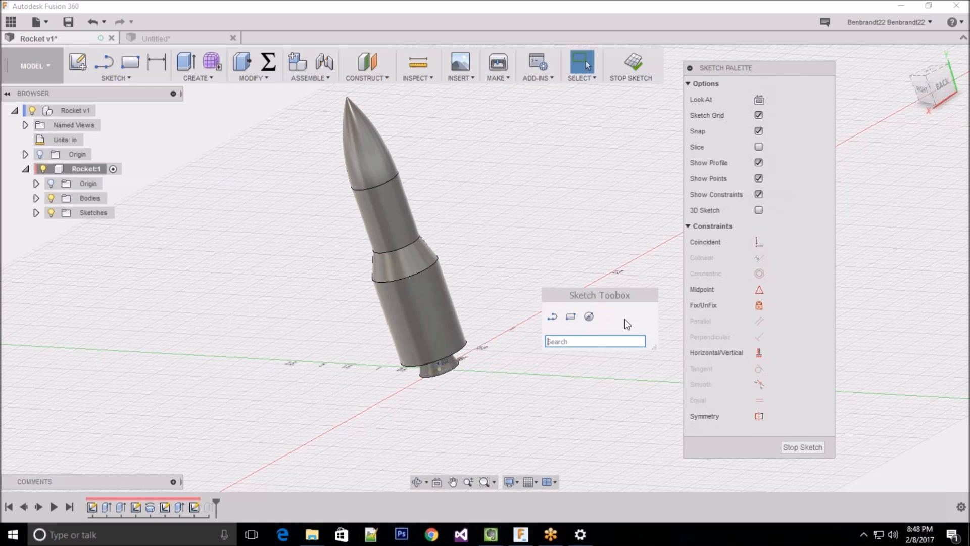
{"action": "type", "text": "arc"}
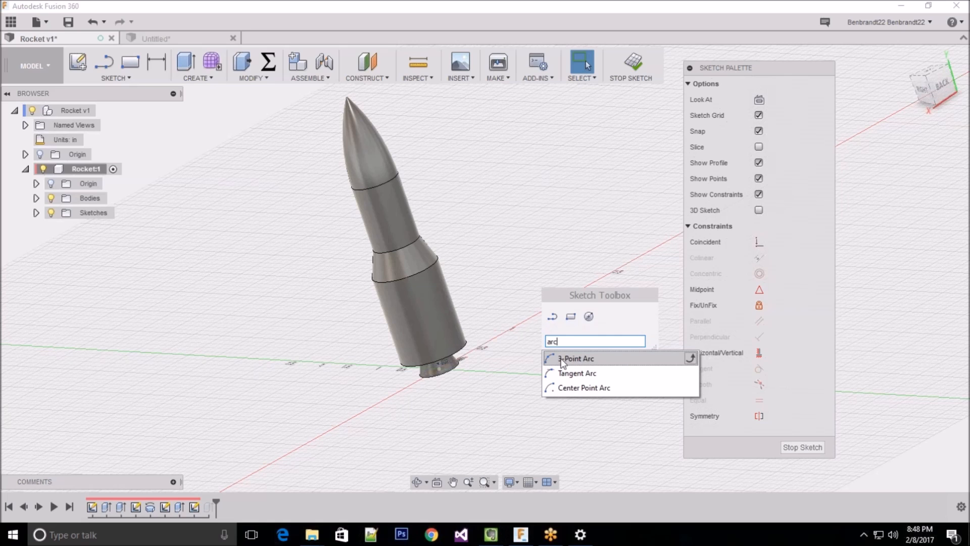
{"action": "left_click", "coordinate": [690, 359]}
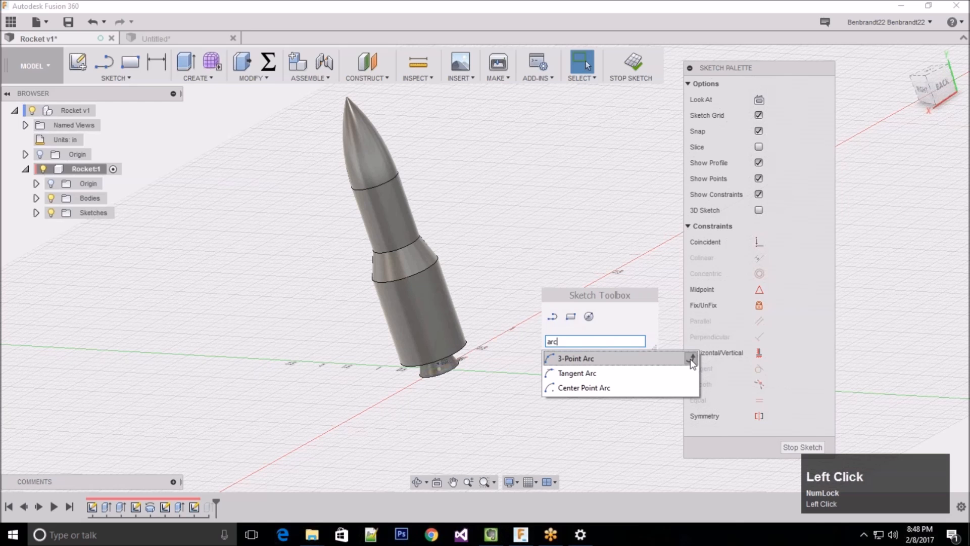
{"action": "left_click", "coordinate": [641, 325]}
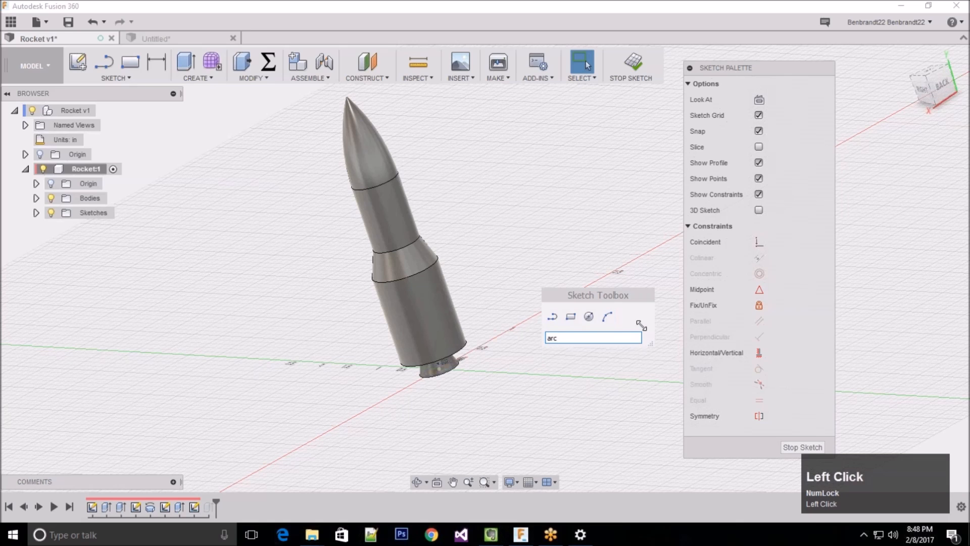
{"action": "left_click", "coordinate": [595, 257]}
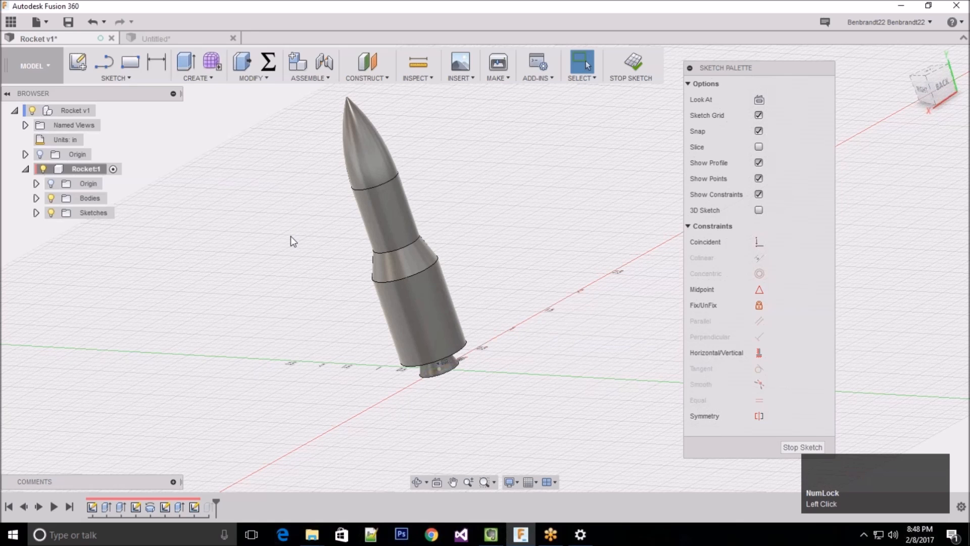
{"action": "key", "text": "s"}
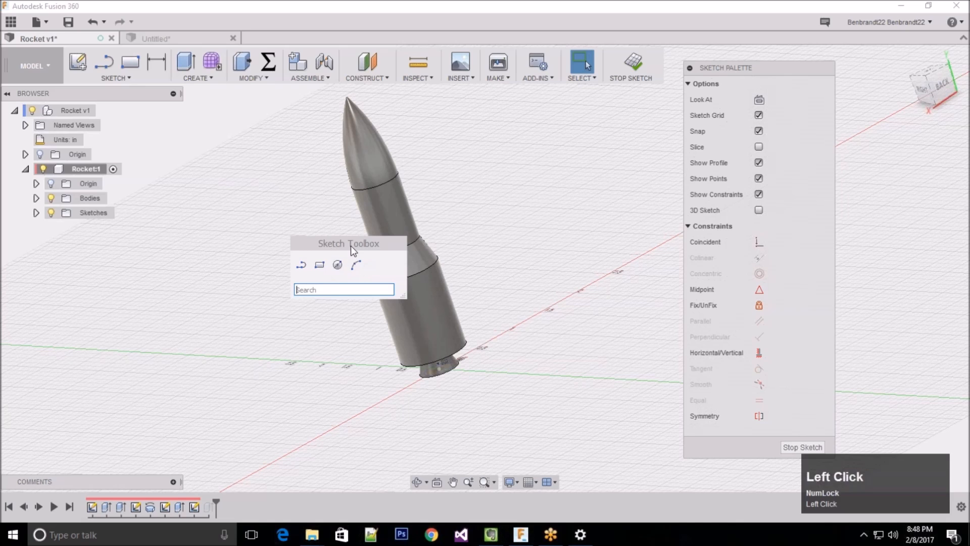
{"action": "left_click_drag", "start_coordinate": [351, 245], "coordinate": [322, 247]}
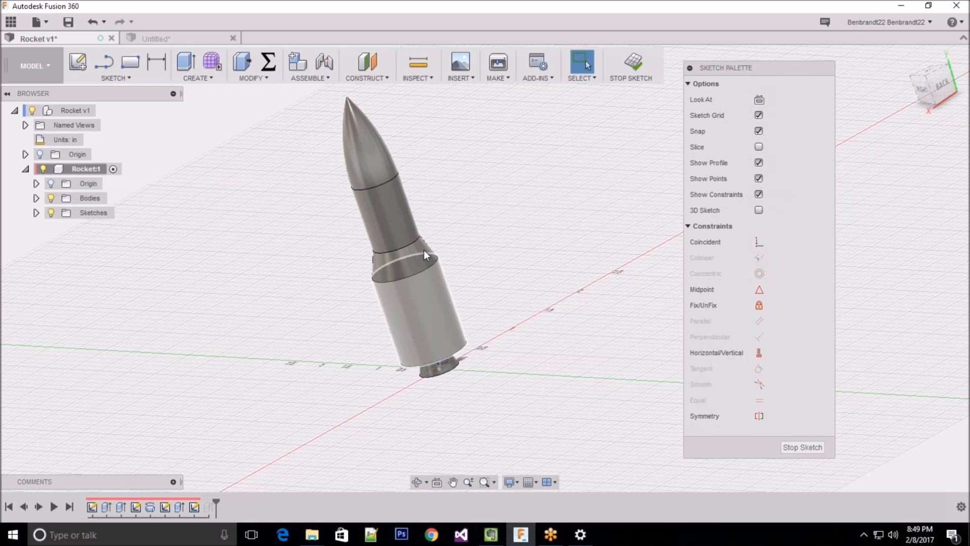
Step: Finish the active sketch and bring up the Model Toolbox beside the rocket to examine its shortcuts
{"action": "left_click", "coordinate": [803, 448]}
{"action": "scroll", "coordinate": [526, 408], "scroll_direction": "up", "scroll_amount": 2}
{"action": "key", "text": "s"}
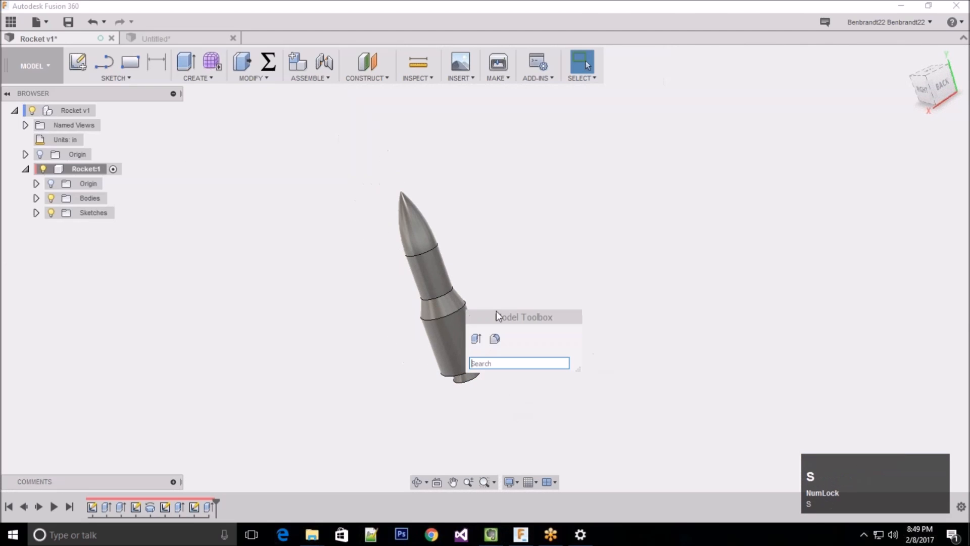
{"action": "left_click_drag", "start_coordinate": [539, 317], "coordinate": [300, 268]}
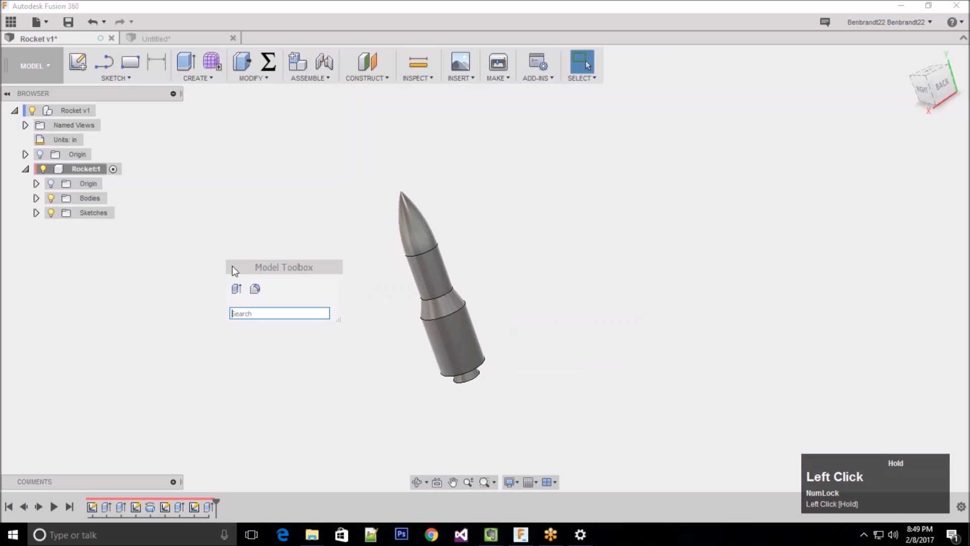
{"action": "left_click", "coordinate": [247, 313]}
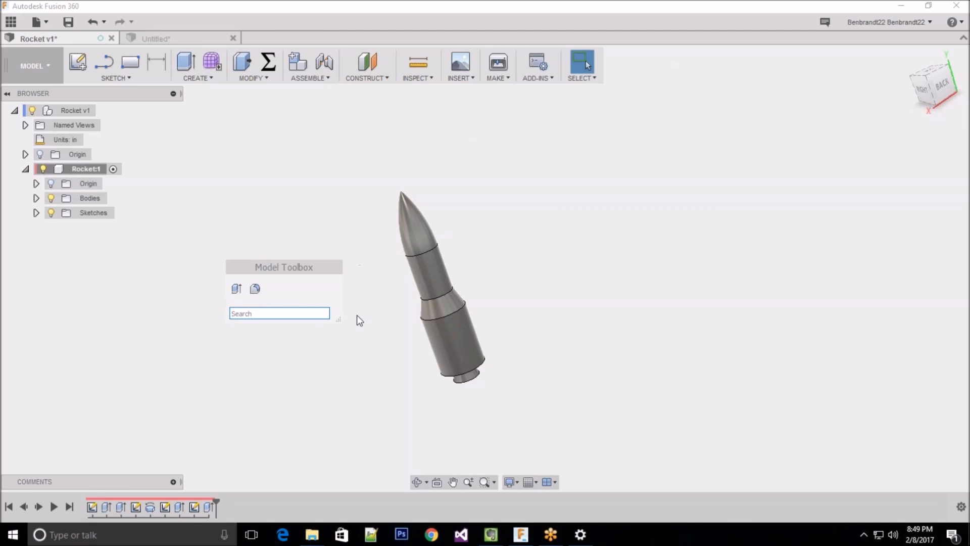
{"action": "left_click", "coordinate": [310, 227]}
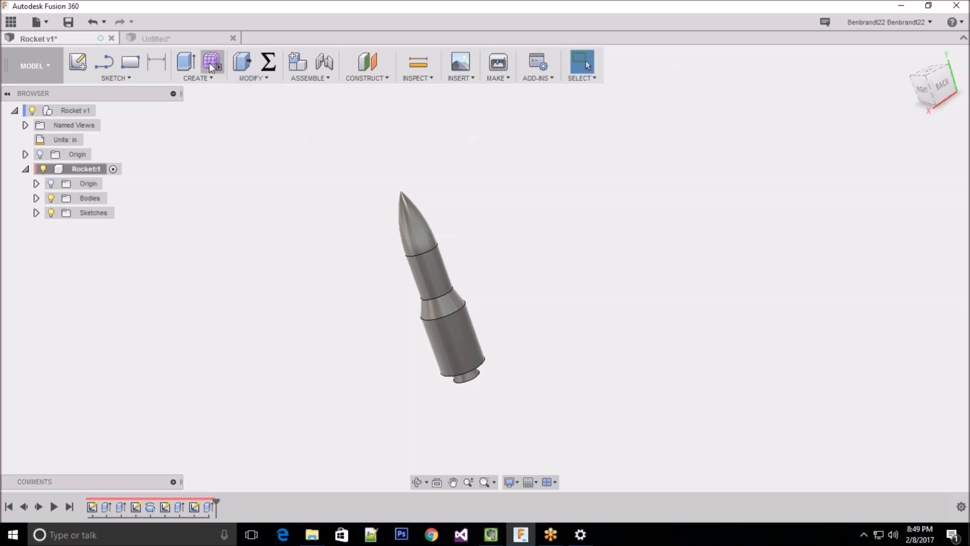
Step: Create a new sketch on the vertical front origin plane through the rocket's axis
{"action": "scroll", "coordinate": [477, 373], "scroll_direction": "down", "scroll_amount": 2}
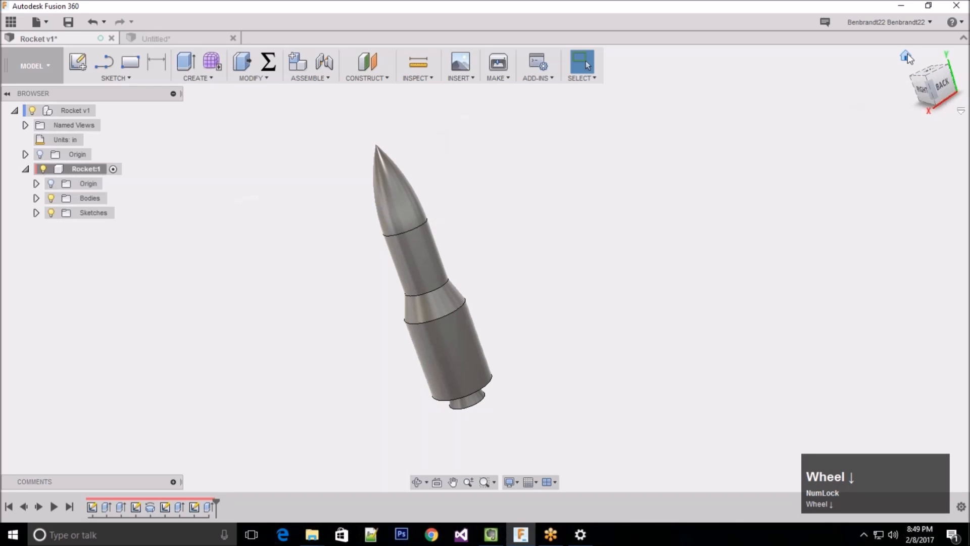
{"action": "left_click", "coordinate": [908, 54]}
{"action": "scroll", "coordinate": [407, 340], "scroll_direction": "up", "scroll_amount": 3}
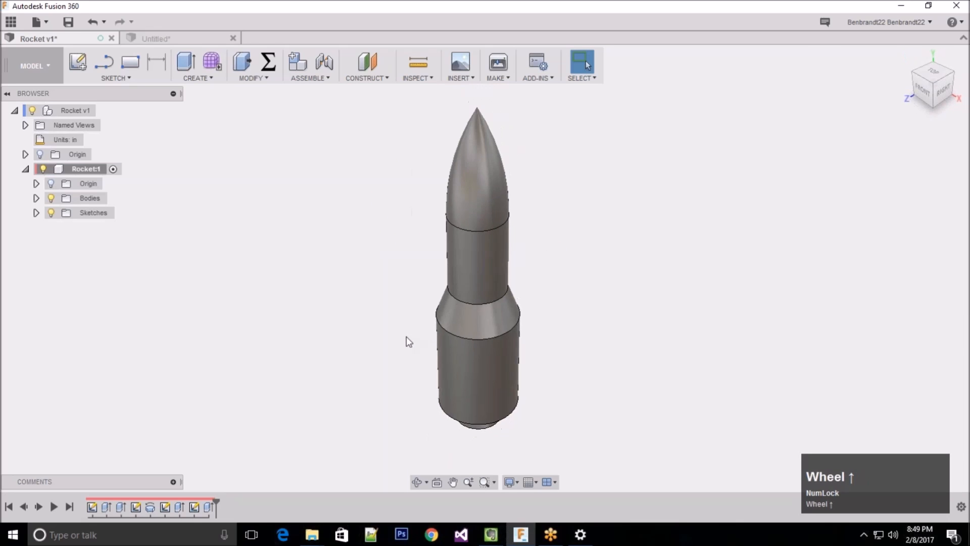
{"action": "middle_click_drag", "start_coordinate": [515, 309], "coordinate": [513, 264], "text": "shift"}
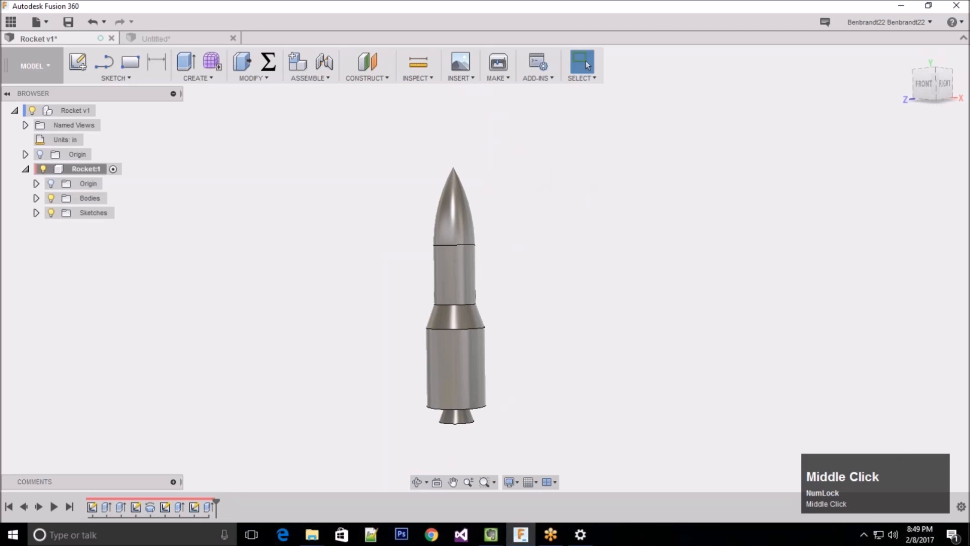
{"action": "middle_click_drag", "start_coordinate": [515, 253], "coordinate": [512, 283], "text": "shift"}
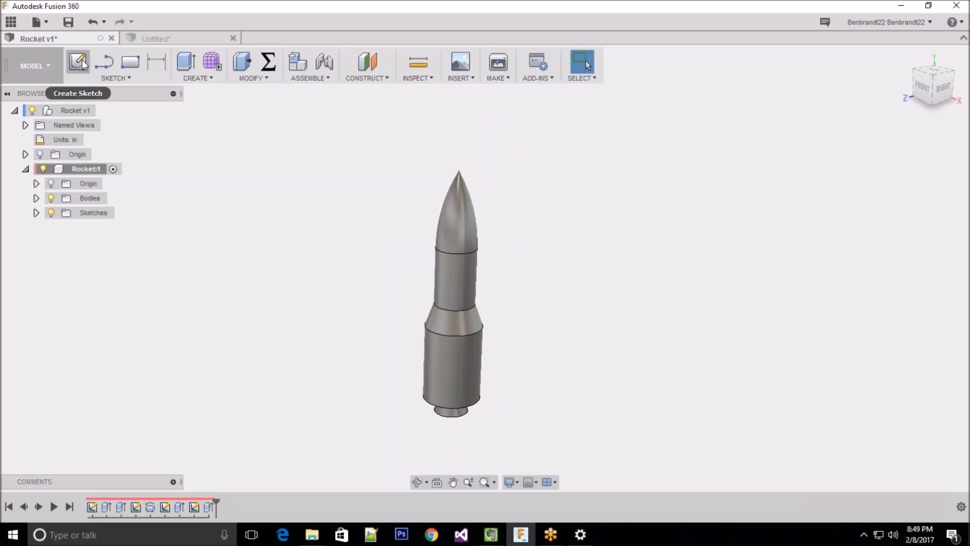
{"action": "left_click", "coordinate": [108, 78]}
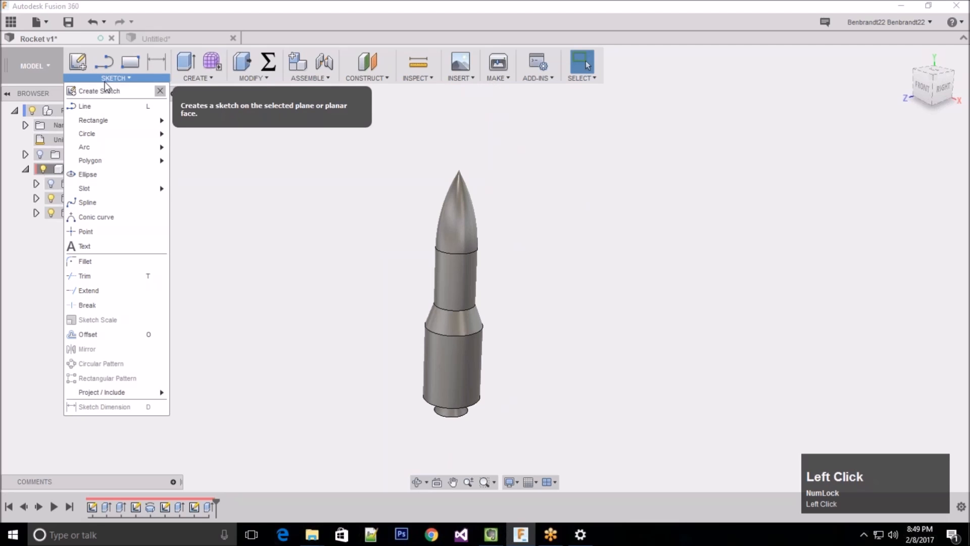
{"action": "left_click", "coordinate": [101, 90]}
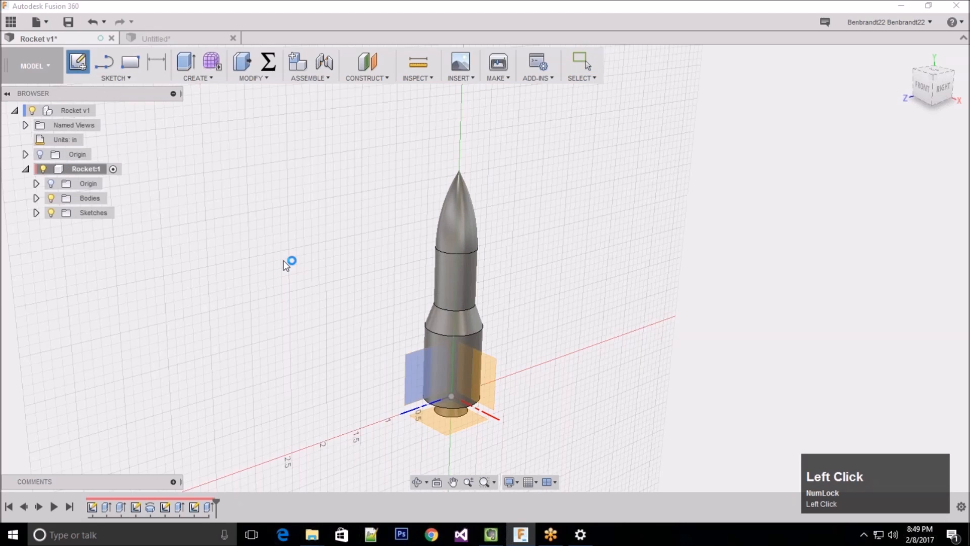
{"action": "left_click", "coordinate": [490, 380]}
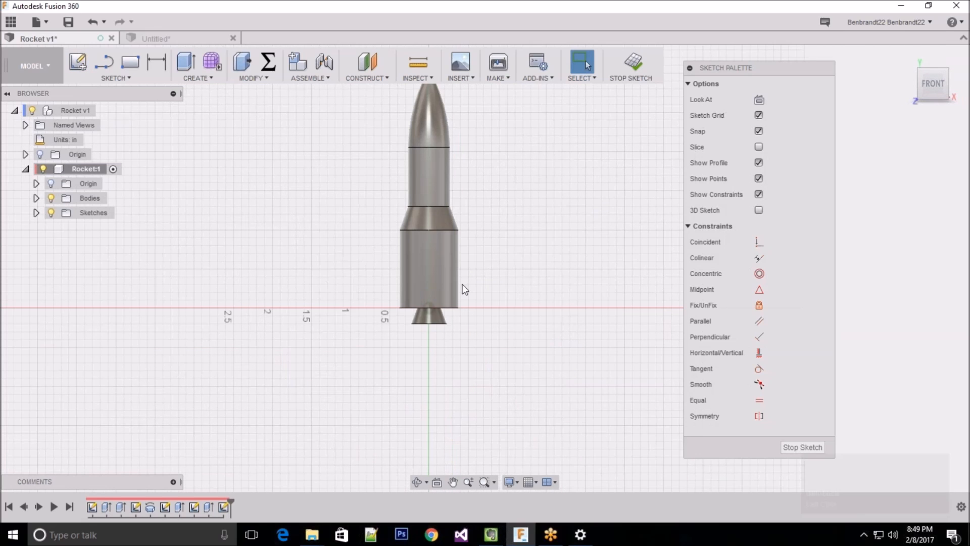
Step: Draw a closed triangular fin profile with lines, starting inside the body at the taper's lower edge, its outer tip just below the body's base
{"action": "middle_click", "coordinate": [461, 331]}
{"action": "middle_click_drag", "start_coordinate": [461, 331], "coordinate": [464, 238], "text": "shift"}
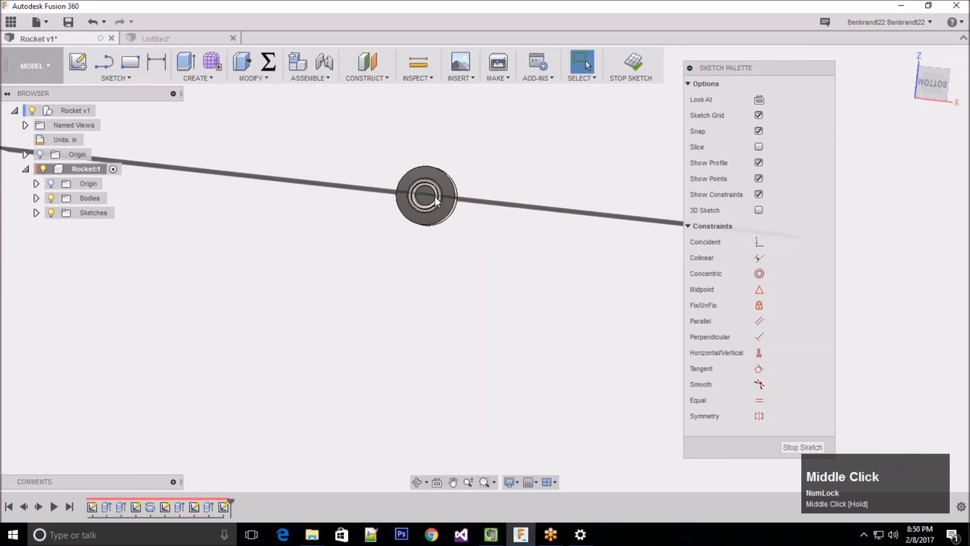
{"action": "middle_click_drag", "start_coordinate": [508, 164], "coordinate": [481, 216], "text": "shift"}
{"action": "left_click", "coordinate": [929, 91]}
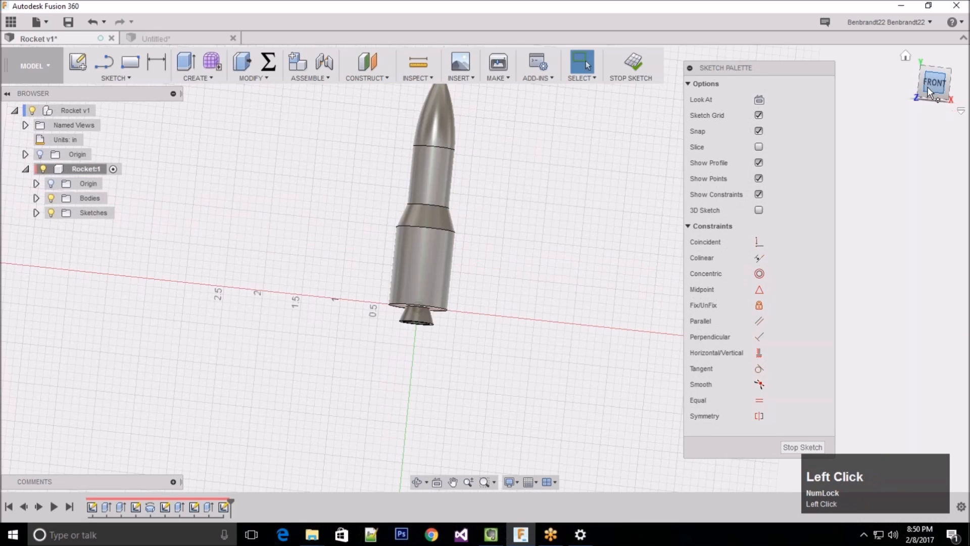
{"action": "scroll", "coordinate": [441, 316], "scroll_direction": "up", "scroll_amount": 2}
{"action": "scroll", "coordinate": [467, 135], "scroll_direction": "down", "scroll_amount": 3}
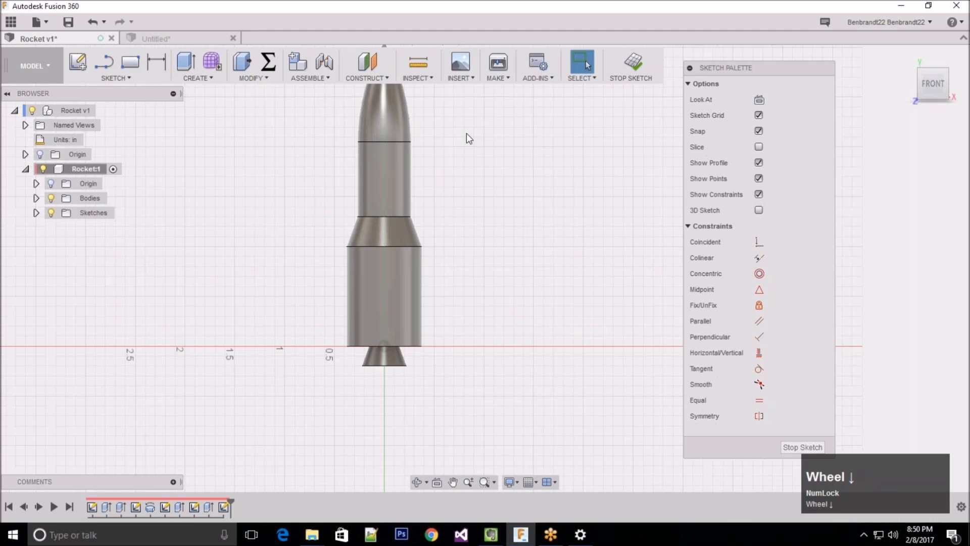
{"action": "left_click", "coordinate": [116, 78]}
{"action": "left_click", "coordinate": [109, 105]}
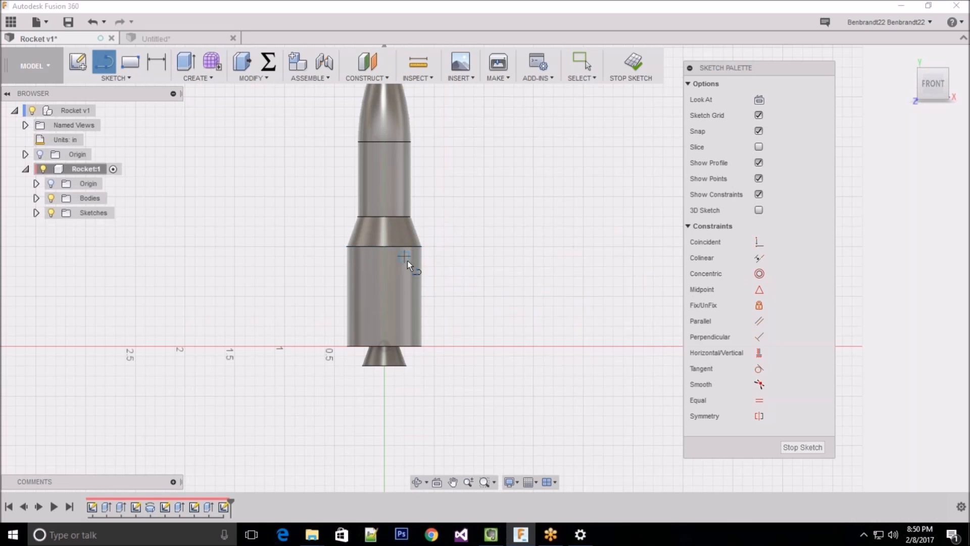
{"action": "scroll", "coordinate": [411, 247], "scroll_direction": "down", "scroll_amount": 2}
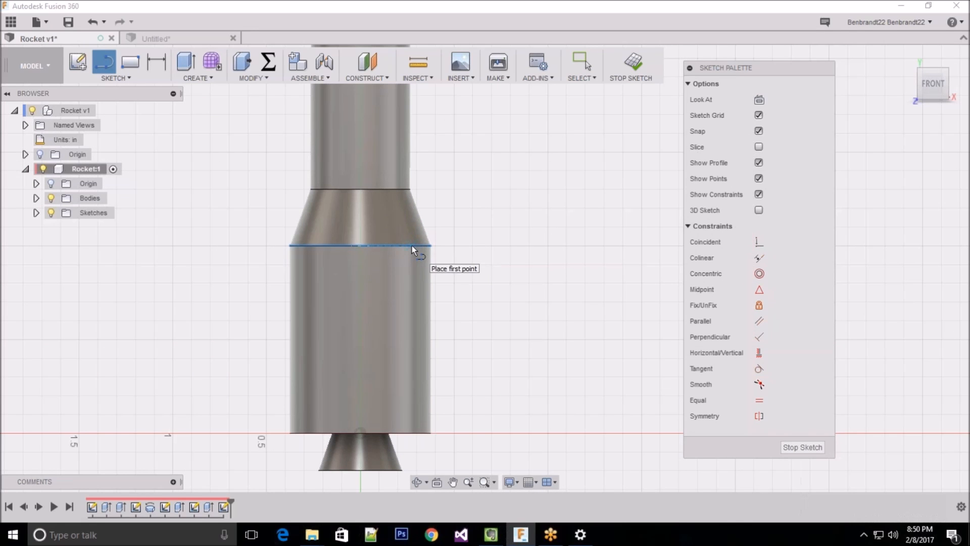
{"action": "left_click", "coordinate": [411, 247]}
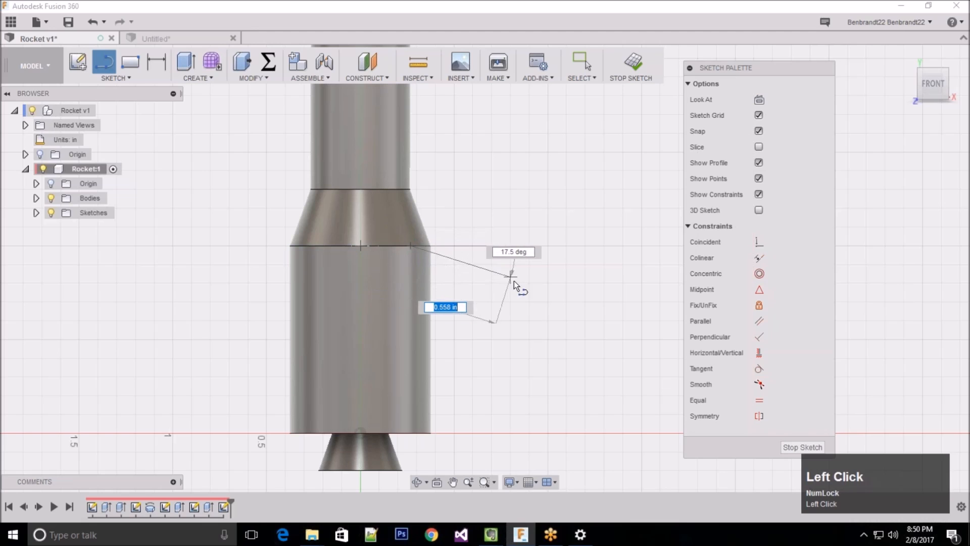
{"action": "left_click", "coordinate": [591, 447]}
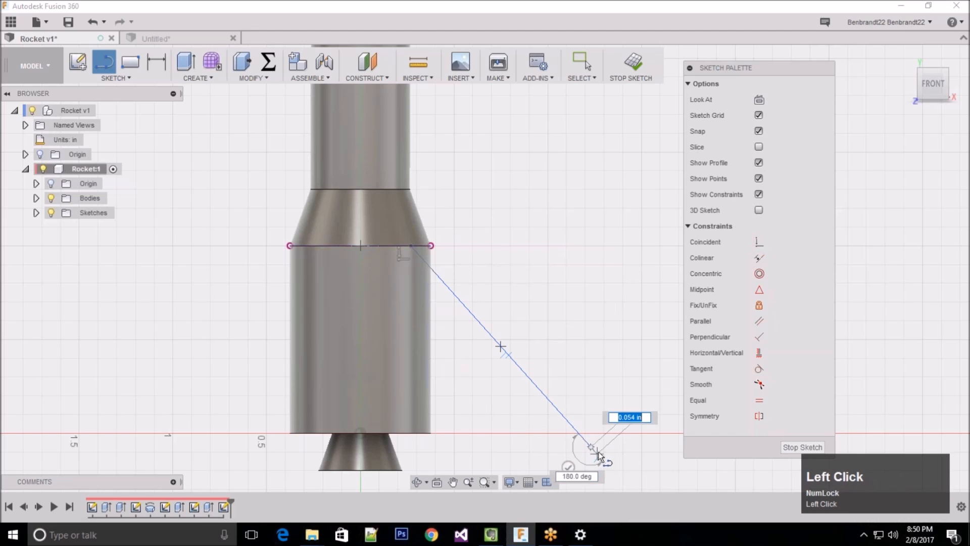
{"action": "left_click", "coordinate": [410, 422]}
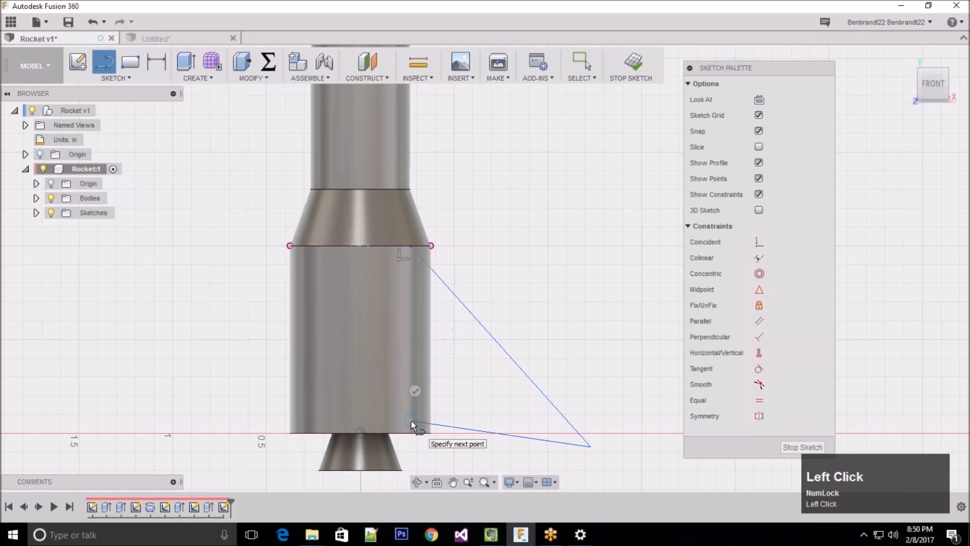
{"action": "left_click", "coordinate": [410, 246]}
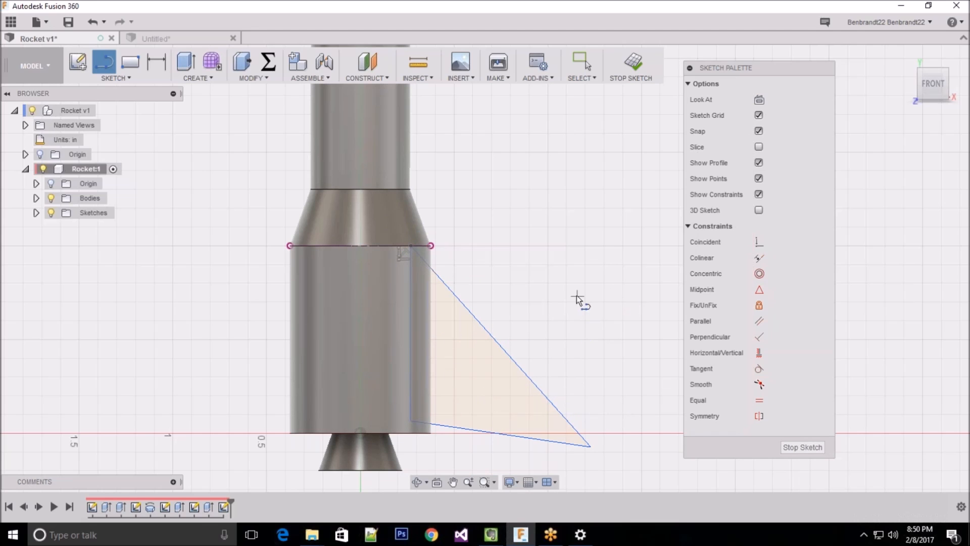
Step: End the line command, adjust the triangular fin profile by moving its slanted outer edge, and finish the sketch
{"action": "scroll", "coordinate": [246, 295], "scroll_direction": "up", "scroll_amount": 1}
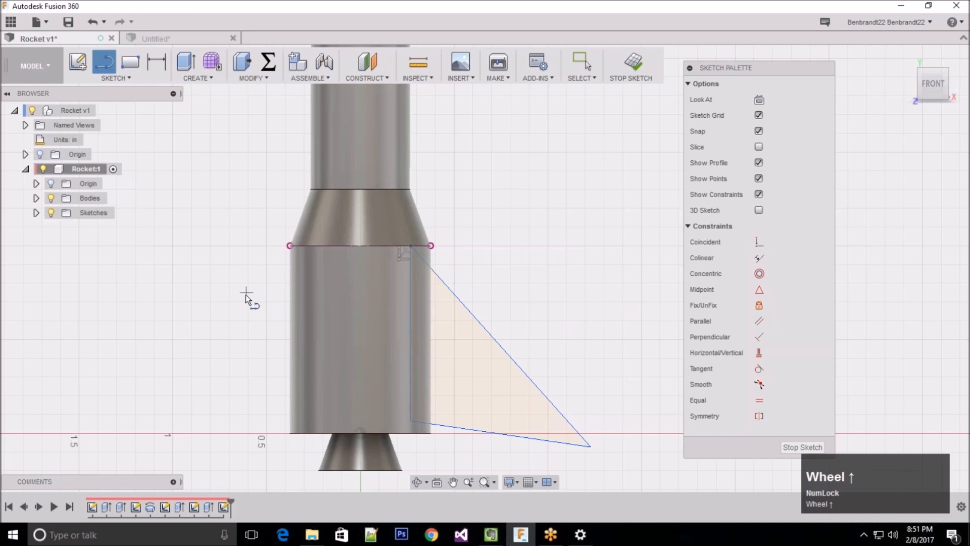
{"action": "scroll", "coordinate": [246, 295], "scroll_direction": "up", "scroll_amount": 1}
{"action": "middle_click_drag", "start_coordinate": [530, 228], "coordinate": [388, 274]}
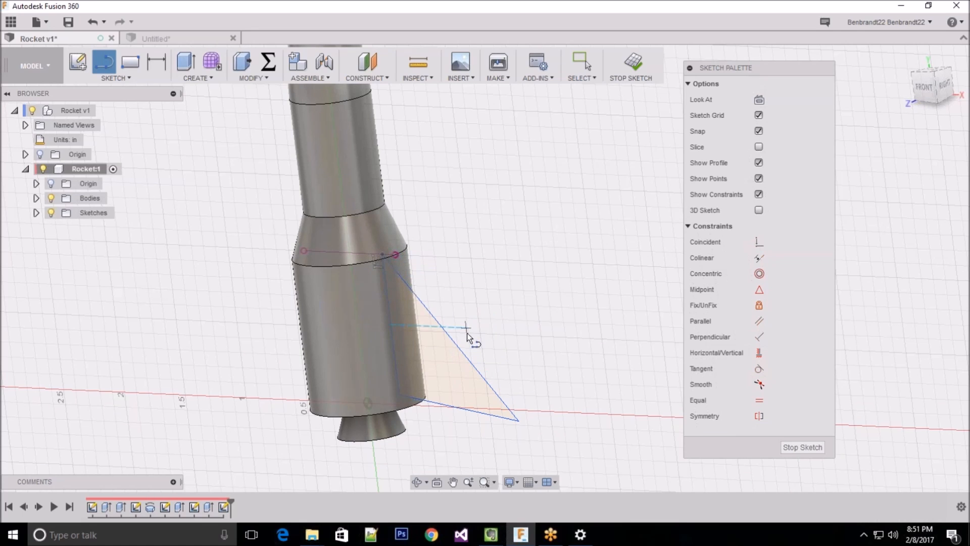
{"action": "key", "text": "Escape"}
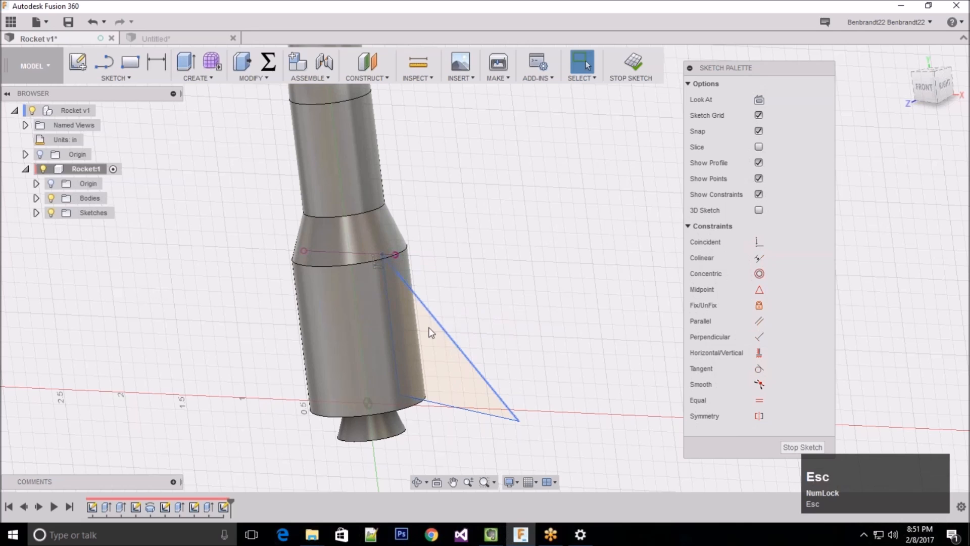
{"action": "left_click_drag", "start_coordinate": [445, 331], "coordinate": [462, 334]}
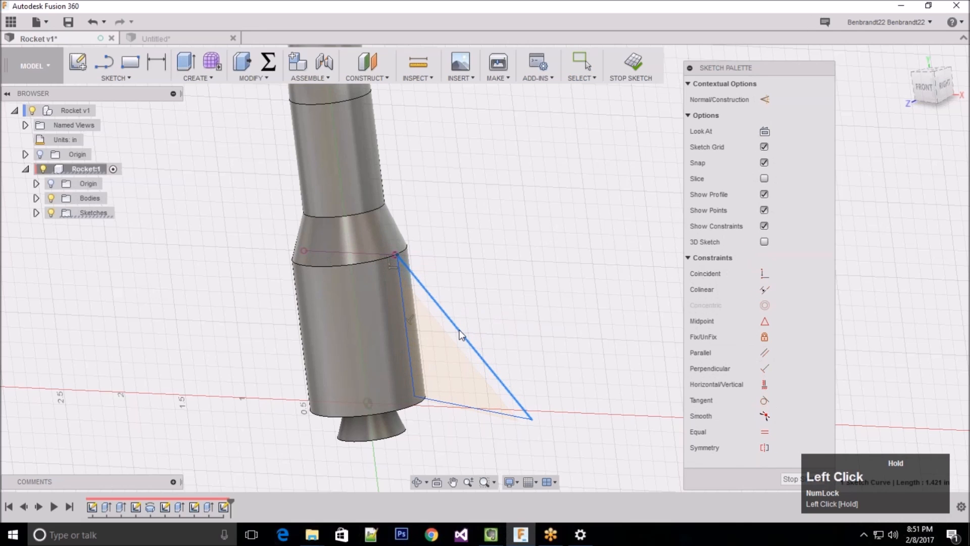
{"action": "left_click_drag", "start_coordinate": [459, 329], "coordinate": [461, 331]}
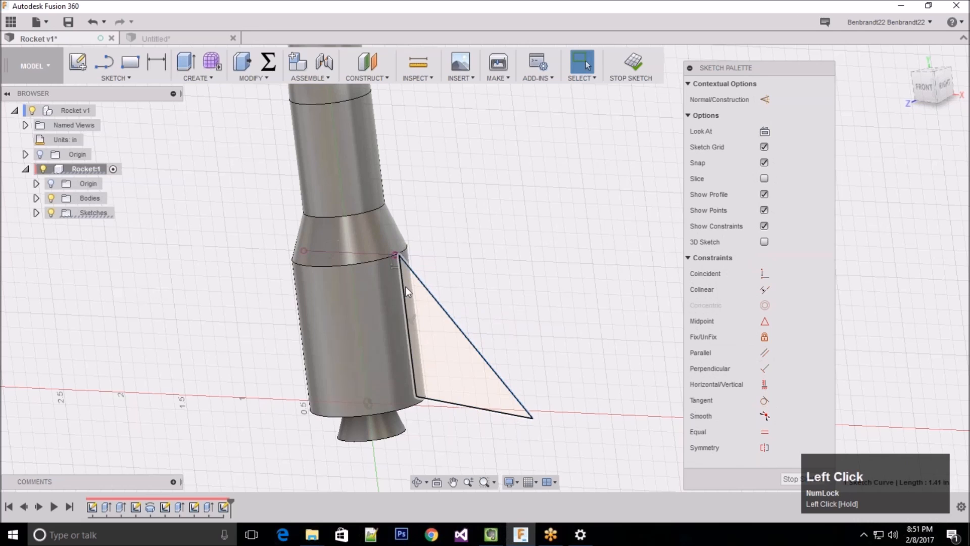
{"action": "left_click", "coordinate": [442, 308]}
{"action": "left_click_drag", "start_coordinate": [443, 308], "coordinate": [426, 305]}
{"action": "left_click", "coordinate": [500, 289]}
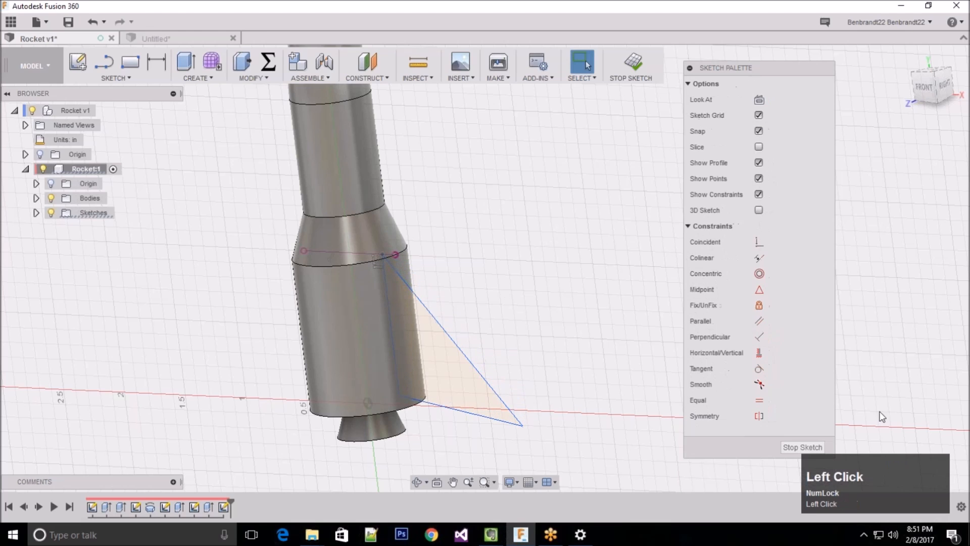
{"action": "left_click", "coordinate": [801, 447]}
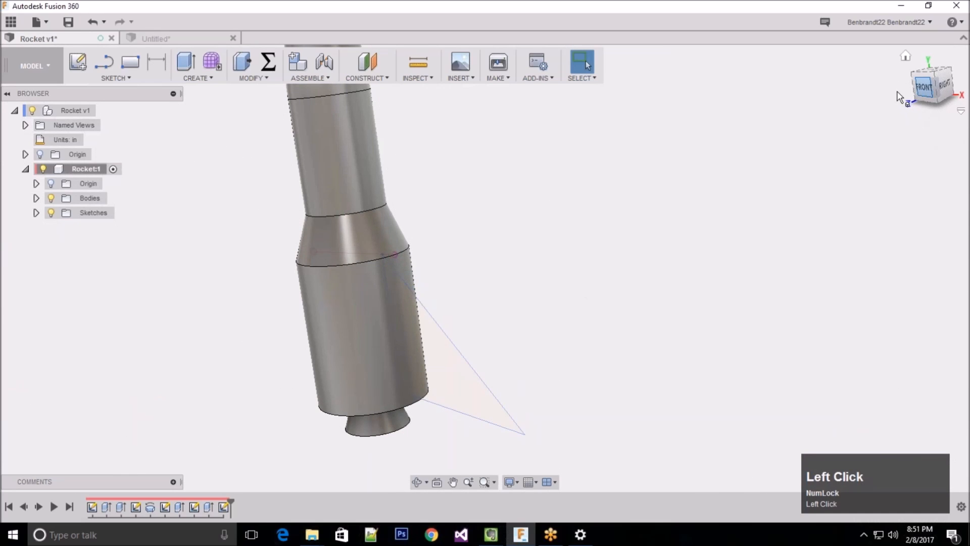
Step: Start an Extrude of the triangular fin profile to one side with a distance of 0.30 in
{"action": "left_click", "coordinate": [924, 89]}
{"action": "middle_click_drag", "start_coordinate": [644, 188], "coordinate": [648, 305], "text": "shift"}
{"action": "scroll", "coordinate": [648, 304], "scroll_direction": "up", "scroll_amount": 1}
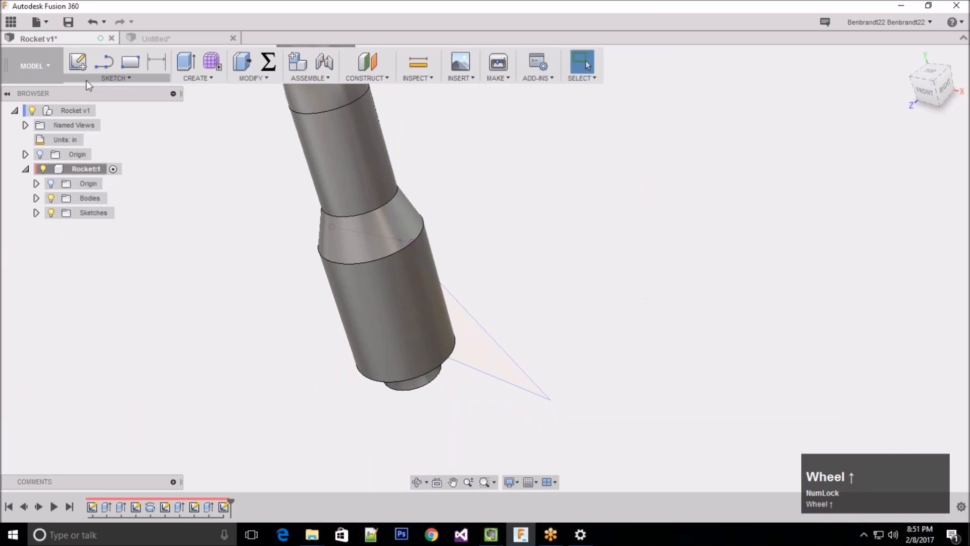
{"action": "left_click", "coordinate": [198, 79]}
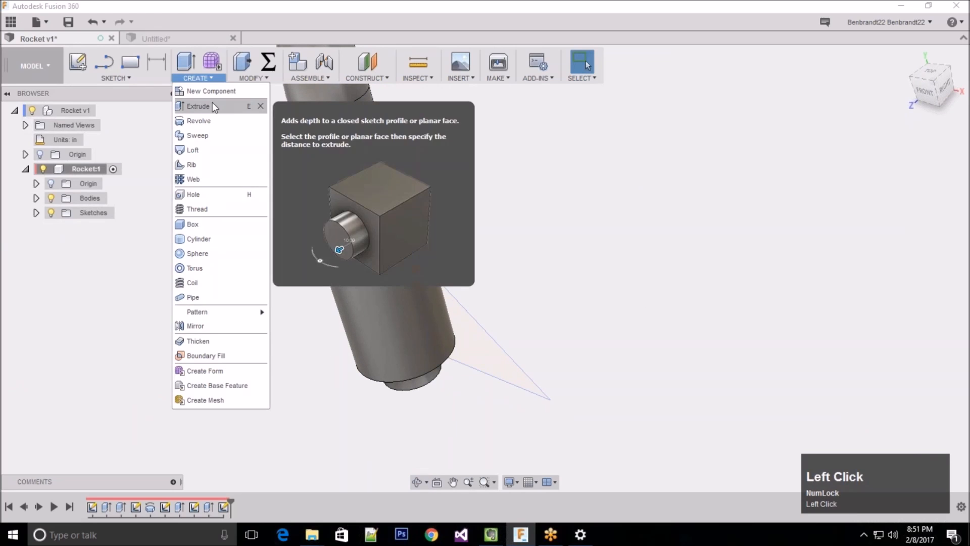
{"action": "left_click", "coordinate": [211, 105]}
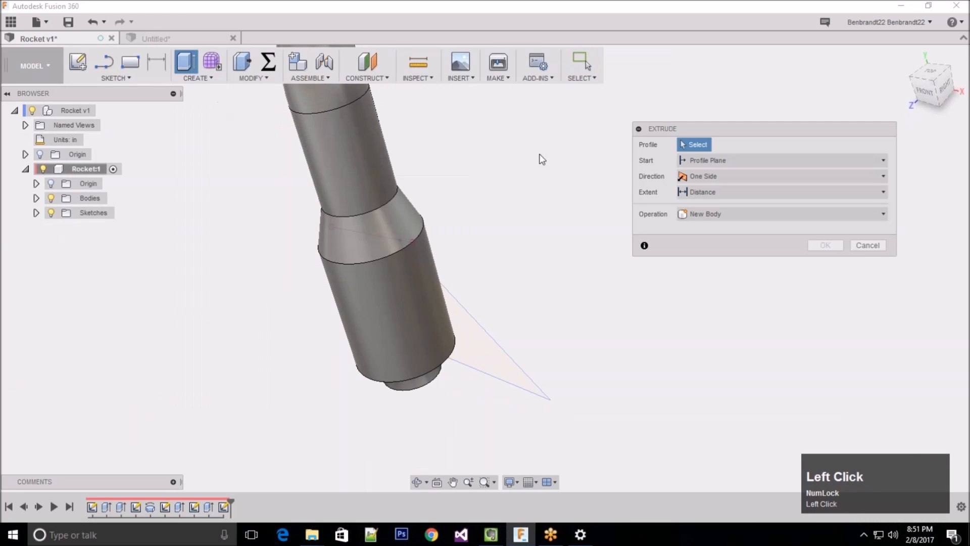
{"action": "left_click", "coordinate": [490, 357]}
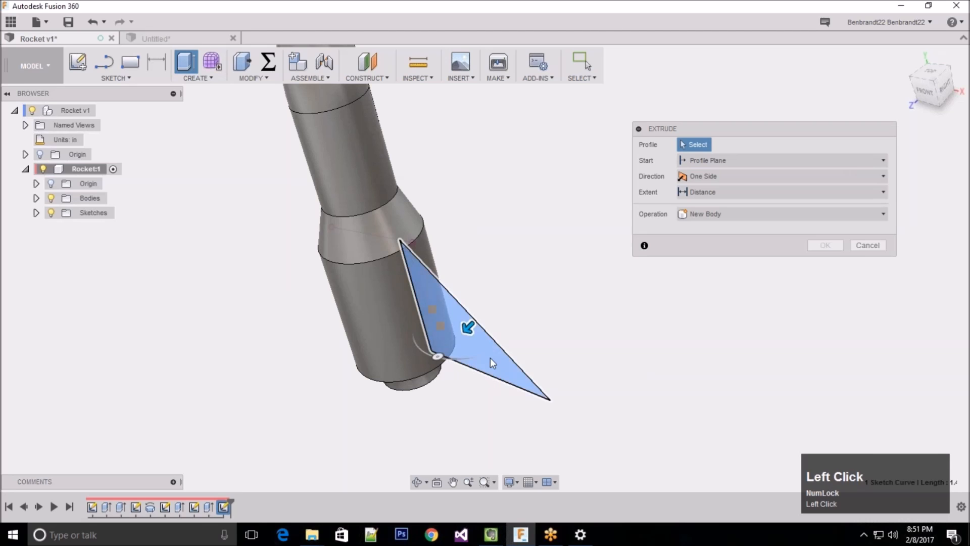
{"action": "middle_click_drag", "start_coordinate": [586, 227], "coordinate": [535, 272]}
{"action": "left_click_drag", "start_coordinate": [466, 327], "coordinate": [432, 359]}
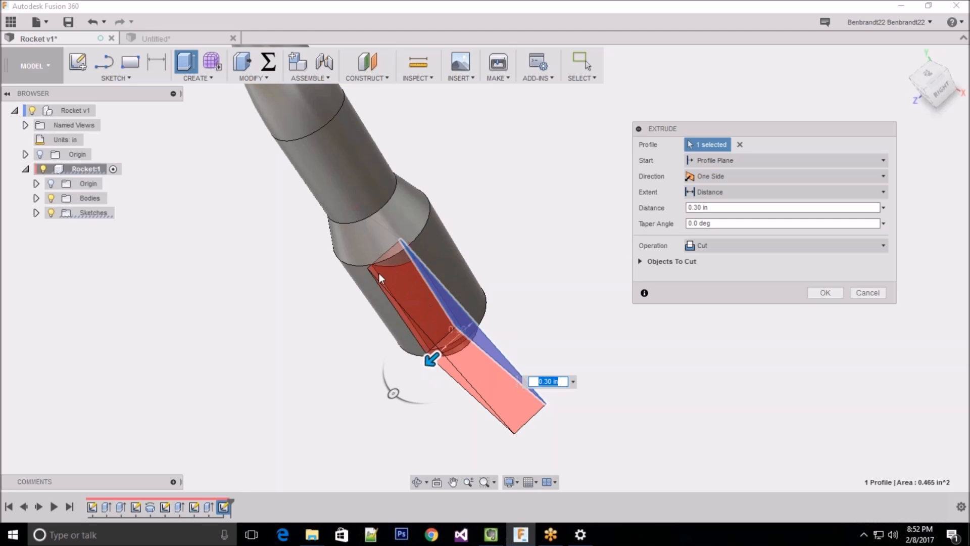
Step: Set the fin extrusion's operation to Join and its distance to 0.20 in
{"action": "middle_click_drag", "start_coordinate": [505, 251], "coordinate": [522, 208], "text": "shift"}
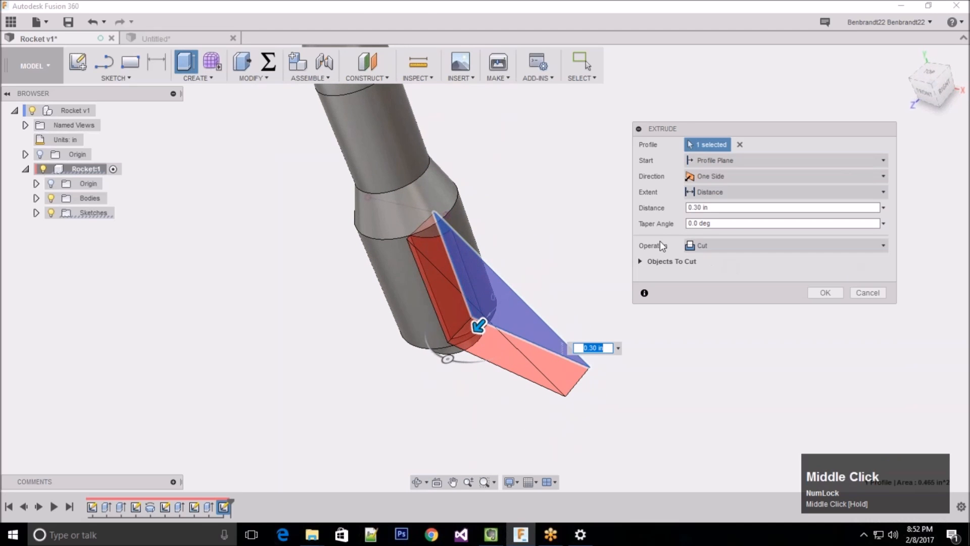
{"action": "left_click", "coordinate": [741, 246]}
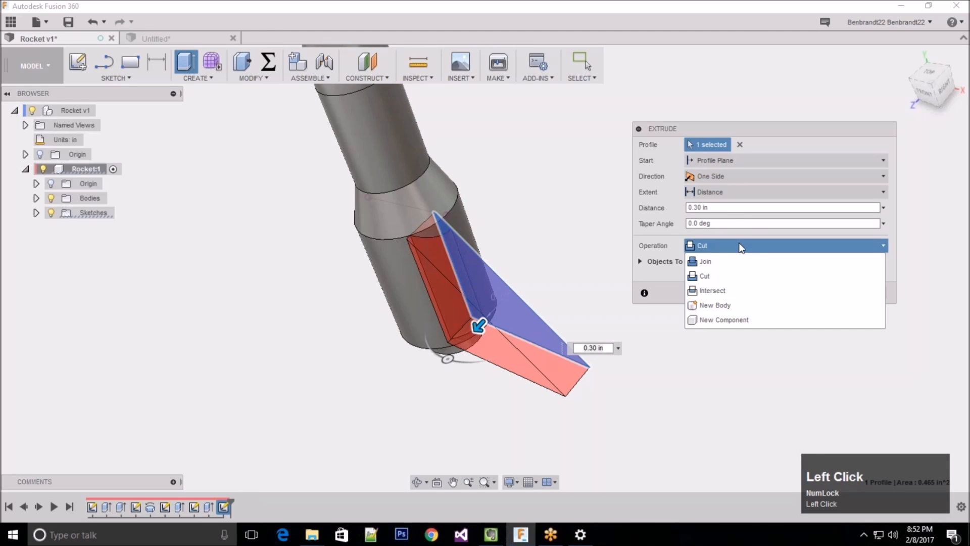
{"action": "left_click", "coordinate": [728, 259]}
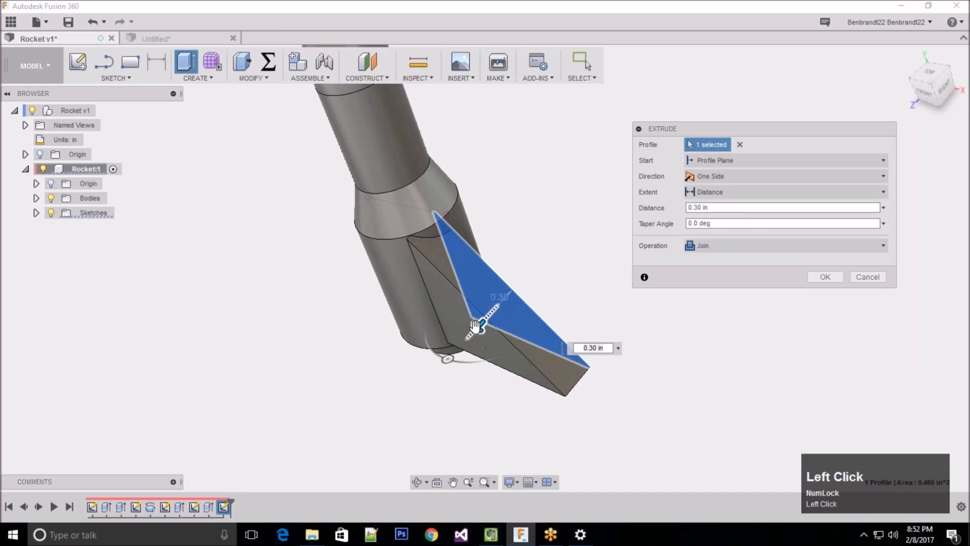
{"action": "mouse_move", "coordinate": [476, 327]}
{"action": "left_mouse_down"}
{"action": "mouse_move", "coordinate": [461, 347]}
{"action": "mouse_move", "coordinate": [485, 327]}
{"action": "left_mouse_up"}
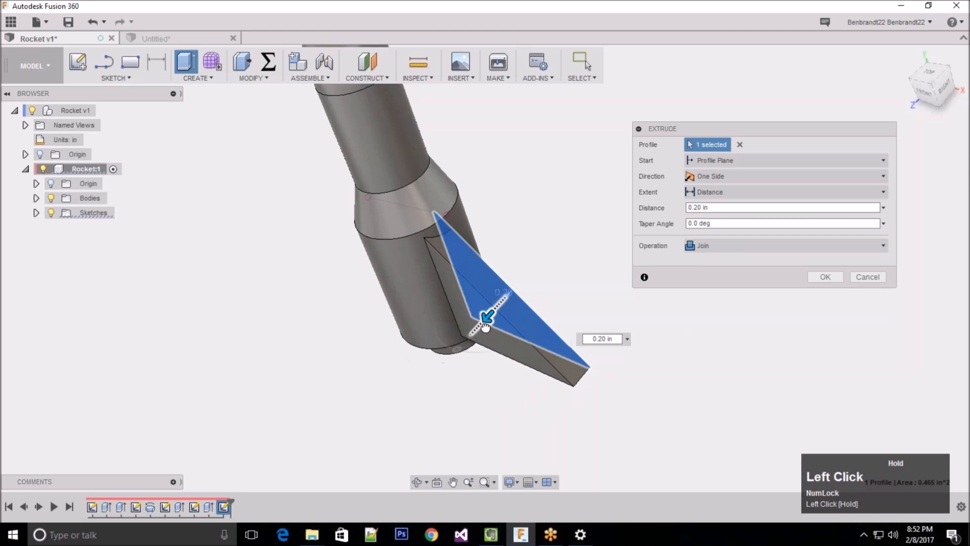
Step: Make the fin extrusion symmetric with a distance of 0.10 in measured as whole length, and complete it
{"action": "middle_click_drag", "start_coordinate": [531, 213], "coordinate": [548, 230], "text": "shift"}
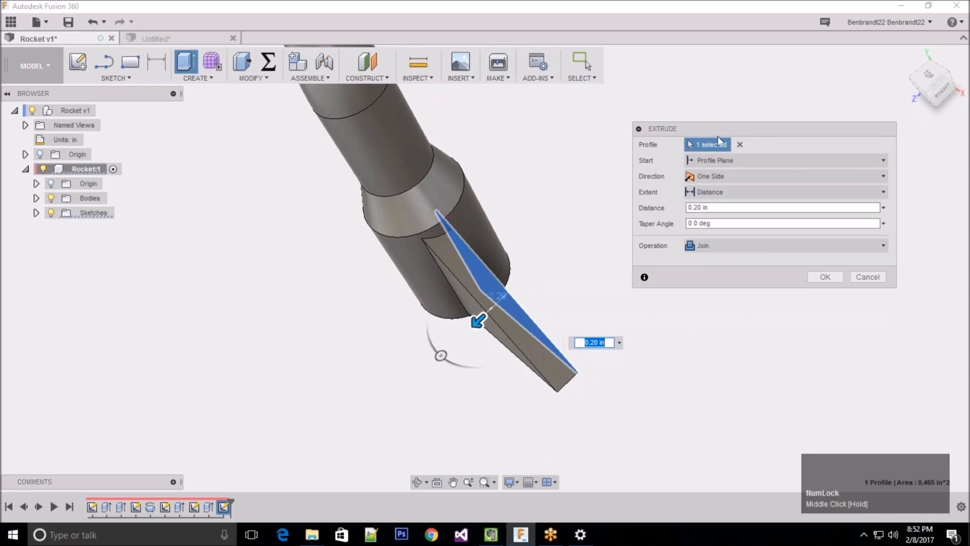
{"action": "left_click", "coordinate": [720, 176]}
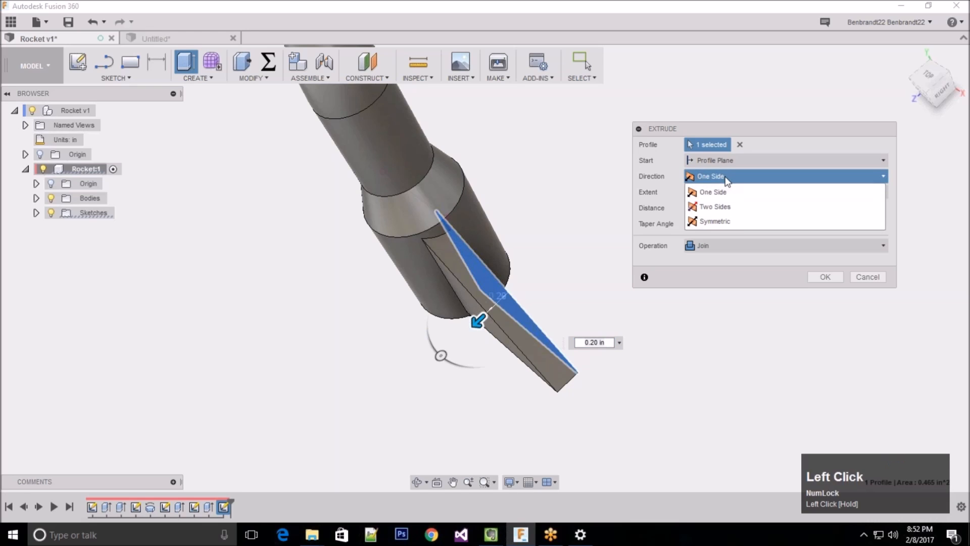
{"action": "left_click", "coordinate": [736, 223]}
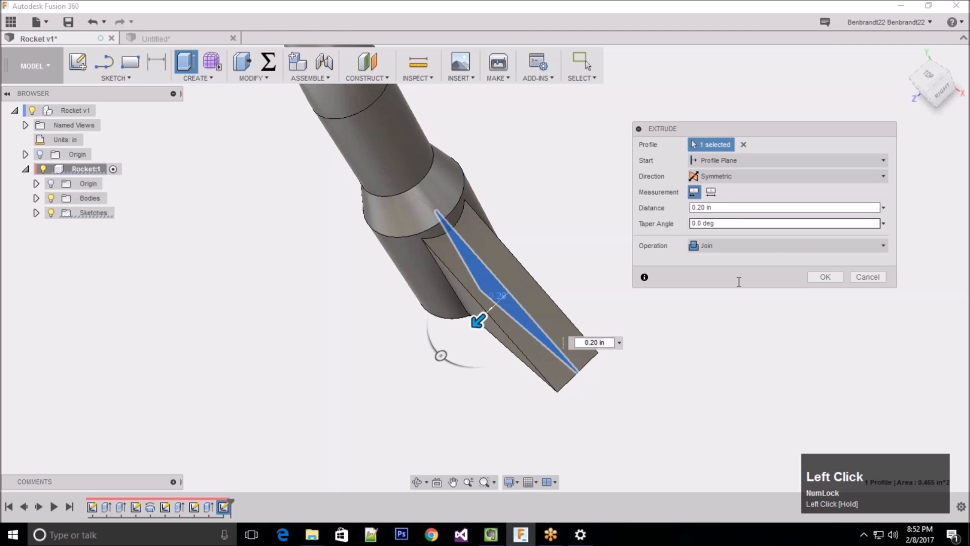
{"action": "mouse_move", "coordinate": [476, 322]}
{"action": "left_mouse_down"}
{"action": "mouse_move", "coordinate": [461, 328]}
{"action": "mouse_move", "coordinate": [491, 310]}
{"action": "left_mouse_up"}
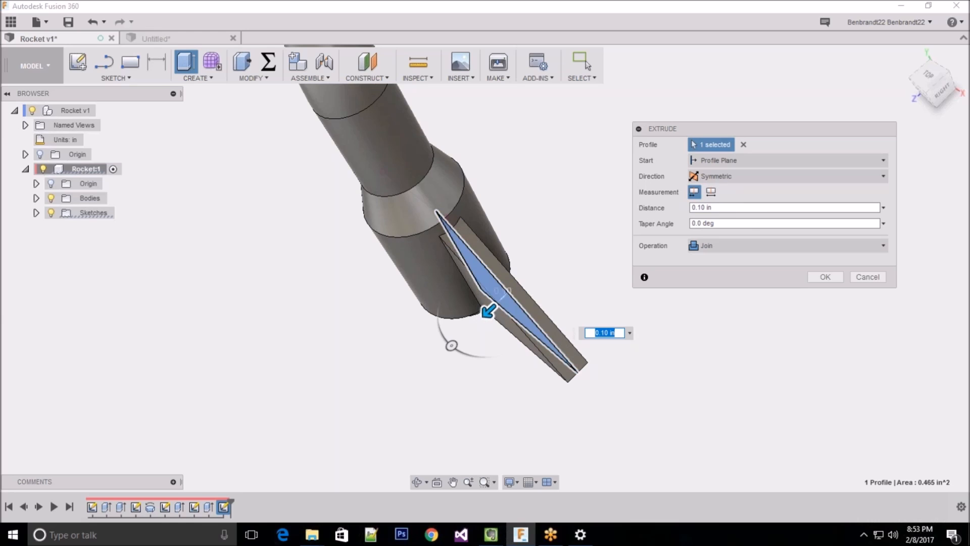
{"action": "left_click", "coordinate": [712, 192]}
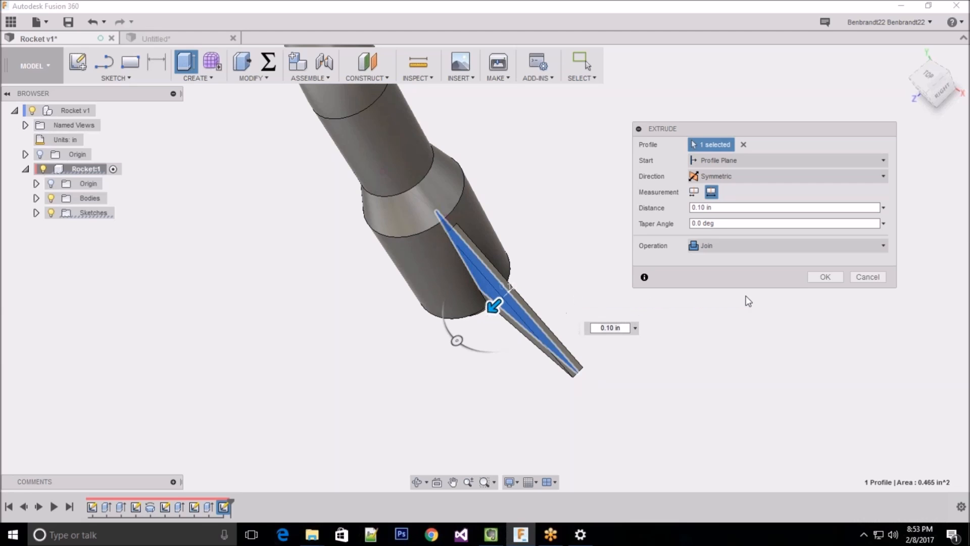
{"action": "left_click", "coordinate": [825, 276]}
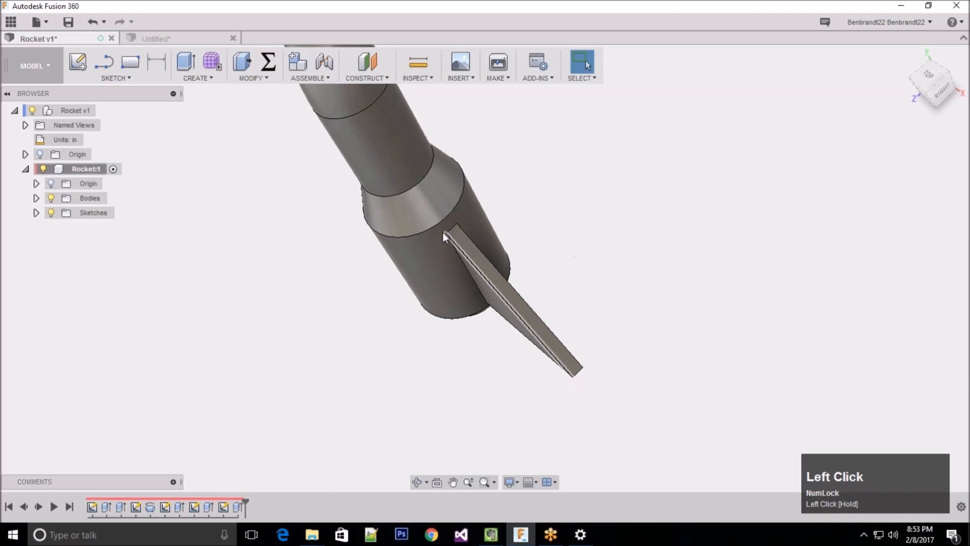
Step: Start a Circular Pattern on the rocket and set its pattern type to Features
{"action": "middle_click_drag", "start_coordinate": [443, 233], "coordinate": [524, 210], "text": "shift"}
{"action": "scroll", "coordinate": [563, 257], "scroll_direction": "up", "scroll_amount": 3}
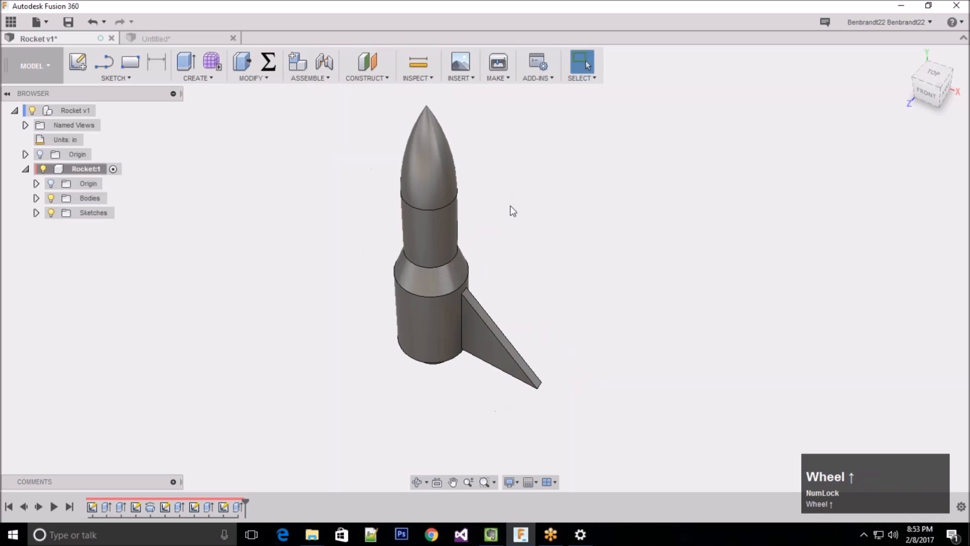
{"action": "middle_click_drag", "start_coordinate": [518, 249], "coordinate": [568, 324], "text": "shift"}
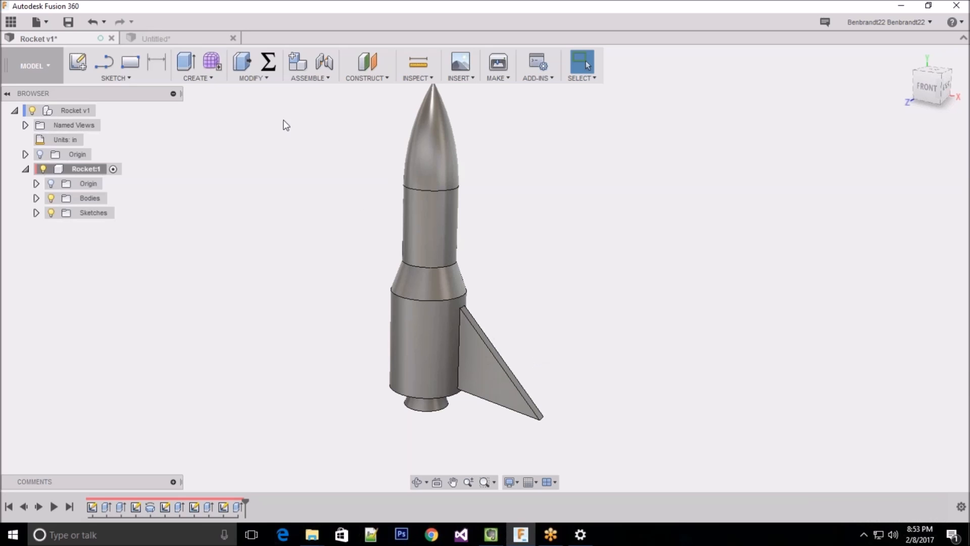
{"action": "left_click", "coordinate": [204, 77]}
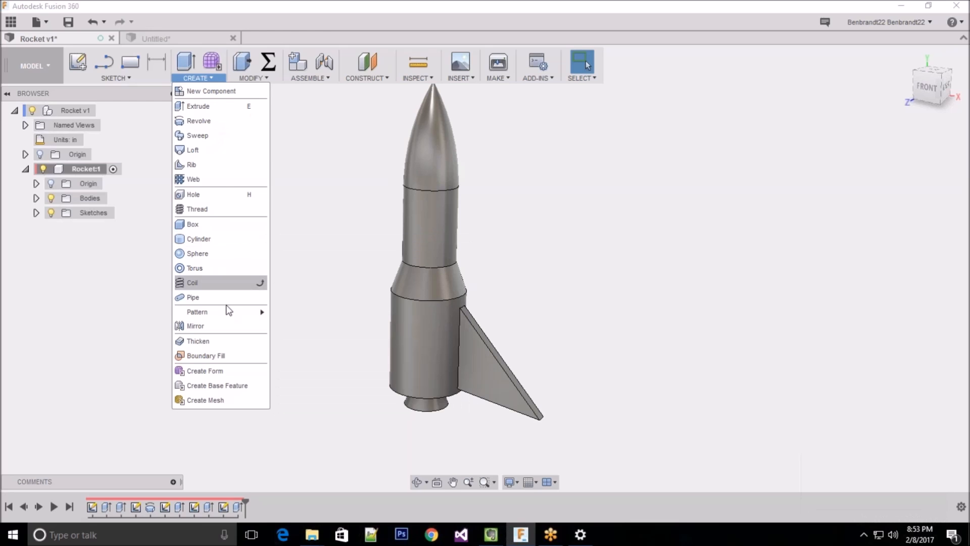
{"action": "mouse_move", "coordinate": [221, 317]}
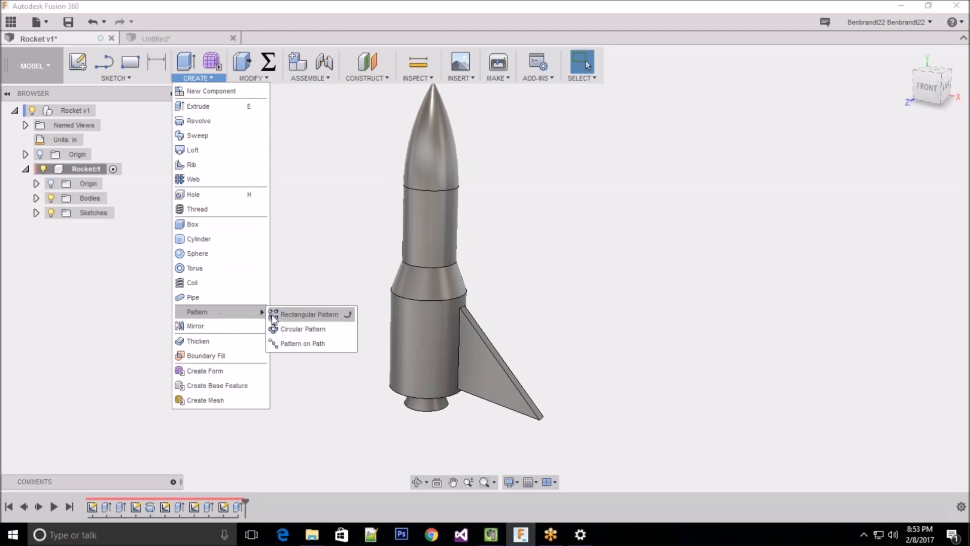
{"action": "left_click", "coordinate": [313, 329]}
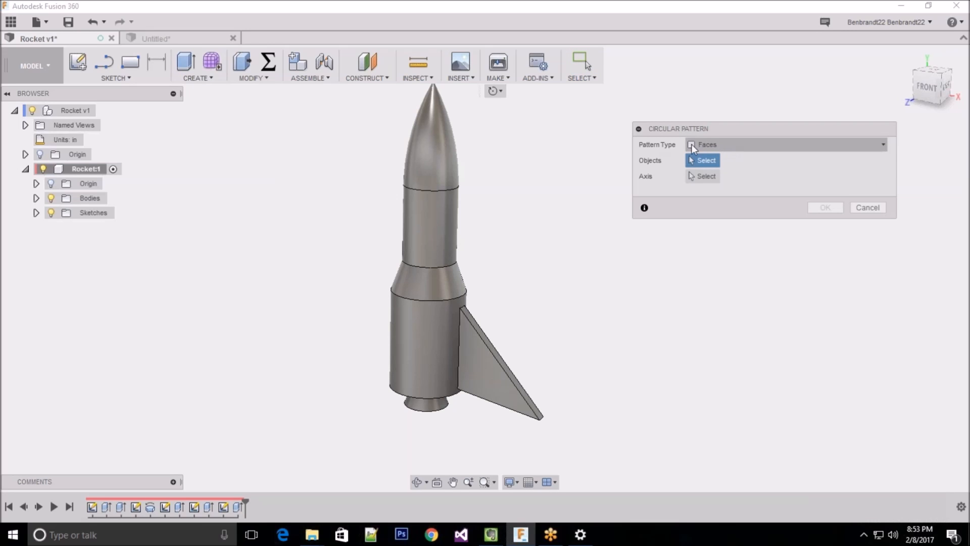
{"action": "left_click", "coordinate": [717, 144]}
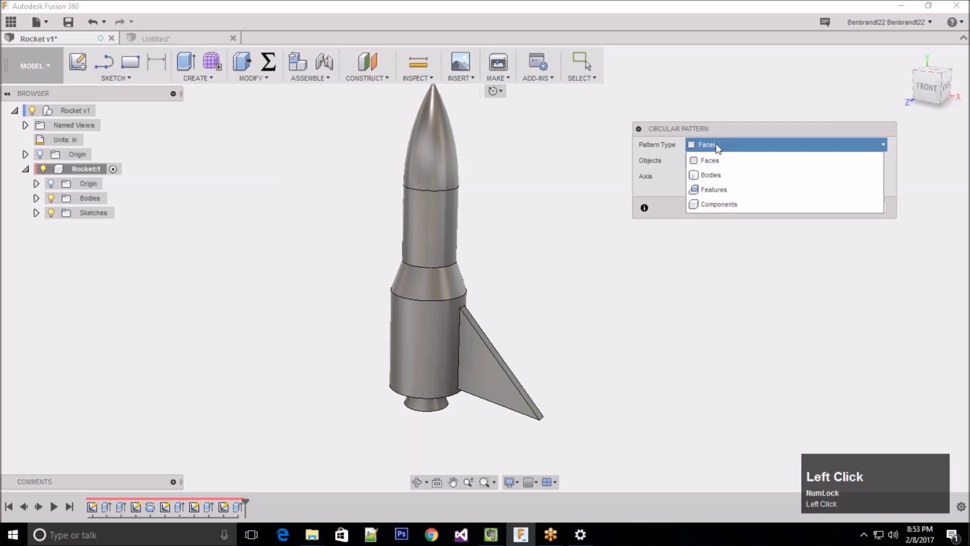
{"action": "left_click", "coordinate": [714, 175]}
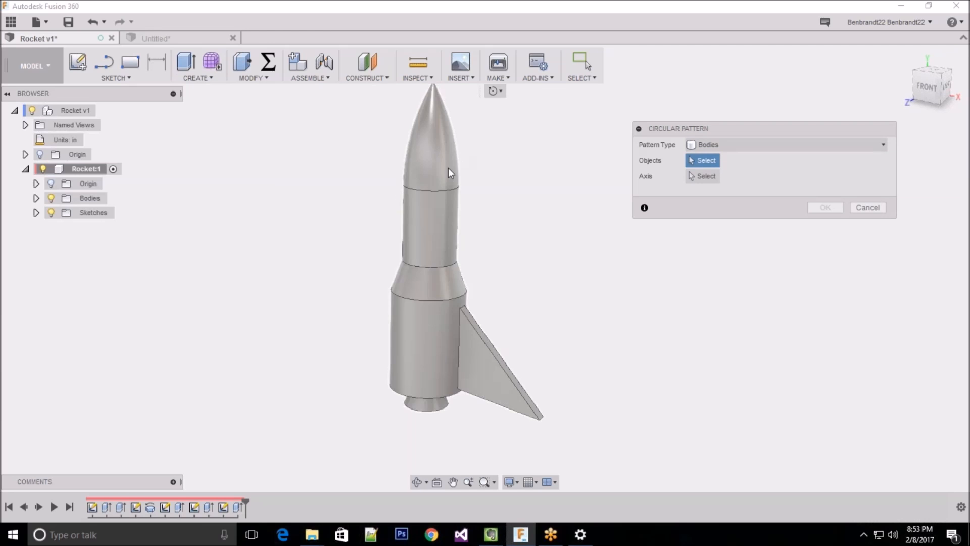
{"action": "left_click", "coordinate": [720, 144]}
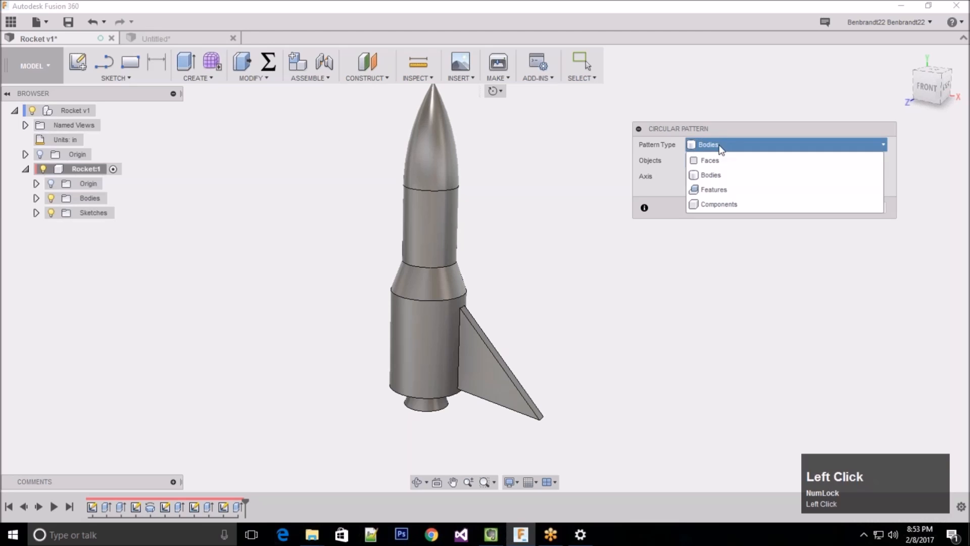
{"action": "left_click", "coordinate": [699, 190]}
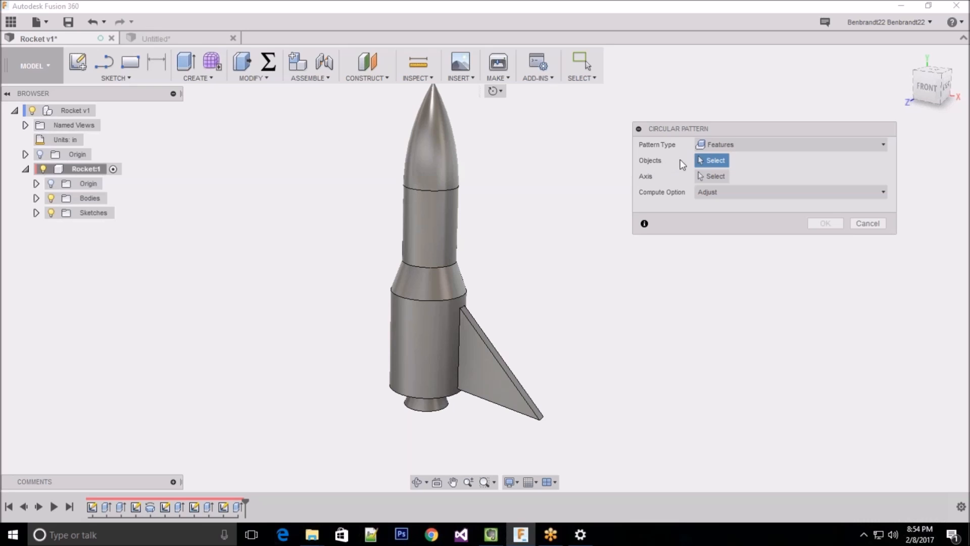
Step: Choose the fin extrusion as the circular pattern's object and the rocket's central Y axis as its rotation axis
{"action": "left_click", "coordinate": [717, 159]}
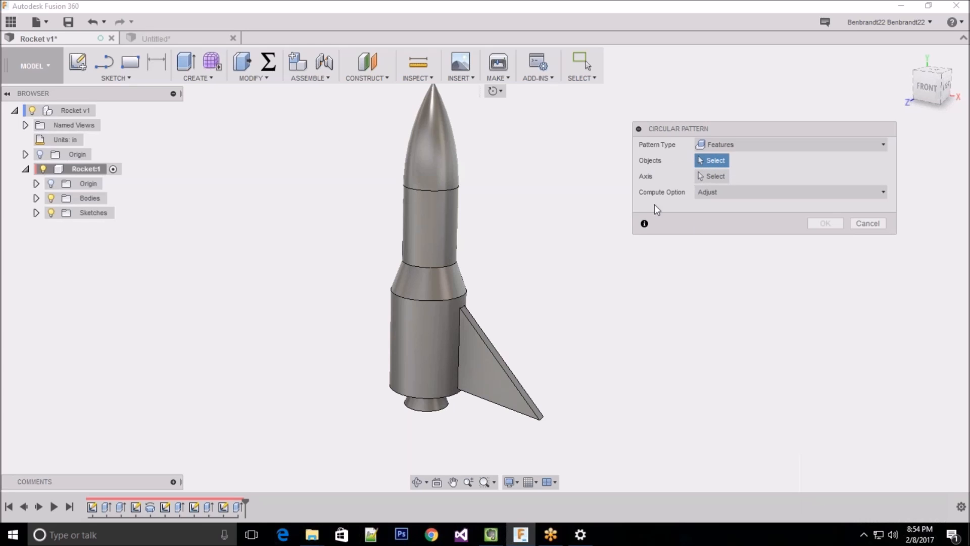
{"action": "left_click", "coordinate": [240, 508]}
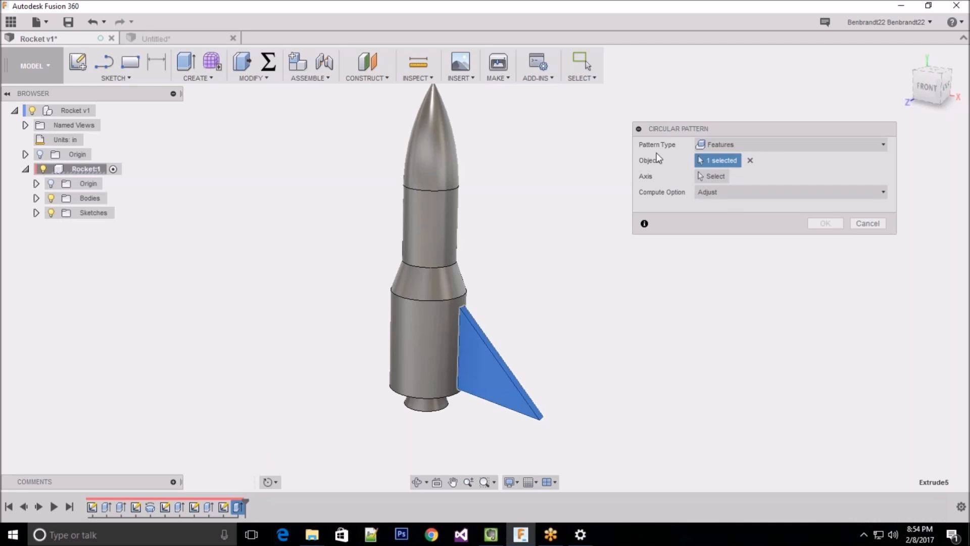
{"action": "left_click_drag", "start_coordinate": [681, 132], "coordinate": [651, 137]}
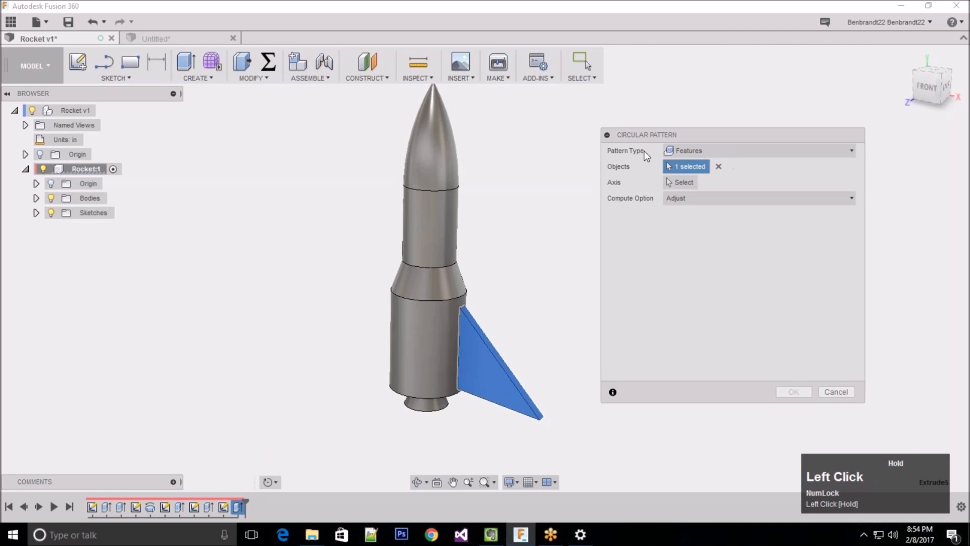
{"action": "left_click", "coordinate": [684, 184]}
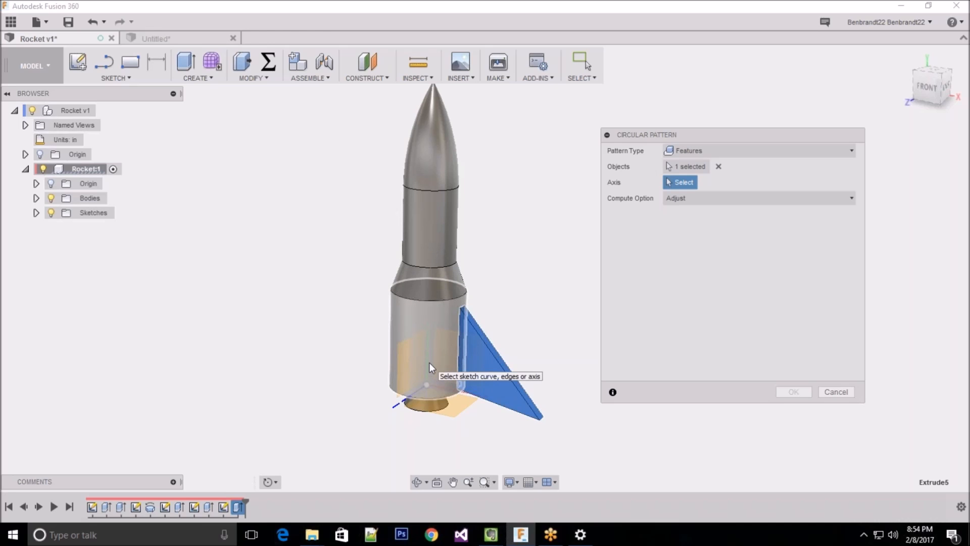
{"action": "scroll", "coordinate": [429, 374], "scroll_direction": "down", "scroll_amount": 2}
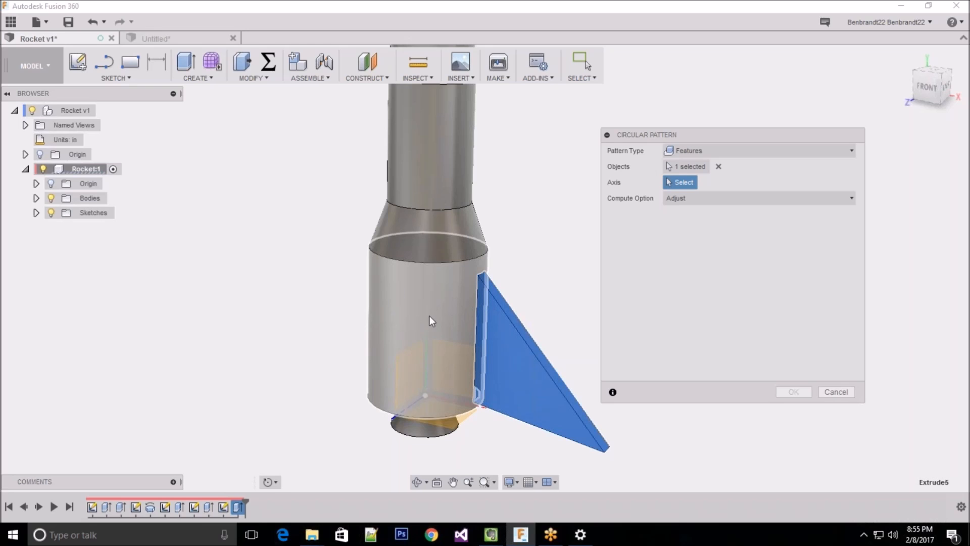
{"action": "left_click", "coordinate": [426, 370]}
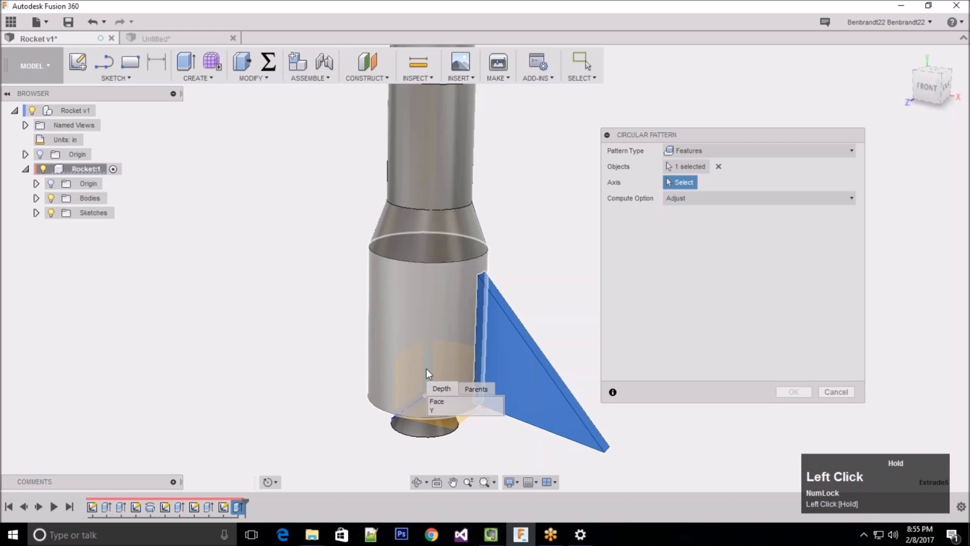
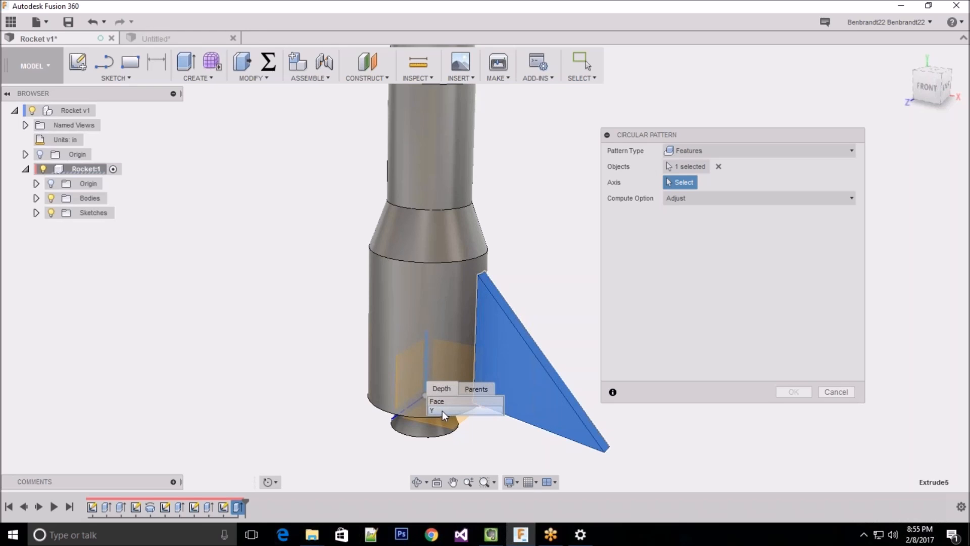
{"action": "left_click", "coordinate": [442, 410]}
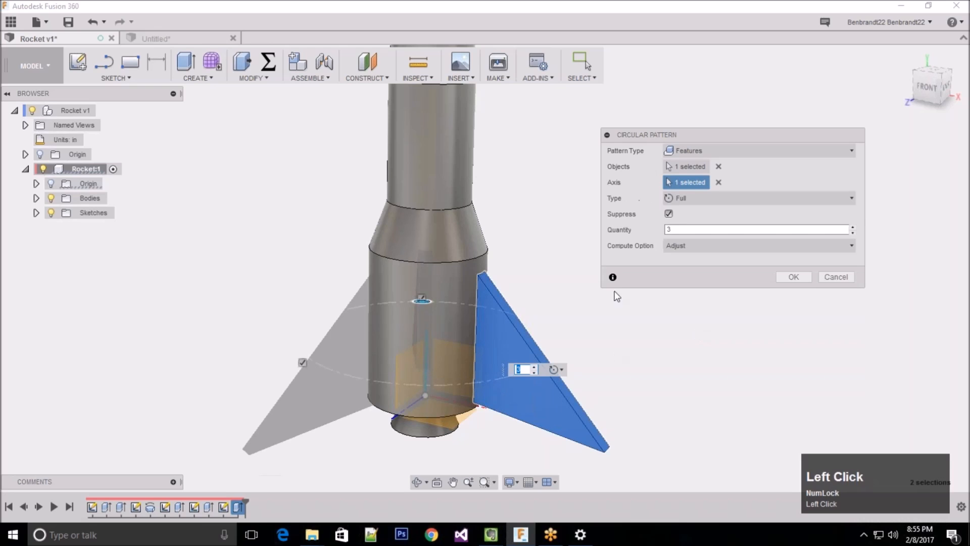
Step: Complete the fin's circular pattern as Full type with a quantity of 3
{"action": "scroll", "coordinate": [419, 396], "scroll_direction": "up", "scroll_amount": 3}
{"action": "middle_click_drag", "start_coordinate": [511, 259], "coordinate": [537, 272], "text": "shift"}
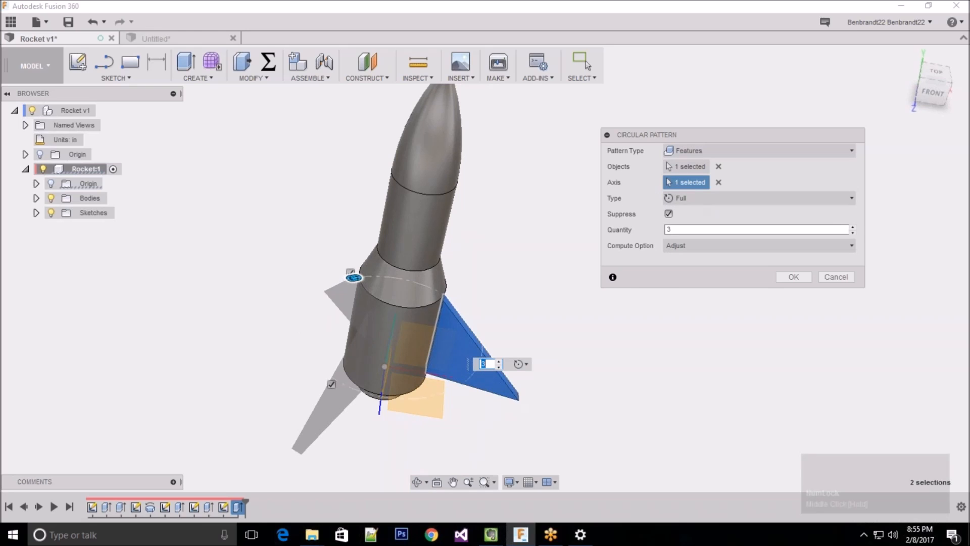
{"action": "left_click", "coordinate": [691, 198]}
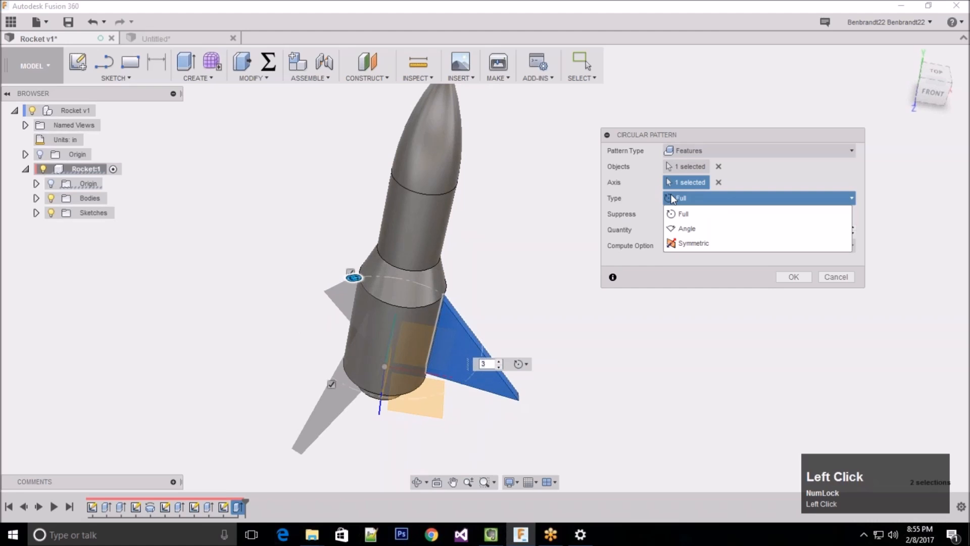
{"action": "left_click", "coordinate": [705, 197]}
{"action": "left_click", "coordinate": [689, 230]}
{"action": "double_click", "coordinate": [690, 231]}
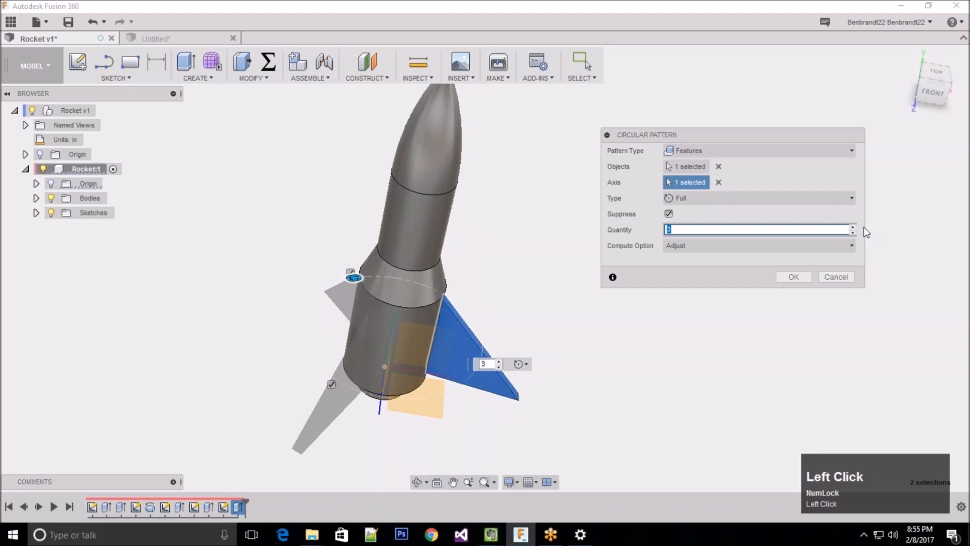
{"action": "double_click", "coordinate": [854, 225]}
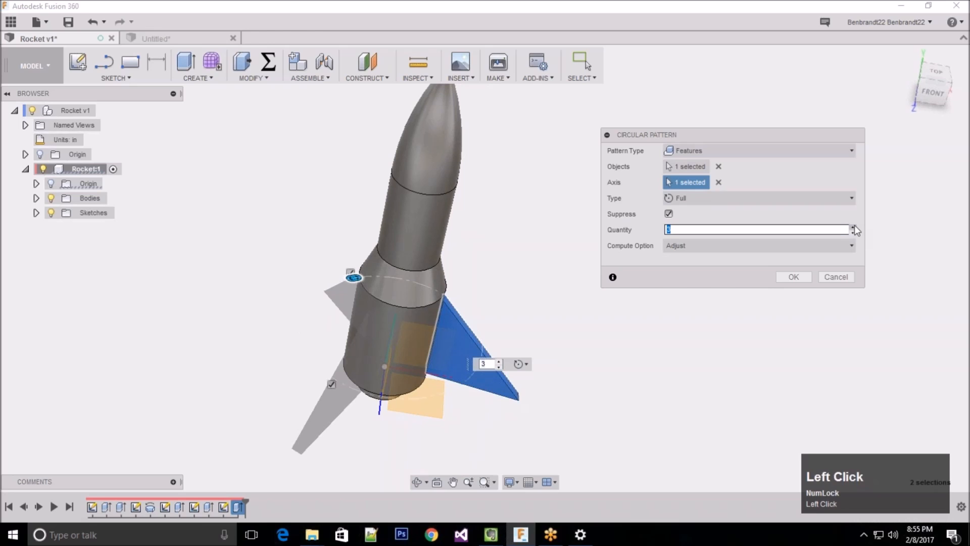
{"action": "left_click", "coordinate": [853, 232]}
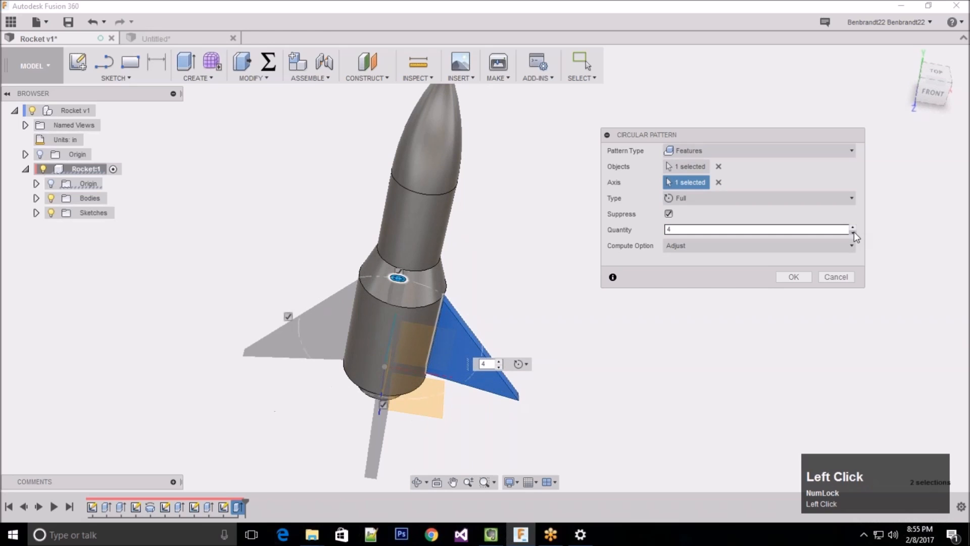
{"action": "left_click", "coordinate": [854, 233]}
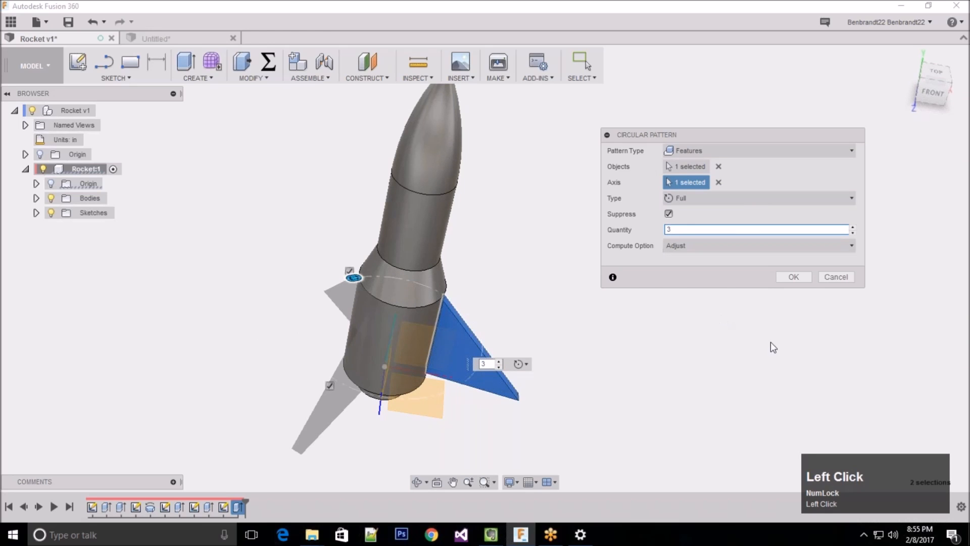
{"action": "left_click", "coordinate": [799, 277]}
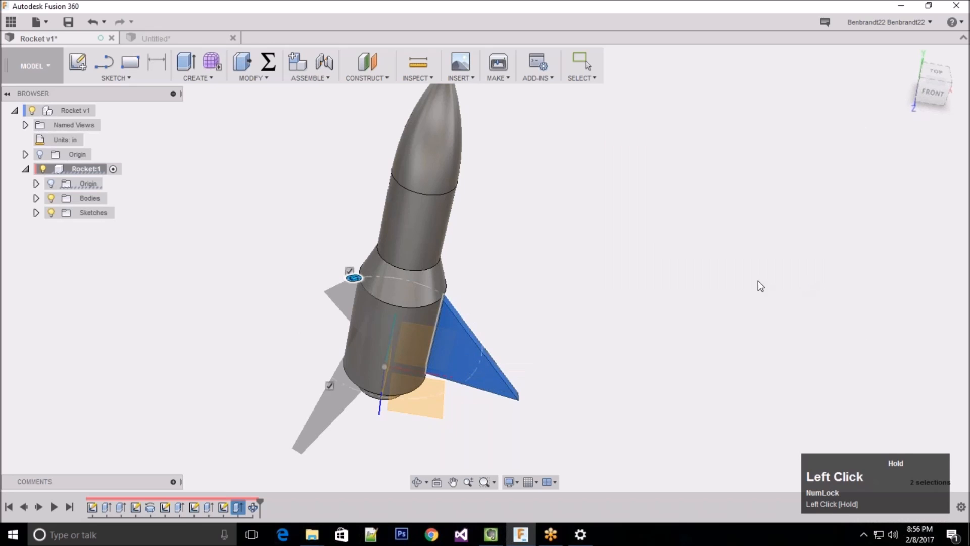
Step: Create a new sketch on the front XY origin plane through the rocket
{"action": "scroll", "coordinate": [509, 252], "scroll_direction": "up", "scroll_amount": 1}
{"action": "middle_click_drag", "start_coordinate": [538, 252], "coordinate": [542, 345], "text": "shift"}
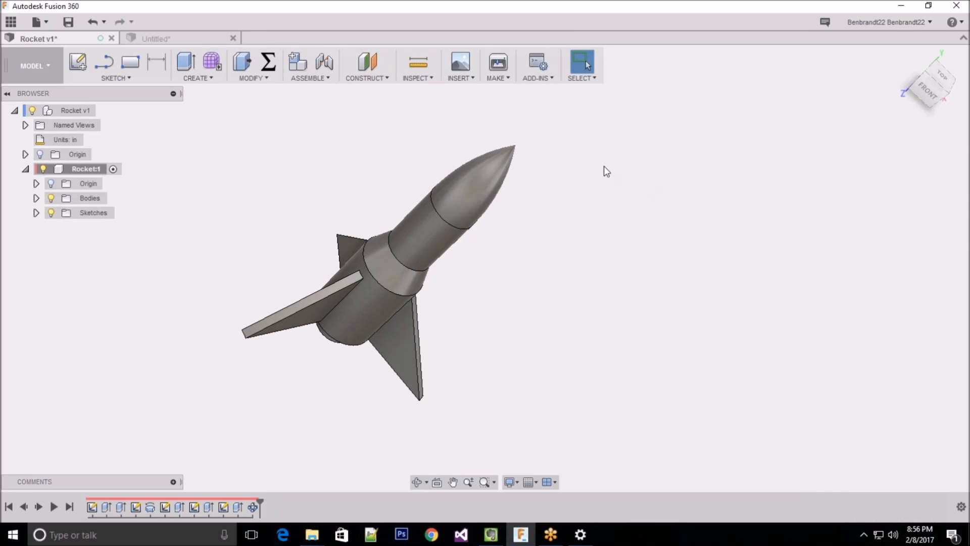
{"action": "middle_click_drag", "start_coordinate": [604, 165], "coordinate": [943, 102]}
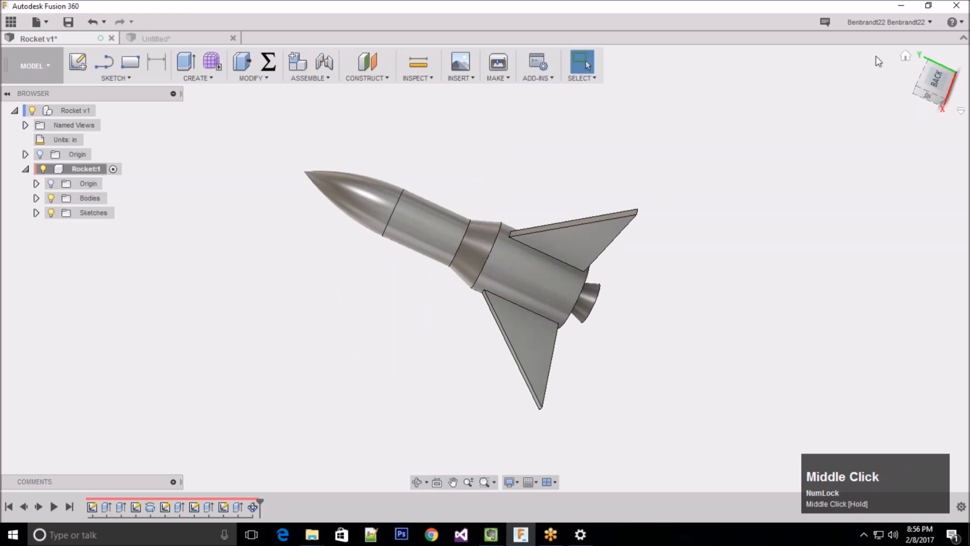
{"action": "left_click", "coordinate": [905, 55]}
{"action": "scroll", "coordinate": [494, 229], "scroll_direction": "up", "scroll_amount": 2}
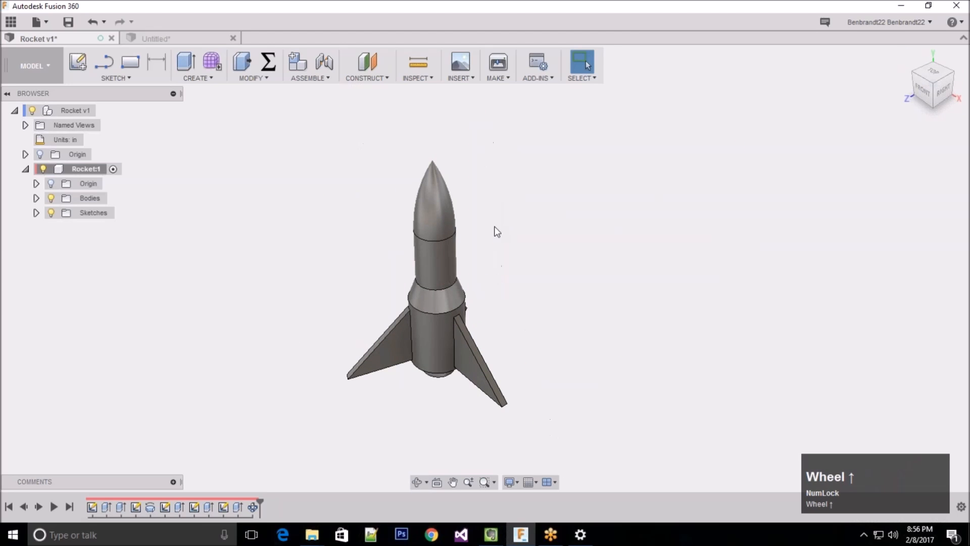
{"action": "middle_click_drag", "start_coordinate": [488, 238], "coordinate": [521, 238]}
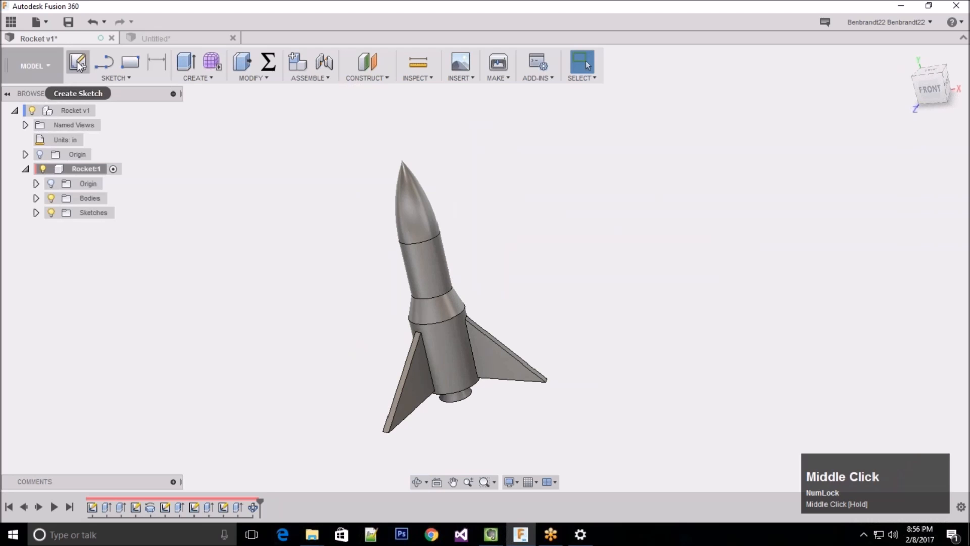
{"action": "left_click", "coordinate": [112, 77]}
{"action": "left_click", "coordinate": [108, 92]}
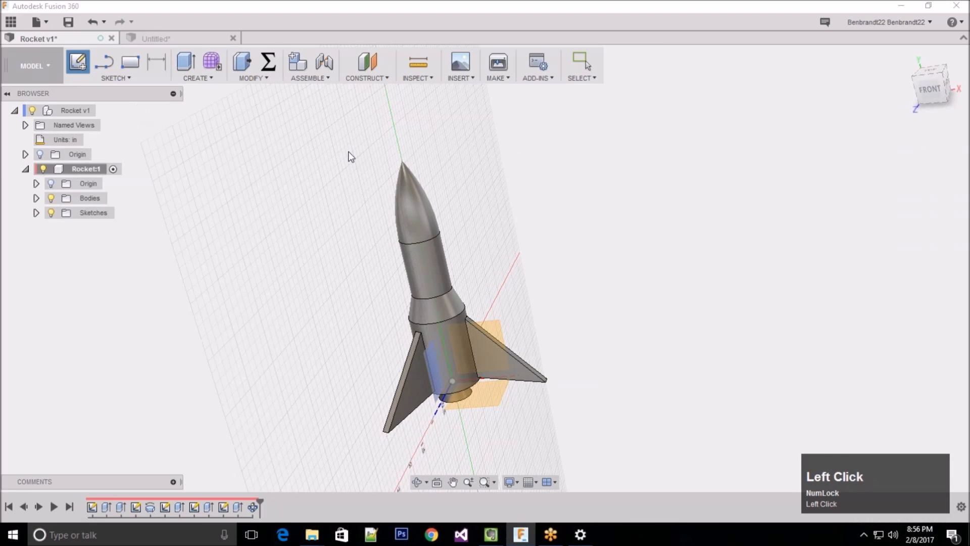
{"action": "left_click", "coordinate": [494, 329]}
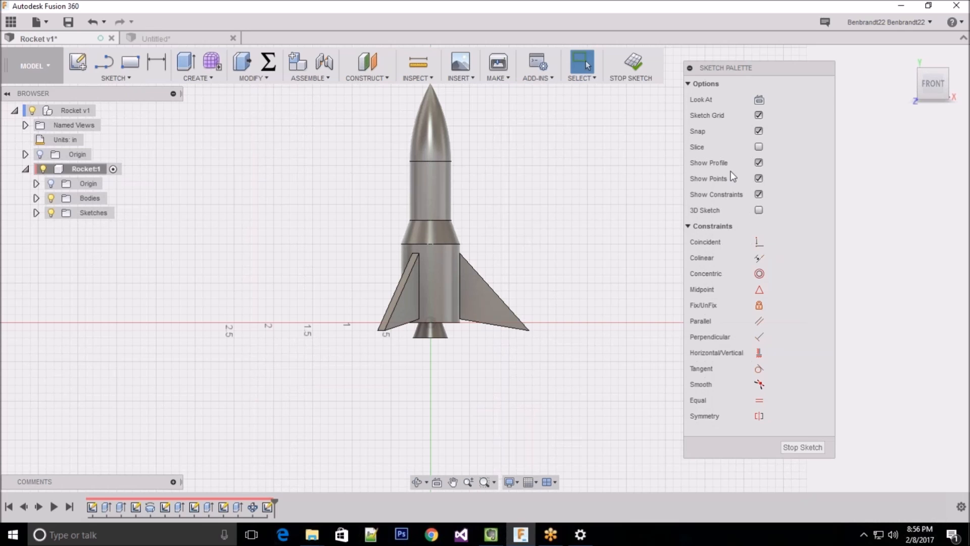
Step: Place sketch text reading "TMA" in bold on the narrow cylindrical section below the nose cone
{"action": "scroll", "coordinate": [371, 530], "scroll_direction": "up", "scroll_amount": 1}
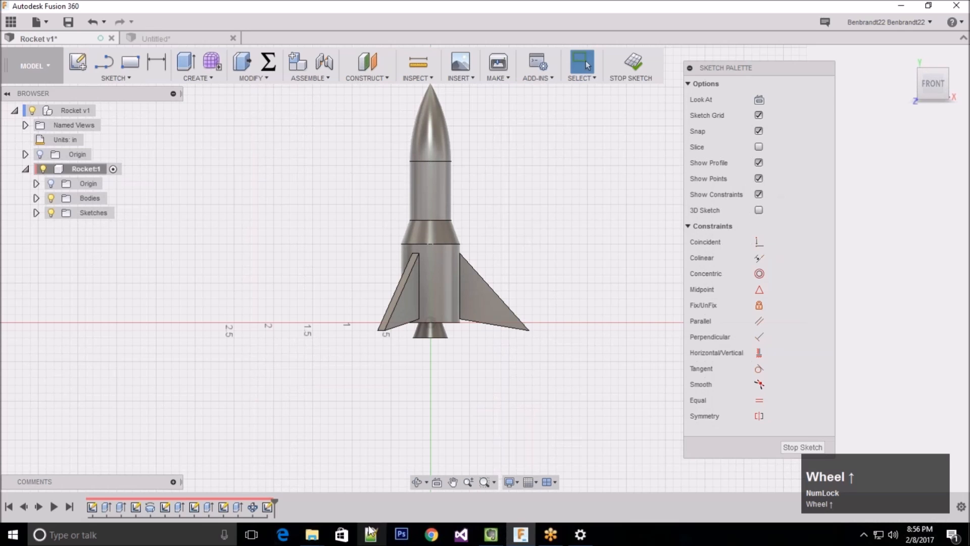
{"action": "left_click", "coordinate": [113, 77]}
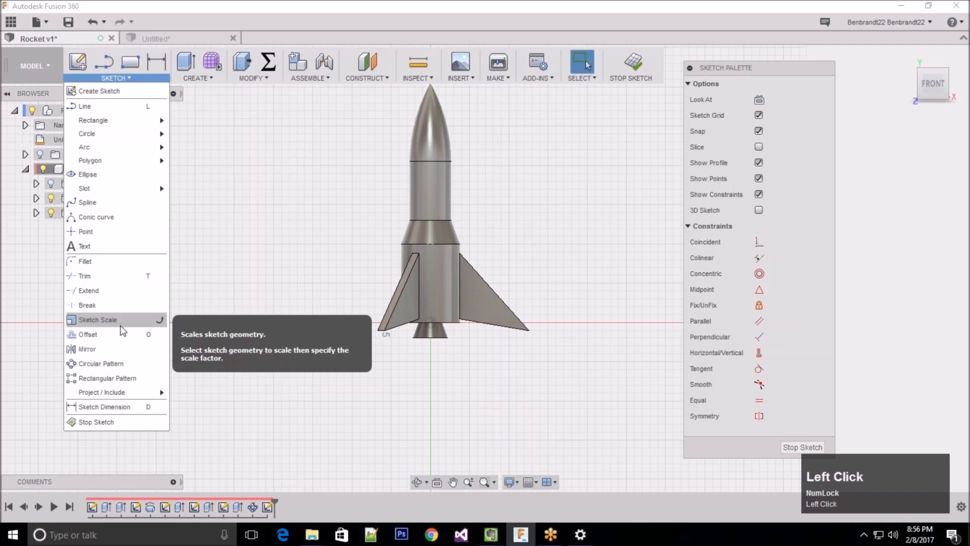
{"action": "left_click", "coordinate": [112, 249]}
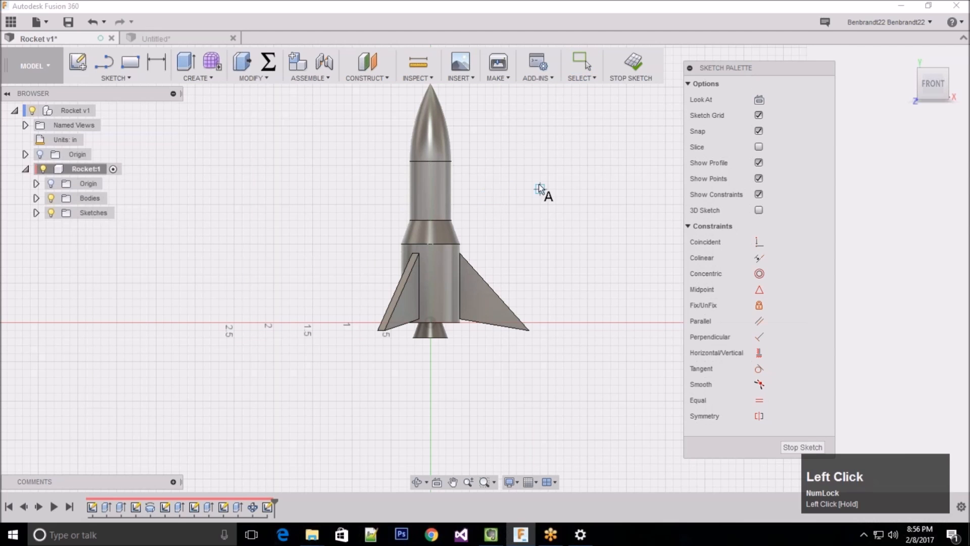
{"action": "scroll", "coordinate": [443, 169], "scroll_direction": "down", "scroll_amount": 3}
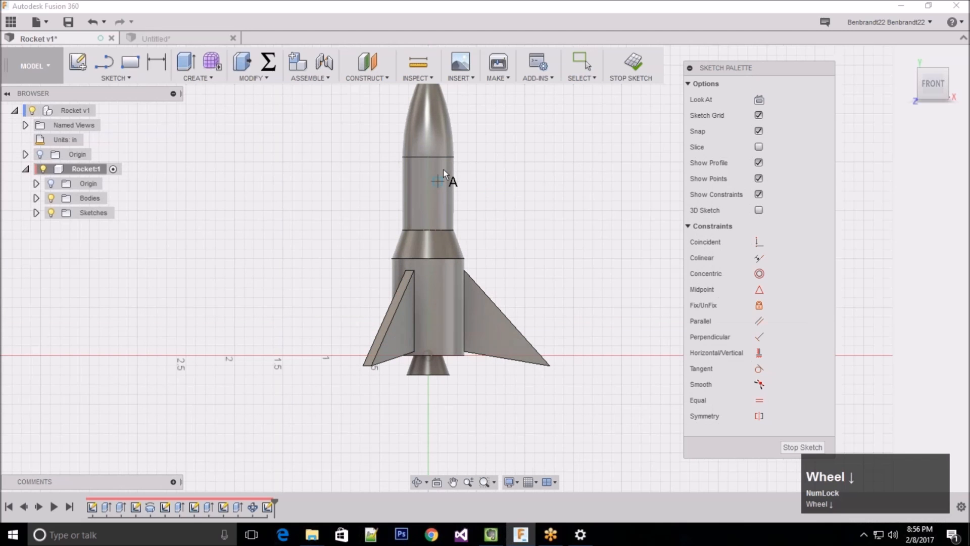
{"action": "left_click", "coordinate": [413, 208]}
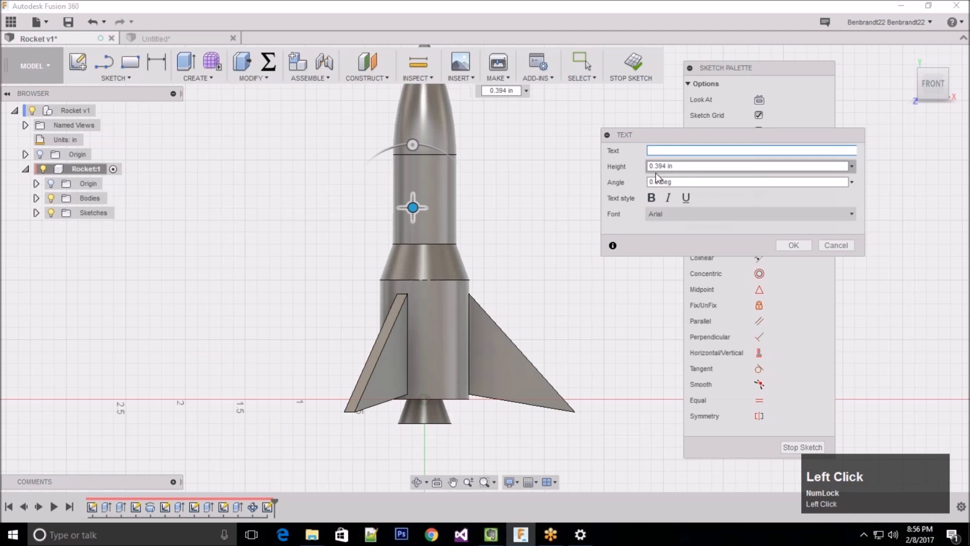
{"action": "type", "text": "TMA"}
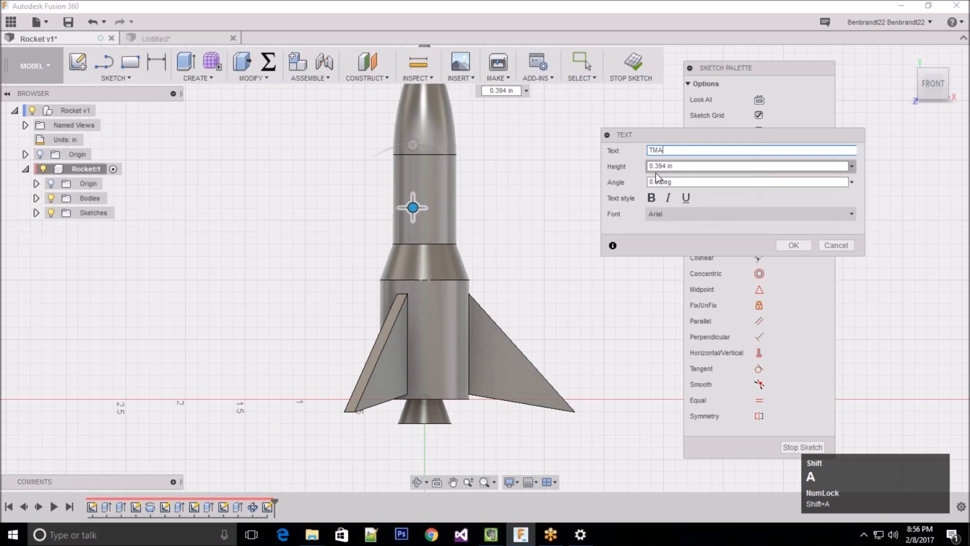
{"action": "left_click", "coordinate": [652, 198]}
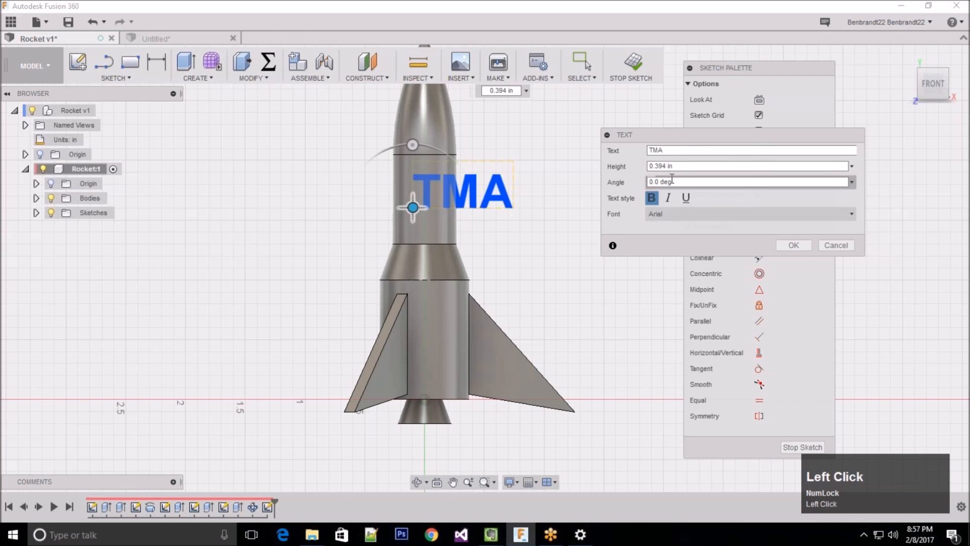
{"action": "left_click", "coordinate": [654, 198]}
{"action": "left_click", "coordinate": [653, 198]}
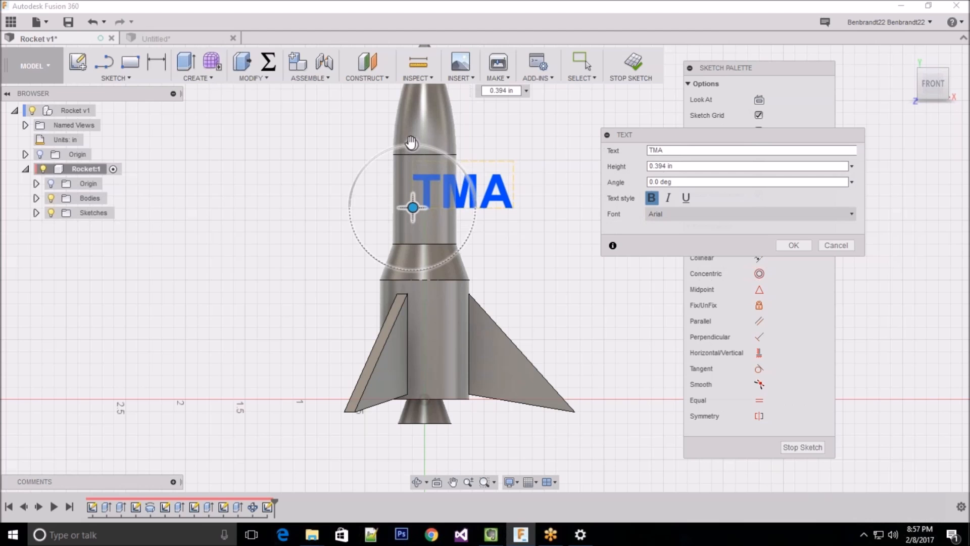
Step: Rotate the TMA text to 270 deg, running down the rocket body, and set its height to 0.25 in
{"action": "left_click_drag", "start_coordinate": [411, 143], "coordinate": [436, 153]}
{"action": "left_click_drag", "start_coordinate": [457, 184], "coordinate": [487, 209]}
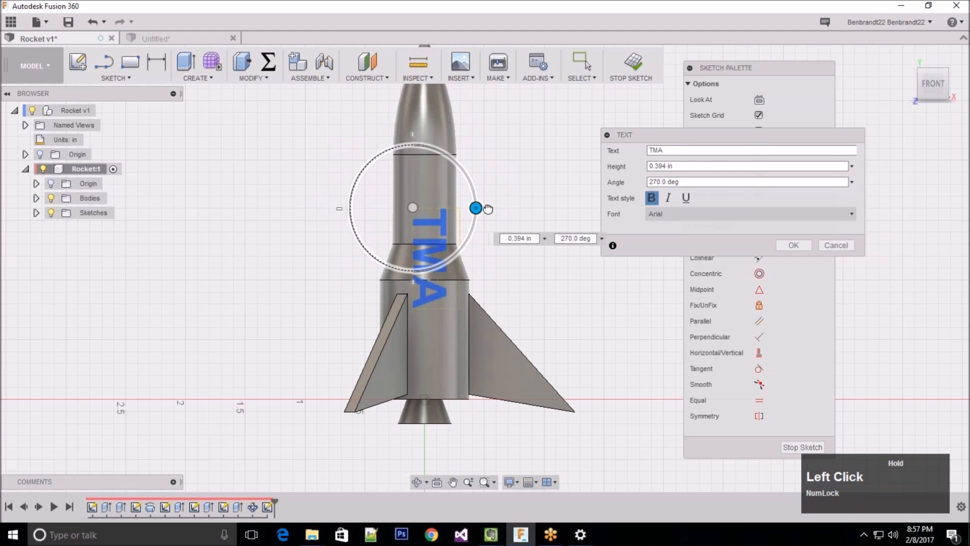
{"action": "left_click_drag", "start_coordinate": [413, 207], "coordinate": [406, 151]}
{"action": "left_click", "coordinate": [511, 181]}
{"action": "type", "text": "0.25"}
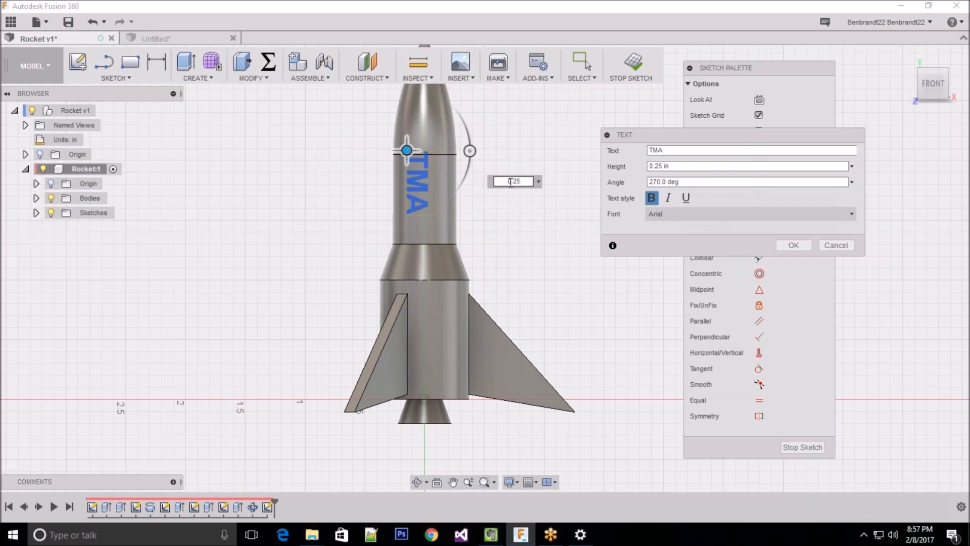
Step: Centre the TMA text on the narrow cylindrical section below the nose cone and finish the sketch
{"action": "mouse_move", "coordinate": [406, 150]}
{"action": "left_mouse_down"}
{"action": "mouse_move", "coordinate": [413, 175]}
{"action": "mouse_move", "coordinate": [415, 167]}
{"action": "left_mouse_up"}
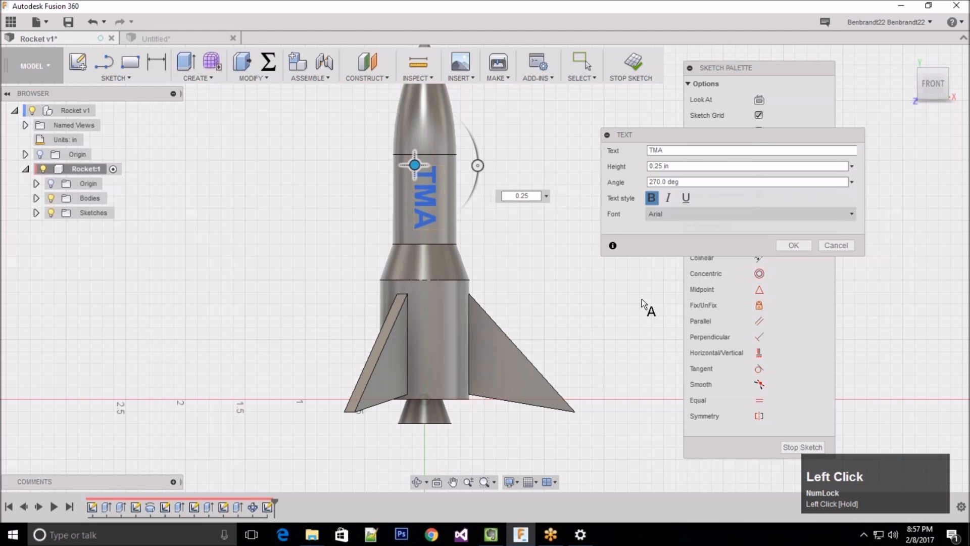
{"action": "left_click", "coordinate": [795, 245]}
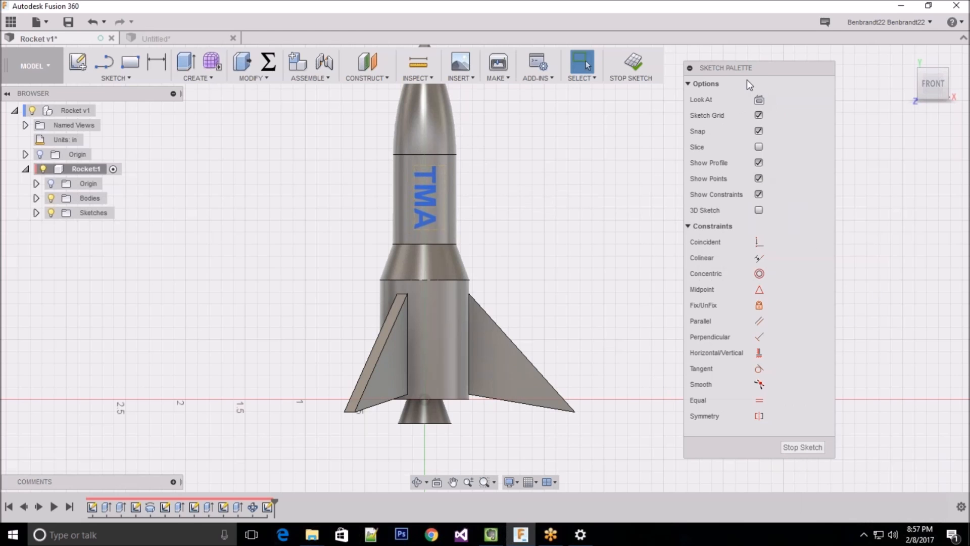
{"action": "left_click_drag", "start_coordinate": [751, 72], "coordinate": [758, 64]}
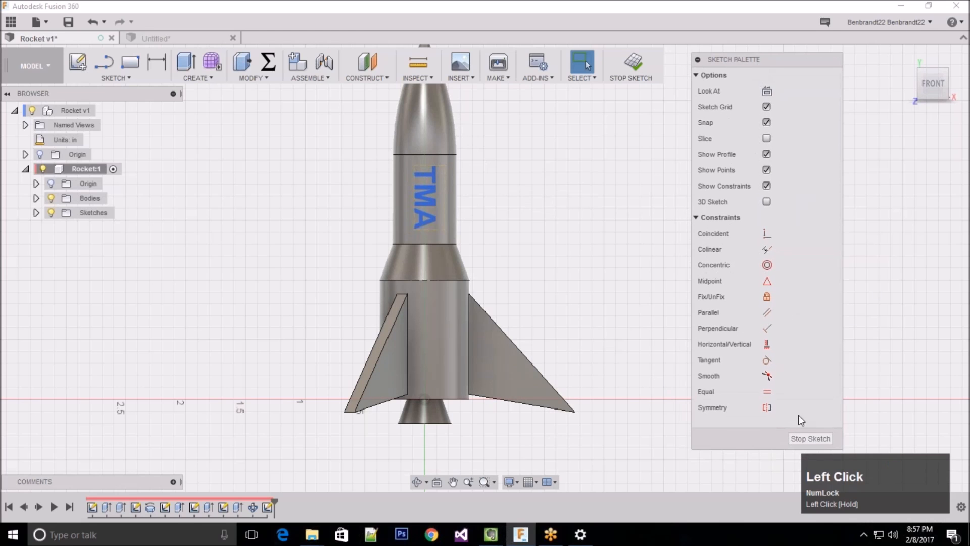
{"action": "left_click", "coordinate": [812, 438]}
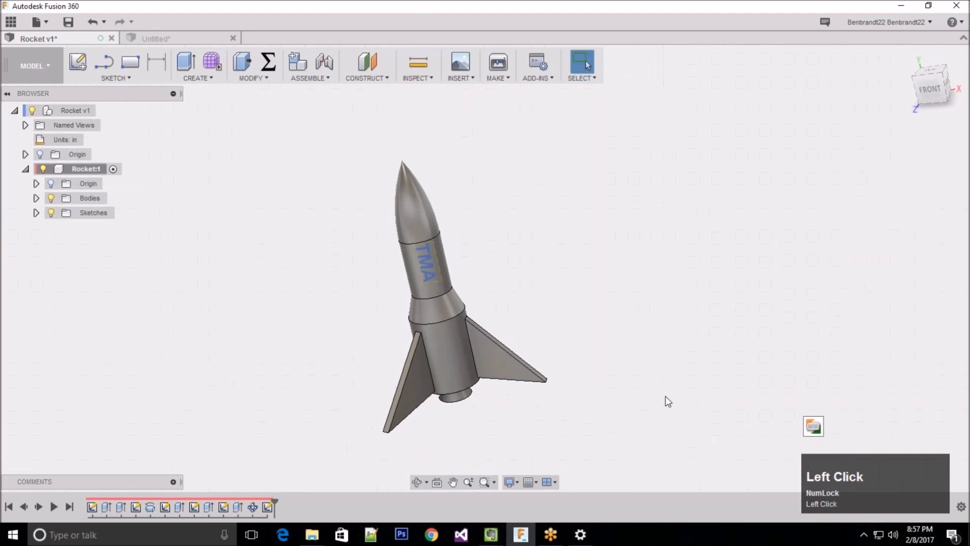
Step: Start an Extrude with the TMA sketch text on the rocket's narrow cylindrical section as the profile
{"action": "middle_click_drag", "start_coordinate": [528, 404], "coordinate": [575, 412], "text": "shift"}
{"action": "middle_click_drag", "start_coordinate": [516, 174], "coordinate": [462, 141], "text": "shift"}
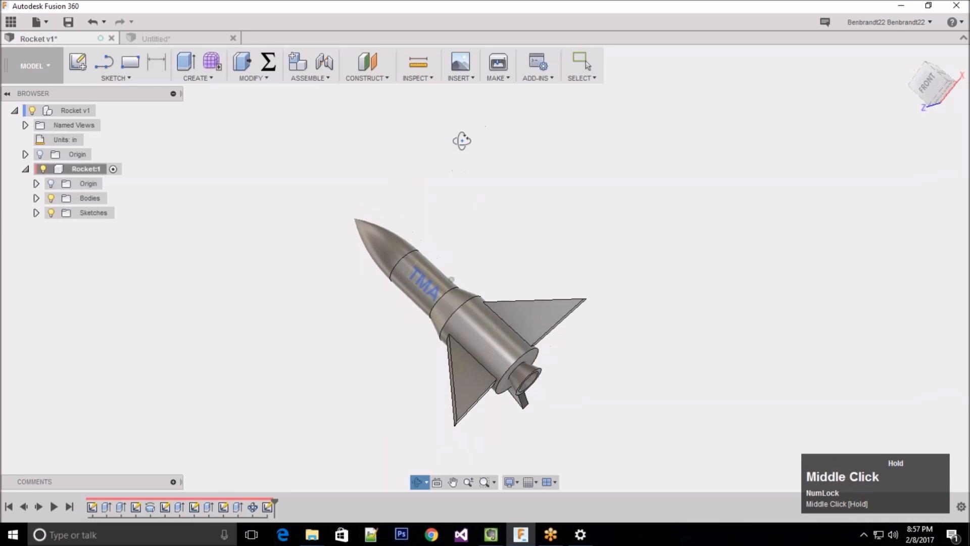
{"action": "scroll", "coordinate": [434, 293], "scroll_direction": "down", "scroll_amount": 5}
{"action": "middle_click_drag", "start_coordinate": [441, 291], "coordinate": [582, 214], "text": "shift"}
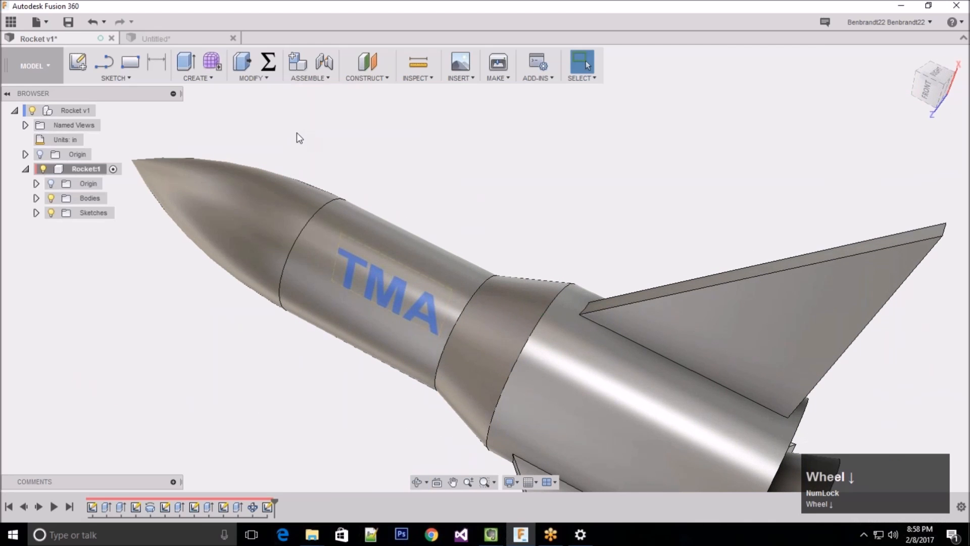
{"action": "scroll", "coordinate": [446, 239], "scroll_direction": "down", "scroll_amount": 2}
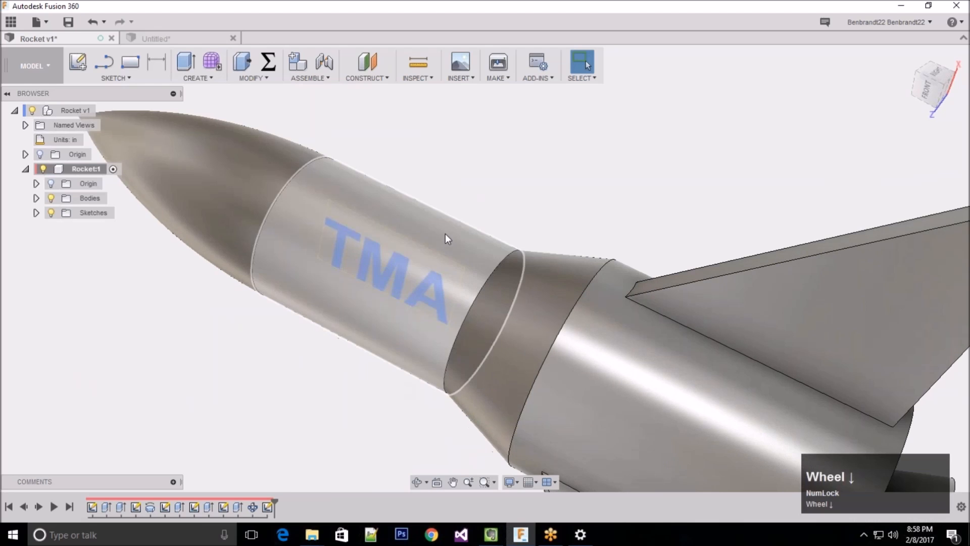
{"action": "left_click", "coordinate": [190, 78]}
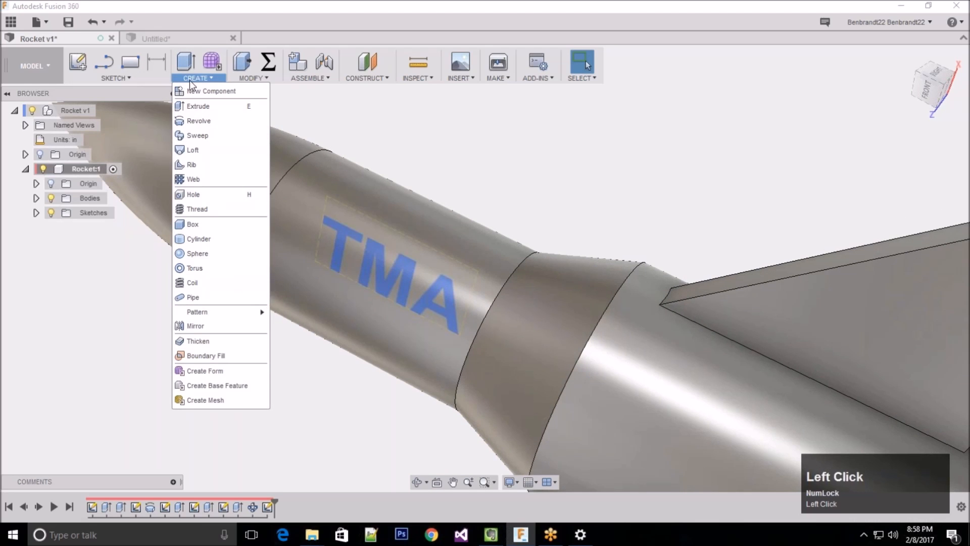
{"action": "left_click", "coordinate": [200, 107]}
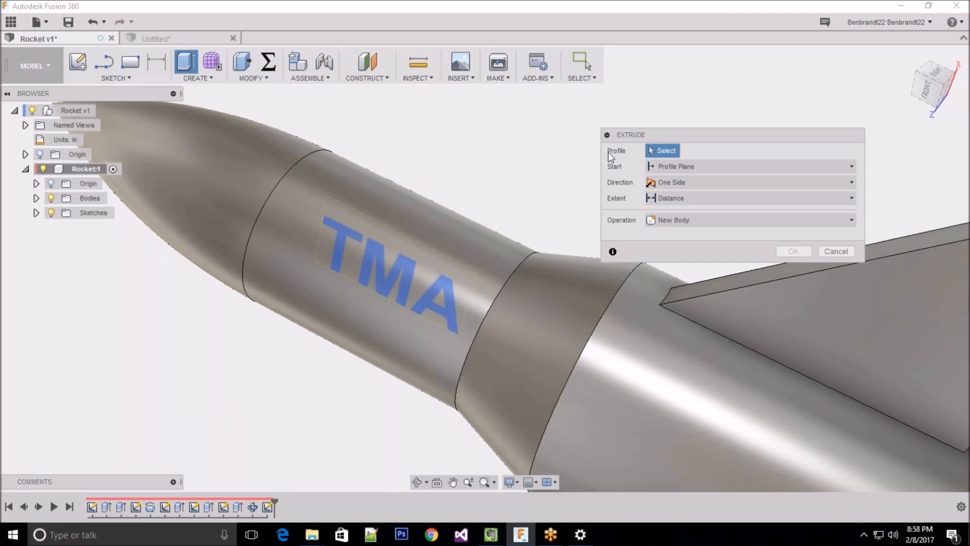
{"action": "left_click", "coordinate": [663, 153]}
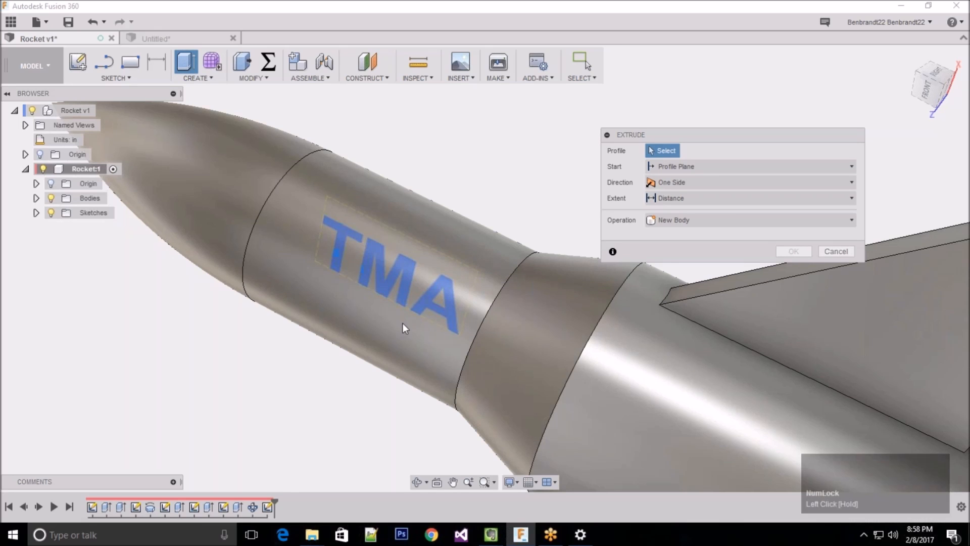
{"action": "left_click", "coordinate": [408, 266]}
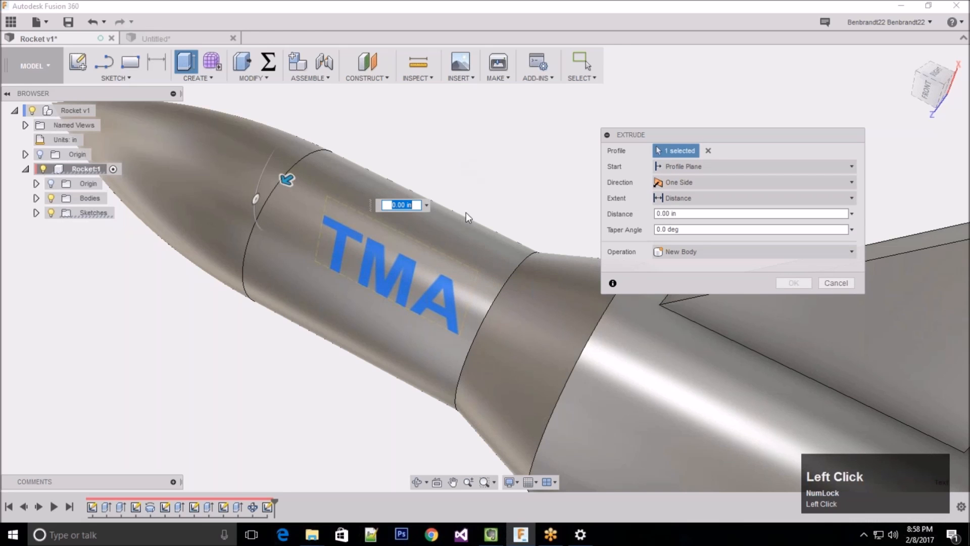
Step: Make the text extrusion start From Object, using the narrow cylindrical face below the nose cone
{"action": "scroll", "coordinate": [240, 298], "scroll_direction": "up", "scroll_amount": 3}
{"action": "middle_click_drag", "start_coordinate": [532, 320], "coordinate": [477, 151]}
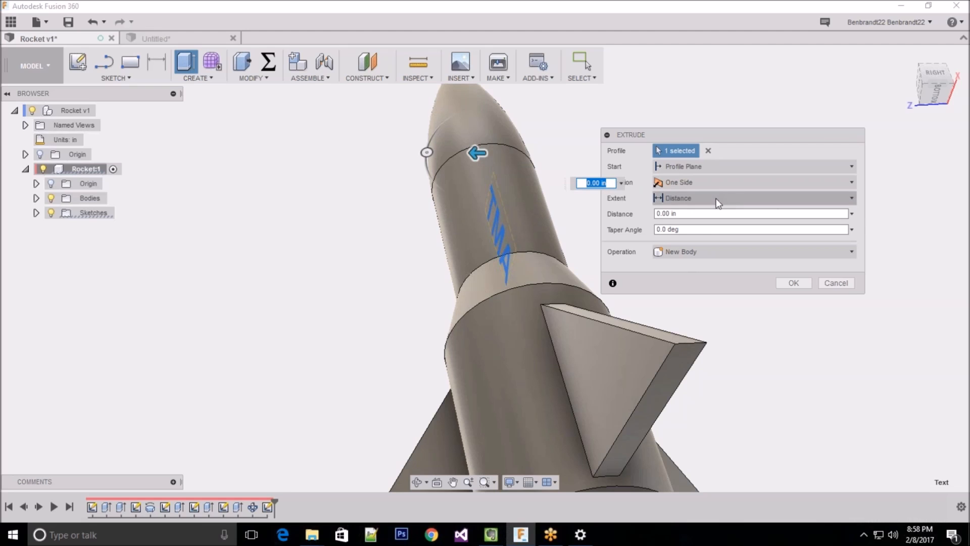
{"action": "left_click_drag", "start_coordinate": [653, 135], "coordinate": [623, 152]}
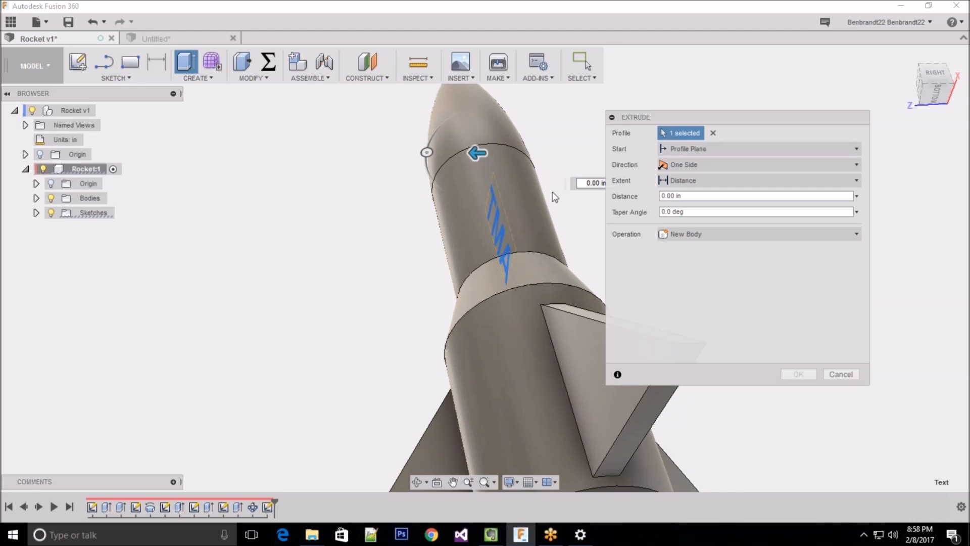
{"action": "left_click", "coordinate": [721, 151]}
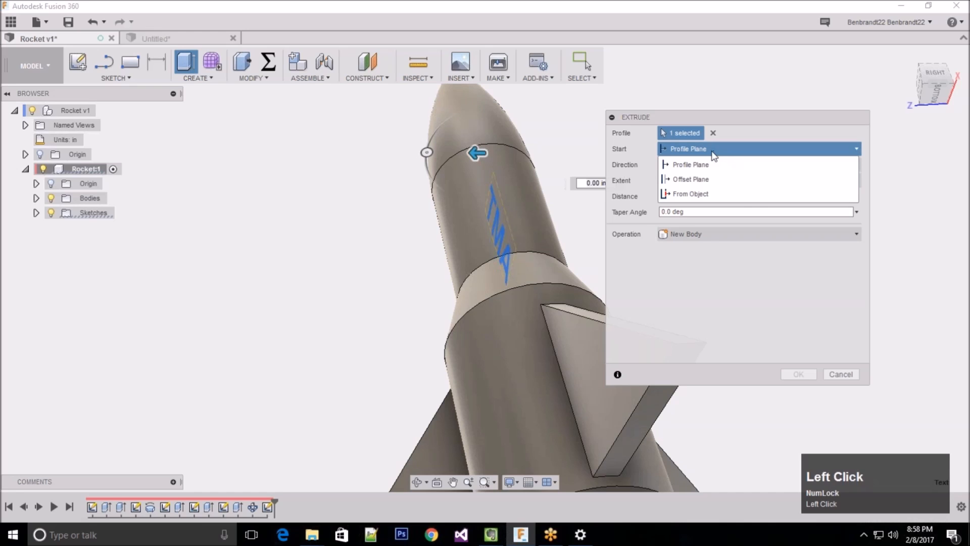
{"action": "left_click", "coordinate": [700, 197]}
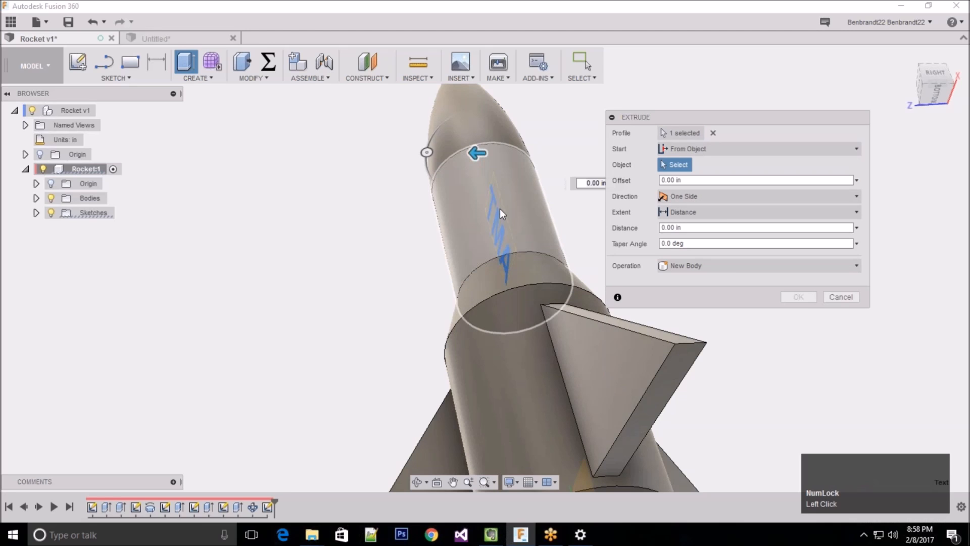
{"action": "left_click", "coordinate": [457, 217]}
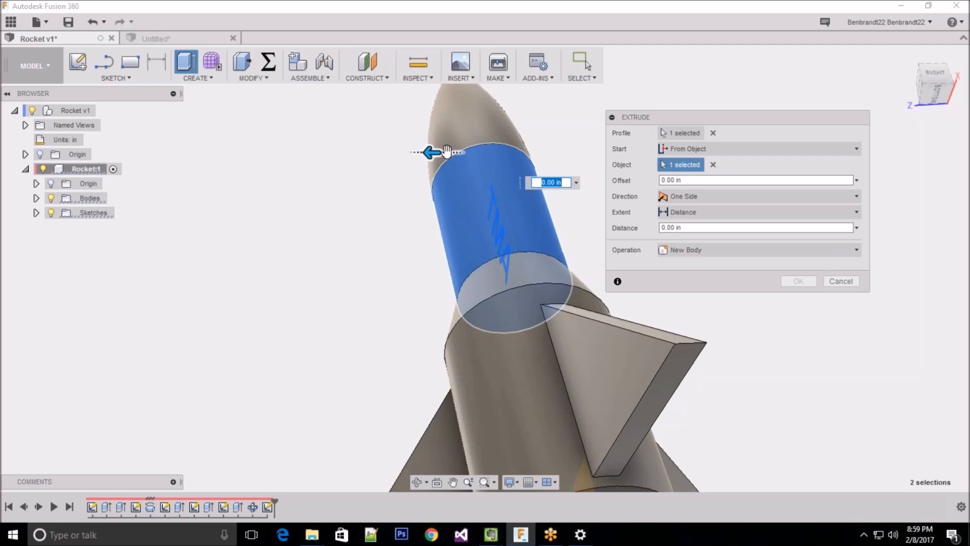
Step: Pull the TMA lettering about 0.10 in outward from the cylindrical face and check its thickness
{"action": "left_click_drag", "start_coordinate": [447, 151], "coordinate": [412, 152]}
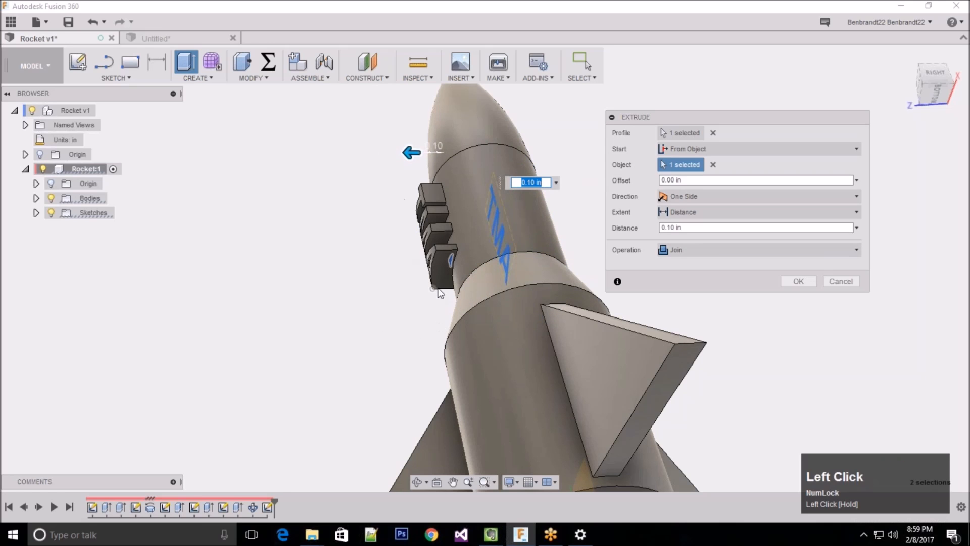
{"action": "middle_click_drag", "start_coordinate": [396, 252], "coordinate": [449, 180]}
{"action": "scroll", "coordinate": [470, 246], "scroll_direction": "down", "scroll_amount": 3}
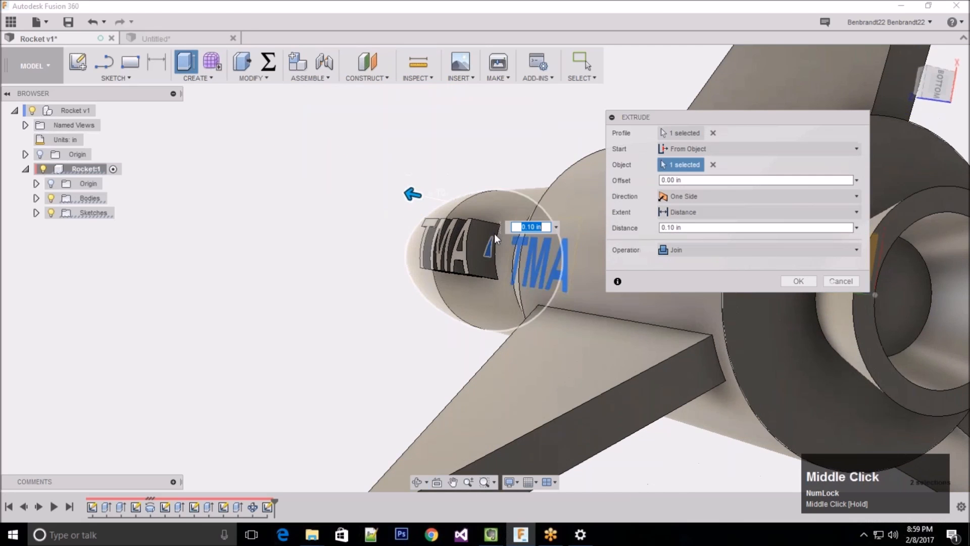
{"action": "scroll", "coordinate": [448, 241], "scroll_direction": "down", "scroll_amount": 3}
{"action": "scroll", "coordinate": [448, 247], "scroll_direction": "down", "scroll_amount": 2}
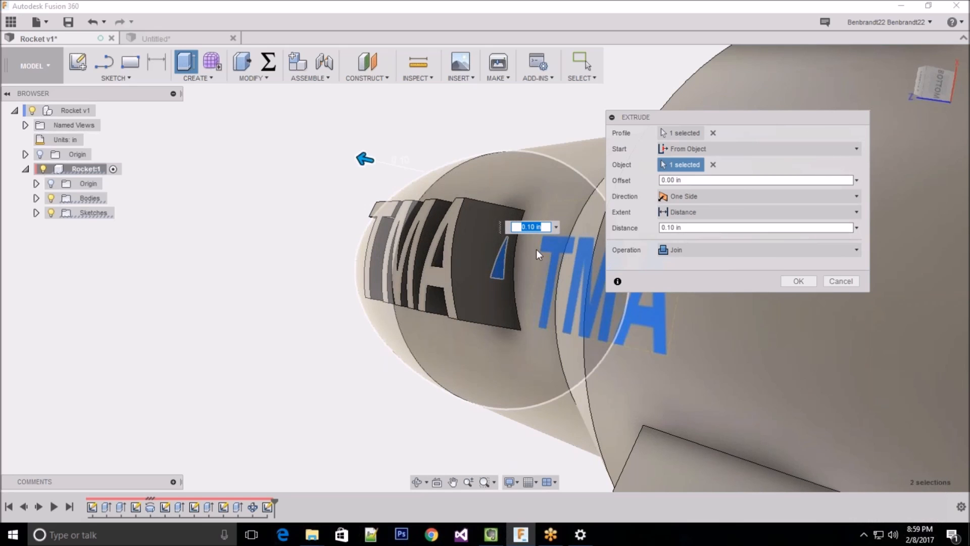
{"action": "scroll", "coordinate": [286, 208], "scroll_direction": "up", "scroll_amount": 2}
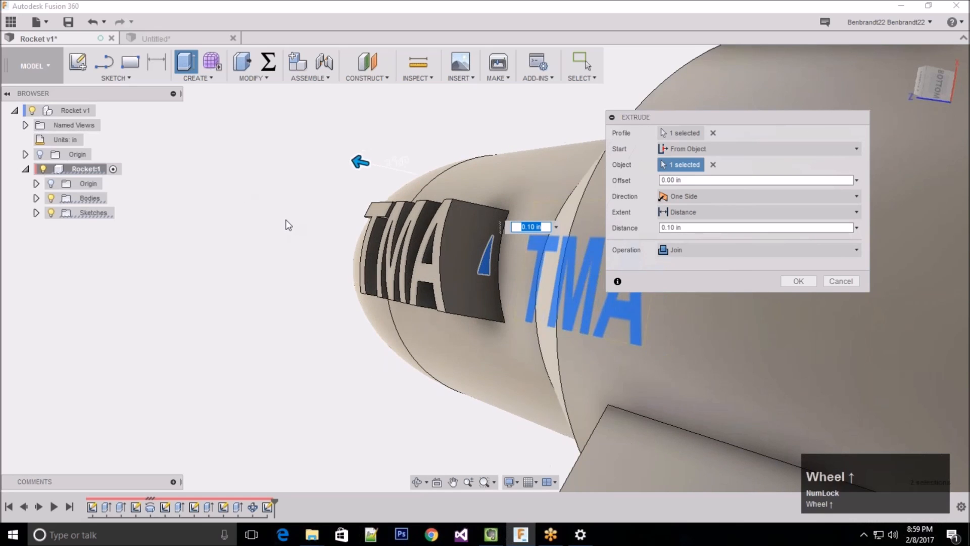
{"action": "middle_click_drag", "start_coordinate": [306, 158], "coordinate": [328, 169]}
{"action": "scroll", "coordinate": [214, 251], "scroll_direction": "up", "scroll_amount": 3}
{"action": "middle_click_drag", "start_coordinate": [218, 256], "coordinate": [387, 183]}
Step: Set the lettering's extrusion distance to 0.03 in and complete it as a Join
{"action": "left_click", "coordinate": [694, 228]}
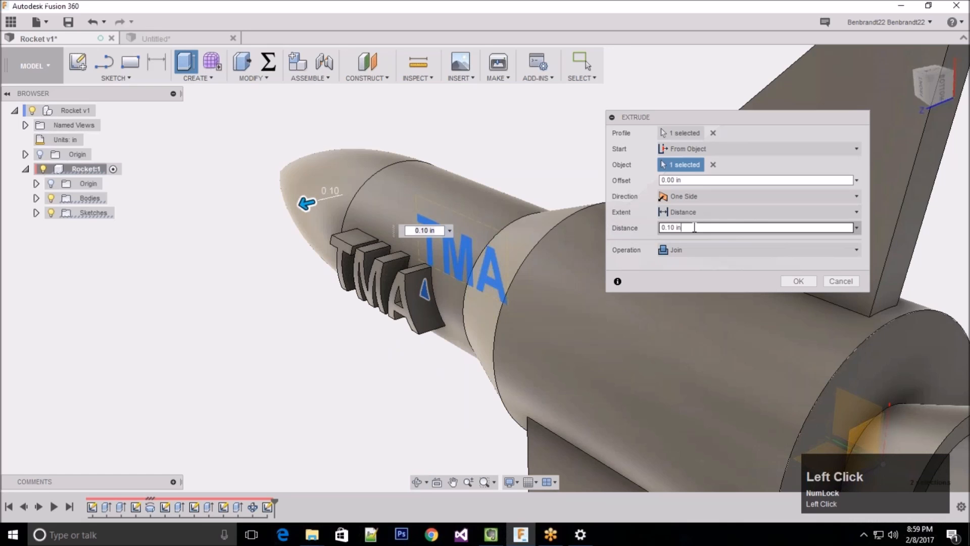
{"action": "left_click_drag", "start_coordinate": [665, 227], "coordinate": [675, 227]}
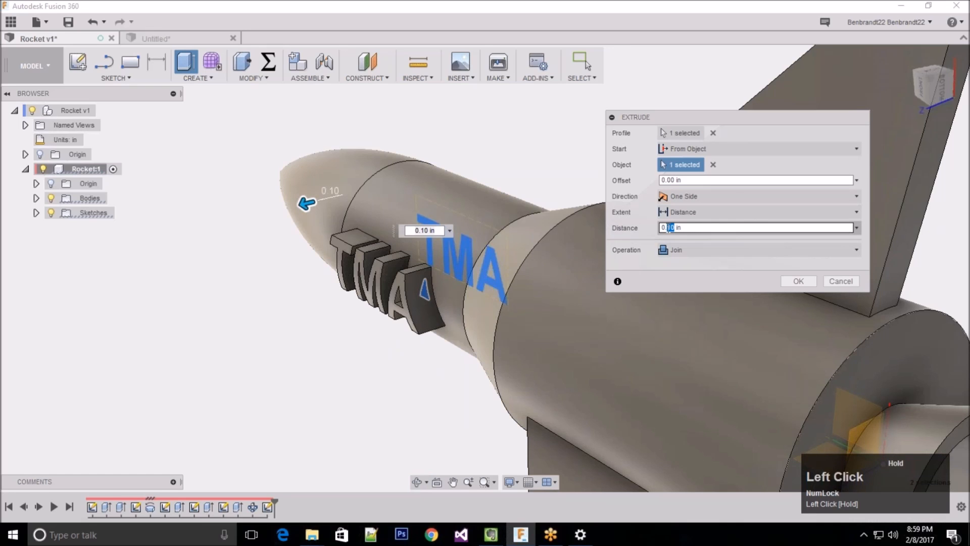
{"action": "left_click_drag", "start_coordinate": [674, 228], "coordinate": [641, 238]}
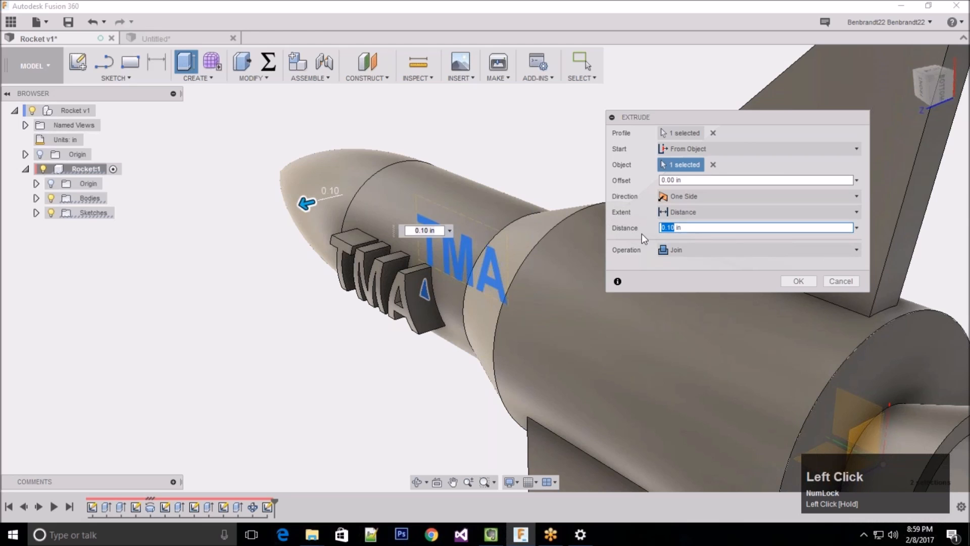
{"action": "type", "text": ".03"}
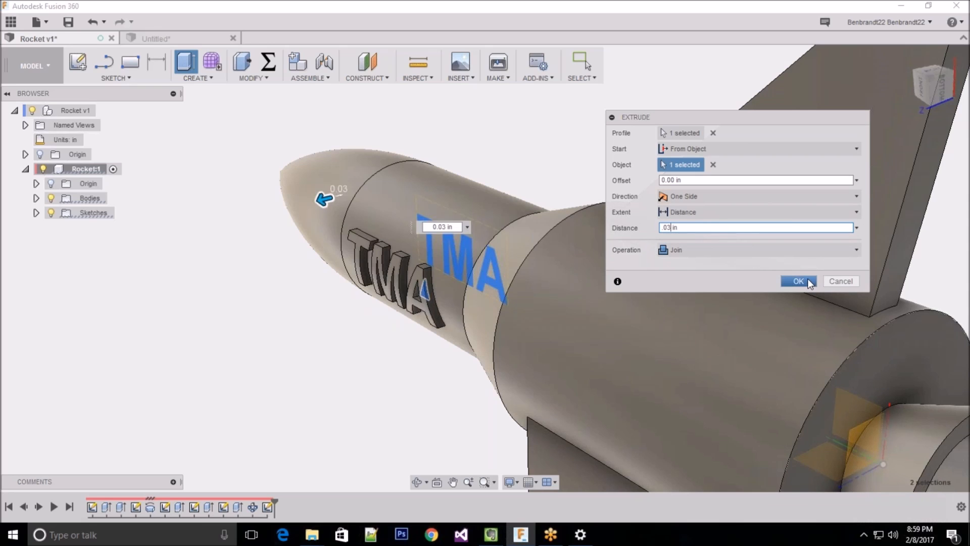
{"action": "left_click", "coordinate": [798, 281]}
Step: Examine the raised TMA lettering and the whole rocket from several angles
{"action": "scroll", "coordinate": [249, 264], "scroll_direction": "up", "scroll_amount": 5}
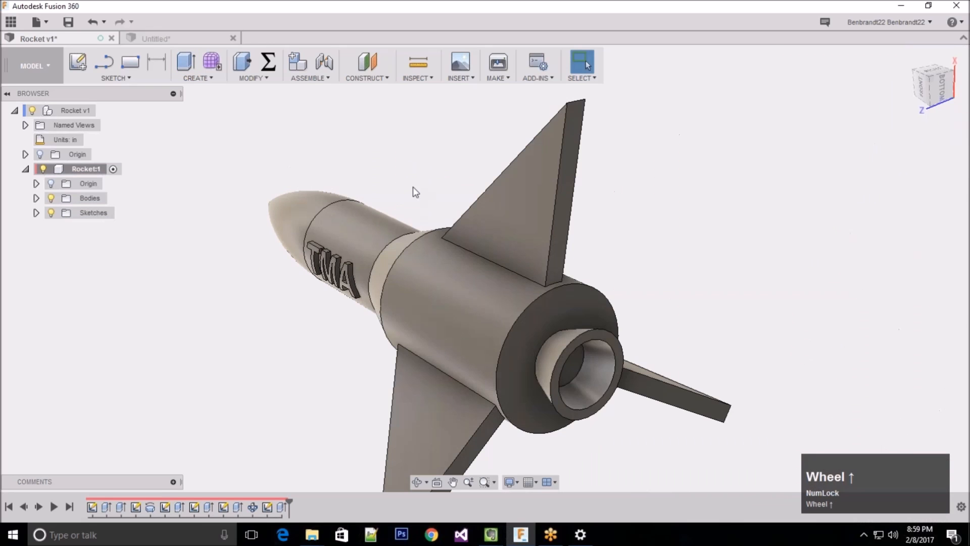
{"action": "middle_click_drag", "start_coordinate": [408, 191], "coordinate": [442, 159], "text": "shift"}
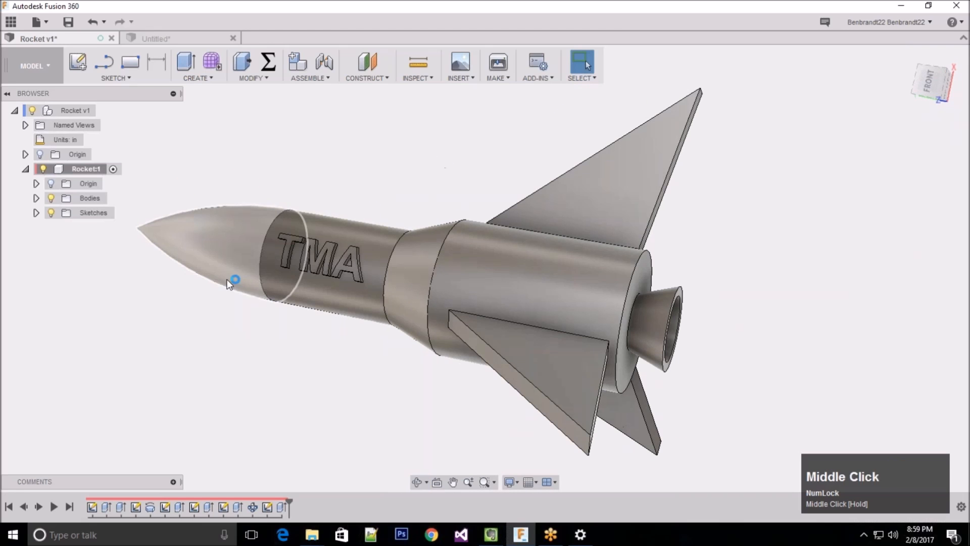
{"action": "scroll", "coordinate": [114, 227], "scroll_direction": "down", "scroll_amount": 2}
{"action": "scroll", "coordinate": [487, 263], "scroll_direction": "up", "scroll_amount": 3}
{"action": "middle_click_drag", "start_coordinate": [535, 333], "coordinate": [503, 336], "text": "shift"}
{"action": "scroll", "coordinate": [476, 237], "scroll_direction": "up", "scroll_amount": 5}
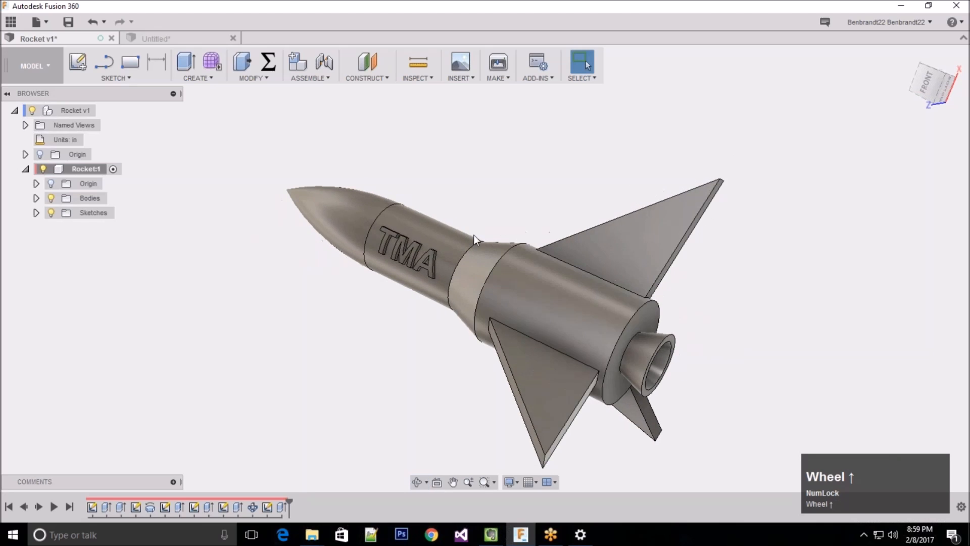
{"action": "scroll", "coordinate": [353, 319], "scroll_direction": "down", "scroll_amount": 2}
{"action": "scroll", "coordinate": [260, 153], "scroll_direction": "down", "scroll_amount": 3}
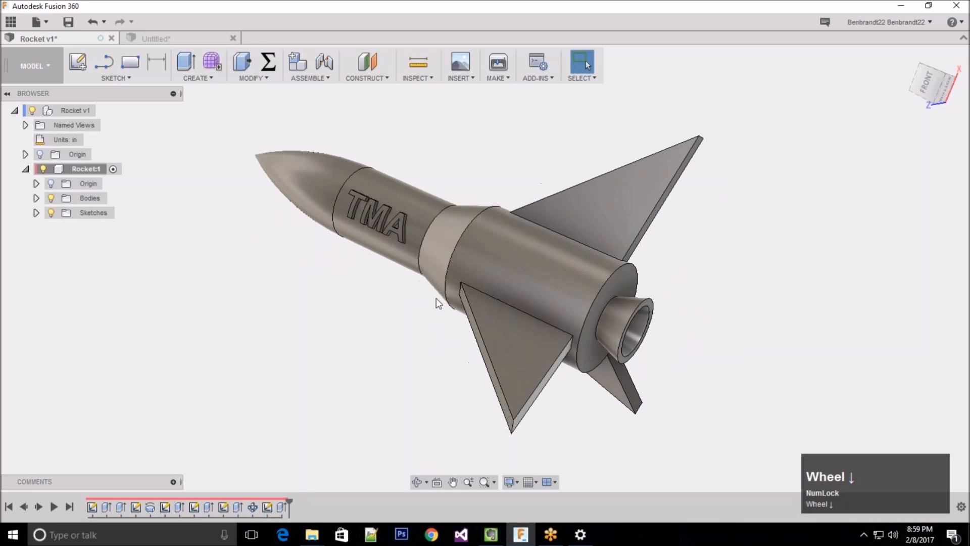
{"action": "middle_click_drag", "start_coordinate": [436, 298], "coordinate": [516, 290], "text": "shift"}
{"action": "scroll", "coordinate": [561, 286], "scroll_direction": "down", "scroll_amount": 2}
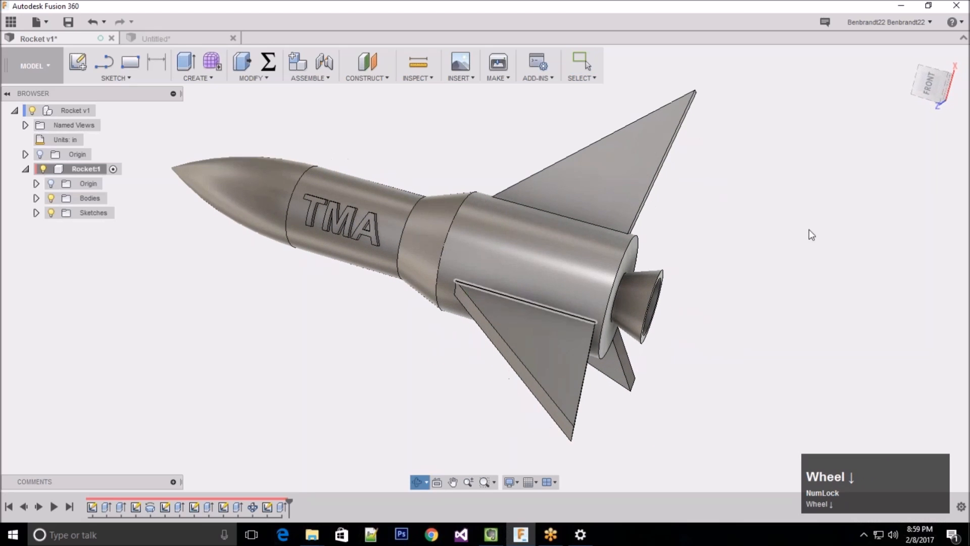
Step: Save the rocket design as a new version
{"action": "left_click", "coordinate": [70, 22]}
{"action": "left_click", "coordinate": [472, 277]}
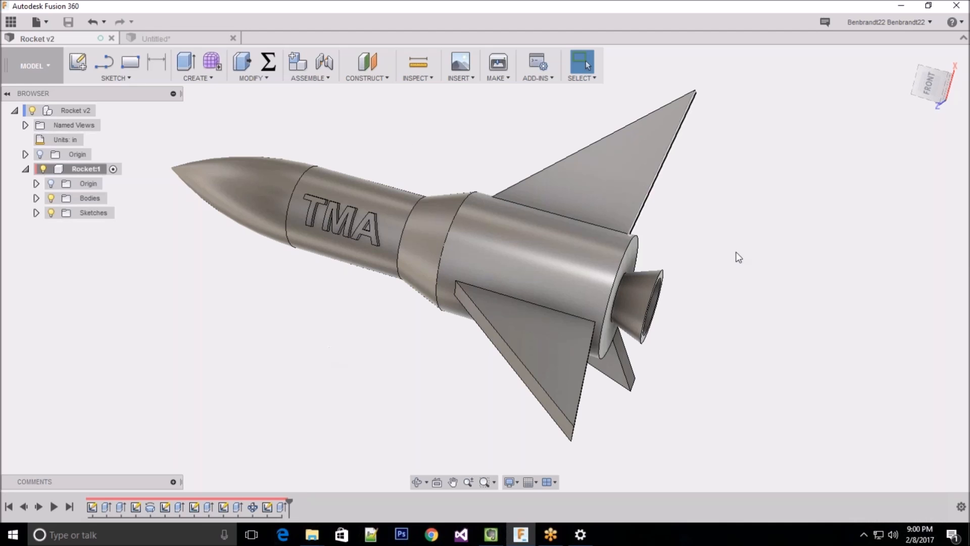
{"action": "middle_click_drag", "start_coordinate": [739, 249], "coordinate": [707, 248]}
{"action": "scroll", "coordinate": [507, 179], "scroll_direction": "up", "scroll_amount": 3}
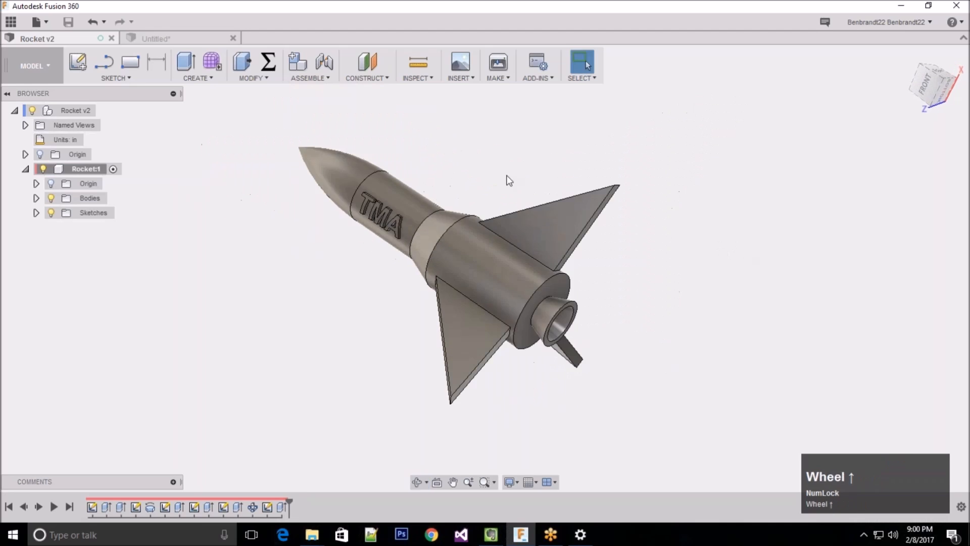
{"action": "mouse_move", "coordinate": [469, 136]}
{"action": "middle_mouse_down"}
{"action": "mouse_move", "coordinate": [462, 140]}
{"action": "mouse_move", "coordinate": [475, 150]}
{"action": "middle_mouse_up"}
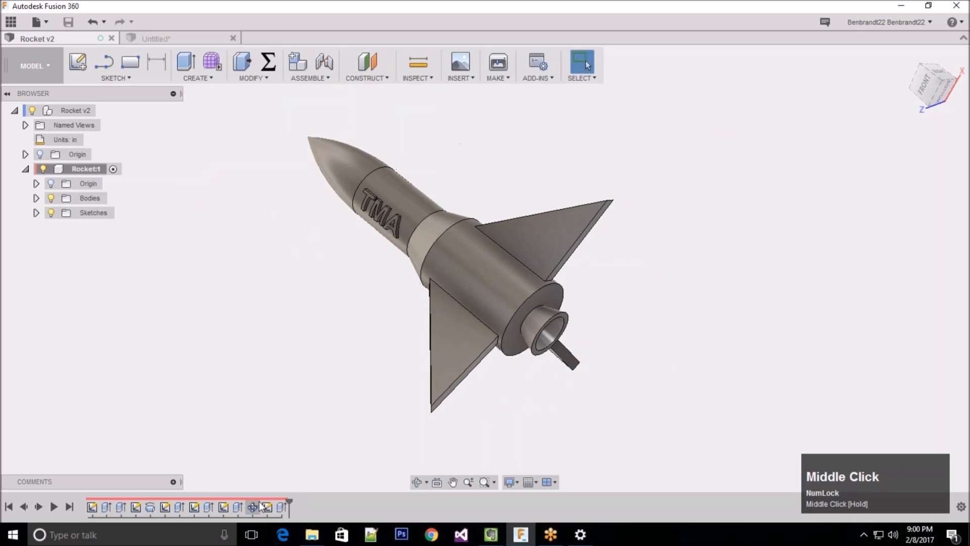
Step: Edit the TMA lettering extrusion and set its distance to -0.03 in, going into the rocket body
{"action": "left_click", "coordinate": [281, 511]}
{"action": "right_click", "coordinate": [281, 510]}
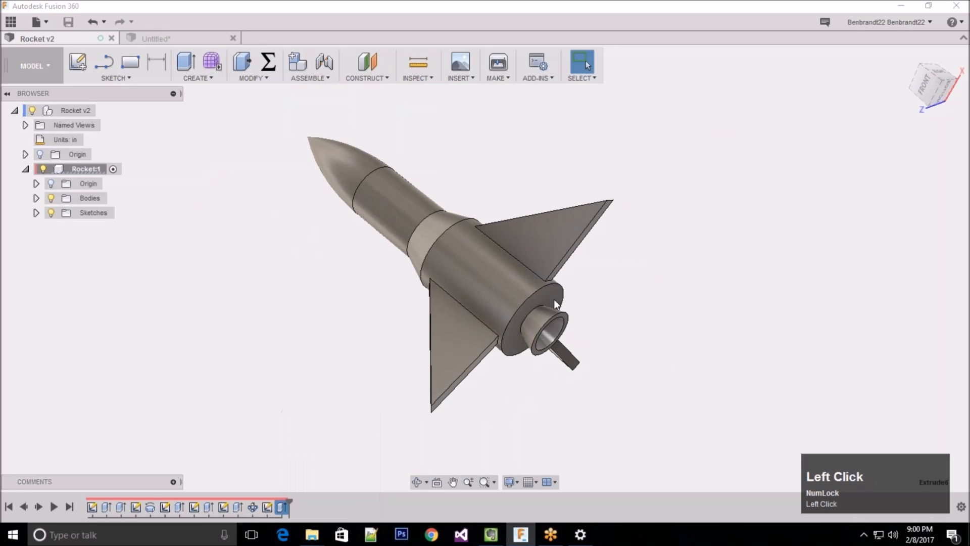
{"action": "scroll", "coordinate": [554, 299], "scroll_direction": "down", "scroll_amount": 5}
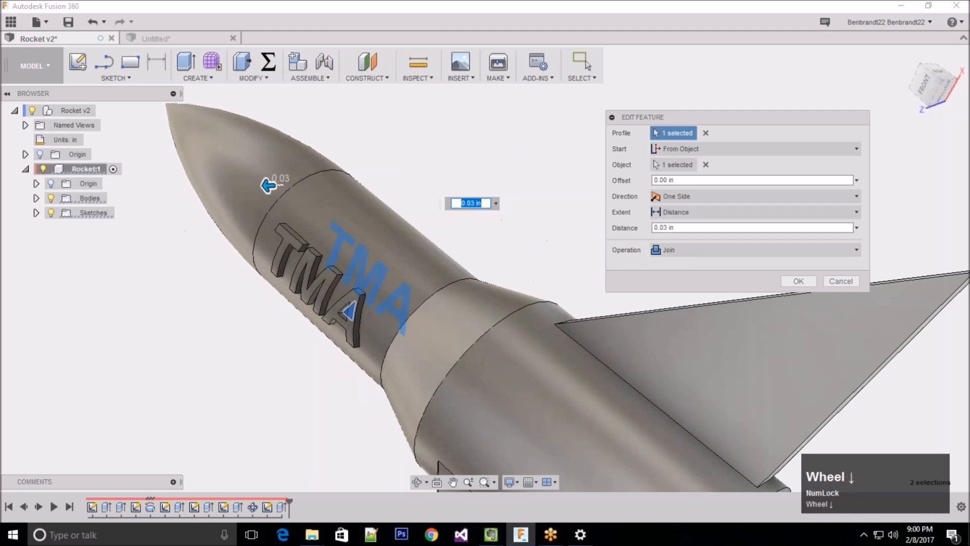
{"action": "left_click", "coordinate": [470, 203]}
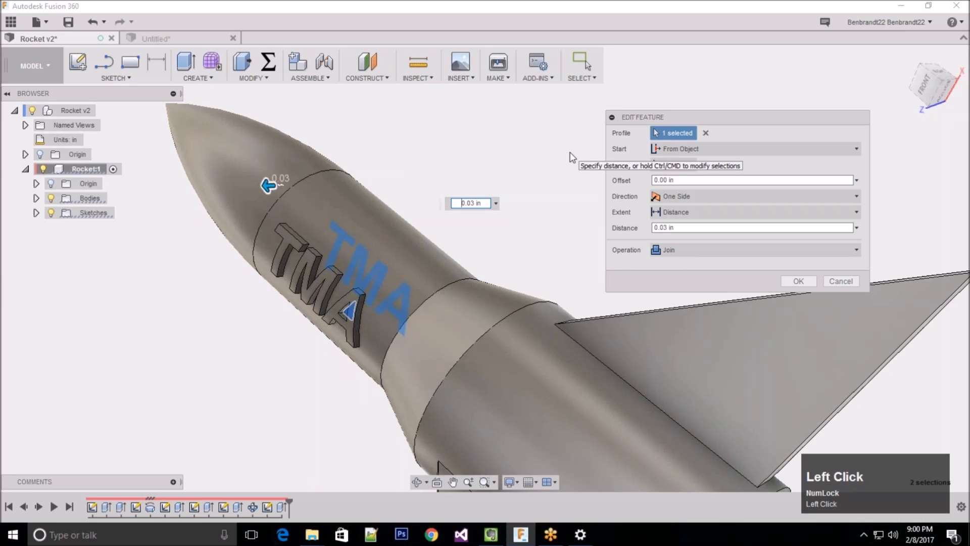
{"action": "type", "text": "-"}
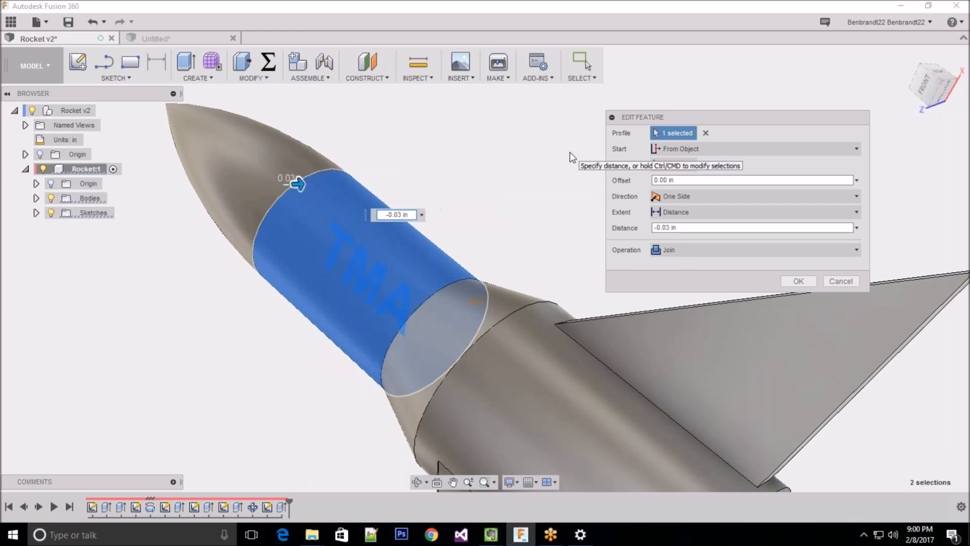
Step: Change the lettering extrusion's operation to Cut so TMA is engraved into the cylindrical section
{"action": "left_click", "coordinate": [672, 252]}
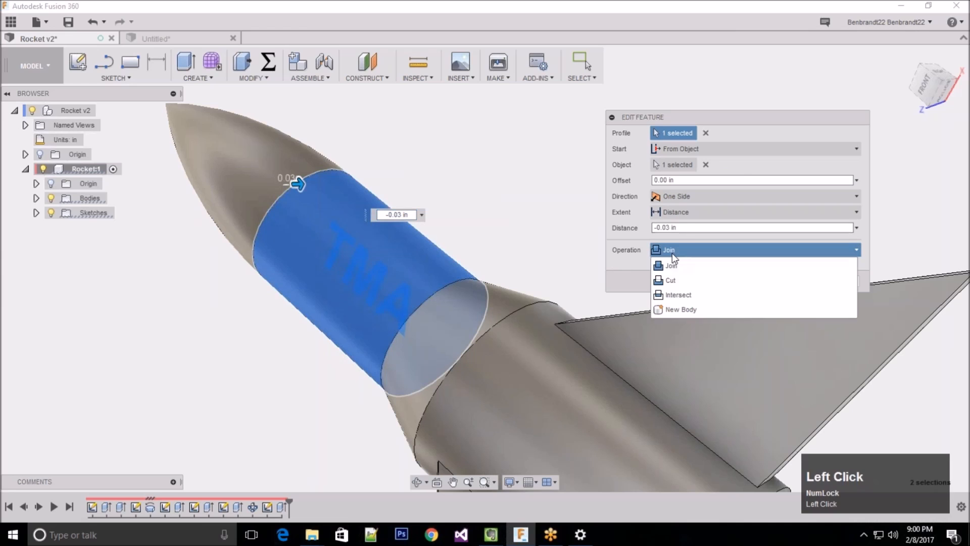
{"action": "left_click", "coordinate": [676, 280]}
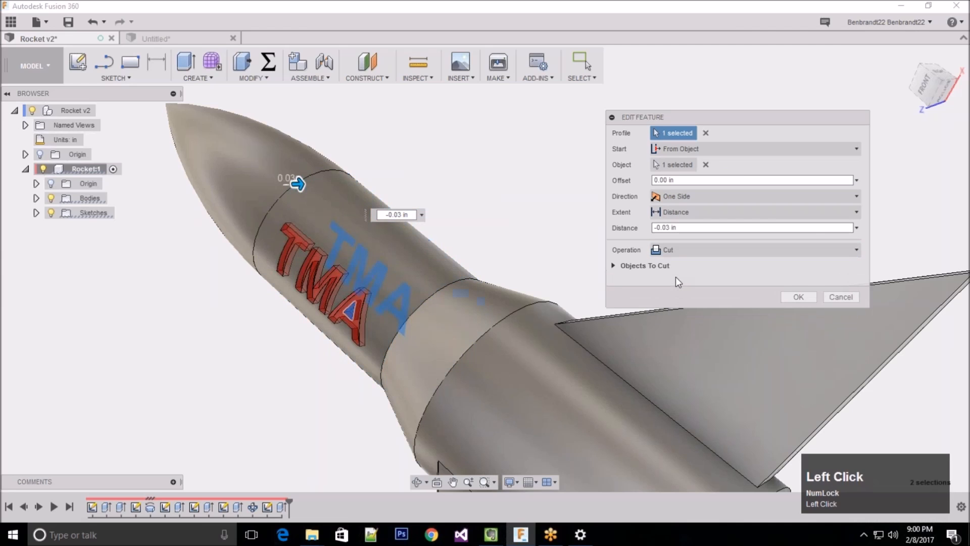
{"action": "left_click", "coordinate": [802, 294]}
{"action": "middle_click", "coordinate": [316, 390]}
{"action": "middle_click_drag", "start_coordinate": [316, 389], "coordinate": [176, 375], "text": "shift"}
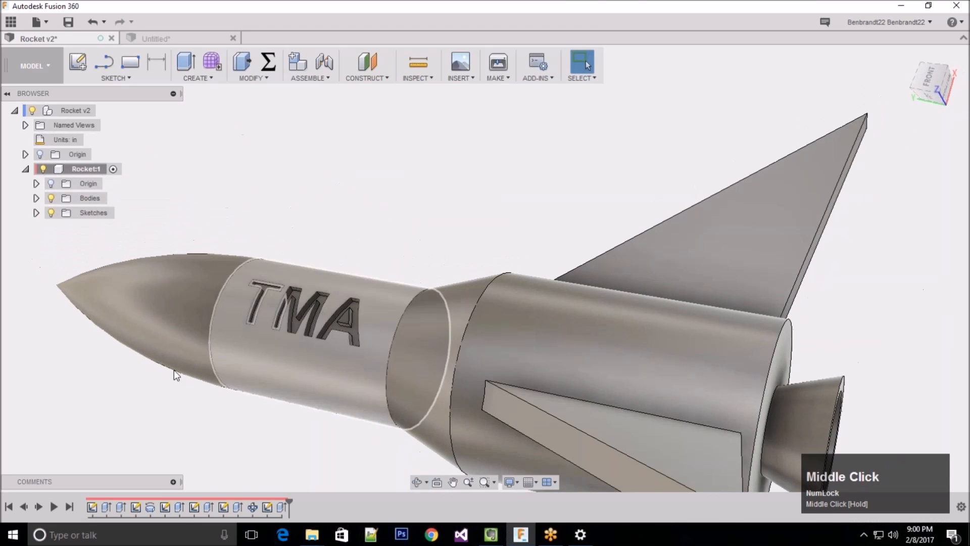
Step: Examine the engraved TMA lettering and the whole rocket from several angles, including the home view
{"action": "scroll", "coordinate": [159, 389], "scroll_direction": "down", "scroll_amount": 3}
{"action": "mouse_move", "coordinate": [493, 180]}
{"action": "middle_mouse_down", "text": "shift"}
{"action": "mouse_move", "coordinate": [522, 195]}
{"action": "mouse_move", "coordinate": [502, 167]}
{"action": "mouse_move", "coordinate": [504, 192]}
{"action": "middle_mouse_up", "text": "shift"}
{"action": "scroll", "coordinate": [513, 166], "scroll_direction": "up", "scroll_amount": 5}
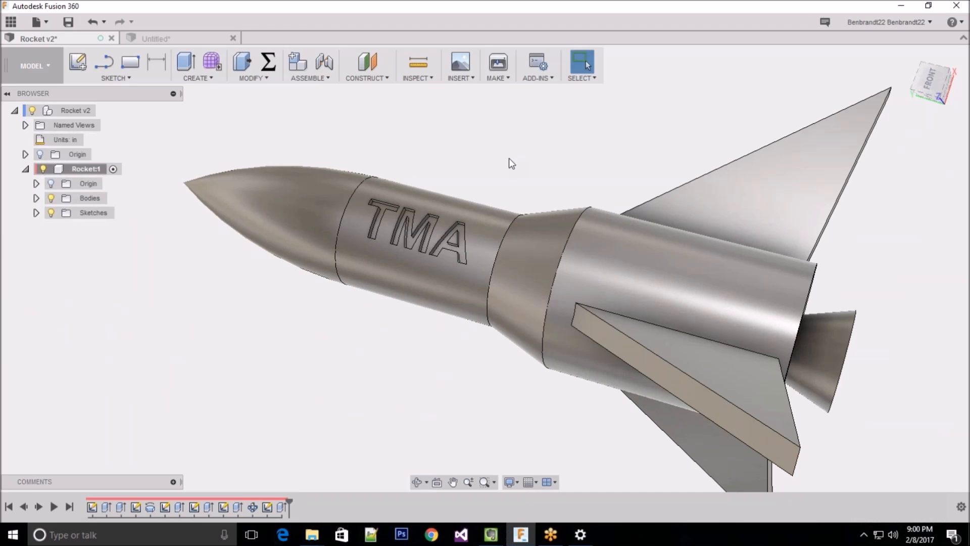
{"action": "scroll", "coordinate": [351, 134], "scroll_direction": "up", "scroll_amount": 4}
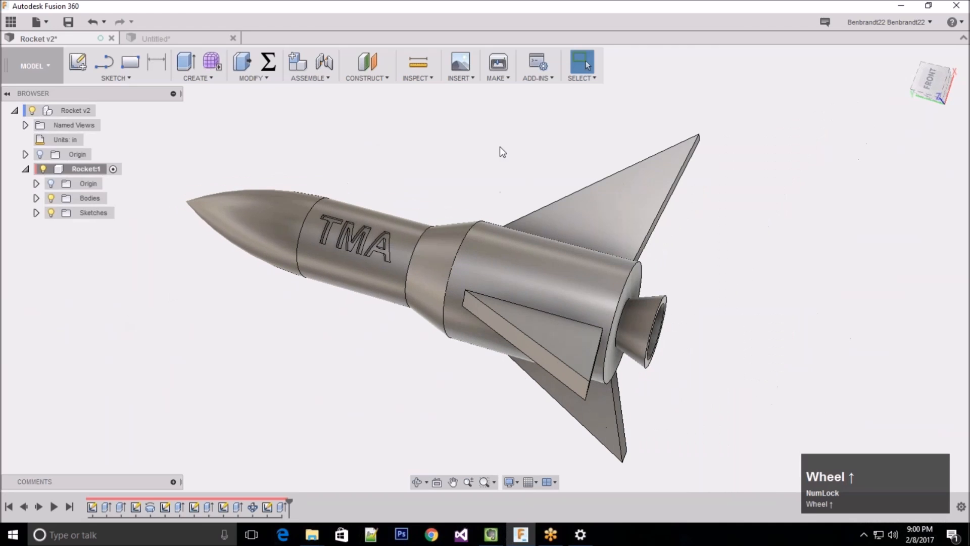
{"action": "middle_click_drag", "start_coordinate": [499, 145], "coordinate": [444, 173]}
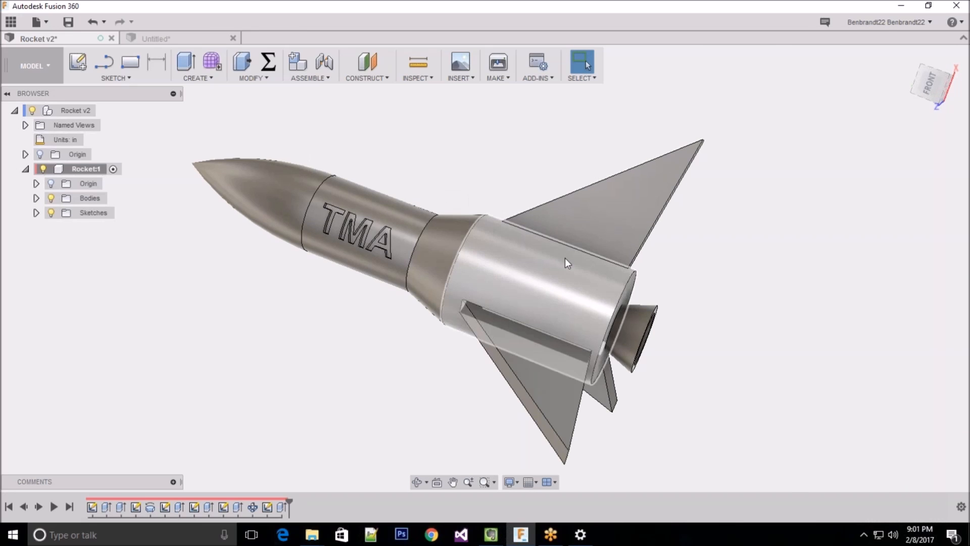
{"action": "mouse_move", "coordinate": [781, 223]}
{"action": "middle_mouse_down"}
{"action": "mouse_move", "coordinate": [771, 225]}
{"action": "mouse_move", "coordinate": [778, 234]}
{"action": "middle_mouse_up"}
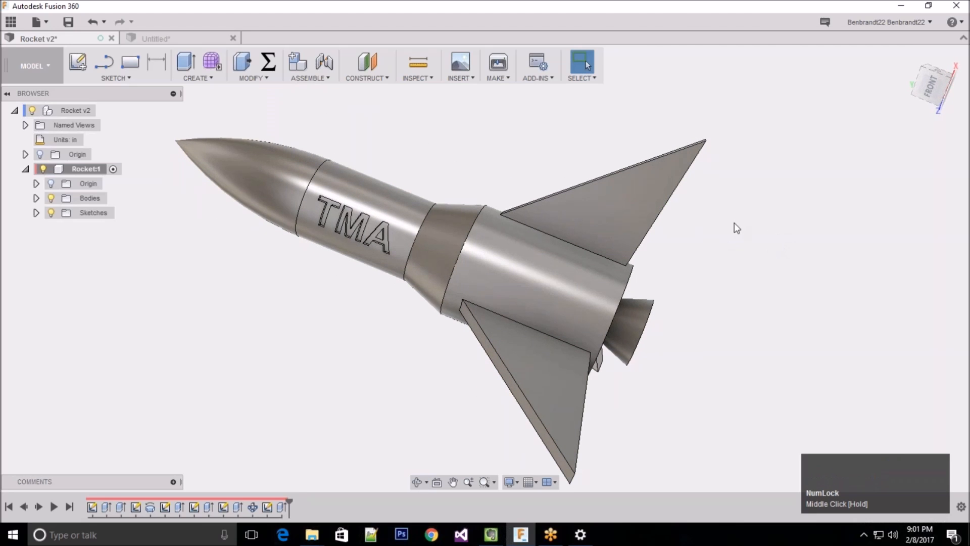
{"action": "left_click", "coordinate": [907, 57]}
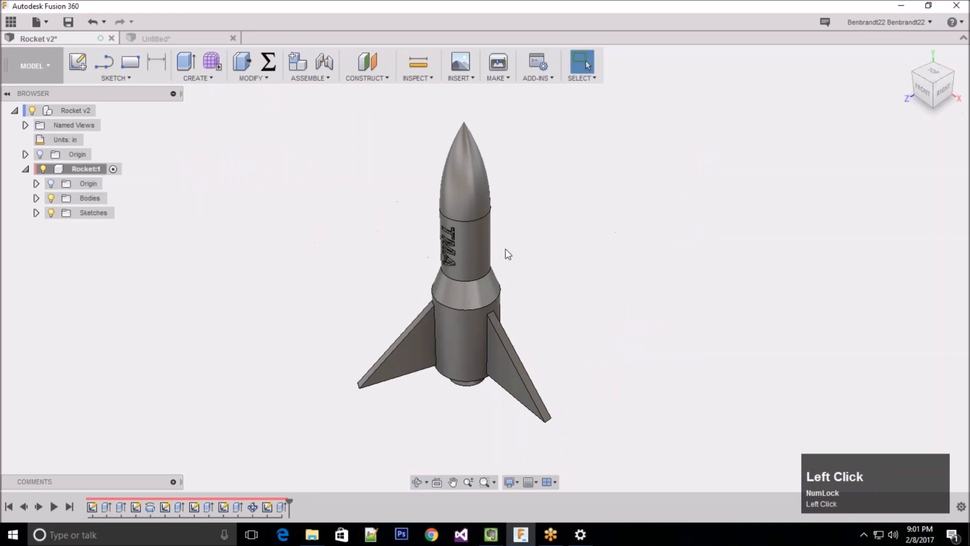
{"action": "middle_click_drag", "start_coordinate": [459, 416], "coordinate": [505, 429]}
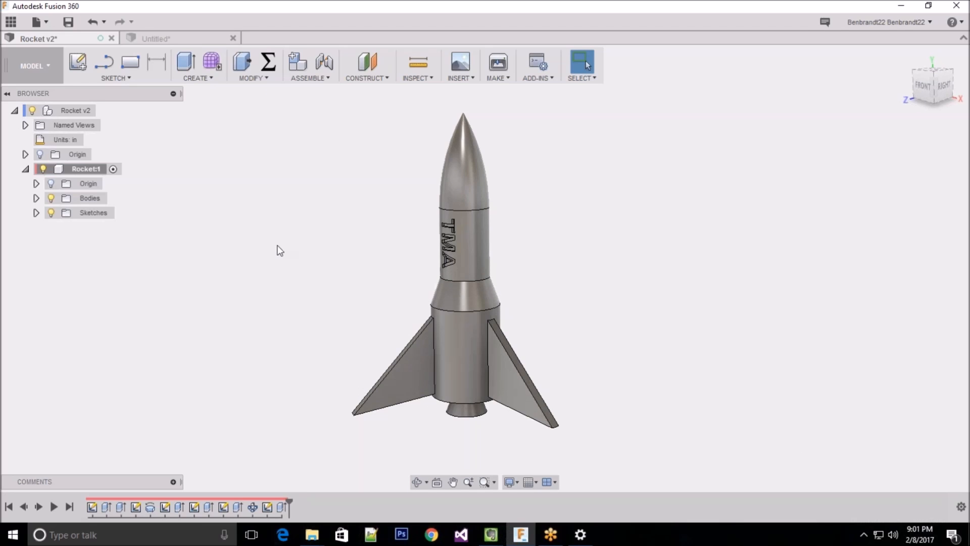
Step: Start a section analysis of the rocket on the origin's XZ plane
{"action": "left_click", "coordinate": [426, 80]}
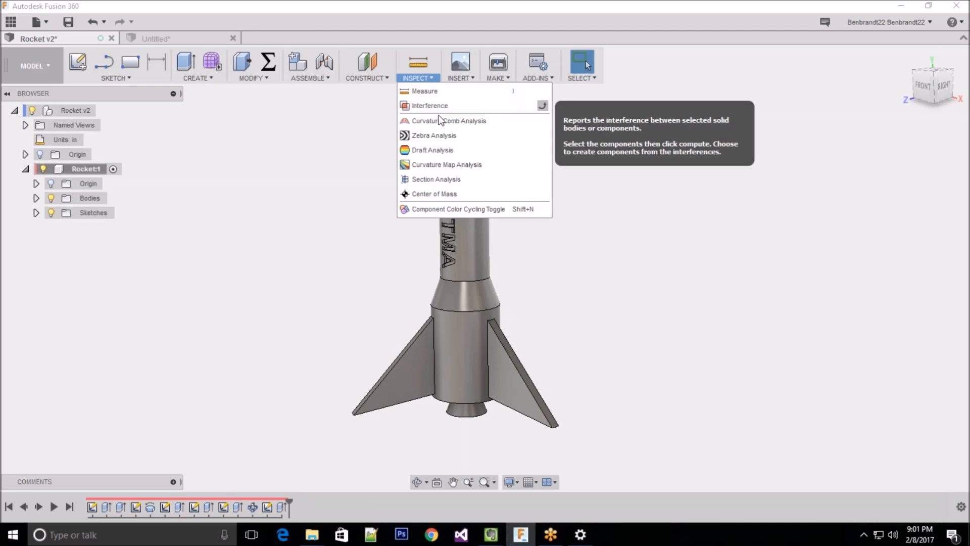
{"action": "left_click", "coordinate": [422, 181]}
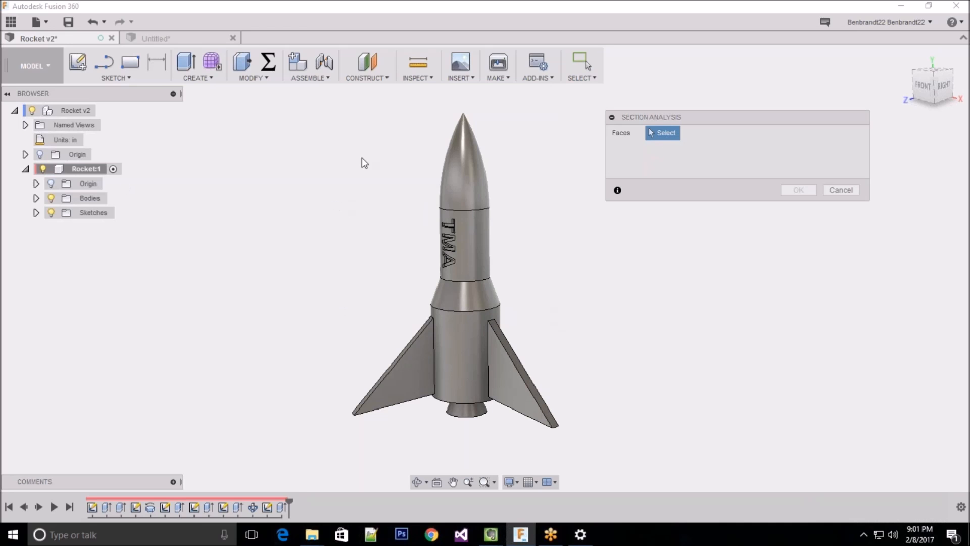
{"action": "left_click", "coordinate": [25, 154]}
{"action": "left_click", "coordinate": [40, 155]}
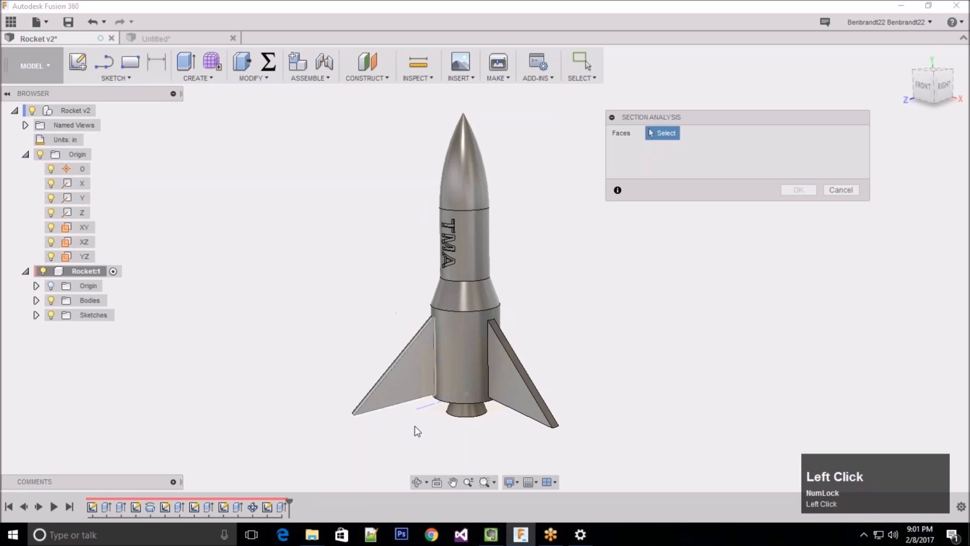
{"action": "left_click", "coordinate": [495, 410]}
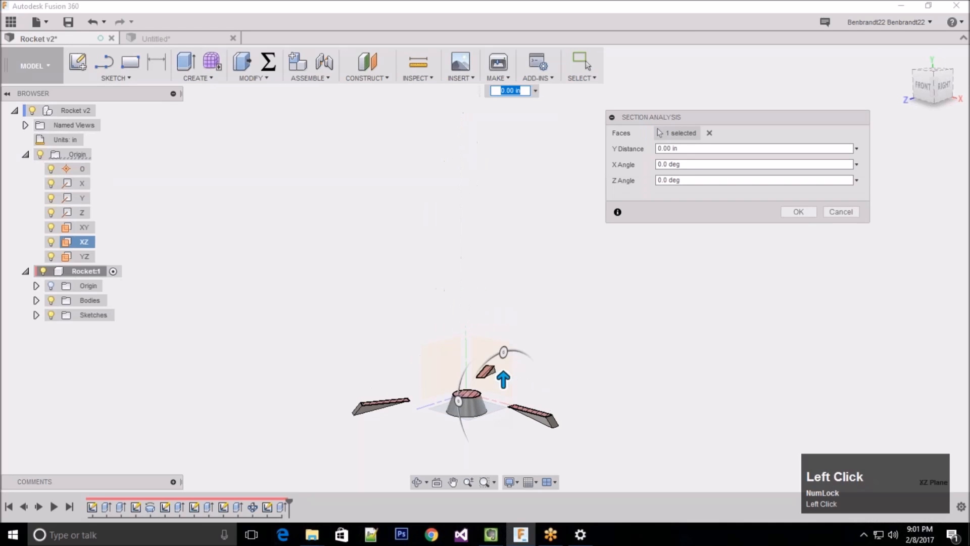
Step: Inspect cross-sections by moving the section plane along the rocket's axis to Y distances of 0.30, 0.40, 0.10 and 3.20 in, then cancel the analysis
{"action": "left_click_drag", "start_coordinate": [503, 379], "coordinate": [513, 349]}
{"action": "middle_click", "coordinate": [514, 226]}
{"action": "mouse_move", "coordinate": [515, 227]}
{"action": "middle_mouse_down"}
{"action": "mouse_move", "coordinate": [526, 243]}
{"action": "mouse_move", "coordinate": [525, 231]}
{"action": "middle_mouse_up"}
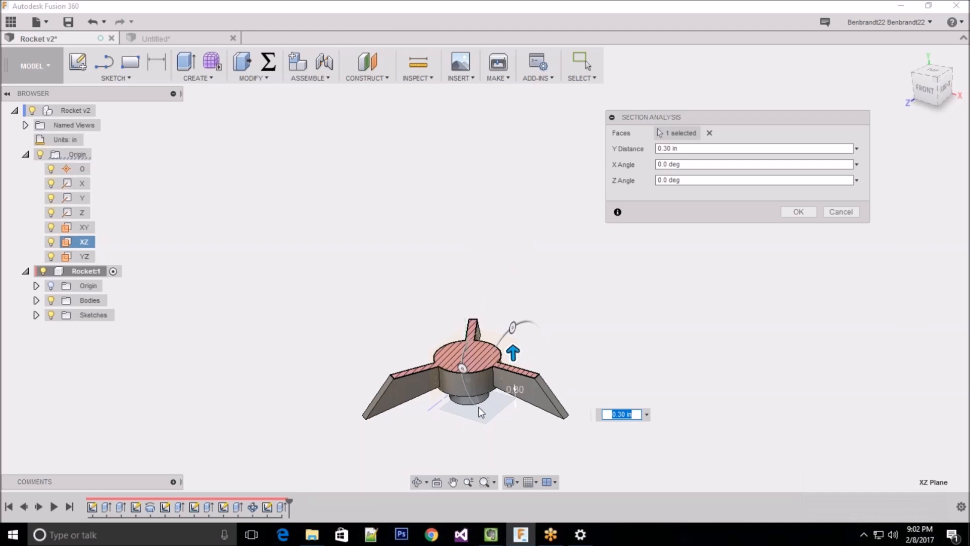
{"action": "scroll", "coordinate": [493, 369], "scroll_direction": "down", "scroll_amount": 3}
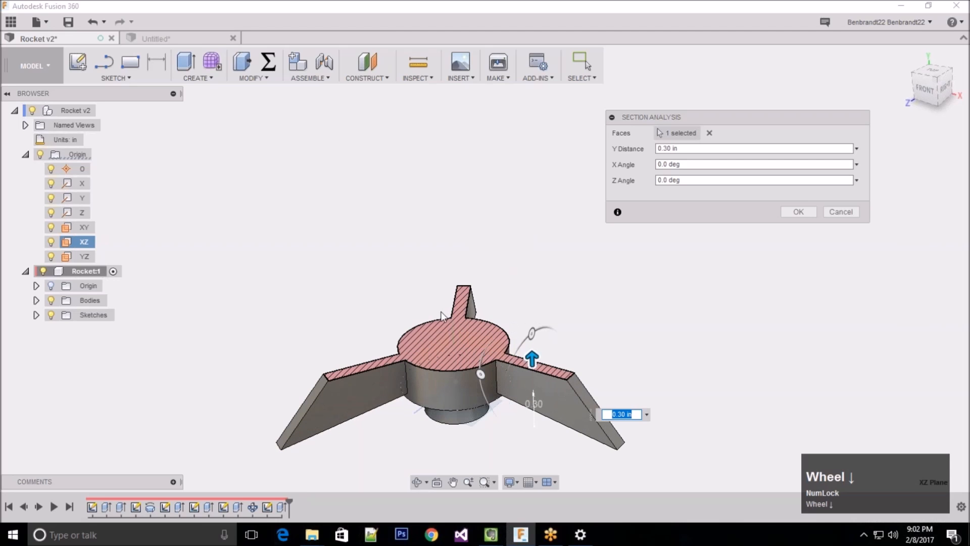
{"action": "mouse_move", "coordinate": [532, 358]}
{"action": "left_mouse_down"}
{"action": "mouse_move", "coordinate": [539, 320]}
{"action": "mouse_move", "coordinate": [540, 354]}
{"action": "mouse_move", "coordinate": [541, 273]}
{"action": "mouse_move", "coordinate": [539, 342]}
{"action": "left_mouse_up"}
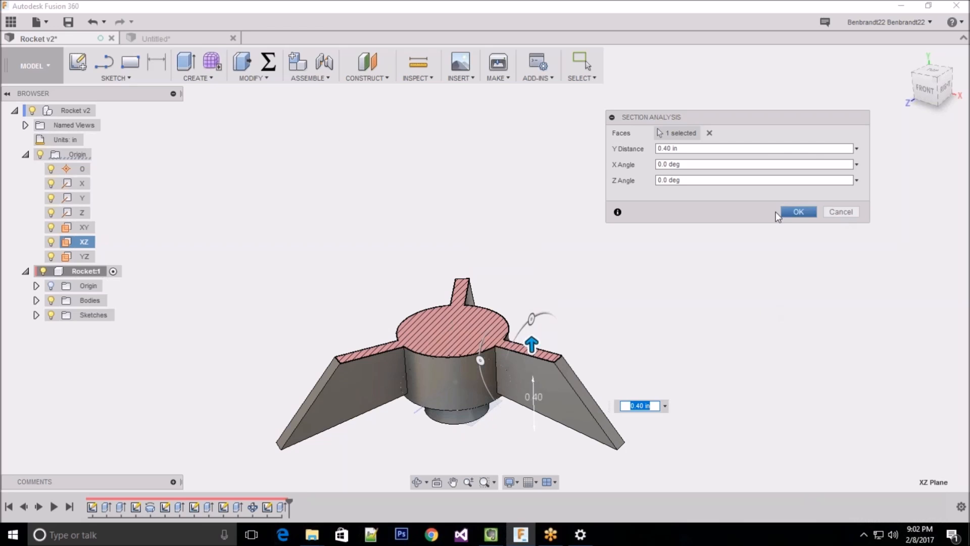
{"action": "left_click_drag", "start_coordinate": [531, 345], "coordinate": [532, 386]}
{"action": "scroll", "coordinate": [514, 282], "scroll_direction": "up", "scroll_amount": 2}
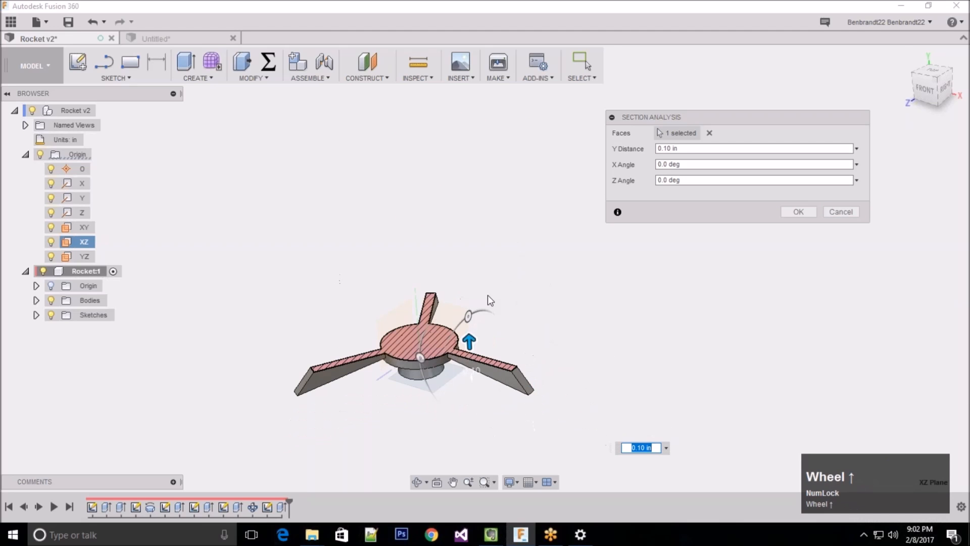
{"action": "left_click_drag", "start_coordinate": [470, 341], "coordinate": [460, 149]}
{"action": "scroll", "coordinate": [457, 217], "scroll_direction": "up", "scroll_amount": 2}
{"action": "left_click_drag", "start_coordinate": [456, 218], "coordinate": [462, 107]}
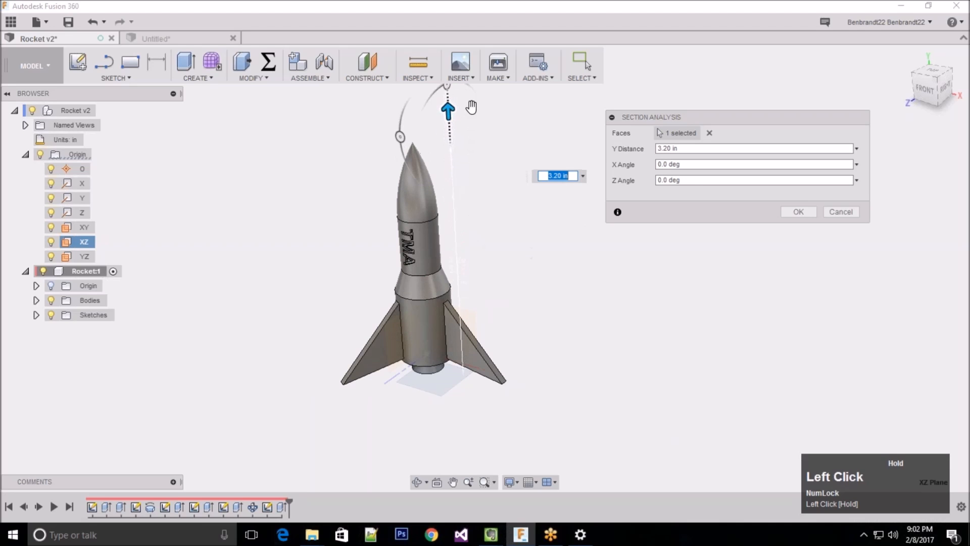
{"action": "left_click", "coordinate": [841, 212]}
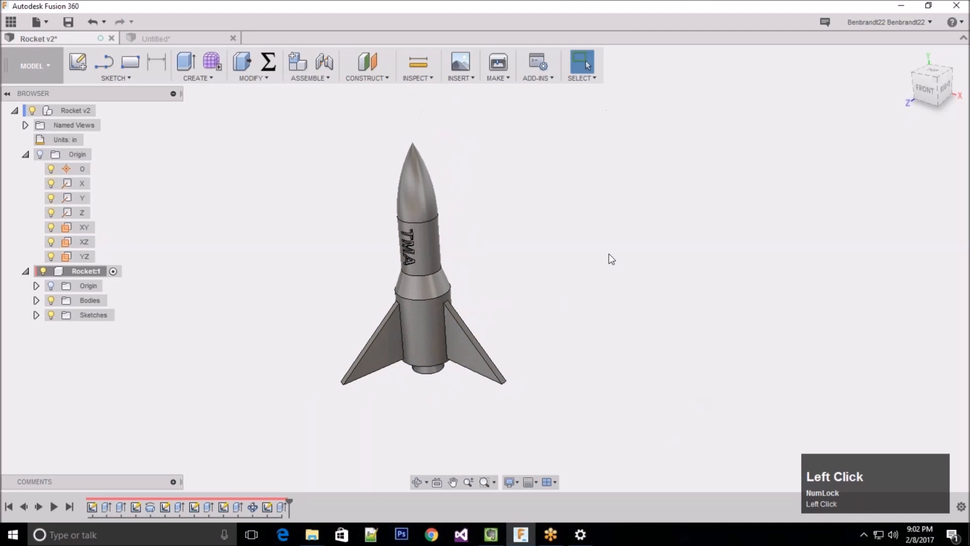
{"action": "left_click", "coordinate": [26, 154]}
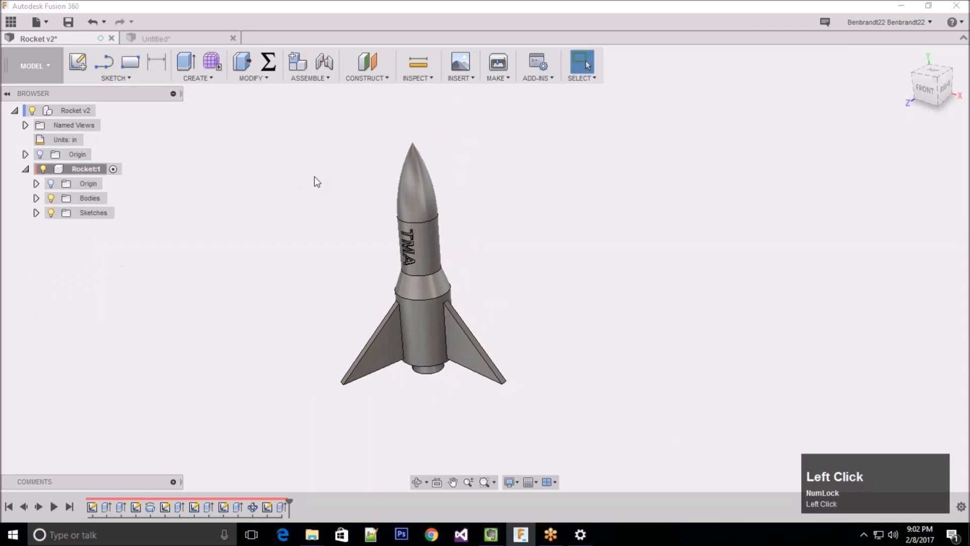
Step: Examine the rocket's nozzle, fins and engraved lettering from below and from the sides
{"action": "middle_click_drag", "start_coordinate": [638, 219], "coordinate": [702, 211]}
{"action": "left_click", "coordinate": [591, 384]}
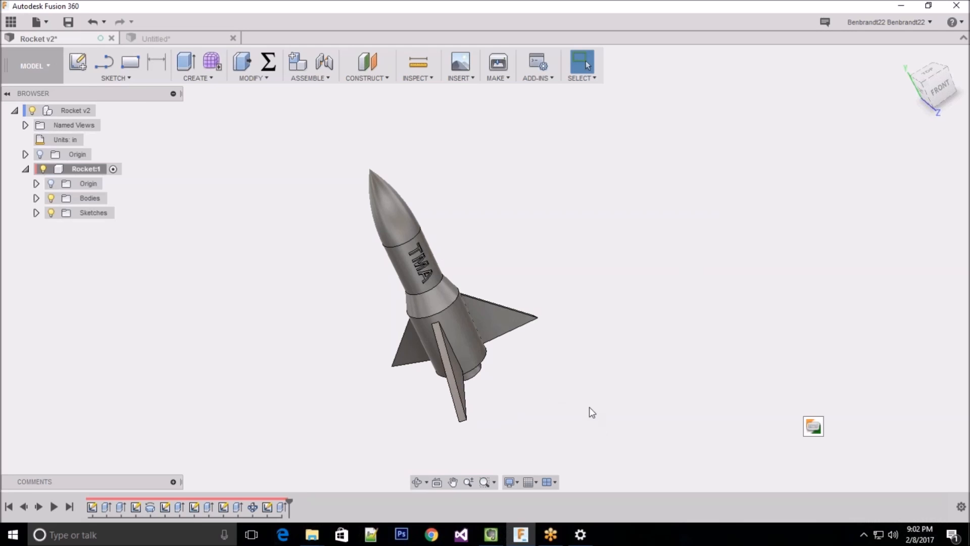
{"action": "middle_click_drag", "start_coordinate": [548, 405], "coordinate": [443, 387]}
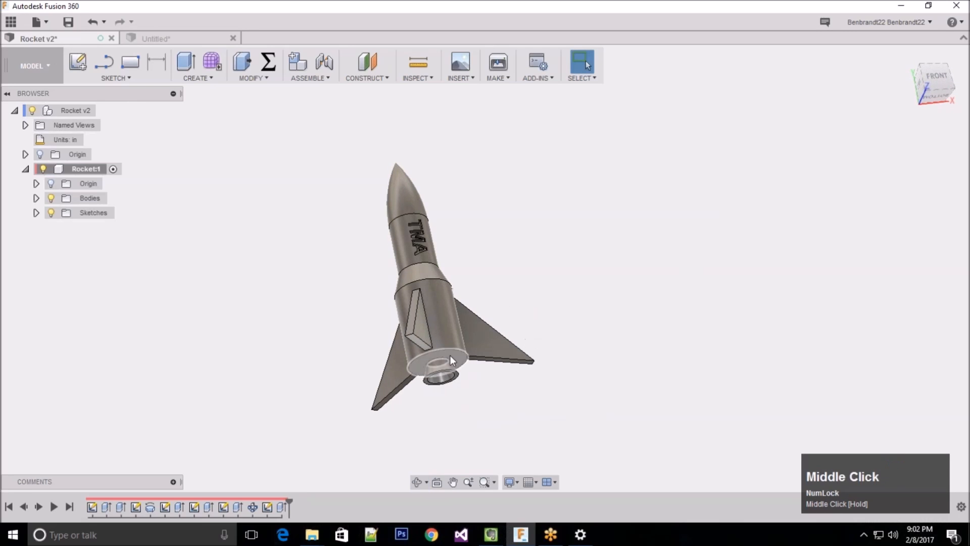
{"action": "middle_click_drag", "start_coordinate": [478, 201], "coordinate": [576, 184], "text": "shift"}
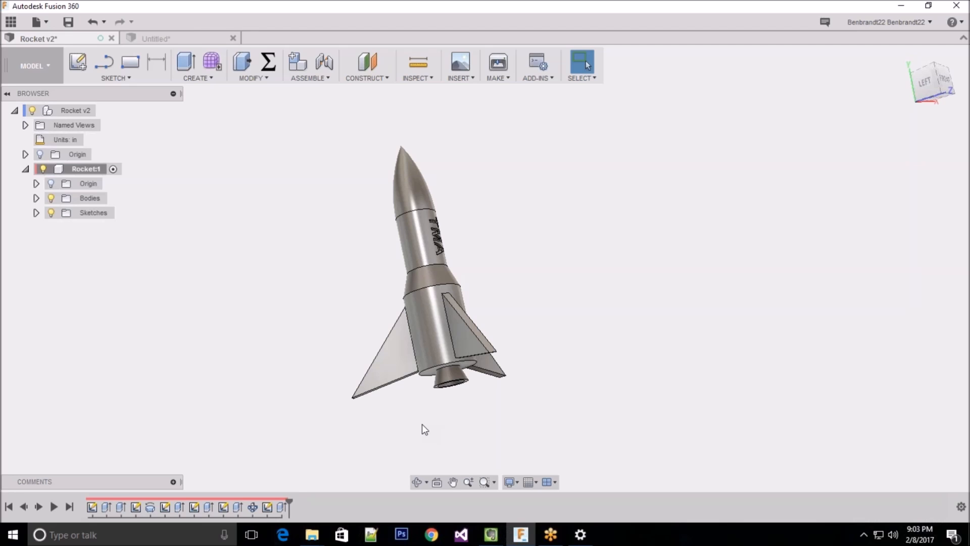
{"action": "middle_click_drag", "start_coordinate": [540, 244], "coordinate": [502, 261], "text": "shift"}
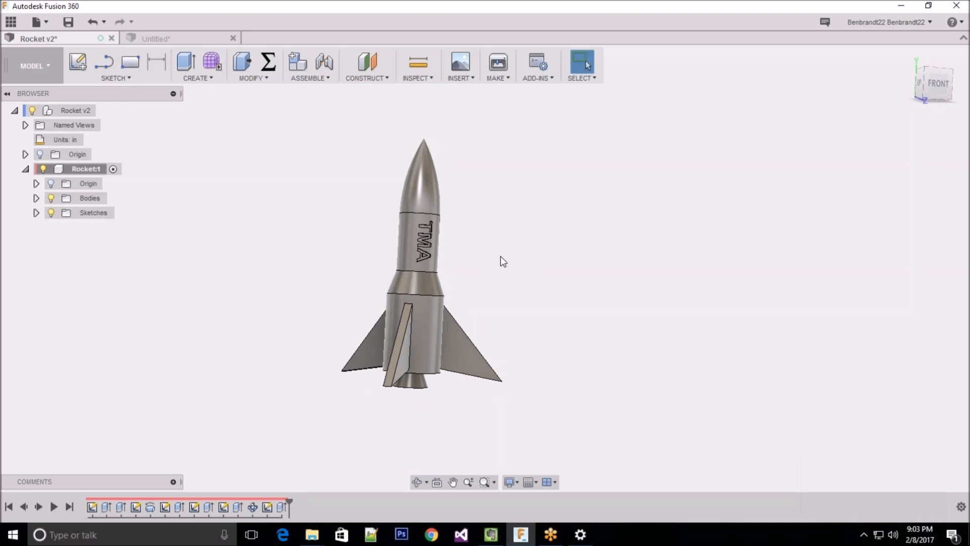
{"action": "middle_click_drag", "start_coordinate": [496, 264], "coordinate": [475, 270], "text": "shift"}
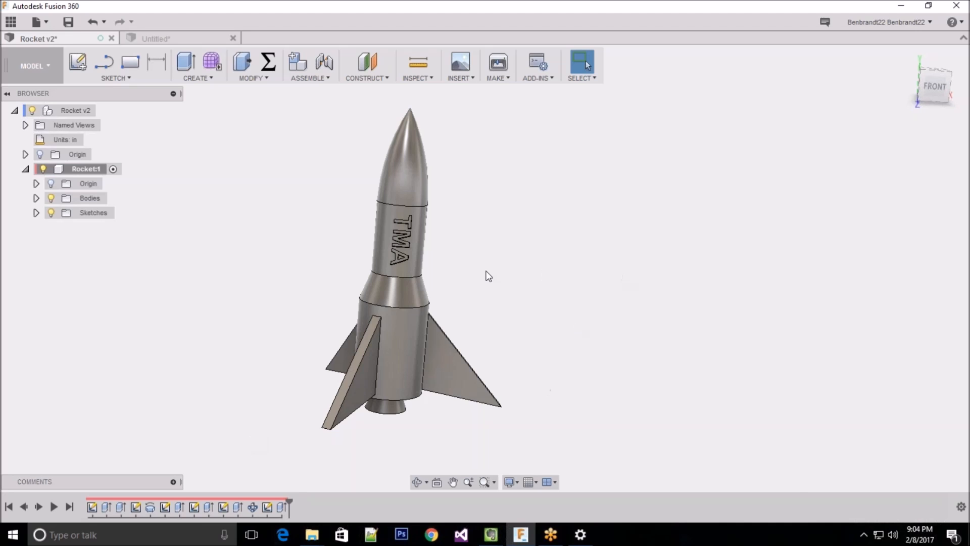
{"action": "middle_click_drag", "start_coordinate": [488, 276], "coordinate": [512, 284], "text": "shift"}
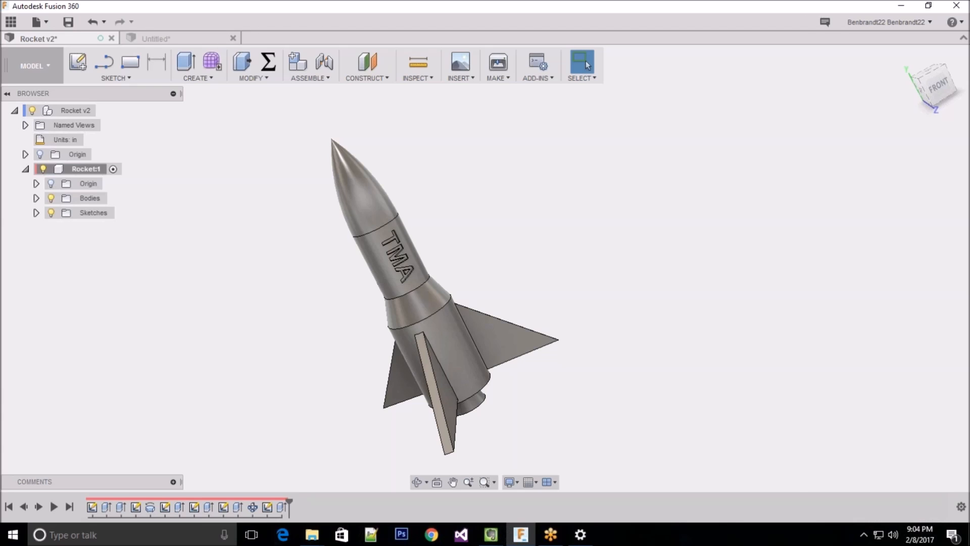
{"action": "left_click", "coordinate": [606, 190]}
{"action": "left_click", "coordinate": [516, 496]}
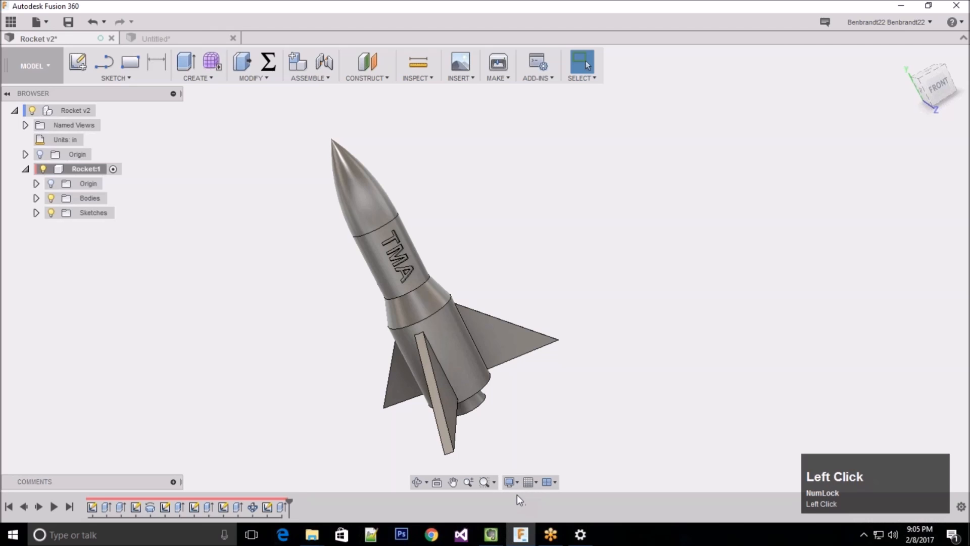
{"action": "left_click", "coordinate": [517, 481]}
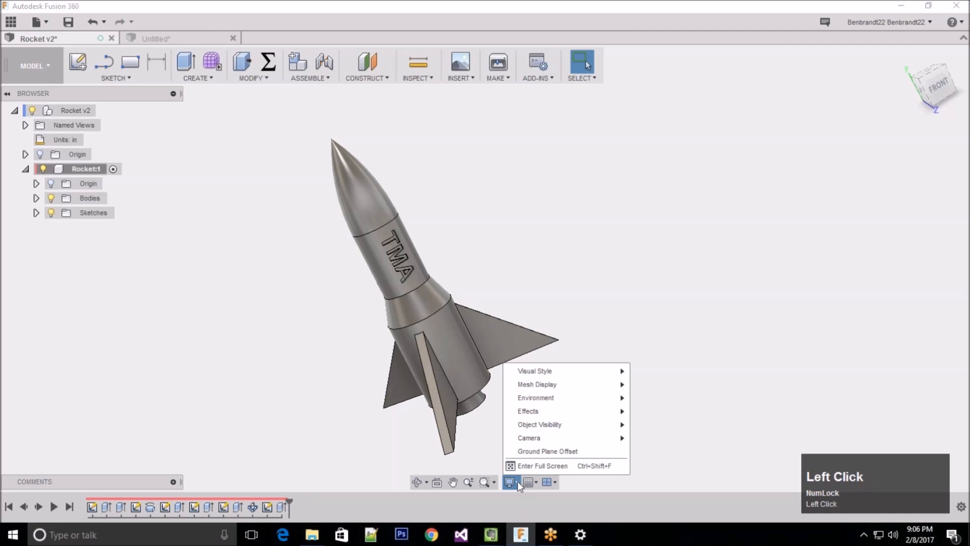
{"action": "left_click", "coordinate": [524, 499]}
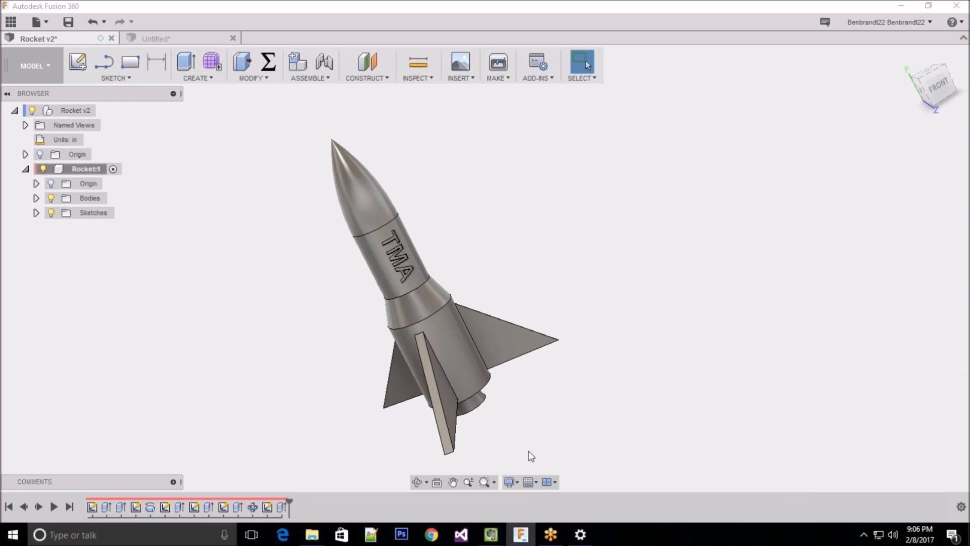
{"action": "left_click", "coordinate": [518, 481]}
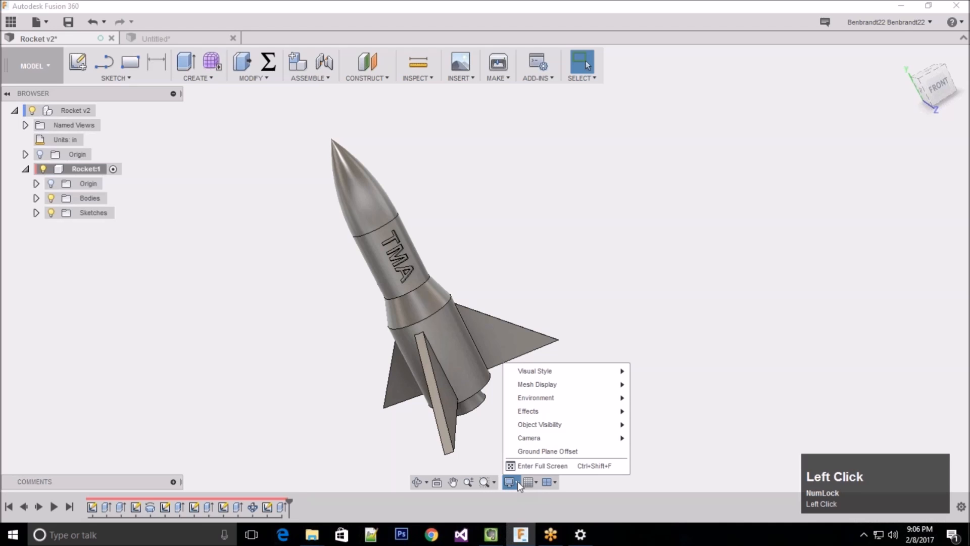
{"action": "mouse_move", "coordinate": [577, 377]}
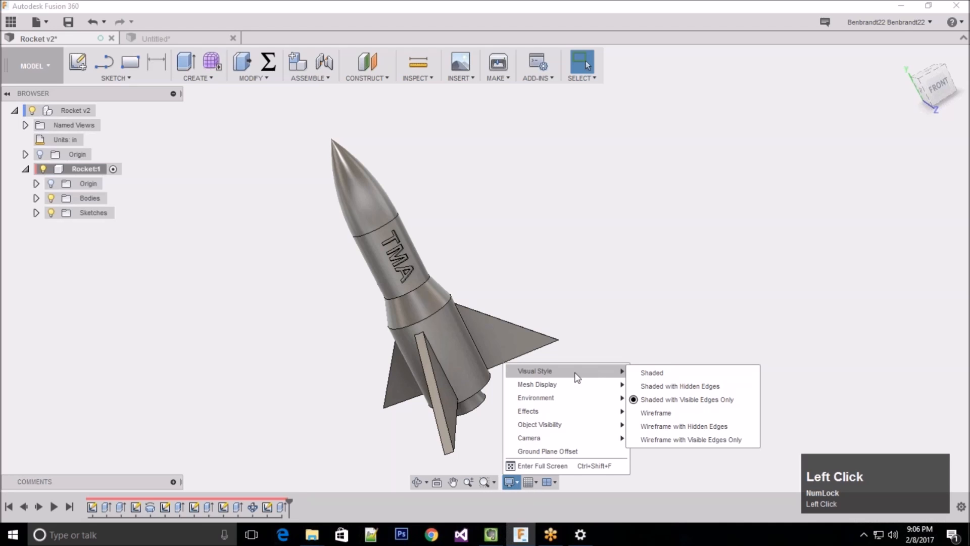
{"action": "left_click", "coordinate": [545, 452]}
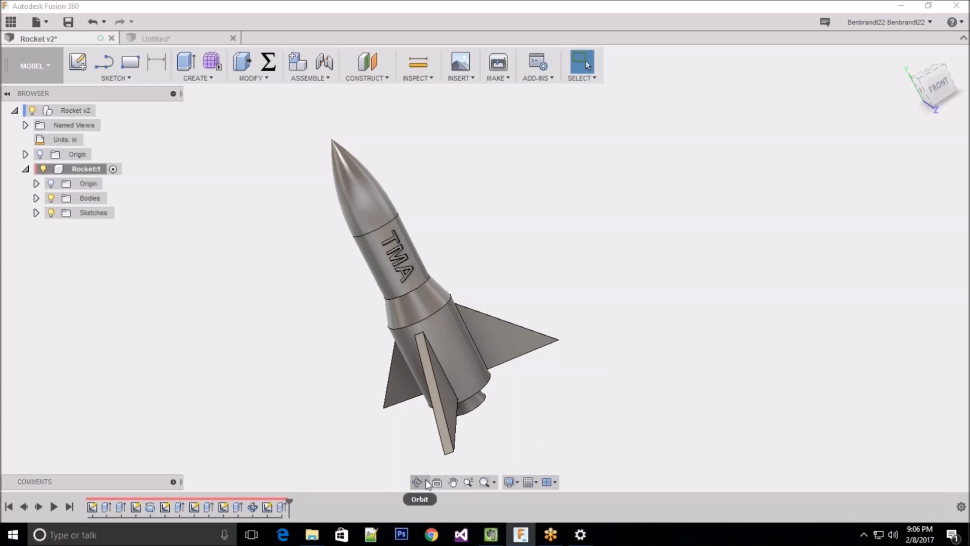
Step: Set the model's visual style to Shaded and inspect the rocket without edge lines
{"action": "left_click", "coordinate": [513, 480]}
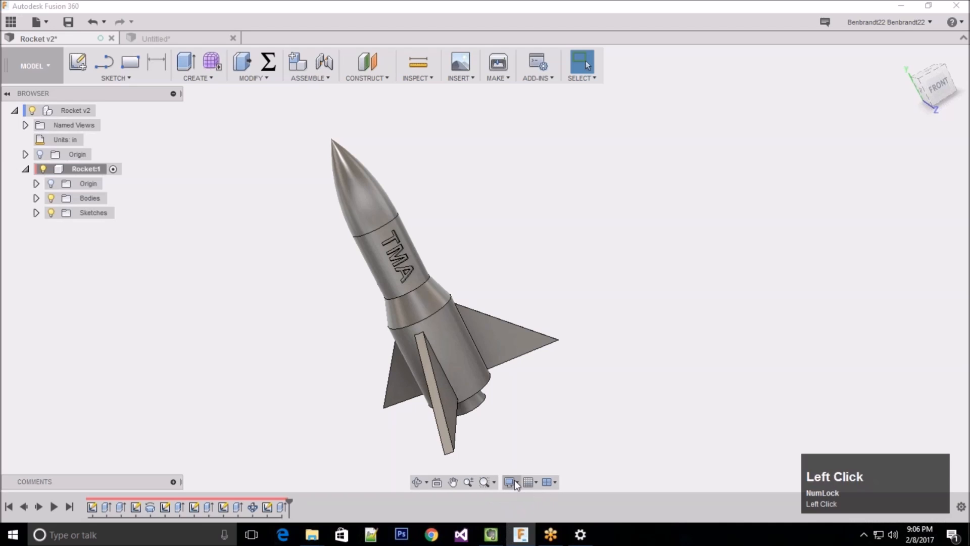
{"action": "mouse_move", "coordinate": [618, 372]}
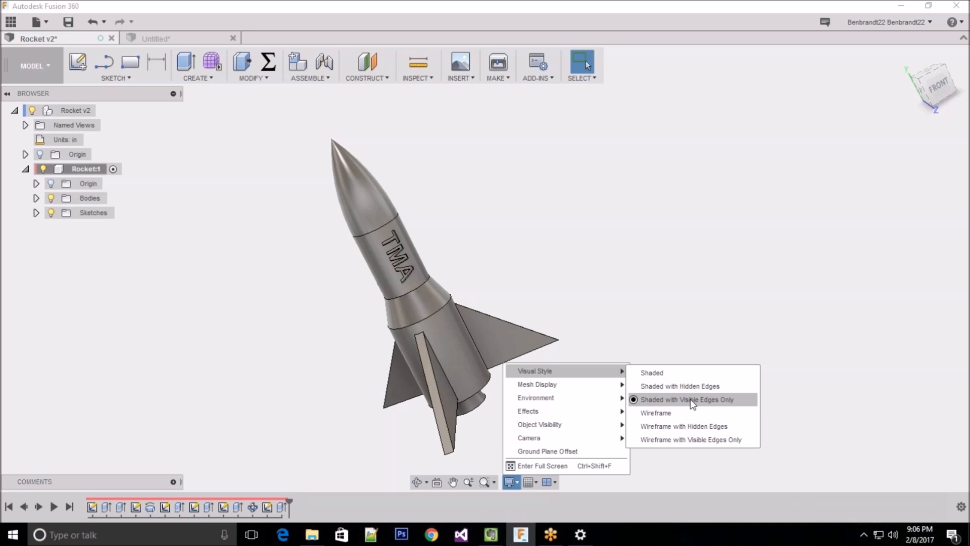
{"action": "left_click", "coordinate": [652, 373]}
{"action": "mouse_move", "coordinate": [606, 296]}
{"action": "middle_mouse_down", "text": "shift"}
{"action": "mouse_move", "coordinate": [589, 305]}
{"action": "mouse_move", "coordinate": [605, 286]}
{"action": "mouse_move", "coordinate": [589, 409]}
{"action": "middle_mouse_up", "text": "shift"}
{"action": "left_click", "coordinate": [514, 483]}
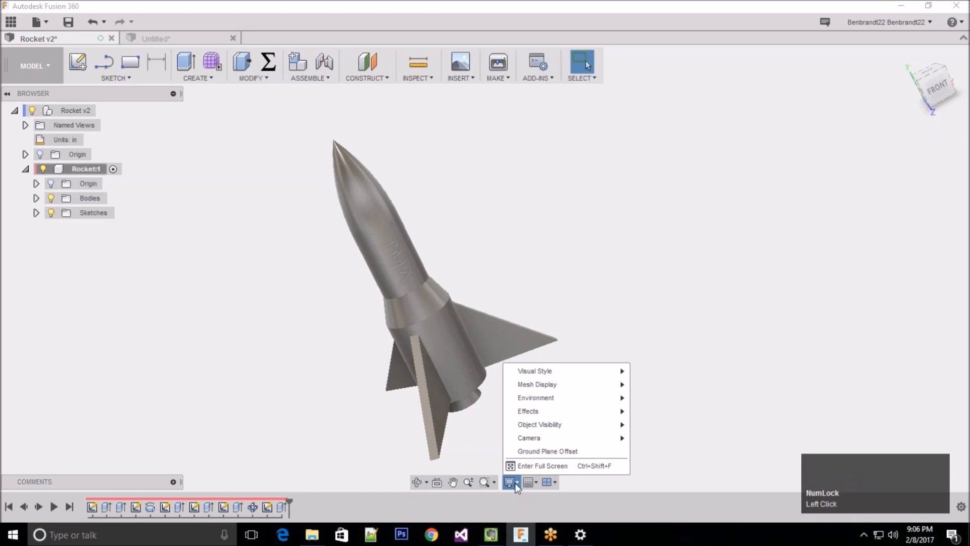
{"action": "left_click", "coordinate": [514, 483]}
{"action": "middle_click_drag", "start_coordinate": [545, 248], "coordinate": [513, 262], "text": "shift"}
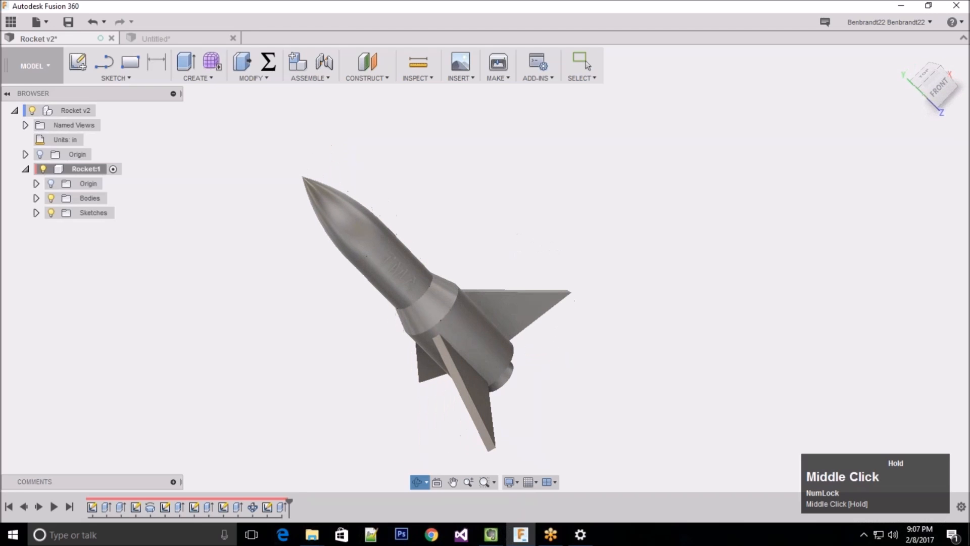
Step: Set the rocket's visual style to Wireframe and inspect its edges, including the nozzle and engraved lettering
{"action": "left_click", "coordinate": [510, 481]}
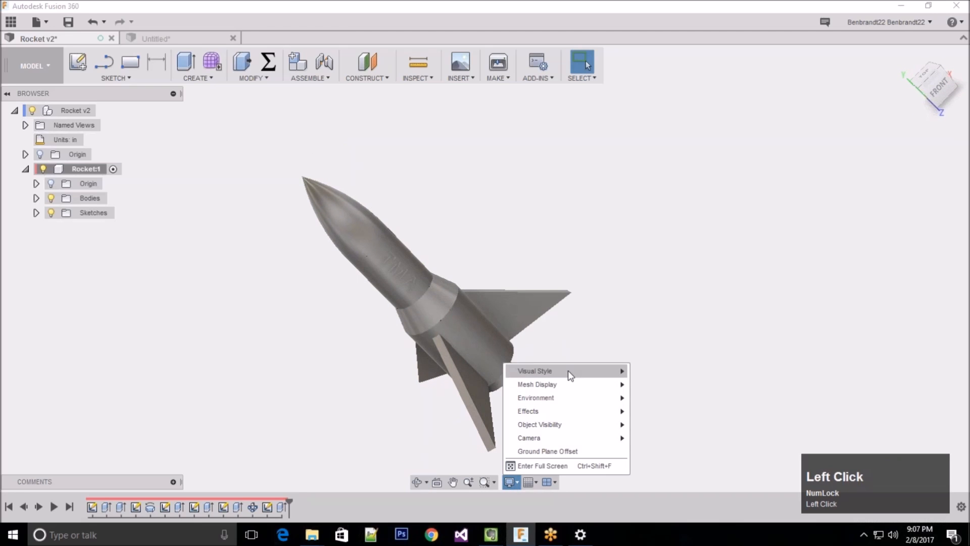
{"action": "mouse_move", "coordinate": [570, 371]}
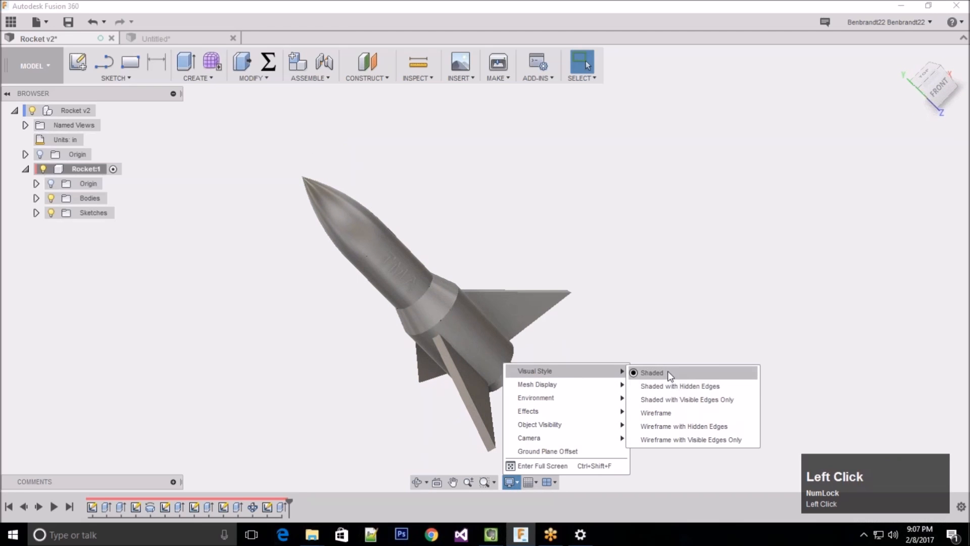
{"action": "left_click", "coordinate": [681, 416]}
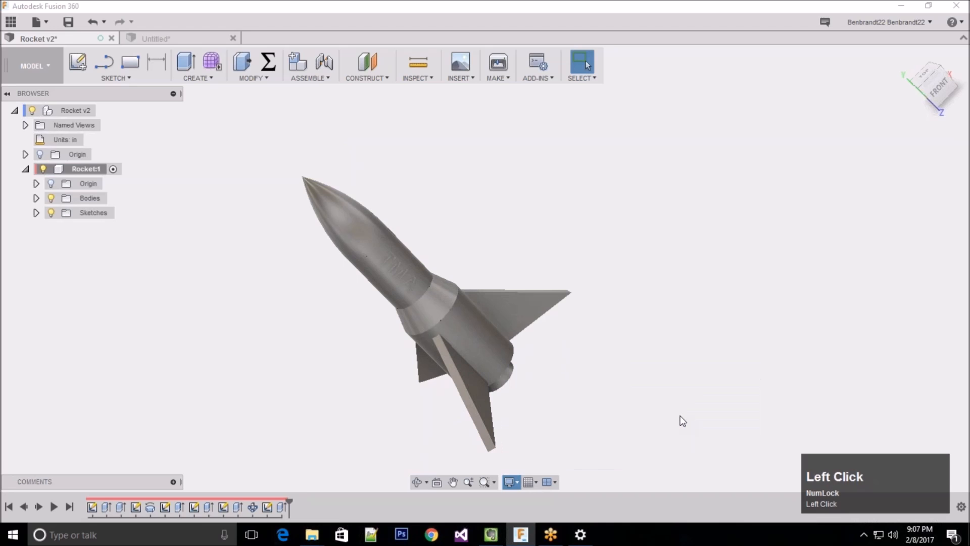
{"action": "middle_click_drag", "start_coordinate": [526, 457], "coordinate": [568, 380], "text": "shift"}
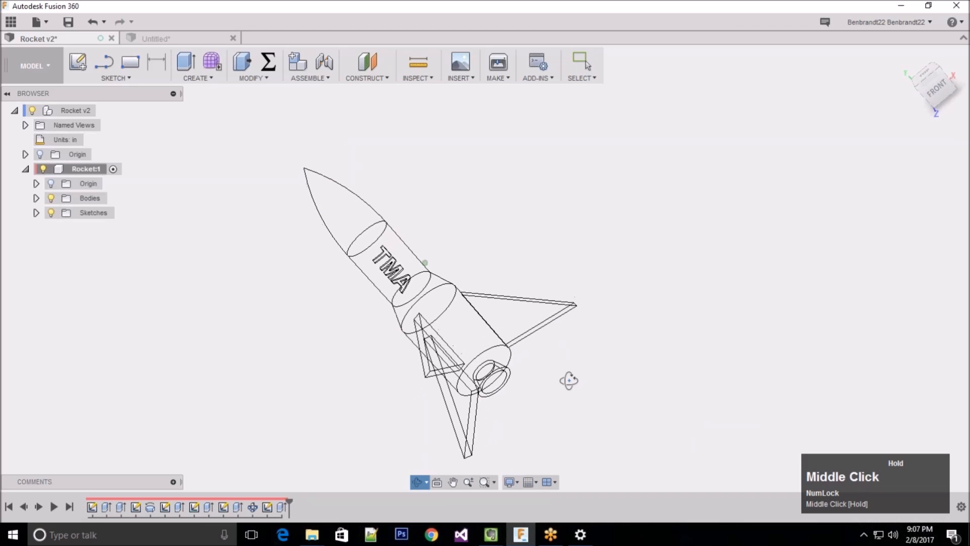
Step: Set the visual style to Wireframe with Hidden Edges and inspect the rocket from the front
{"action": "left_click", "coordinate": [510, 481]}
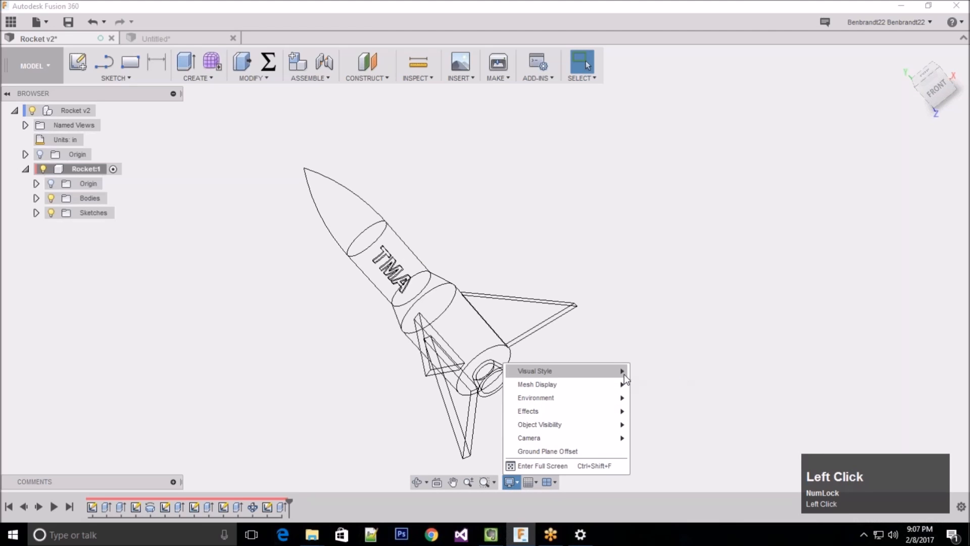
{"action": "mouse_move", "coordinate": [624, 374]}
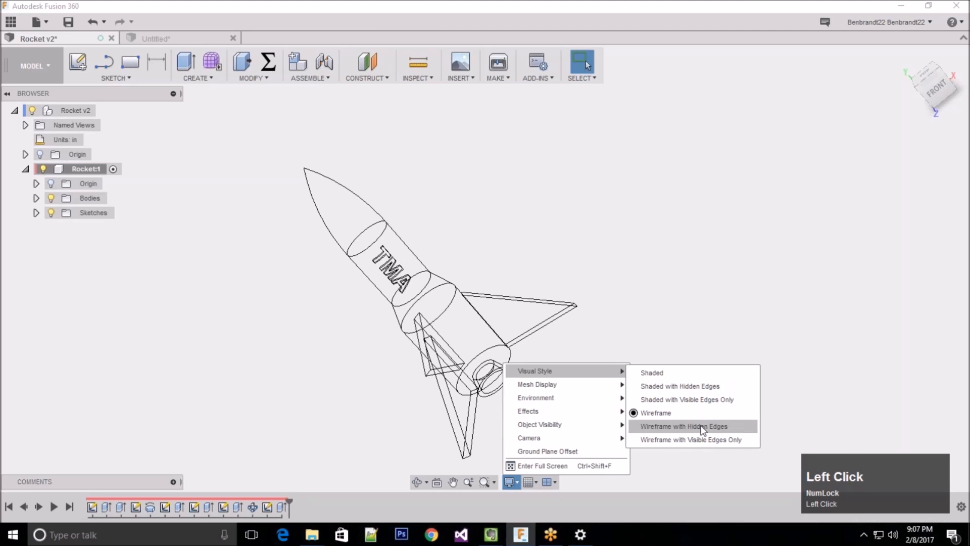
{"action": "left_click", "coordinate": [702, 429]}
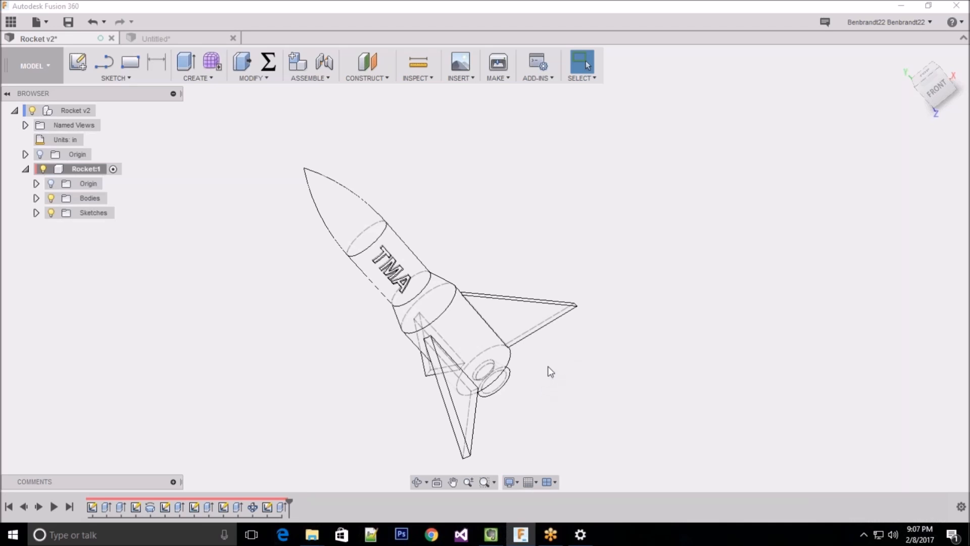
{"action": "middle_click_drag", "start_coordinate": [489, 385], "coordinate": [497, 379], "text": "shift"}
{"action": "left_click", "coordinate": [938, 86]}
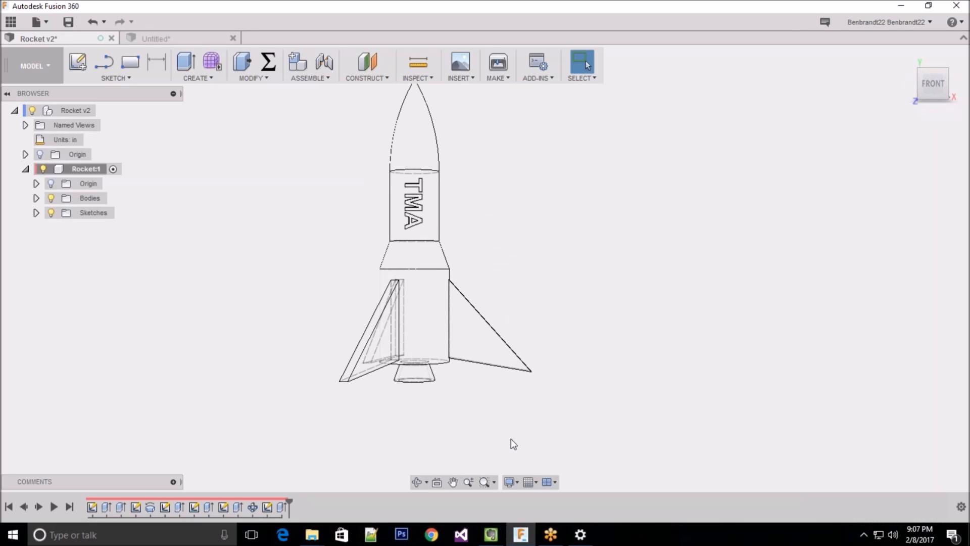
{"action": "scroll", "coordinate": [494, 182], "scroll_direction": "up", "scroll_amount": 1}
{"action": "scroll", "coordinate": [465, 241], "scroll_direction": "down", "scroll_amount": 4}
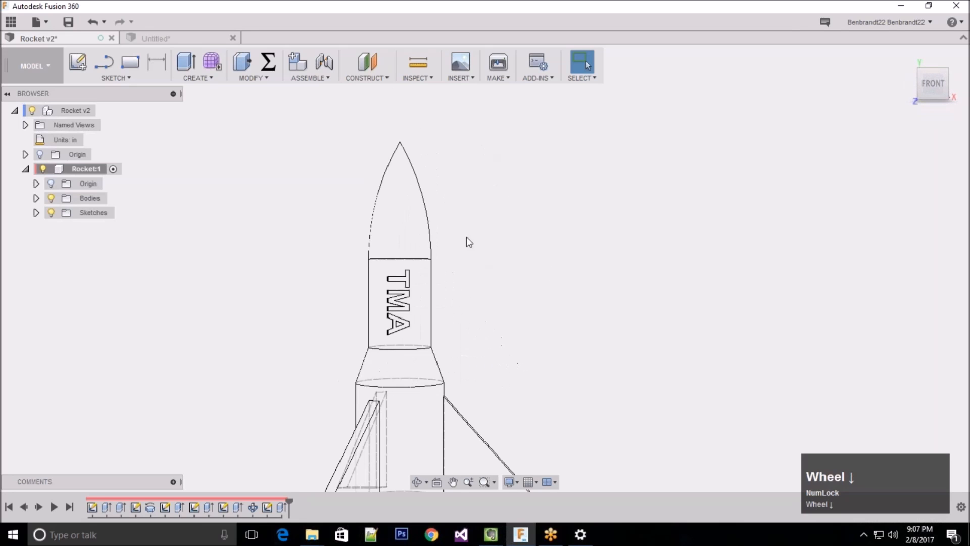
{"action": "scroll", "coordinate": [461, 192], "scroll_direction": "up", "scroll_amount": 4}
{"action": "scroll", "coordinate": [424, 419], "scroll_direction": "down", "scroll_amount": 3}
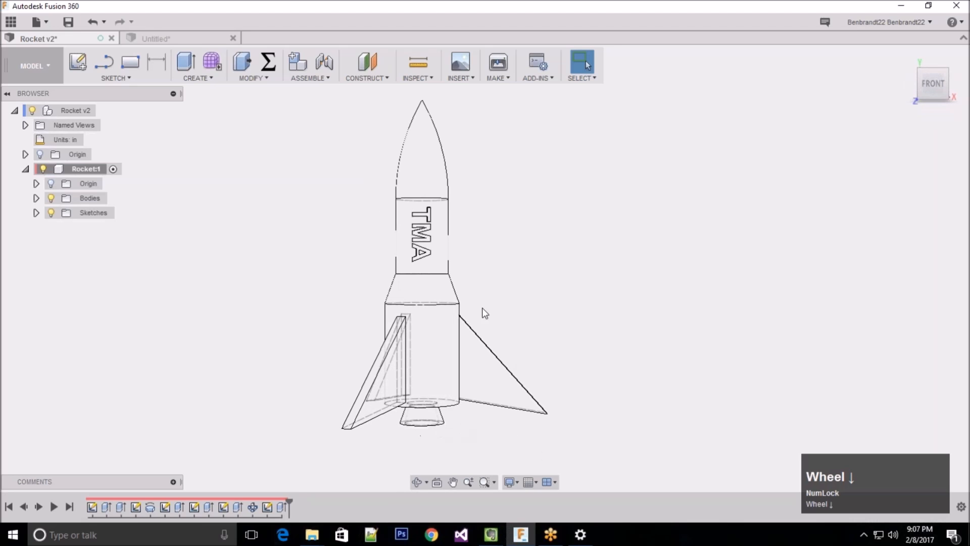
Step: Change the camera projection to Orthographic and view the wireframe rocket from the front and from above
{"action": "left_click", "coordinate": [513, 483]}
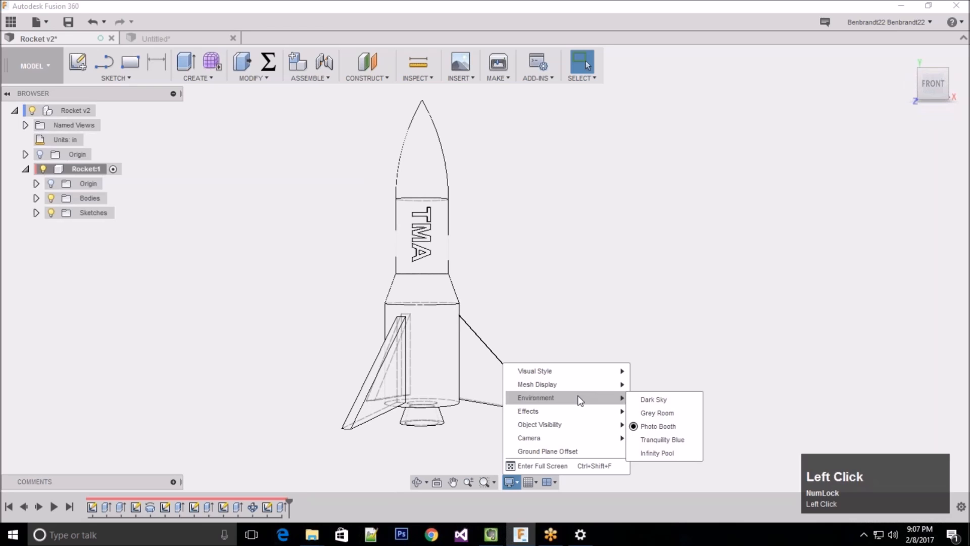
{"action": "left_click", "coordinate": [576, 437]}
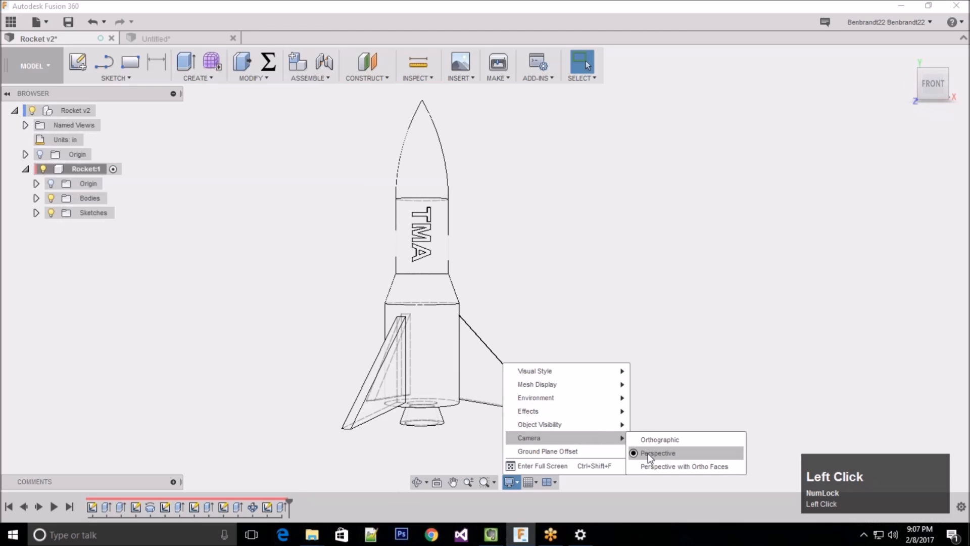
{"action": "left_click", "coordinate": [670, 441]}
{"action": "left_click", "coordinate": [669, 440]}
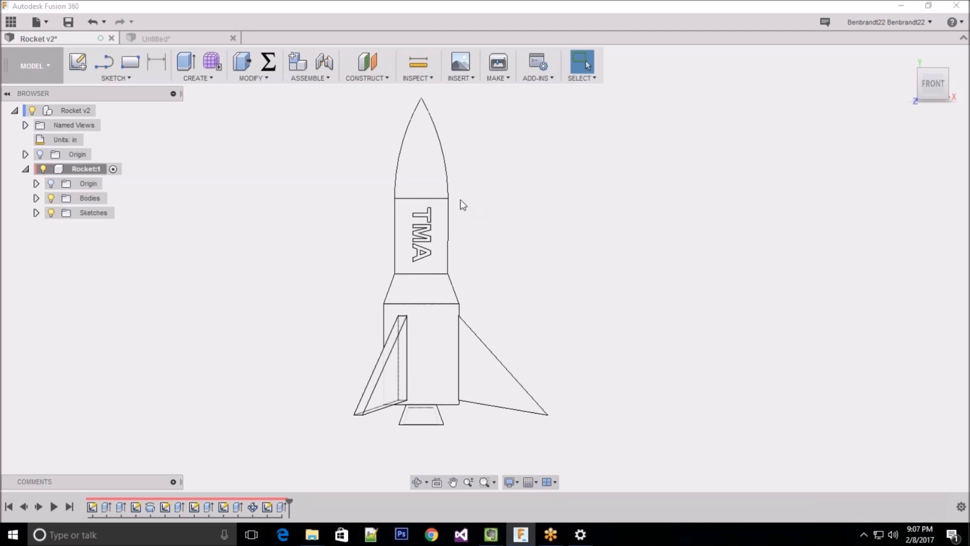
{"action": "middle_click_drag", "start_coordinate": [479, 208], "coordinate": [500, 238], "text": "shift"}
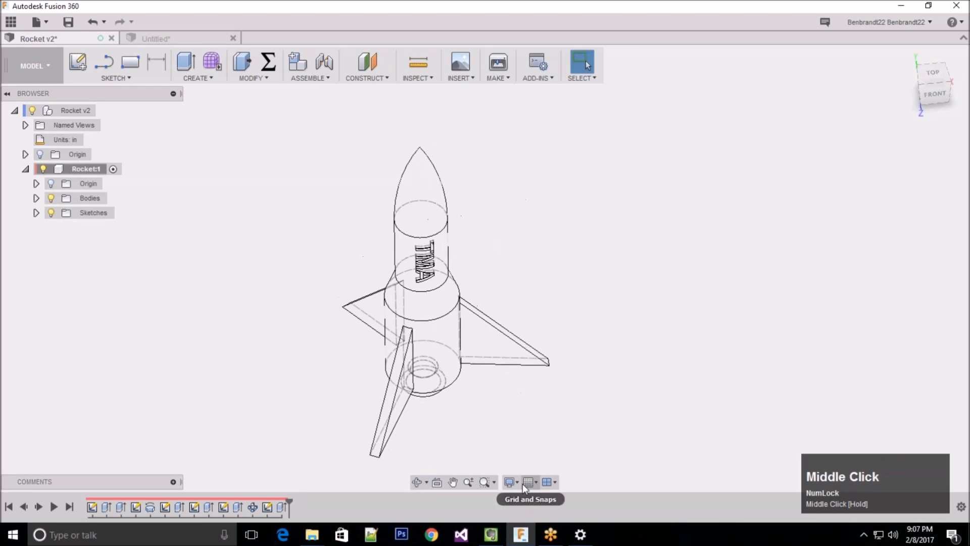
Step: Set the camera projection back to Perspective
{"action": "left_click", "coordinate": [525, 482]}
{"action": "left_click", "coordinate": [514, 483]}
{"action": "mouse_move", "coordinate": [567, 439]}
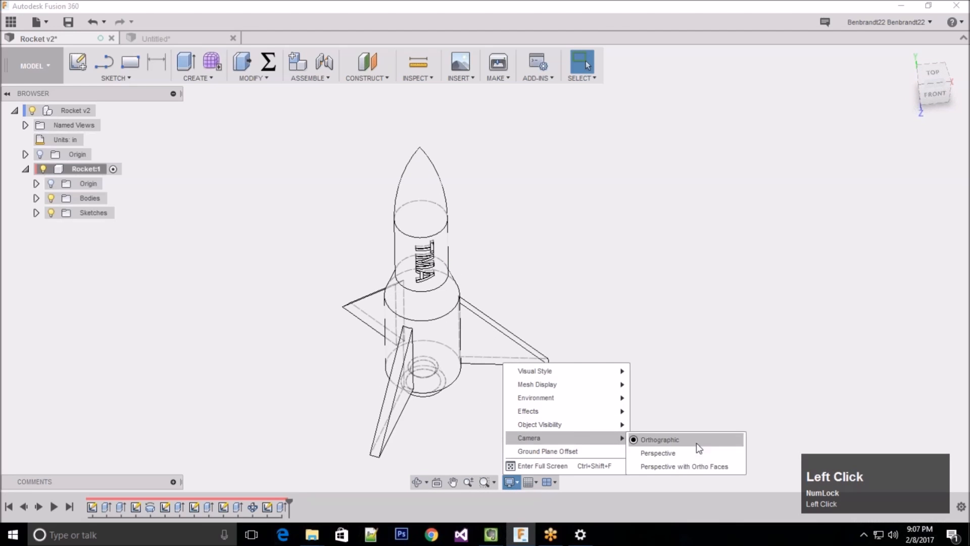
{"action": "left_click", "coordinate": [680, 455]}
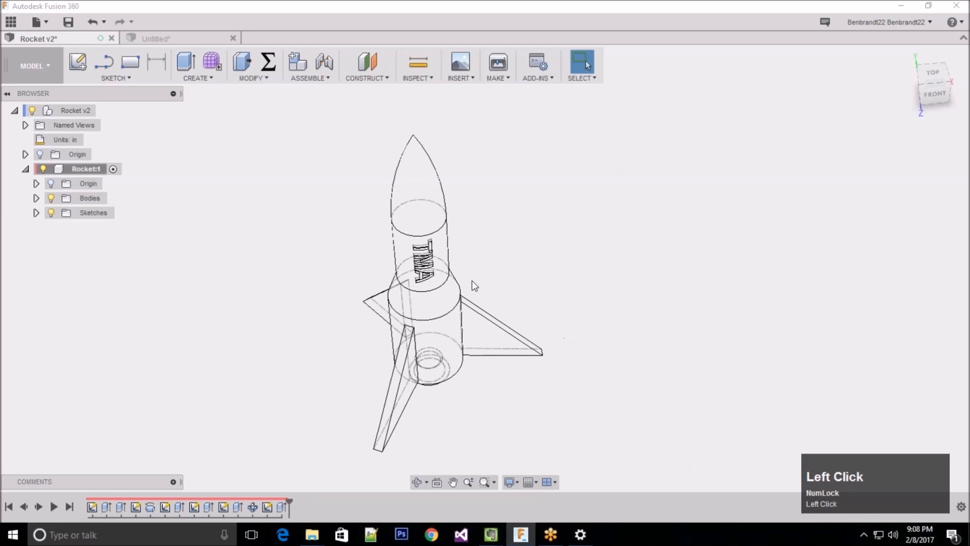
Step: Set the visual style to Shaded with Visible Edges Only and view the whole rocket from slightly above the front
{"action": "left_click", "coordinate": [511, 483]}
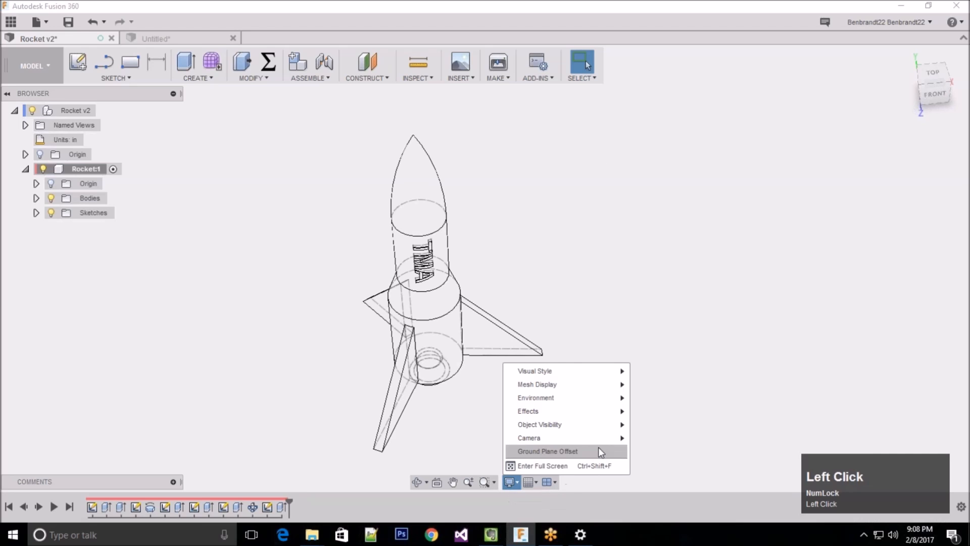
{"action": "mouse_move", "coordinate": [606, 372]}
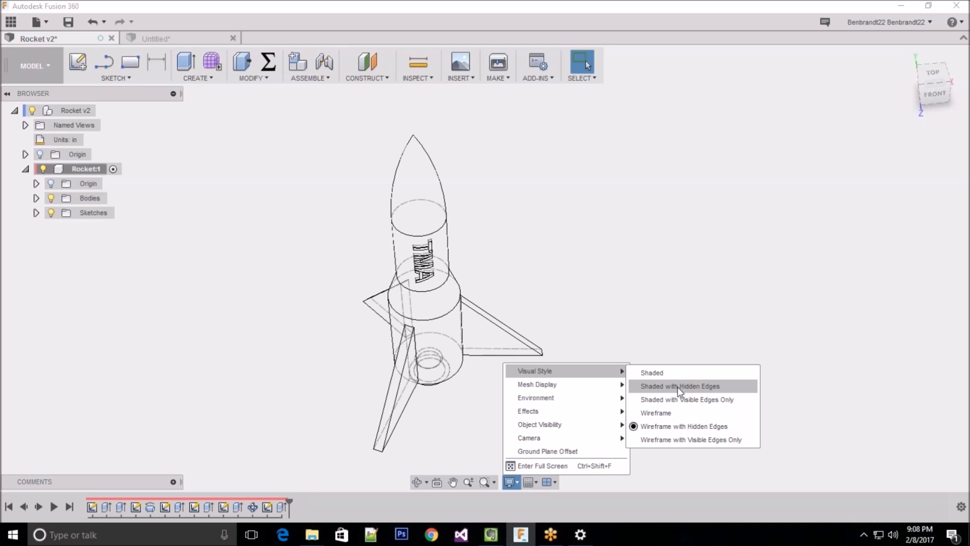
{"action": "left_click", "coordinate": [683, 404]}
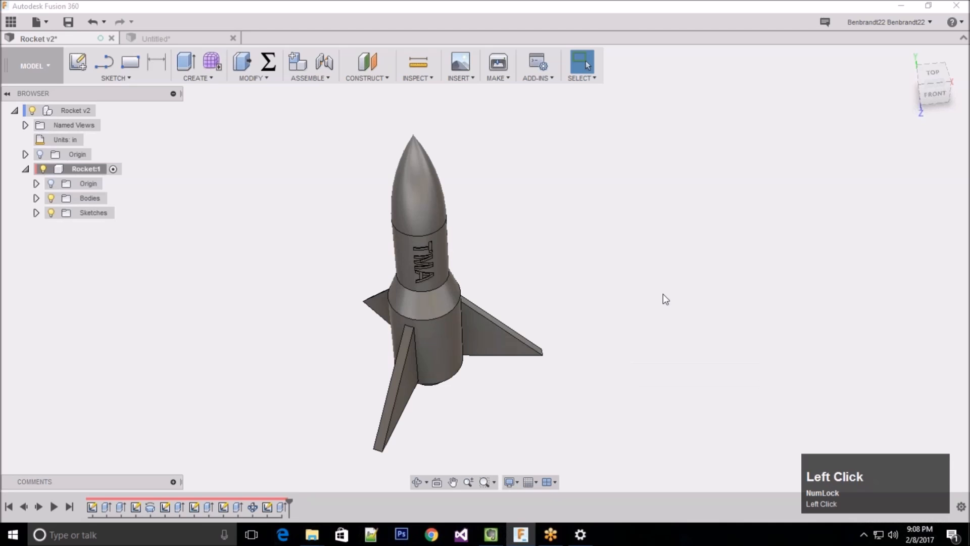
{"action": "middle_click_drag", "start_coordinate": [571, 260], "coordinate": [570, 233], "text": "shift"}
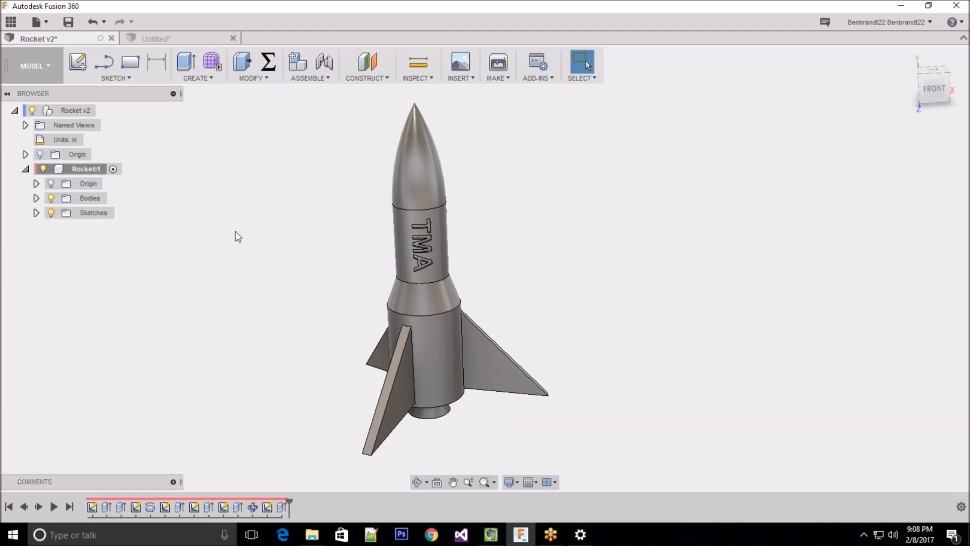
{"action": "left_click", "coordinate": [42, 65]}
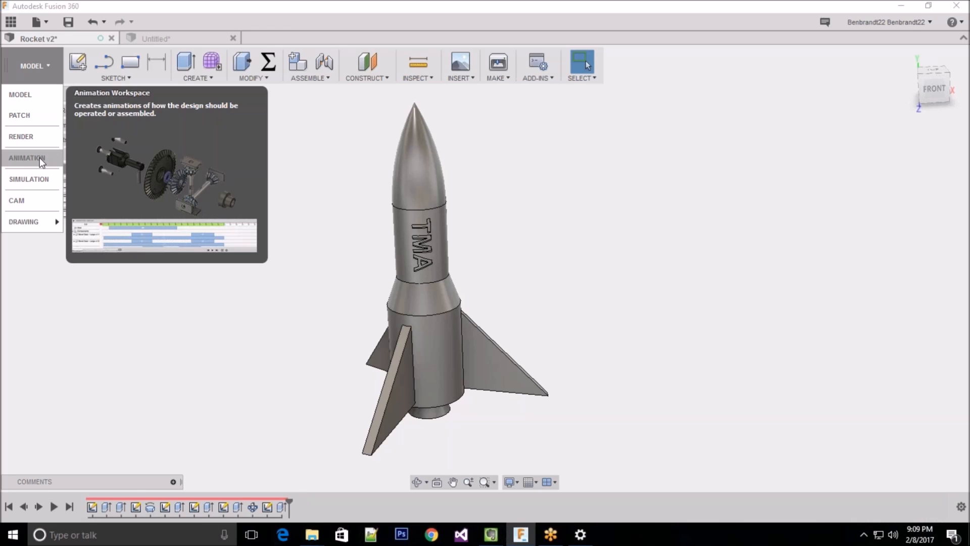
{"action": "left_click", "coordinate": [283, 153]}
{"action": "left_click", "coordinate": [511, 481]}
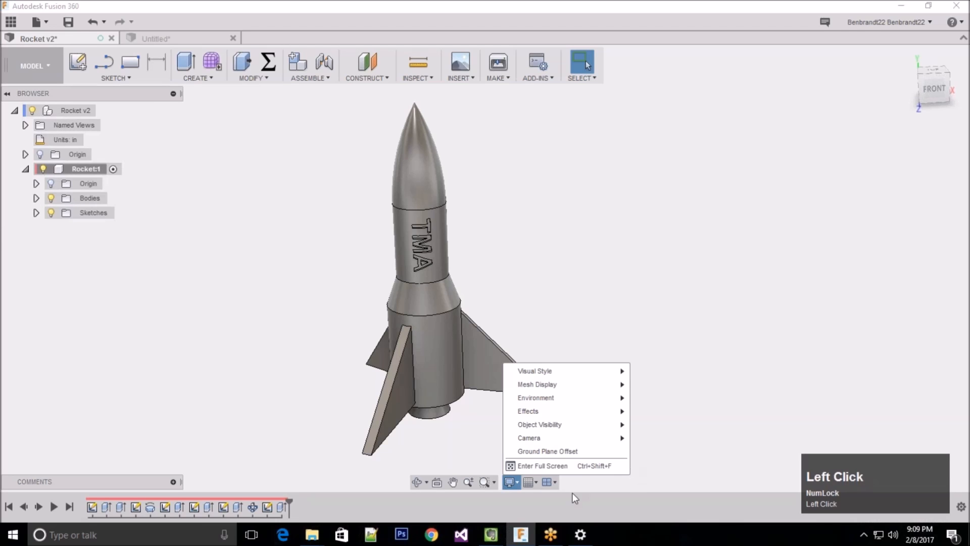
{"action": "mouse_move", "coordinate": [577, 410]}
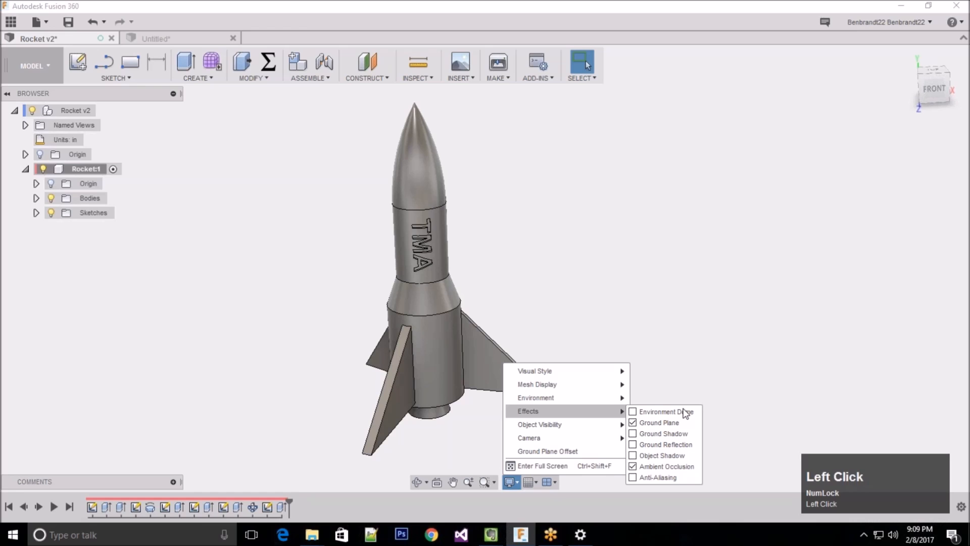
{"action": "left_click", "coordinate": [590, 405]}
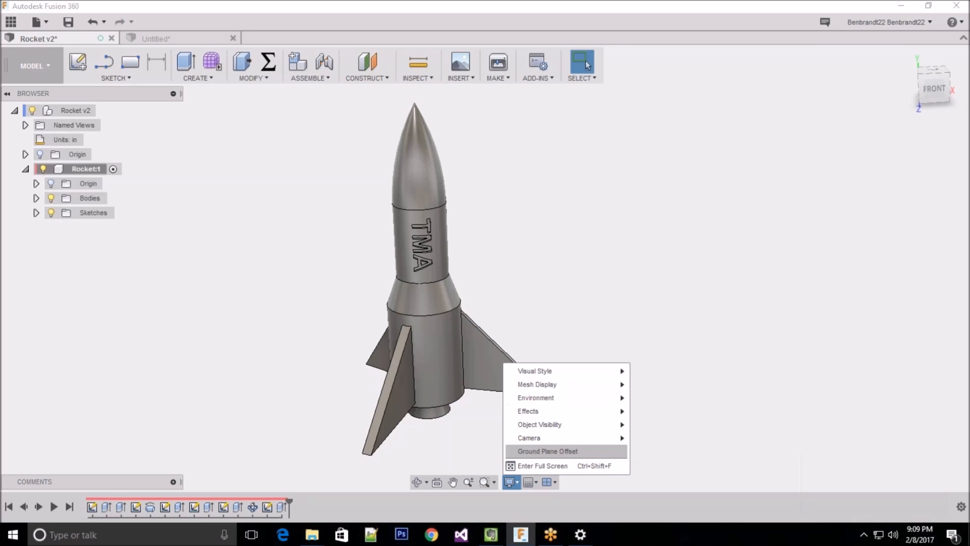
{"action": "left_click", "coordinate": [547, 451]}
{"action": "scroll", "coordinate": [485, 283], "scroll_direction": "down", "scroll_amount": 1}
{"action": "scroll", "coordinate": [485, 283], "scroll_direction": "up", "scroll_amount": 1}
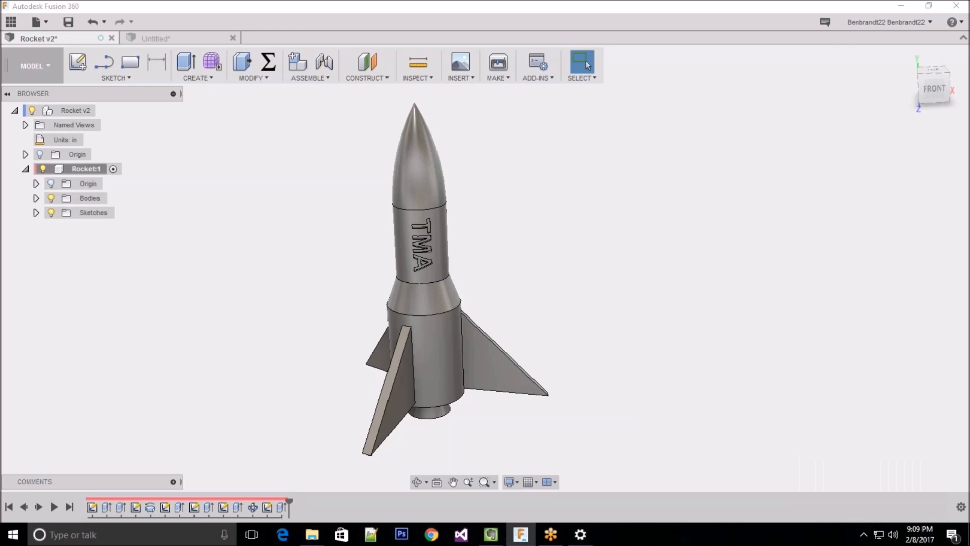
{"action": "scroll", "coordinate": [485, 283], "scroll_direction": "up", "scroll_amount": 1}
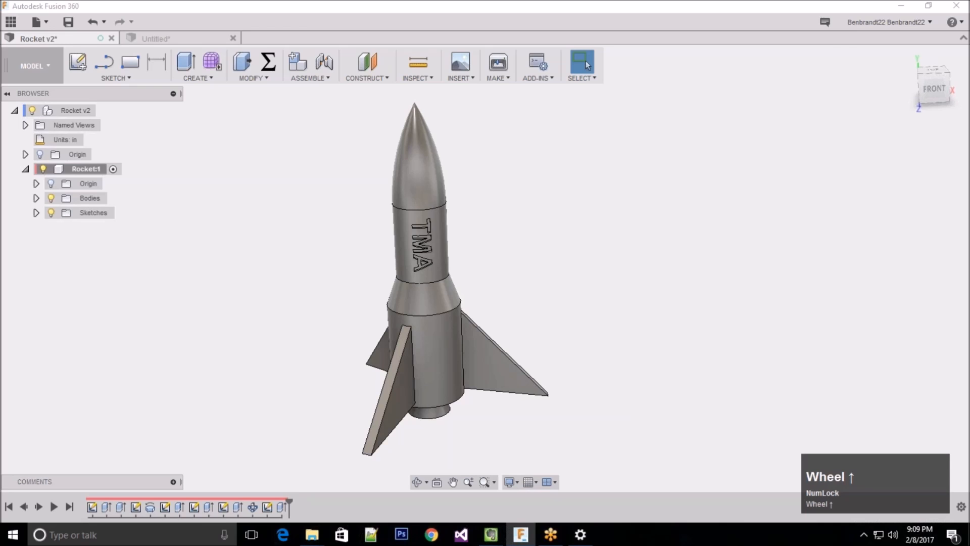
{"action": "left_click", "coordinate": [485, 283]}
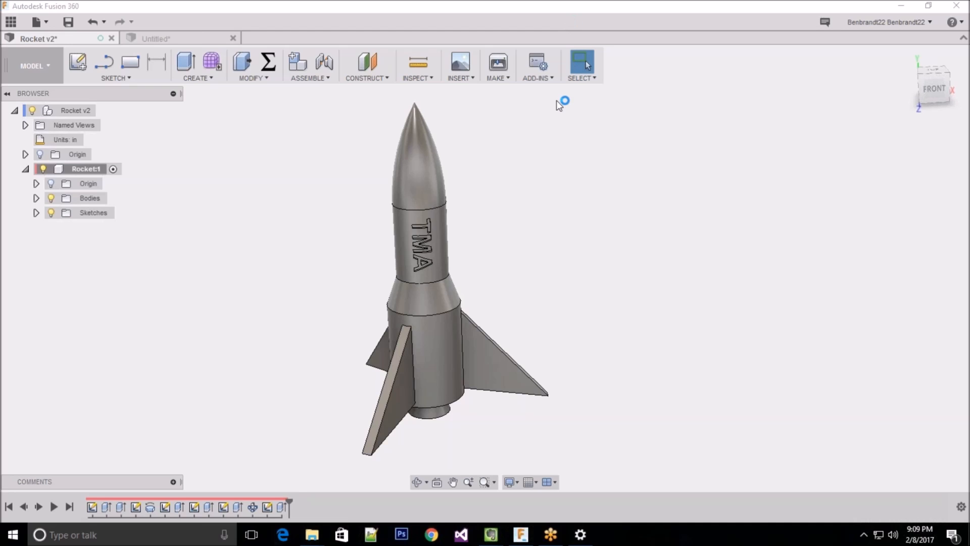
Step: Set the display environment around the rocket to Tranquility Blue
{"action": "left_click", "coordinate": [518, 483]}
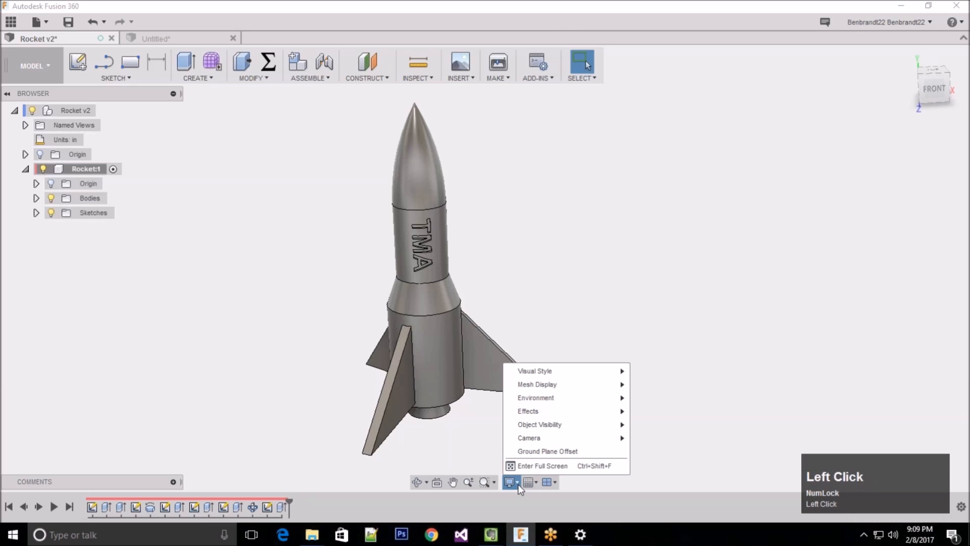
{"action": "mouse_move", "coordinate": [582, 410]}
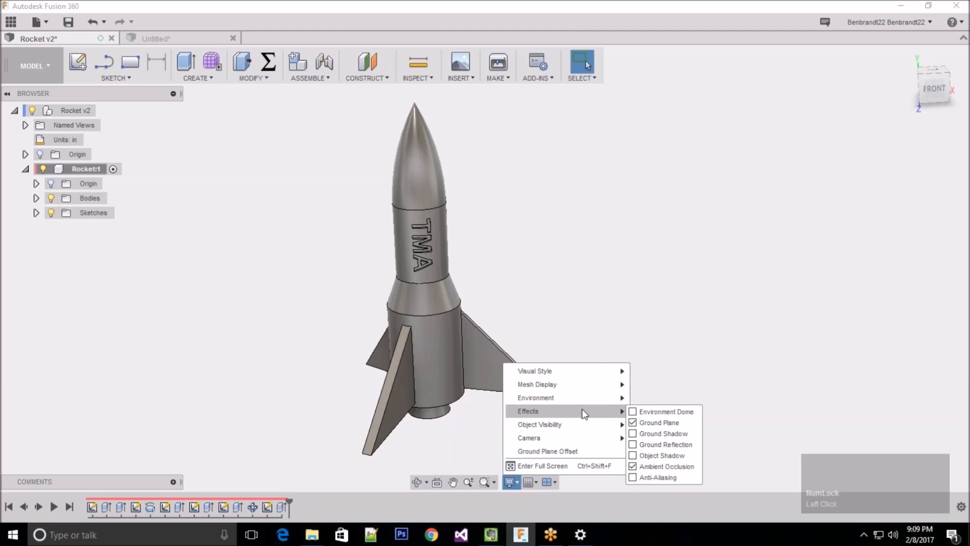
{"action": "left_click", "coordinate": [581, 398]}
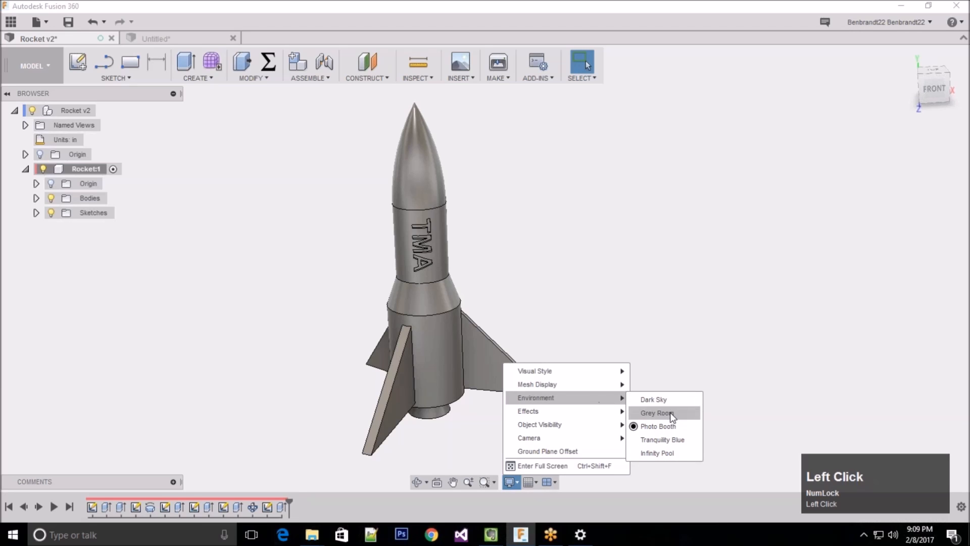
{"action": "left_click", "coordinate": [670, 441]}
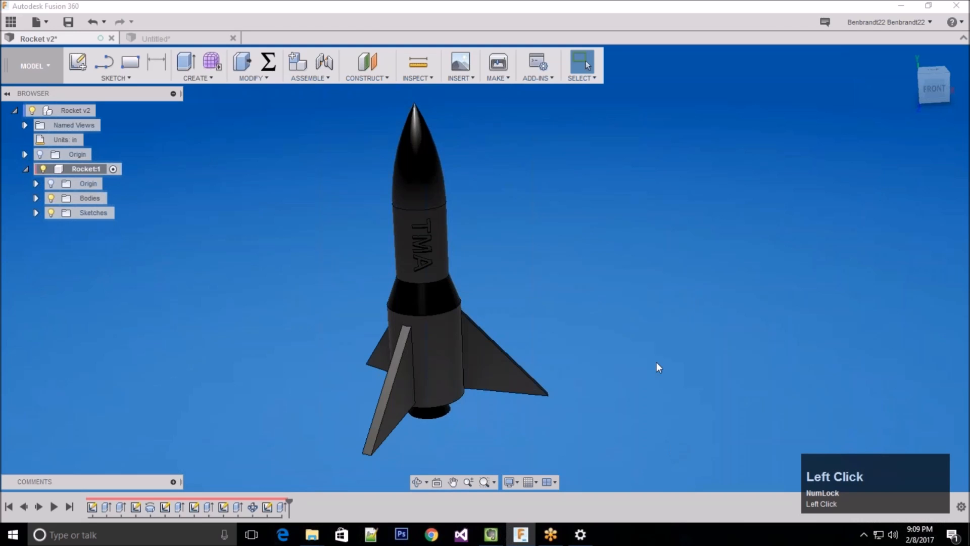
Step: Set the display environment around the rocket to Infinity Pool
{"action": "left_click", "coordinate": [510, 479]}
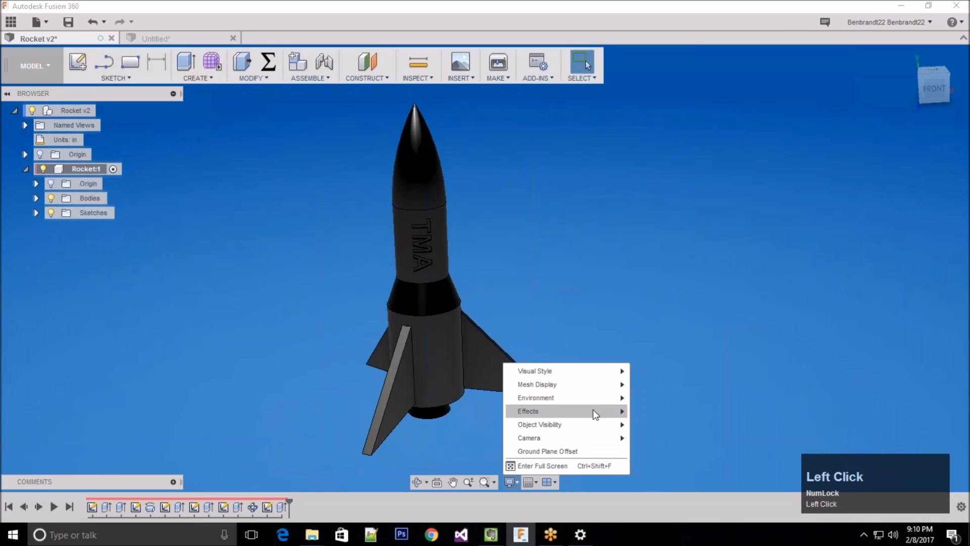
{"action": "mouse_move", "coordinate": [596, 414]}
{"action": "mouse_move", "coordinate": [610, 398]}
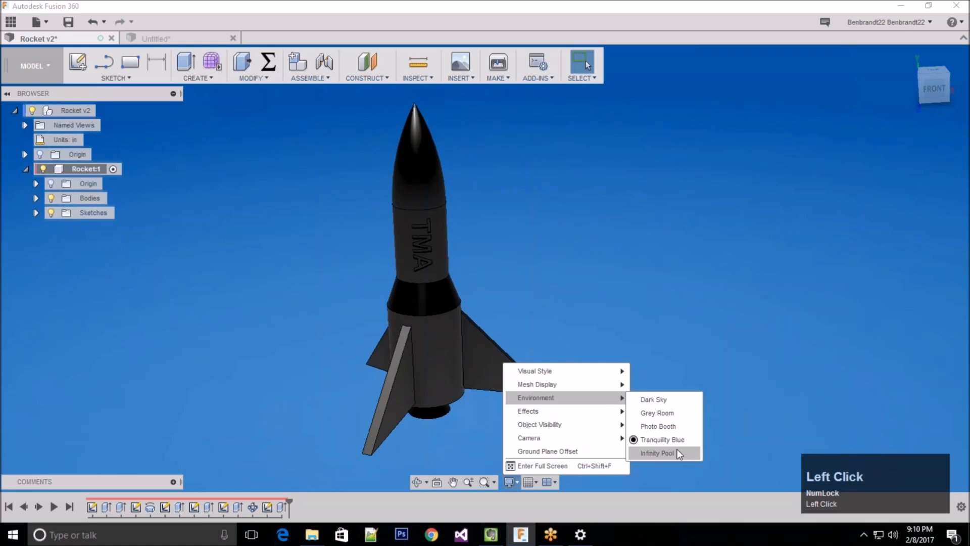
{"action": "left_click", "coordinate": [678, 448]}
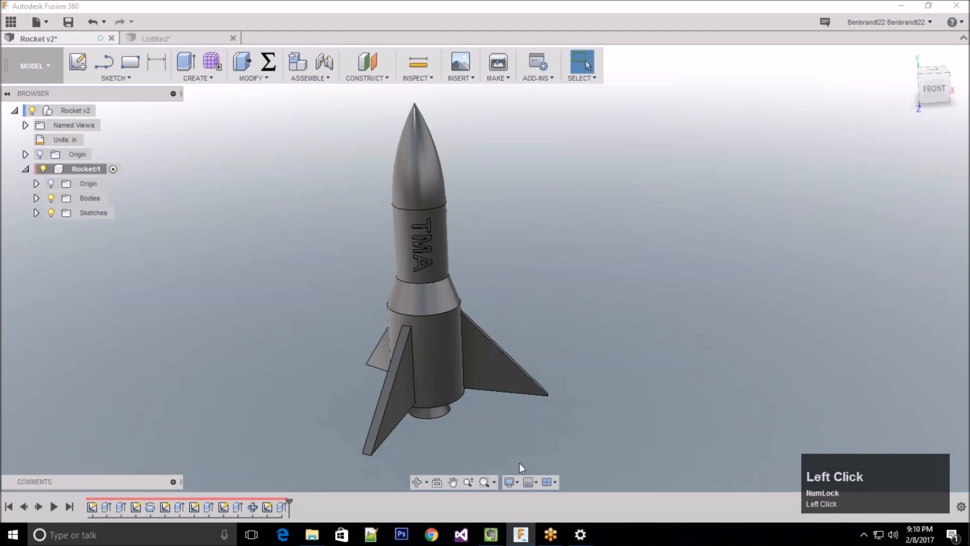
Step: Try the Dark Sky and Grey Room display environments around the rocket
{"action": "left_click", "coordinate": [509, 483]}
{"action": "mouse_move", "coordinate": [581, 398]}
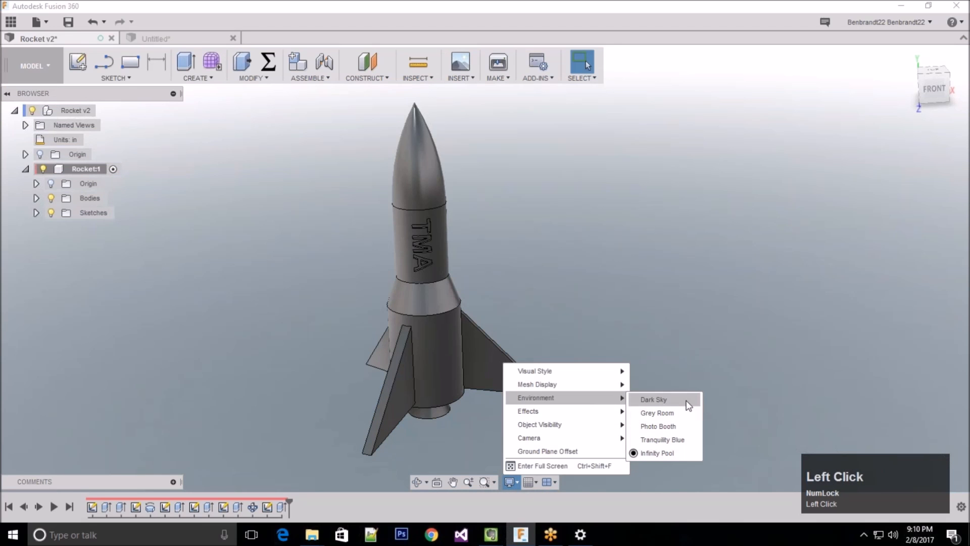
{"action": "left_click", "coordinate": [682, 404]}
{"action": "left_click", "coordinate": [509, 482]}
{"action": "mouse_move", "coordinate": [586, 401]}
{"action": "left_click", "coordinate": [684, 413]}
Step: Set the display environment around the rocket to Photo Booth
{"action": "left_click", "coordinate": [511, 483]}
{"action": "mouse_move", "coordinate": [576, 398]}
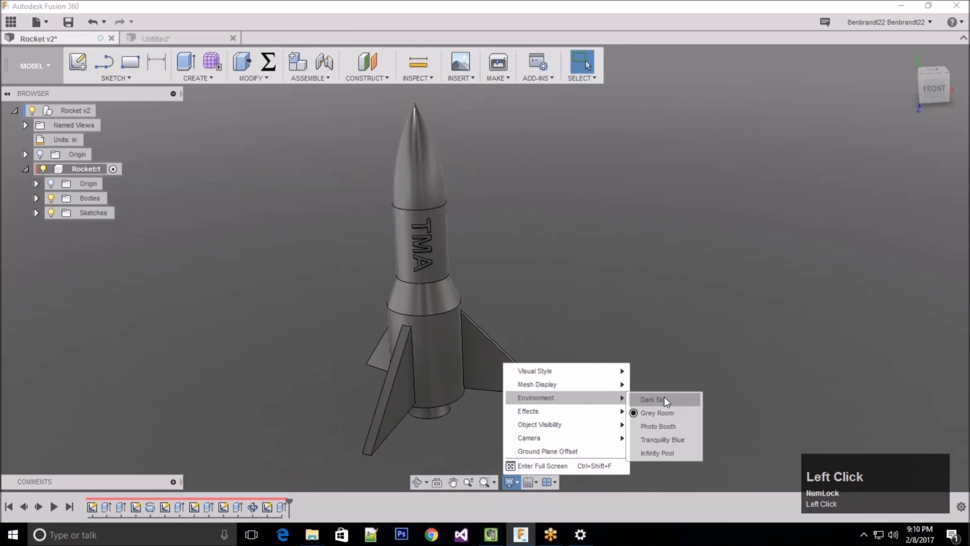
{"action": "left_click", "coordinate": [668, 428]}
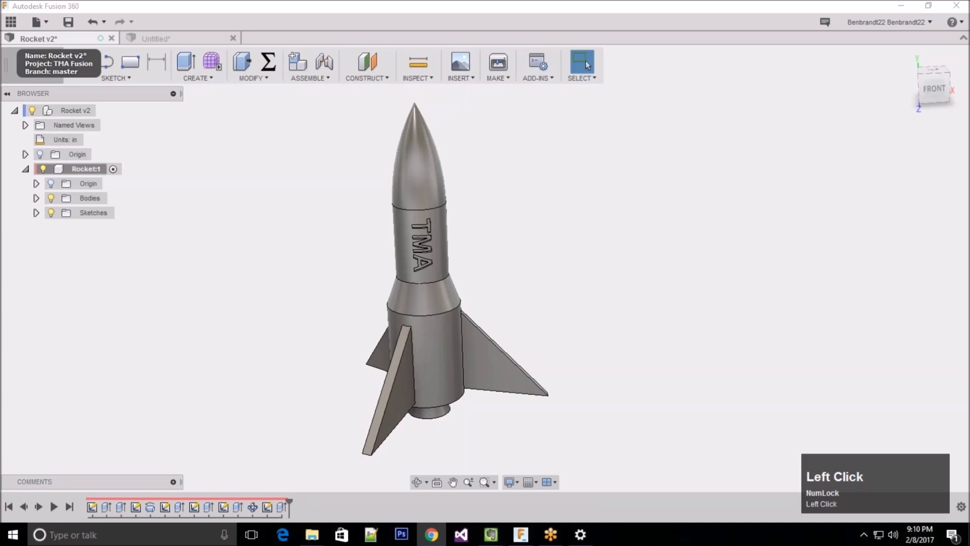
Step: Switch to Chrome, open the Tool Masters page at izzyswan.com/toolmasters and arrange its window over the model with the bookmarks bar hidden
{"action": "type", "text": "toolm"}
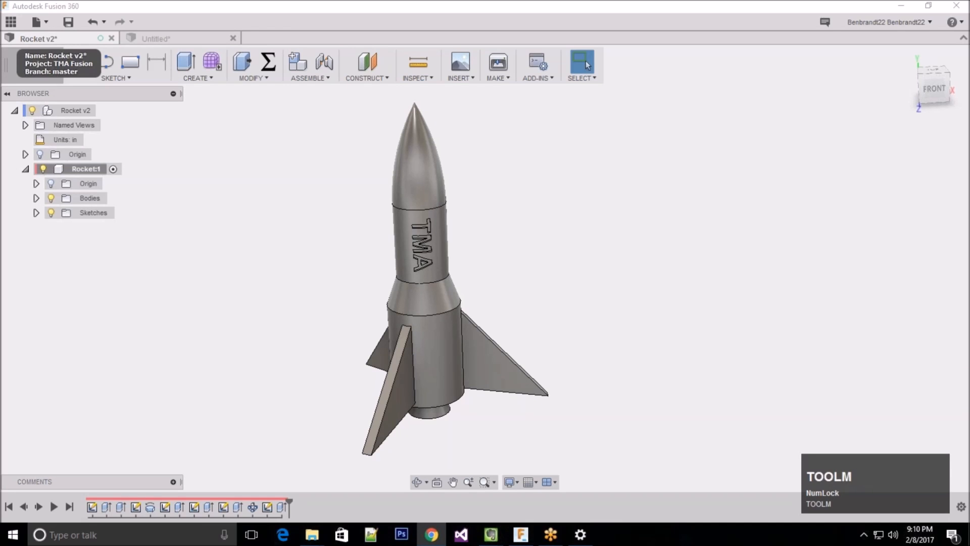
{"action": "key", "text": "Return"}
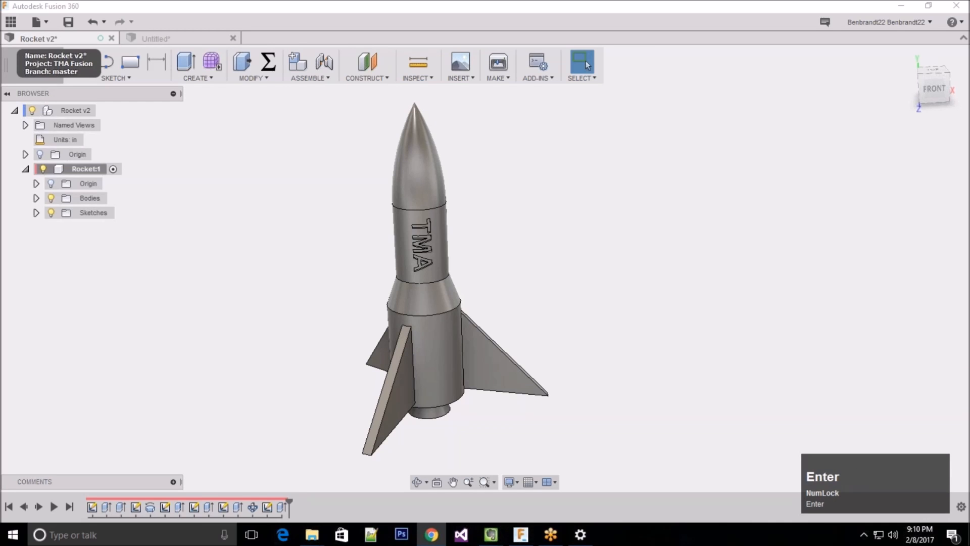
{"action": "key", "text": "ctrl+shift+b"}
{"action": "left_click_drag", "start_coordinate": [0, 76], "coordinate": [0, 88]}
{"action": "left_click_drag", "start_coordinate": [141, 87], "coordinate": [516, 30]}
{"action": "left_click_drag", "start_coordinate": [709, 485], "coordinate": [822, 481]}
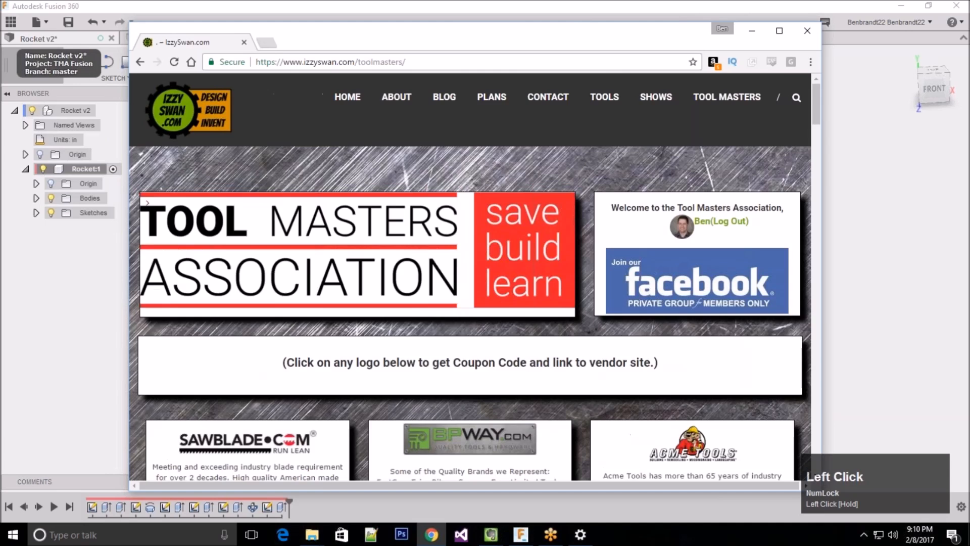
Step: Find the class descriptions on the Tool Masters page, highlight the title "The Art of Rustic Design", and return to Fusion 360
{"action": "scroll", "coordinate": [470, 303], "scroll_direction": "down", "scroll_amount": 12}
{"action": "scroll", "coordinate": [470, 303], "scroll_direction": "down", "scroll_amount": 15}
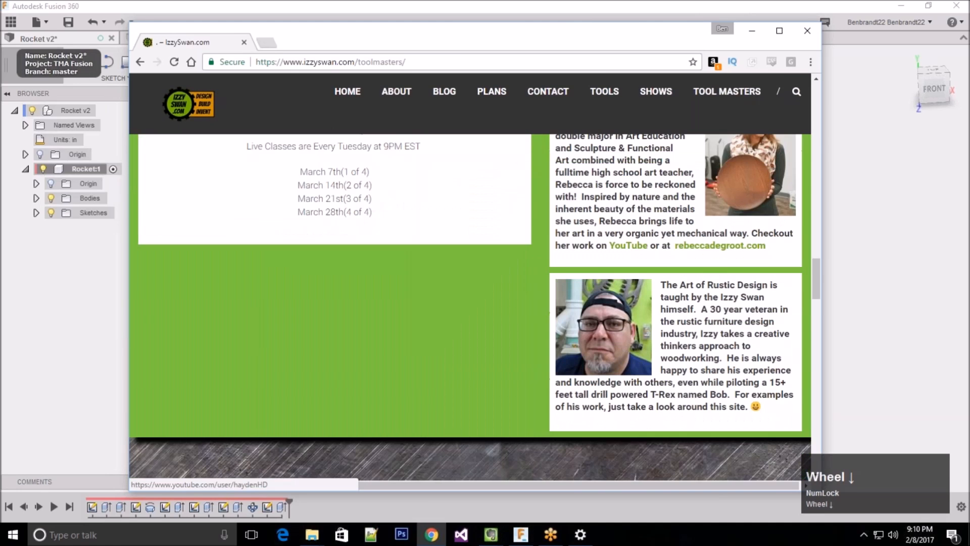
{"action": "scroll", "coordinate": [470, 303], "scroll_direction": "up", "scroll_amount": 1}
{"action": "scroll", "coordinate": [661, 211], "scroll_direction": "up", "scroll_amount": 1}
{"action": "left_click_drag", "start_coordinate": [661, 211], "coordinate": [768, 211]}
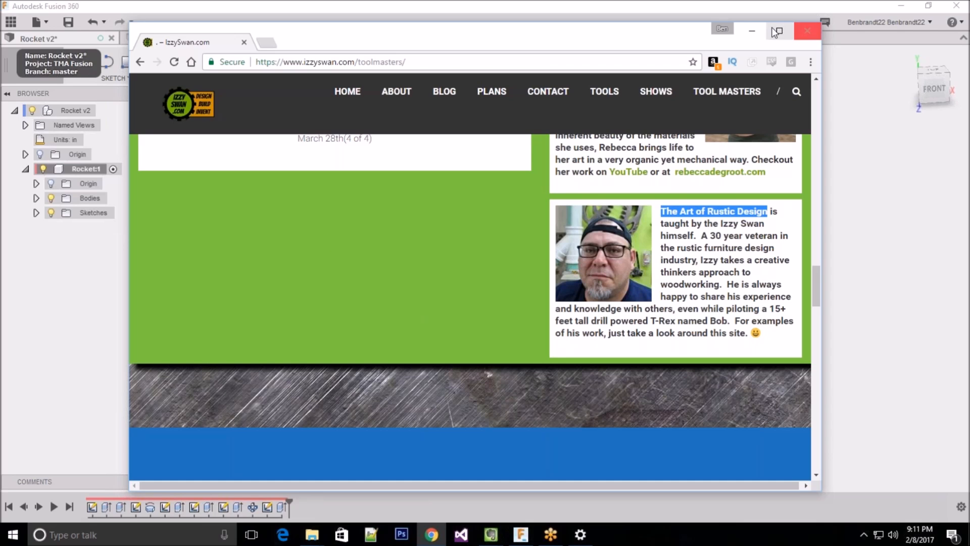
{"action": "left_click", "coordinate": [762, 8]}
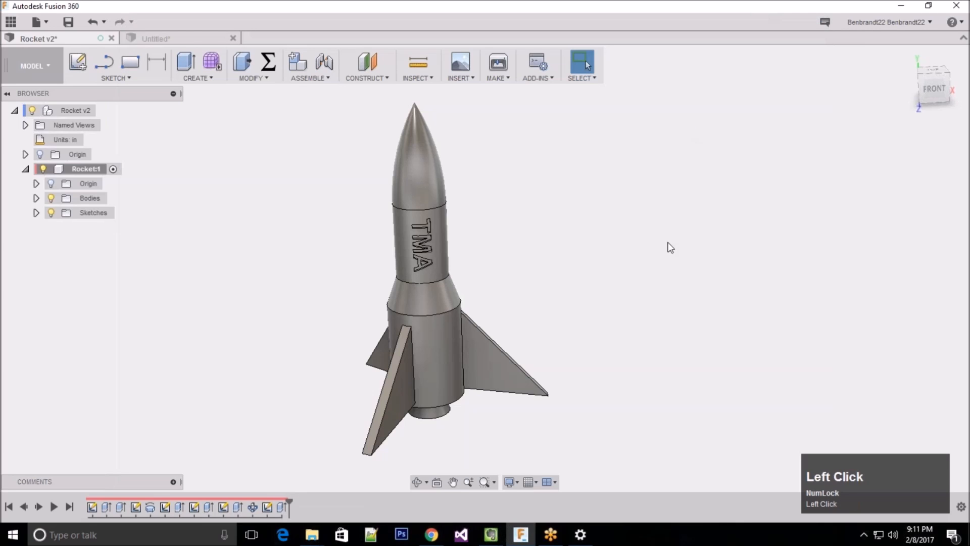